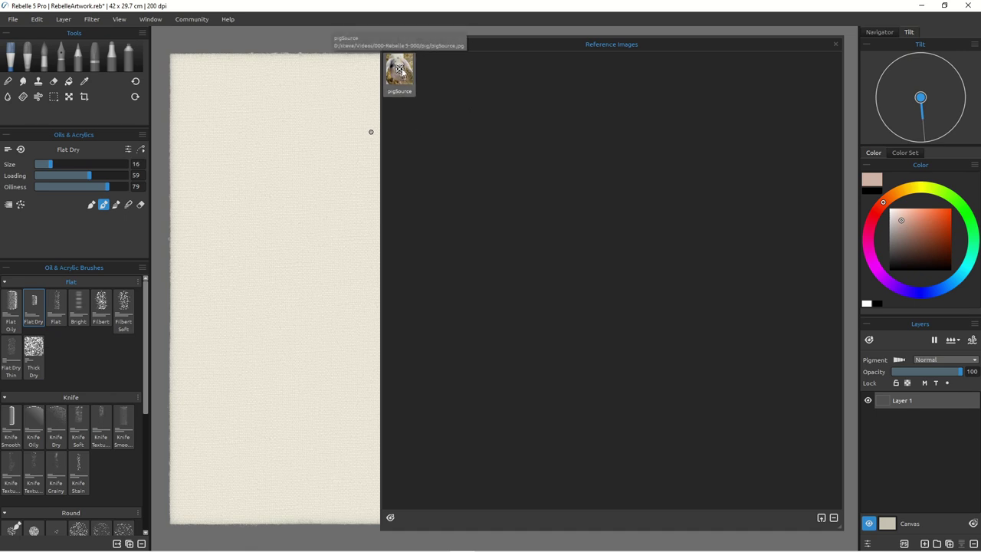
# Step: Open the pigSource reference in its own window, place it over the canvas's upper right, and close the reference image list
pyautogui.doubleClick(401, 72)
pyautogui.moveTo(668, 304); pyautogui.dragTo(529, 503)
pyautogui.moveTo(619, 210); pyautogui.dragTo(711, 83)
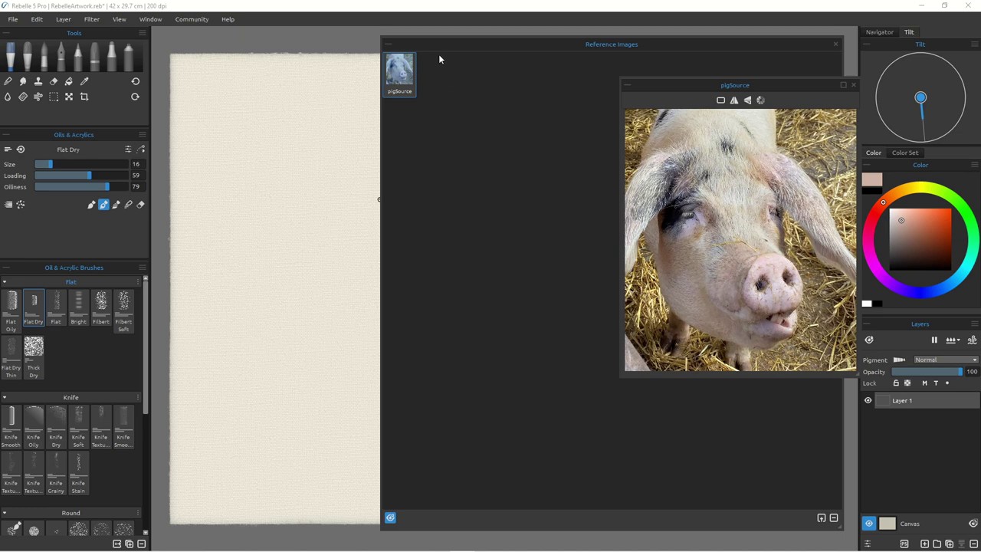
pyautogui.moveTo(466, 44); pyautogui.dragTo(461, 39)
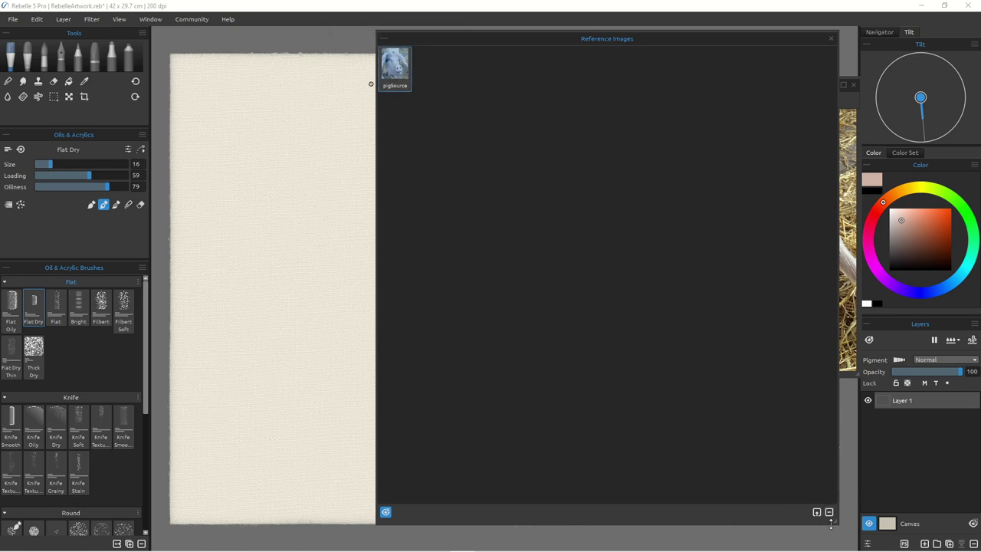
pyautogui.moveTo(835, 524); pyautogui.dragTo(611, 226)
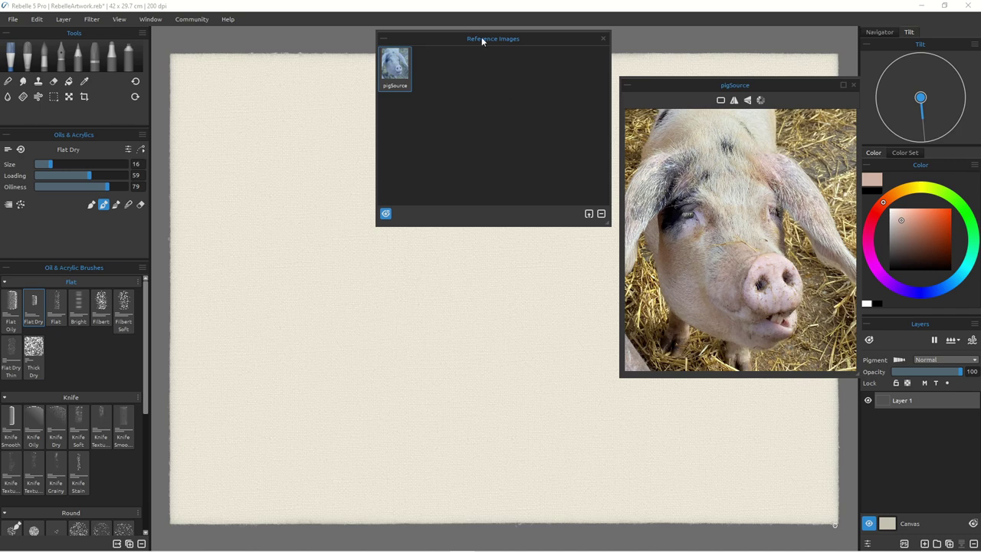
pyautogui.moveTo(756, 89); pyautogui.dragTo(741, 33)
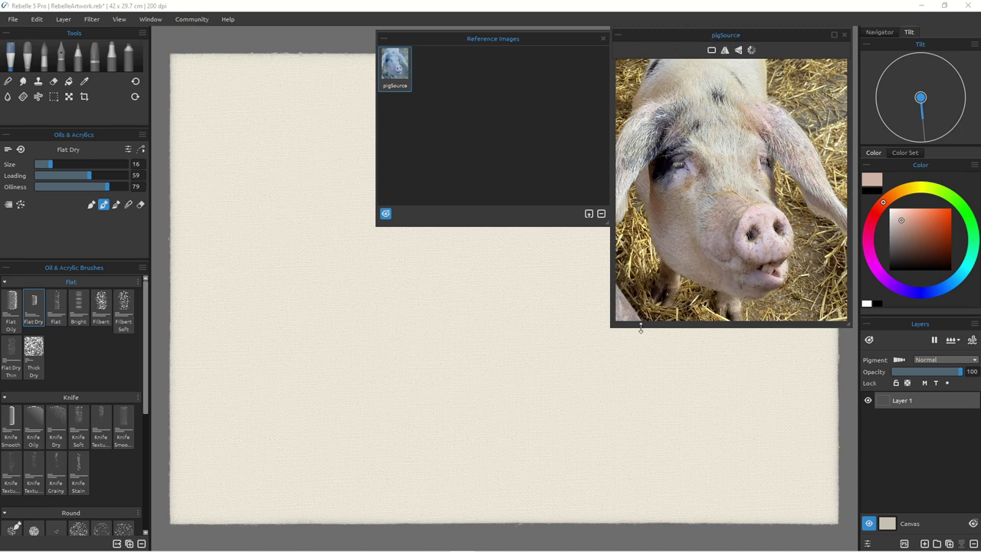
pyautogui.click(603, 38)
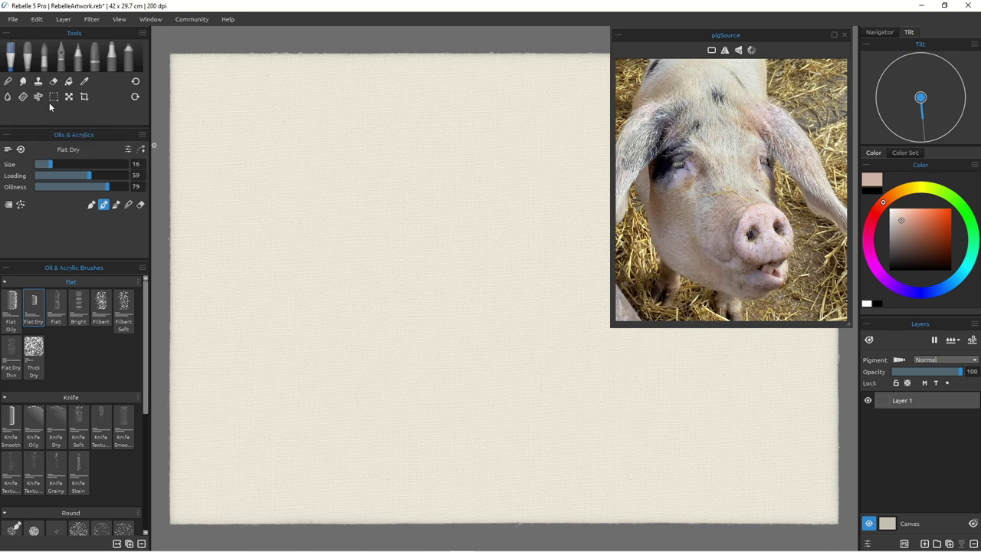
# Step: Crop the canvas from its left edge to a width of about 27.4 cm, keeping the full height
pyautogui.scroll(-3, 409, 250)
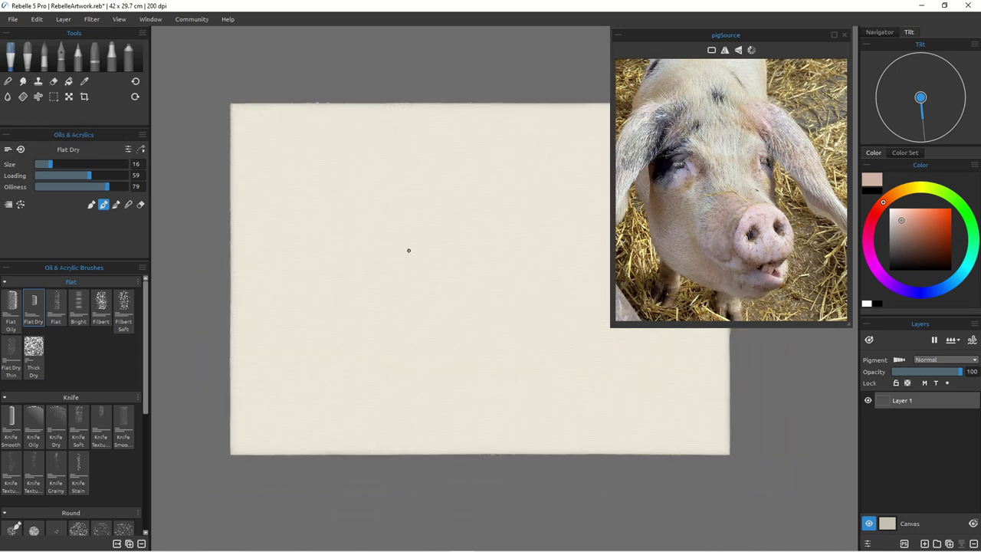
pyautogui.scroll(-1, 409, 250)
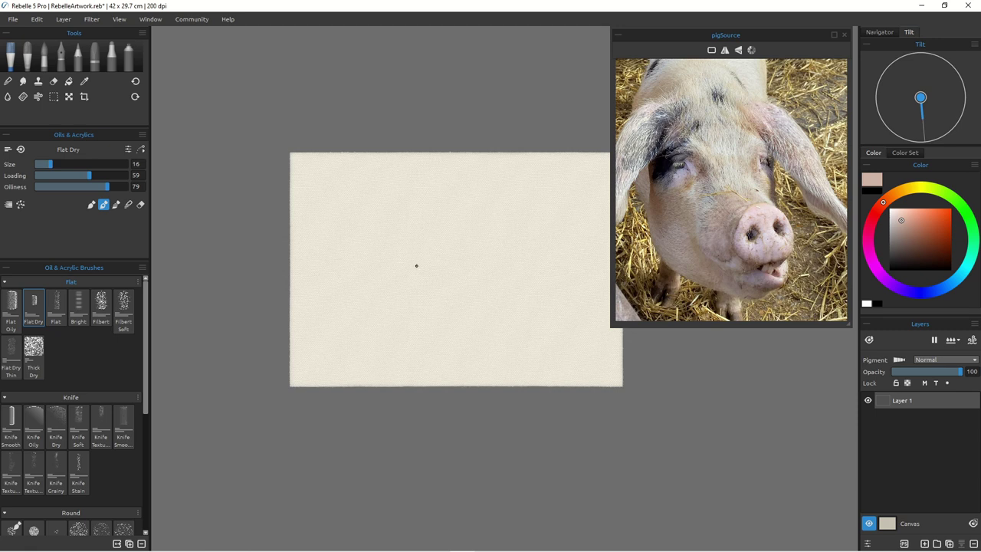
pyautogui.scroll(1, 437, 281)
pyautogui.scroll(-1, 437, 280)
pyautogui.scroll(1, 437, 281)
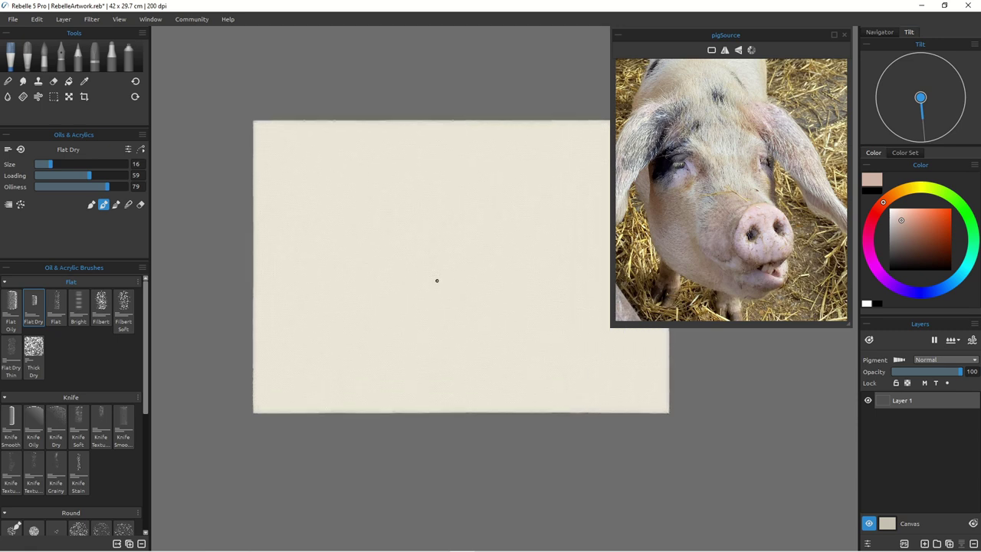
pyautogui.hotkey('ctrl', 'space')
pyautogui.moveTo(437, 280); pyautogui.dragTo(443, 345)
pyautogui.press('space')
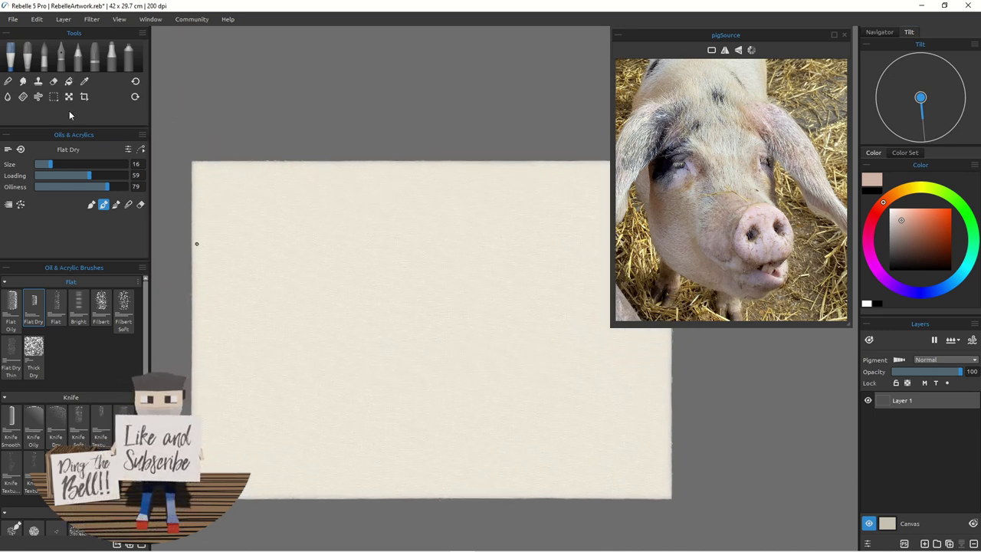
pyautogui.click(85, 97)
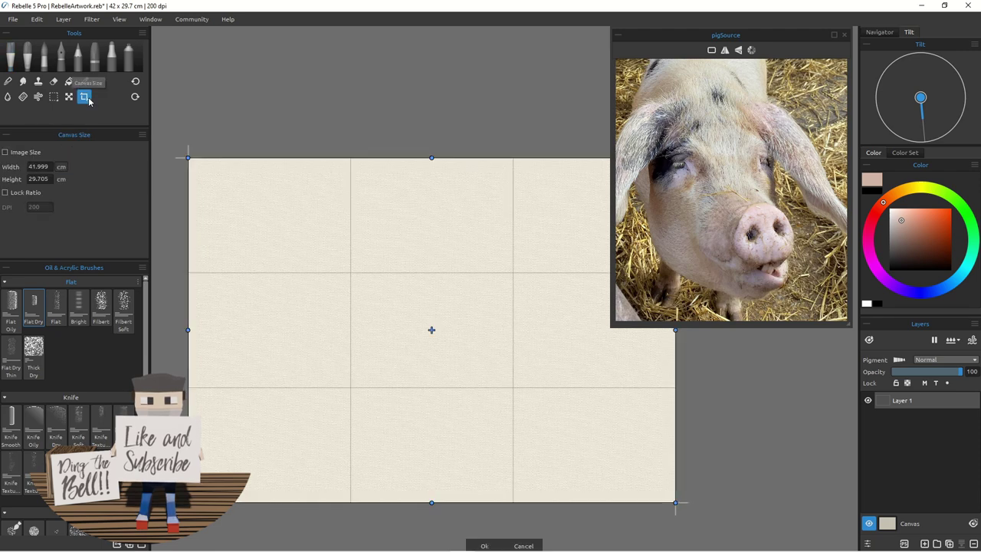
pyautogui.moveTo(188, 330); pyautogui.dragTo(355, 324)
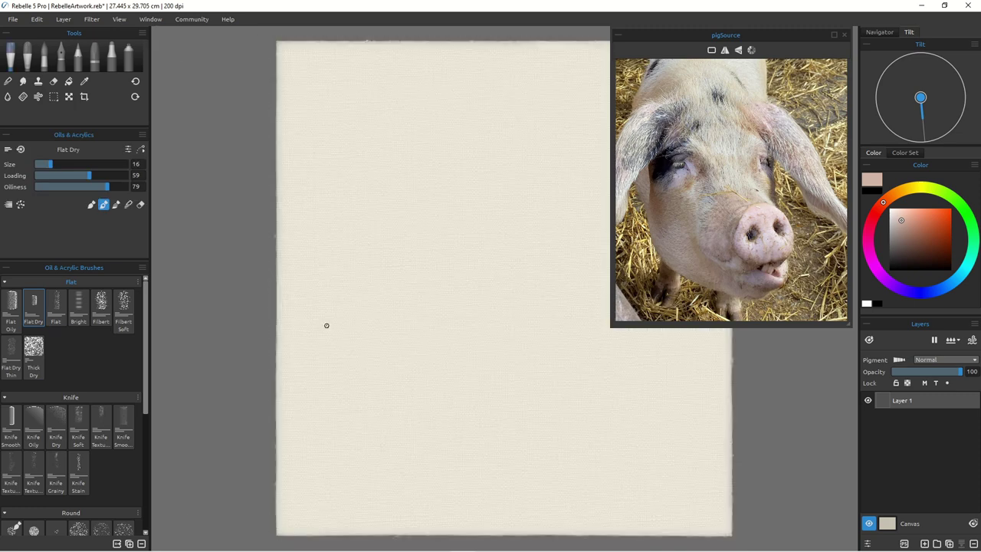
# Step: Shrink the pigSource reference window so that it sits beside the canvas without covering it
pyautogui.scroll(-1, 409, 256)
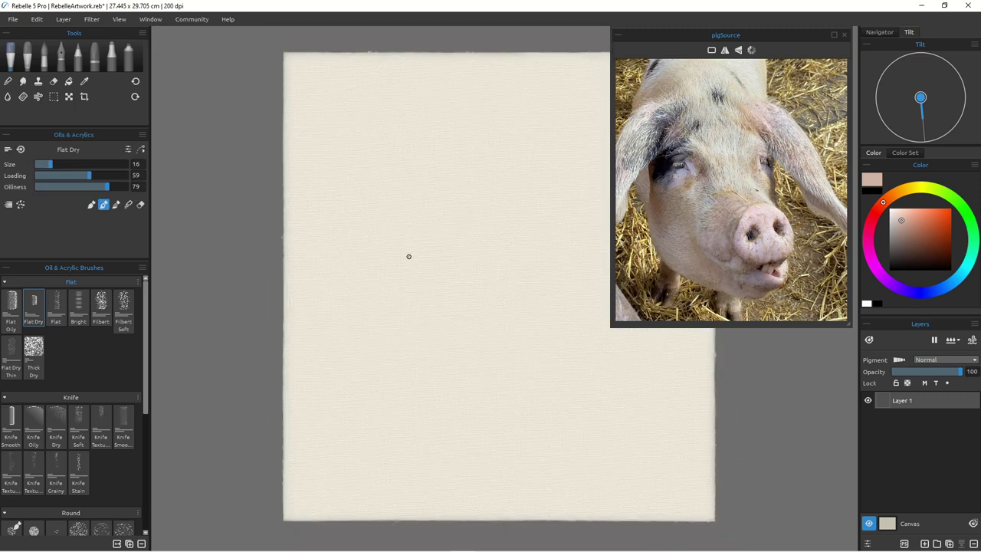
pyautogui.scroll(2, 409, 256)
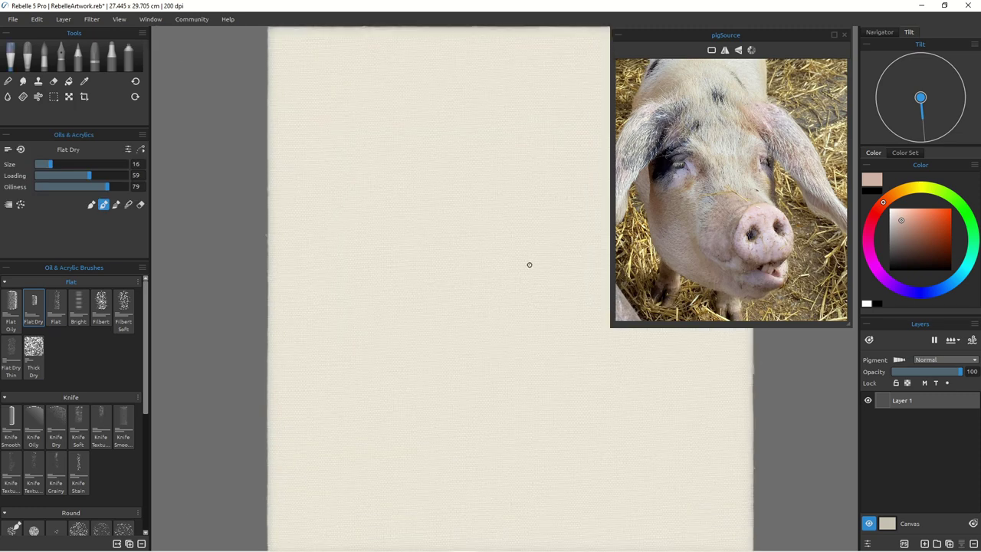
pyautogui.hotkey('ctrl', 'space')
pyautogui.moveTo(528, 266)
pyautogui.mouseDown()
pyautogui.moveTo(440, 276)
pyautogui.moveTo(416, 263)
pyautogui.mouseUp()
pyautogui.scroll(-1, 523, 271)
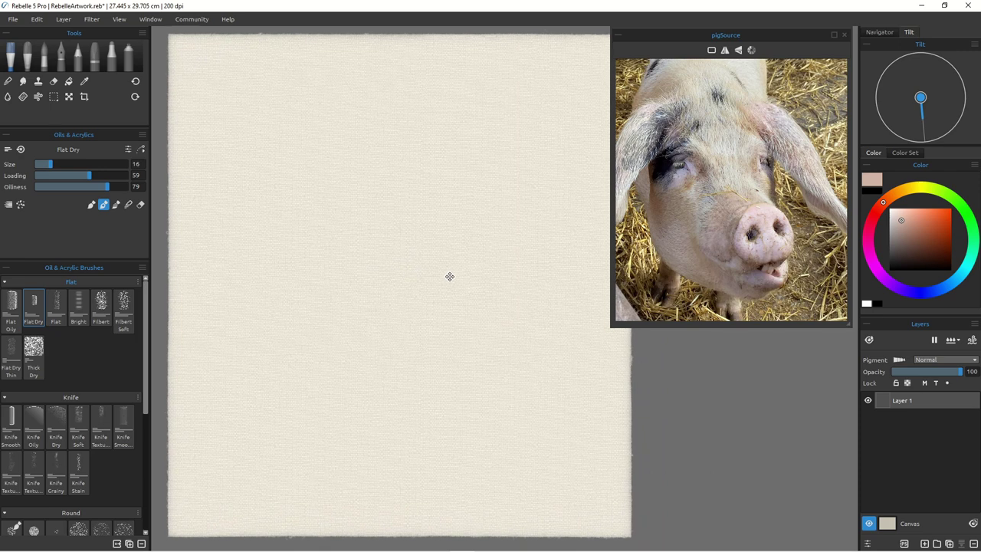
pyautogui.moveTo(608, 325); pyautogui.dragTo(644, 271)
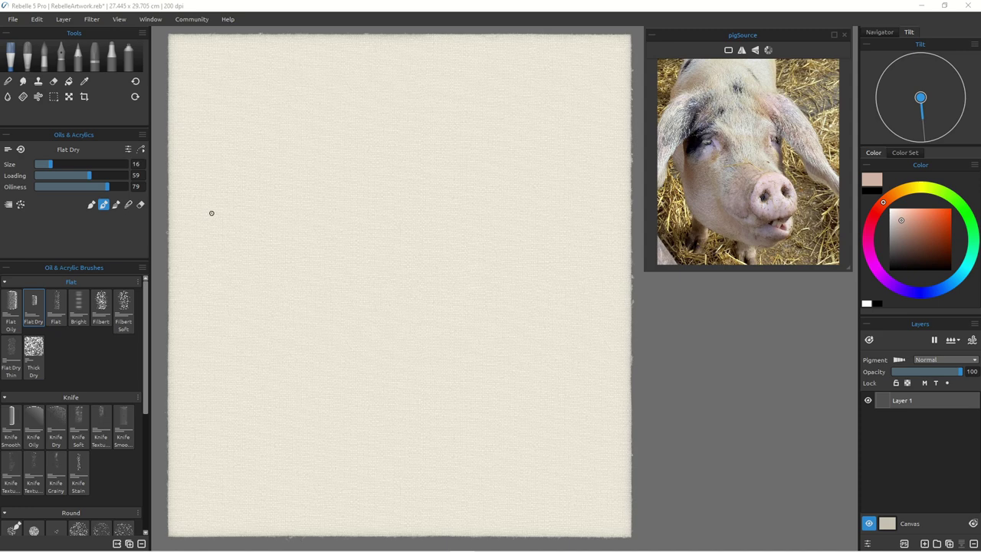
# Step: Choose the Oils & Acrylics brush with Pigment mode on for Layer 1, and display the Color Set swatches
pyautogui.click(8, 55)
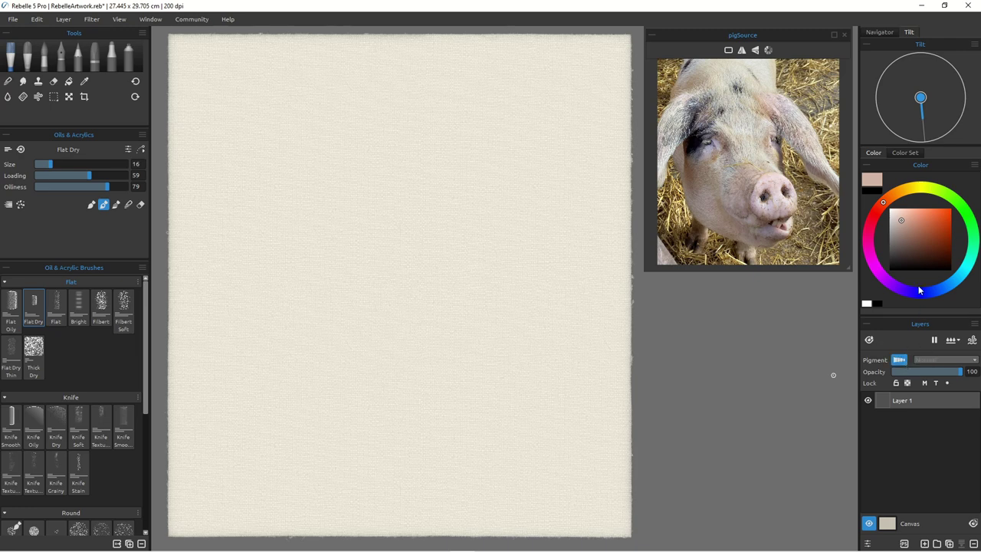
pyautogui.click(912, 153)
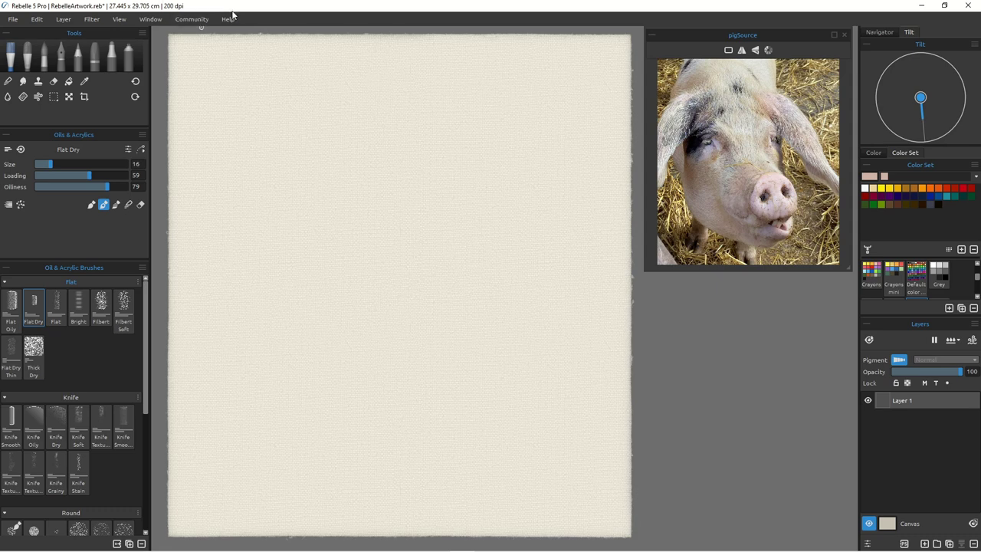
# Step: Show the Mixing Palette, make it narrower and taller, and place it directly below the pigSource reference
pyautogui.click(152, 20)
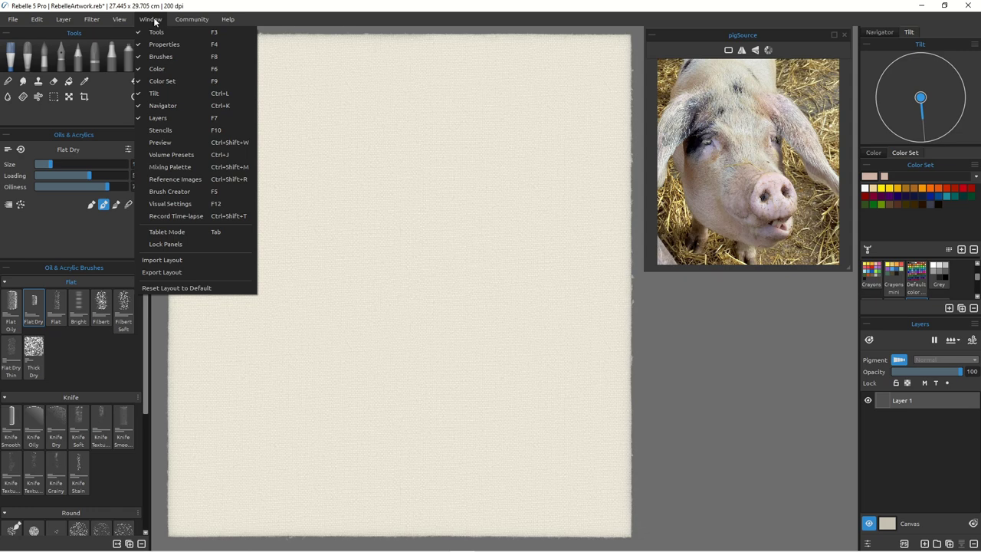
pyautogui.click(203, 168)
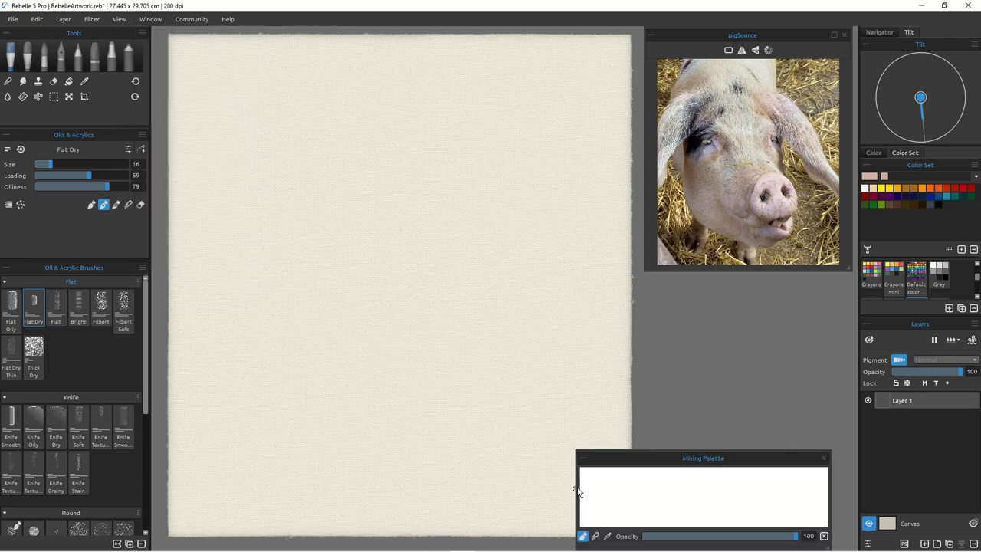
pyautogui.moveTo(579, 491); pyautogui.dragTo(661, 490)
pyautogui.moveTo(763, 465); pyautogui.dragTo(771, 293)
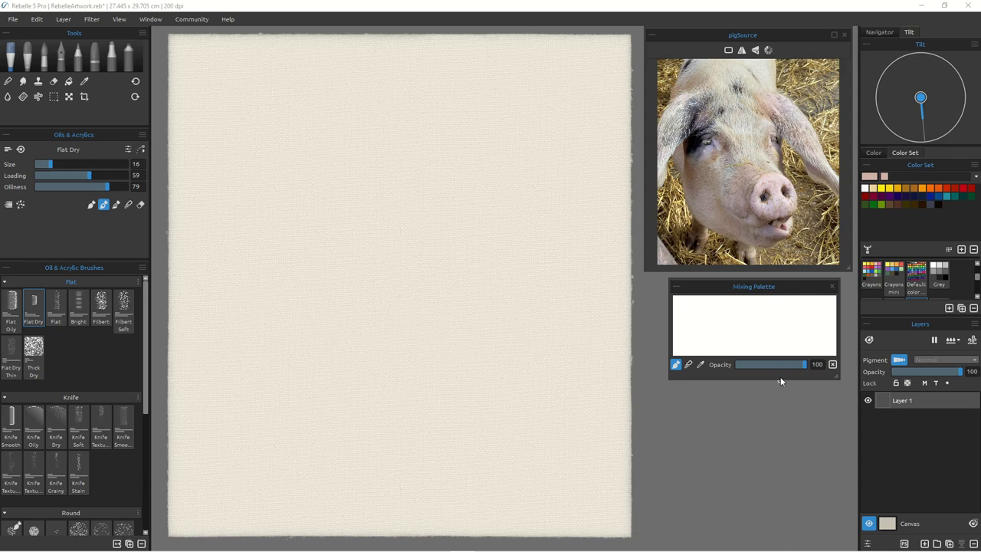
pyautogui.moveTo(781, 378); pyautogui.dragTo(805, 499)
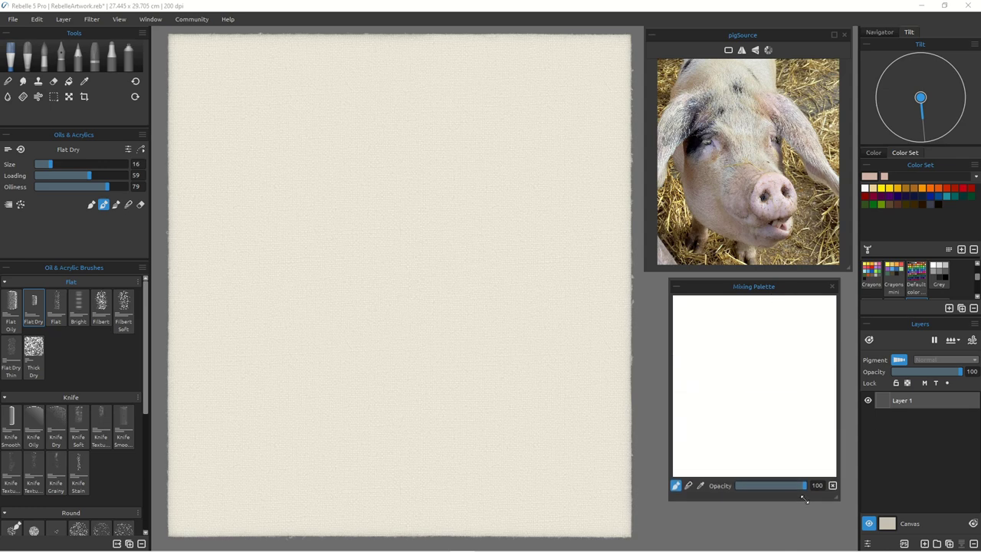
pyautogui.moveTo(759, 287)
pyautogui.mouseDown()
pyautogui.moveTo(771, 284)
pyautogui.moveTo(753, 285)
pyautogui.mouseUp()
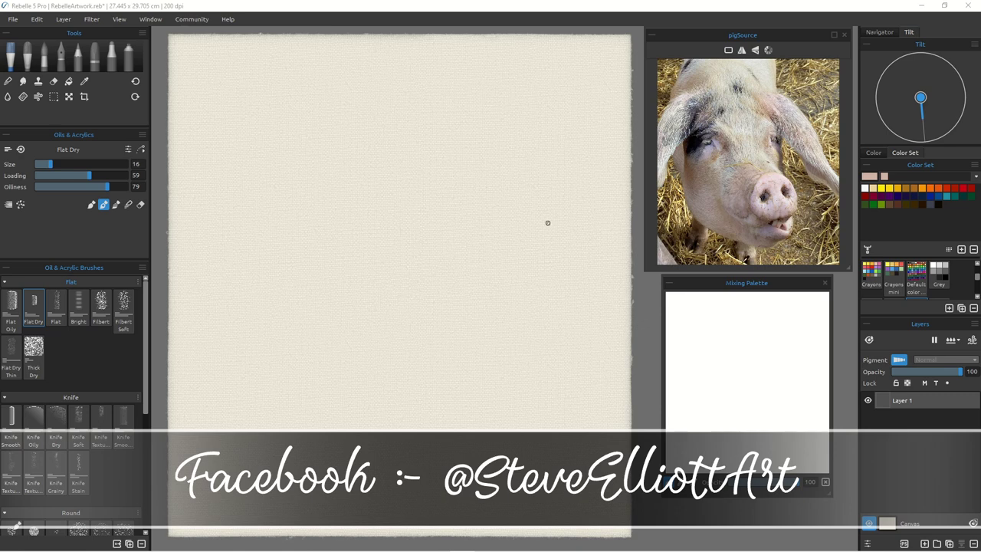
# Step: Load the Oil Pigments color set in place of the current swatches
pyautogui.click(921, 285)
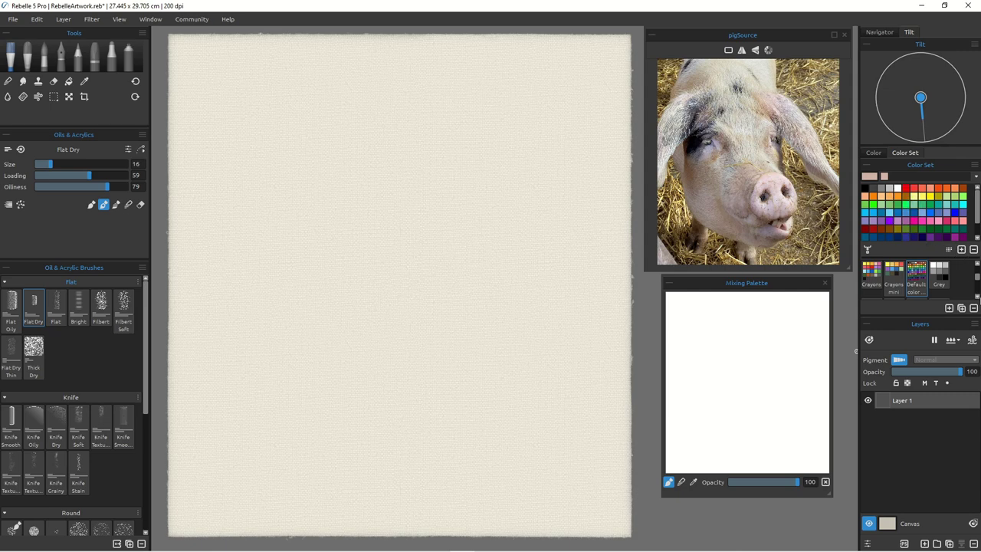
pyautogui.click(978, 297)
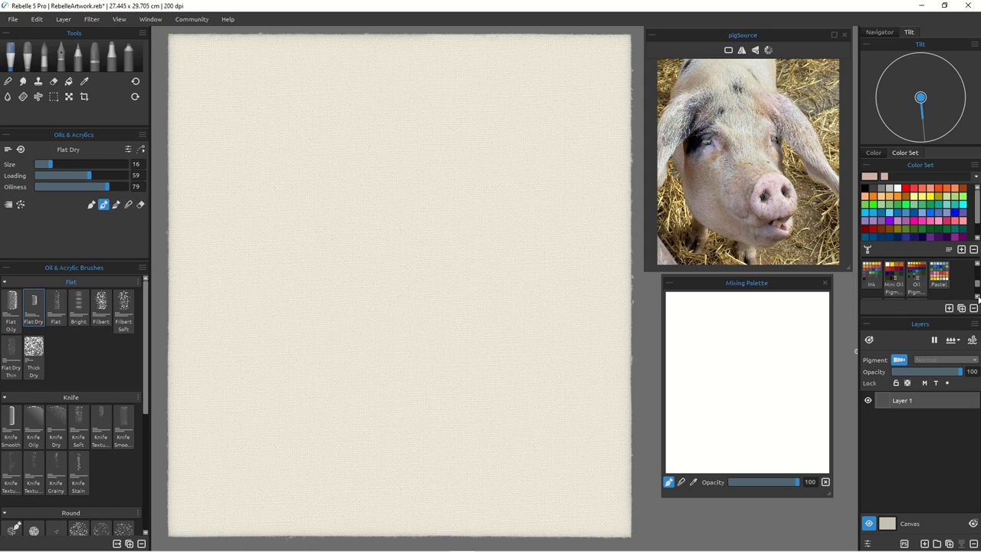
pyautogui.click(920, 277)
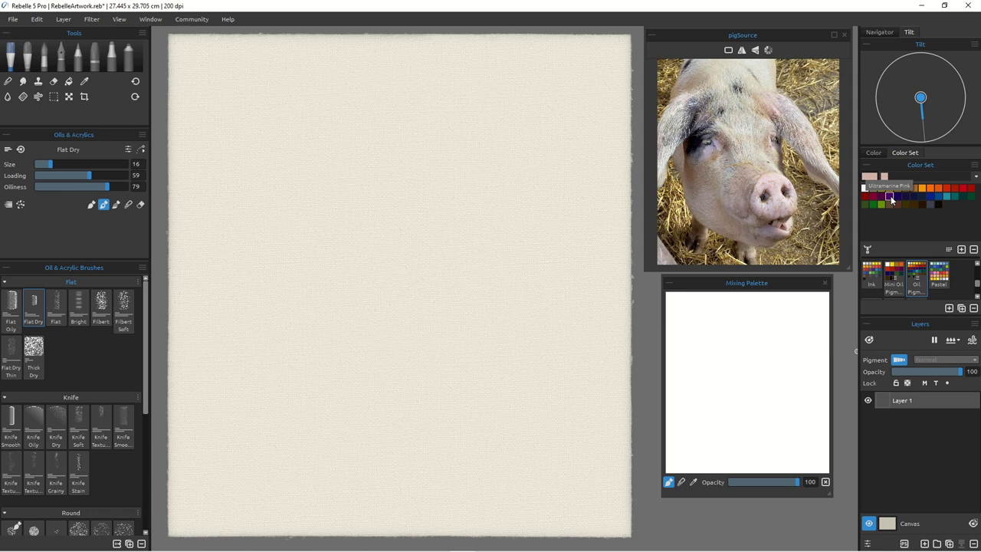
# Step: Test dark blue Flat Dry strokes mid-canvas, enlarging the brush to size 100, and clear them from the layer
pyautogui.click(897, 197)
pyautogui.moveTo(473, 190)
pyautogui.mouseDown()
pyautogui.moveTo(502, 215)
pyautogui.moveTo(460, 204)
pyautogui.moveTo(459, 236)
pyautogui.mouseUp()
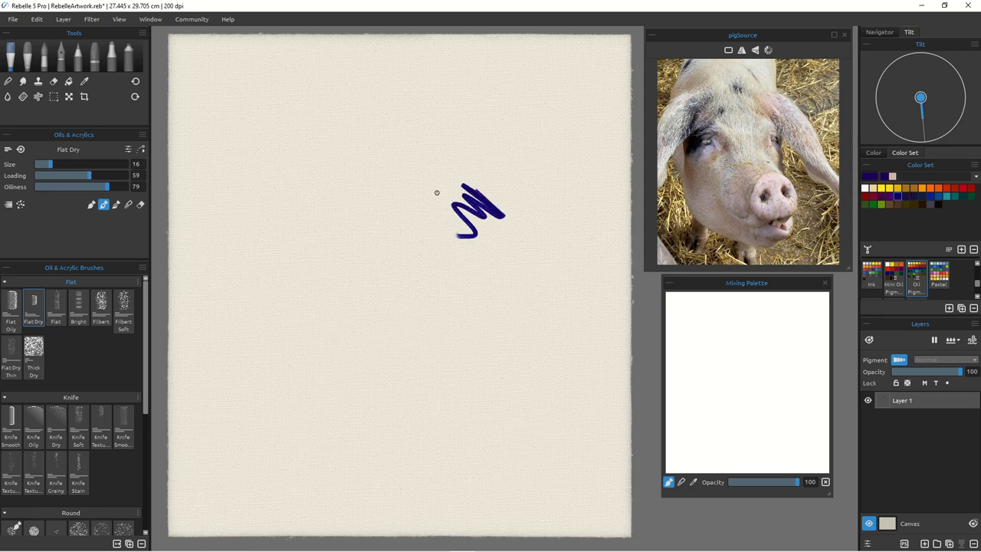
pyautogui.press(']')
pyautogui.press(']')
pyautogui.press(']')
pyautogui.press(']')
pyautogui.press(']')
pyautogui.press(']')
pyautogui.press(']')
pyautogui.press(']')
pyautogui.moveTo(429, 189)
pyautogui.mouseDown()
pyautogui.moveTo(446, 236)
pyautogui.moveTo(420, 233)
pyautogui.moveTo(434, 295)
pyautogui.moveTo(473, 325)
pyautogui.mouseUp()
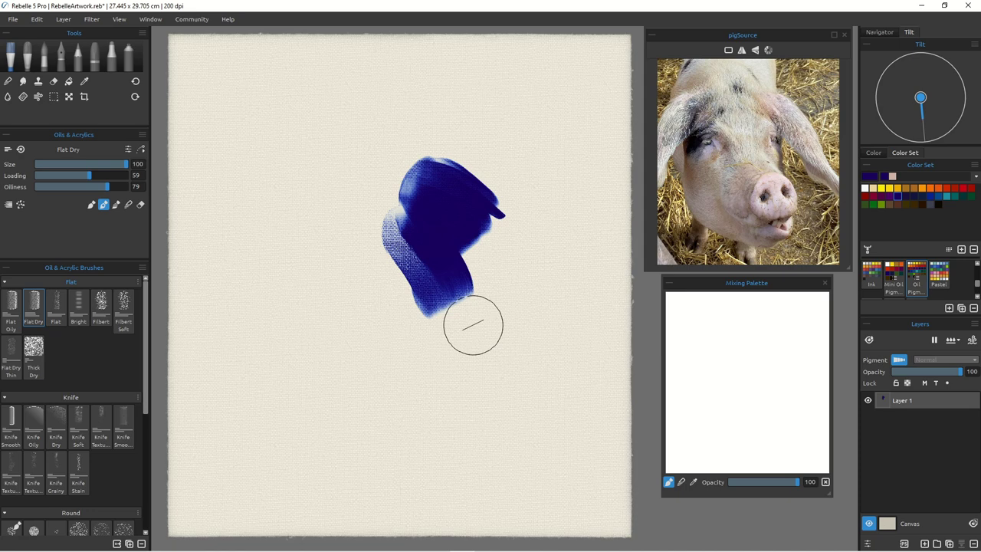
pyautogui.press('Delete')
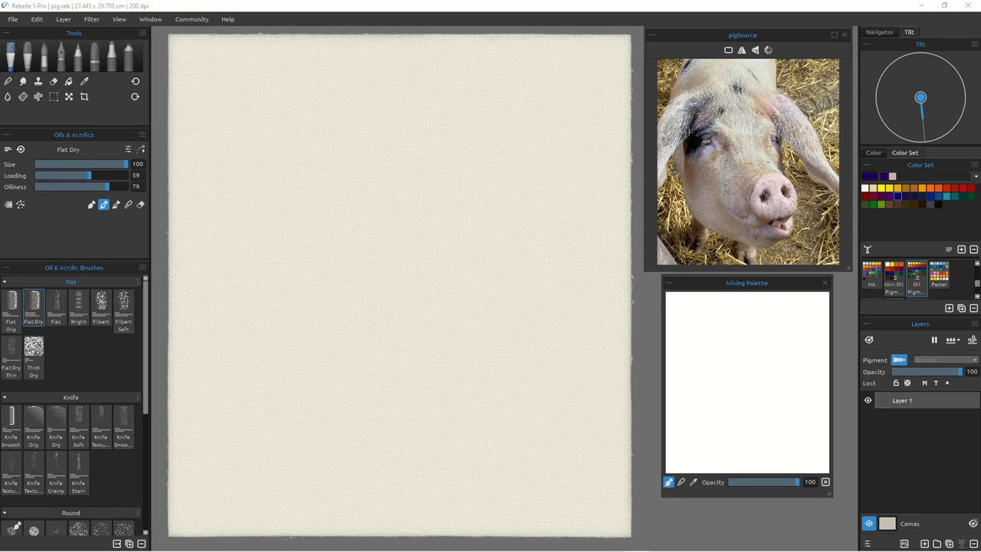
# Step: Pick the golden ochre oil pigment and switch to the Flat brush
pyautogui.click(906, 188)
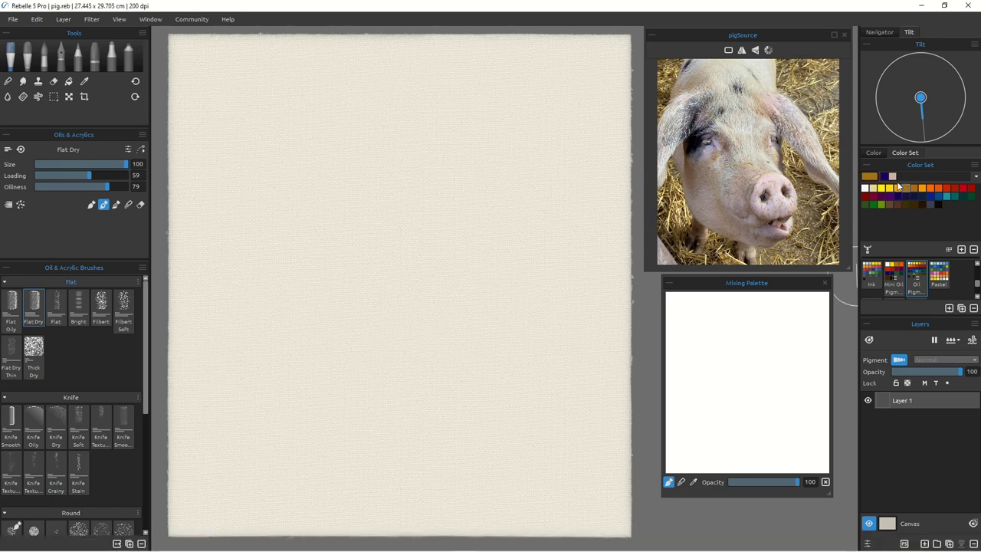
pyautogui.scroll(-3, 145, 369)
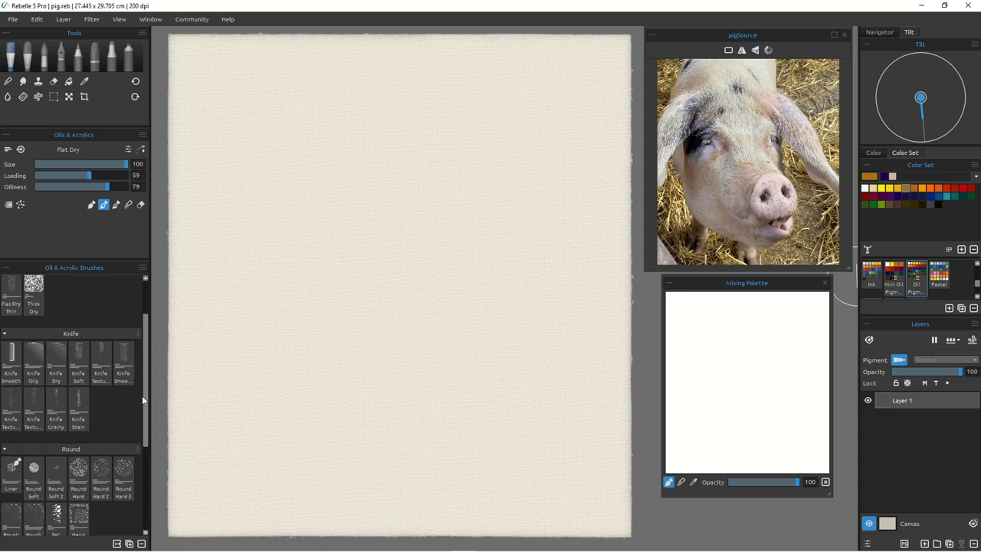
pyautogui.scroll(3, 143, 345)
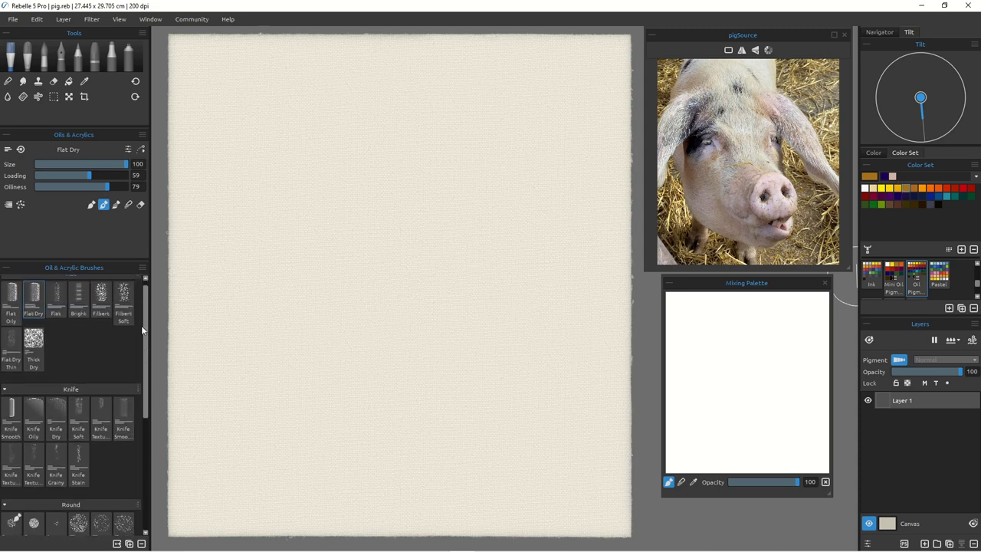
pyautogui.click(55, 306)
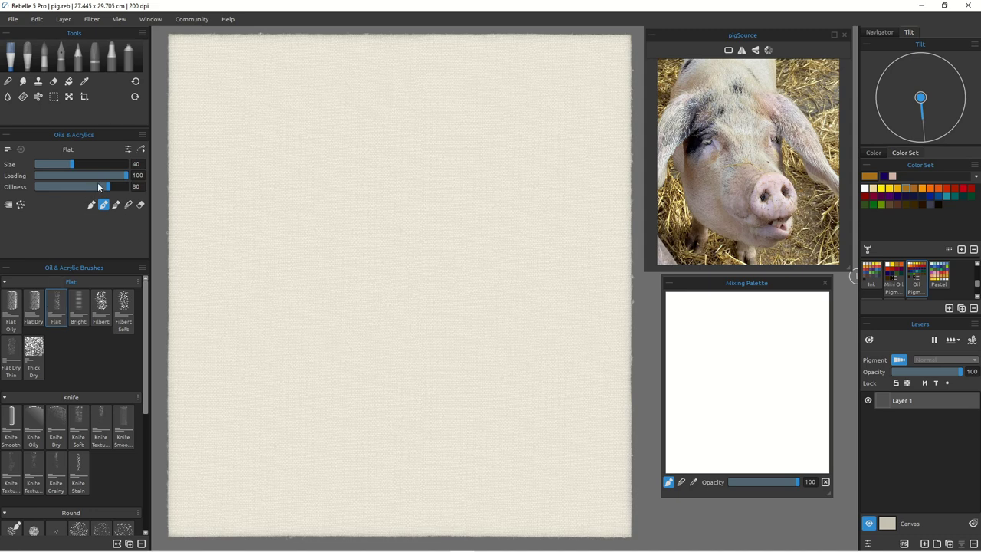
# Step: Enlarge the Flat brush to size 100 and block in ochre background strokes in the canvas's upper-right corner
pyautogui.moveTo(488, 67); pyautogui.dragTo(572, 138)
pyautogui.press(']')
pyautogui.press(']')
pyautogui.press(']')
pyautogui.press(']')
pyautogui.press(']')
pyautogui.press(']')
pyautogui.press(']')
pyautogui.press(']')
pyautogui.press(']')
pyautogui.press(']')
pyautogui.press(']')
pyautogui.press(']')
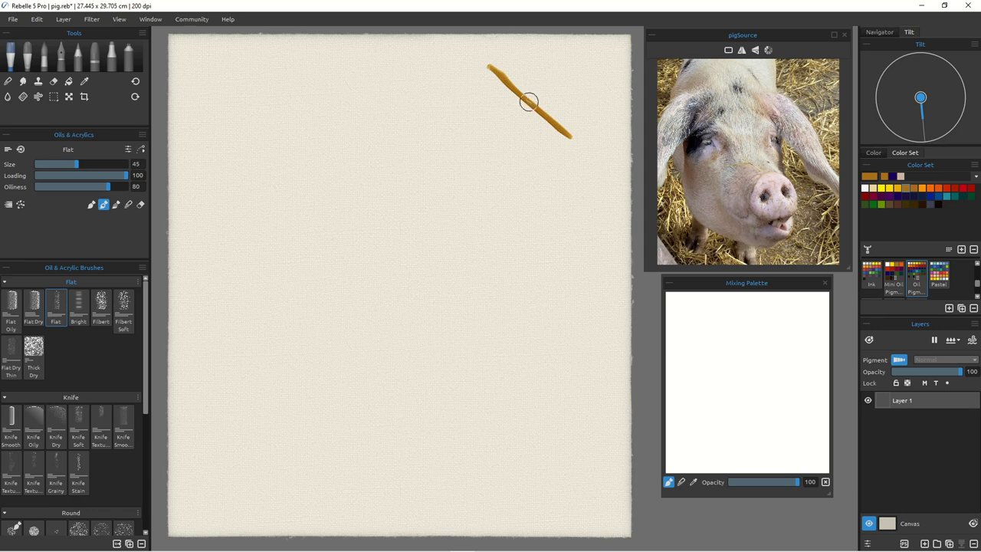
pyautogui.moveTo(499, 54); pyautogui.dragTo(597, 134)
pyautogui.moveTo(531, 69)
pyautogui.mouseDown()
pyautogui.moveTo(609, 84)
pyautogui.moveTo(603, 127)
pyautogui.moveTo(576, 160)
pyautogui.moveTo(529, 143)
pyautogui.moveTo(546, 163)
pyautogui.mouseUp()
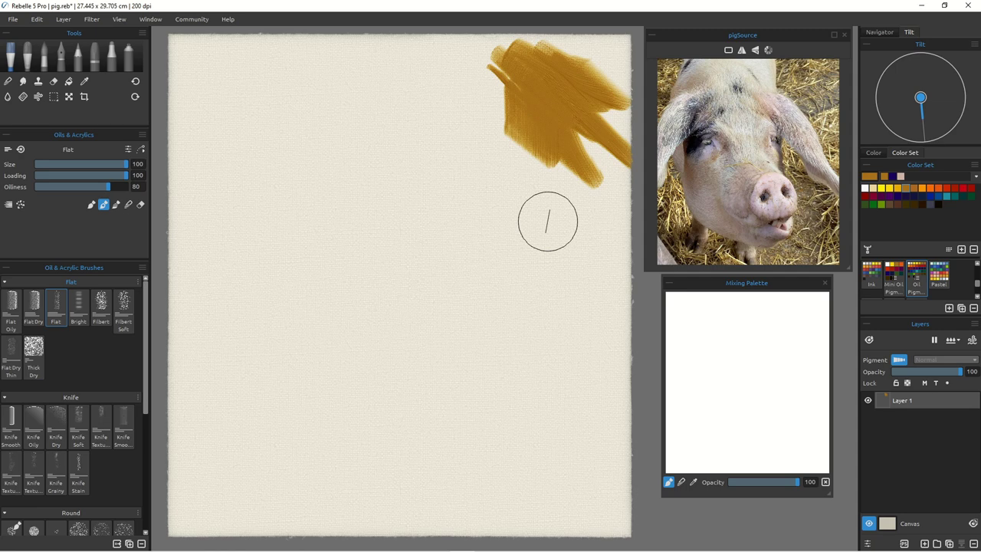
# Step: Set the Flat brush's loading to 79 and extend the ochre strokes from the upper-right corner down the canvas's right edge
pyautogui.moveTo(106, 175); pyautogui.dragTo(108, 175)
pyautogui.moveTo(616, 44)
pyautogui.mouseDown()
pyautogui.moveTo(605, 61)
pyautogui.moveTo(611, 77)
pyautogui.mouseUp()
pyautogui.moveTo(613, 157)
pyautogui.mouseDown()
pyautogui.moveTo(588, 136)
pyautogui.moveTo(631, 211)
pyautogui.moveTo(623, 236)
pyautogui.moveTo(572, 102)
pyautogui.moveTo(542, 132)
pyautogui.moveTo(585, 211)
pyautogui.moveTo(477, 50)
pyautogui.moveTo(474, 67)
pyautogui.moveTo(478, 48)
pyautogui.moveTo(487, 135)
pyautogui.moveTo(516, 165)
pyautogui.moveTo(486, 136)
pyautogui.moveTo(595, 242)
pyautogui.moveTo(500, 141)
pyautogui.moveTo(588, 215)
pyautogui.moveTo(588, 247)
pyautogui.moveTo(573, 192)
pyautogui.moveTo(598, 266)
pyautogui.mouseUp()
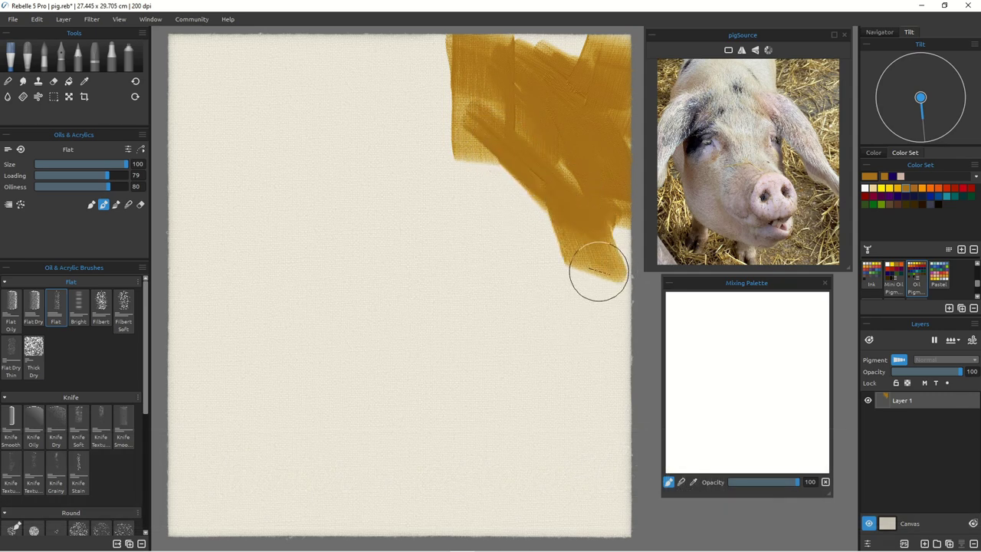
pyautogui.moveTo(594, 304)
pyautogui.mouseDown()
pyautogui.moveTo(597, 260)
pyautogui.moveTo(635, 341)
pyautogui.moveTo(616, 225)
pyautogui.moveTo(635, 296)
pyautogui.mouseUp()
# Step: Block in ochre strokes along the canvas's upper-left side and across its lower-left corner
pyautogui.moveTo(268, 39)
pyautogui.mouseDown()
pyautogui.moveTo(232, 98)
pyautogui.moveTo(243, 36)
pyautogui.moveTo(207, 69)
pyautogui.moveTo(163, 71)
pyautogui.moveTo(191, 36)
pyautogui.moveTo(159, 68)
pyautogui.moveTo(207, 79)
pyautogui.moveTo(170, 202)
pyautogui.moveTo(214, 101)
pyautogui.moveTo(173, 263)
pyautogui.mouseUp()
pyautogui.moveTo(249, 282); pyautogui.dragTo(234, 436)
pyautogui.moveTo(236, 384); pyautogui.dragTo(232, 413)
pyautogui.moveTo(226, 359); pyautogui.dragTo(278, 470)
pyautogui.moveTo(252, 375)
pyautogui.mouseDown()
pyautogui.moveTo(359, 544)
pyautogui.moveTo(280, 463)
pyautogui.mouseUp()
pyautogui.moveTo(207, 351); pyautogui.dragTo(207, 512)
pyautogui.moveTo(194, 368)
pyautogui.mouseDown()
pyautogui.moveTo(162, 473)
pyautogui.moveTo(208, 449)
pyautogui.moveTo(181, 483)
pyautogui.mouseUp()
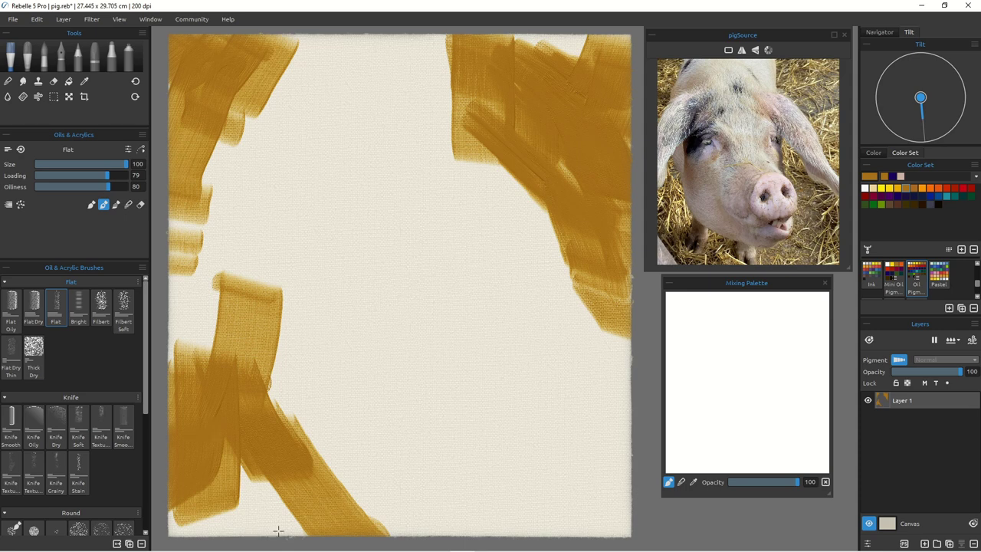
pyautogui.moveTo(263, 526); pyautogui.dragTo(259, 547)
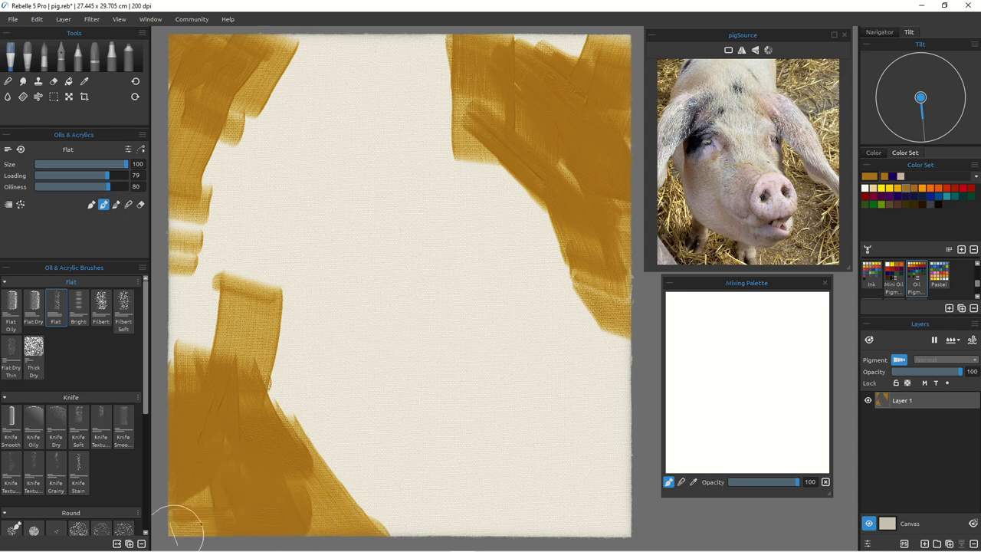
# Step: Reduce the Flat brush to size 70 and fill the canvas's lower-right corner with overlapping ochre strokes
pyautogui.press('[')
pyautogui.press('[')
pyautogui.press('[')
pyautogui.press('[')
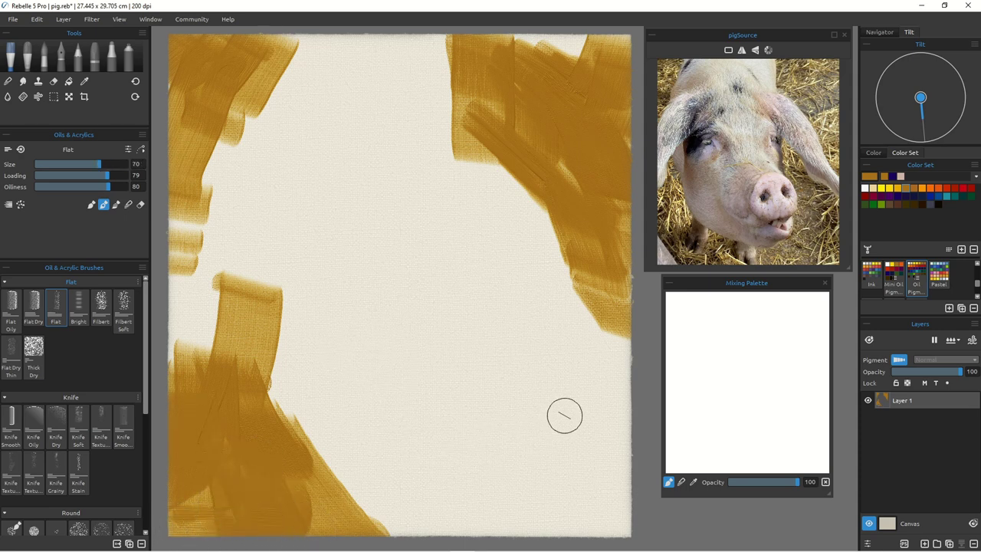
pyautogui.press(']')
pyautogui.moveTo(531, 343)
pyautogui.mouseDown()
pyautogui.moveTo(608, 415)
pyautogui.moveTo(604, 384)
pyautogui.moveTo(631, 375)
pyautogui.moveTo(525, 438)
pyautogui.mouseUp()
pyautogui.moveTo(551, 356); pyautogui.dragTo(561, 386)
pyautogui.moveTo(569, 414); pyautogui.dragTo(616, 508)
pyautogui.moveTo(624, 459); pyautogui.dragTo(560, 397)
pyautogui.moveTo(615, 409)
pyautogui.mouseDown()
pyautogui.moveTo(646, 430)
pyautogui.moveTo(622, 414)
pyautogui.moveTo(644, 476)
pyautogui.moveTo(625, 436)
pyautogui.moveTo(608, 506)
pyautogui.mouseUp()
pyautogui.moveTo(581, 436); pyautogui.dragTo(550, 494)
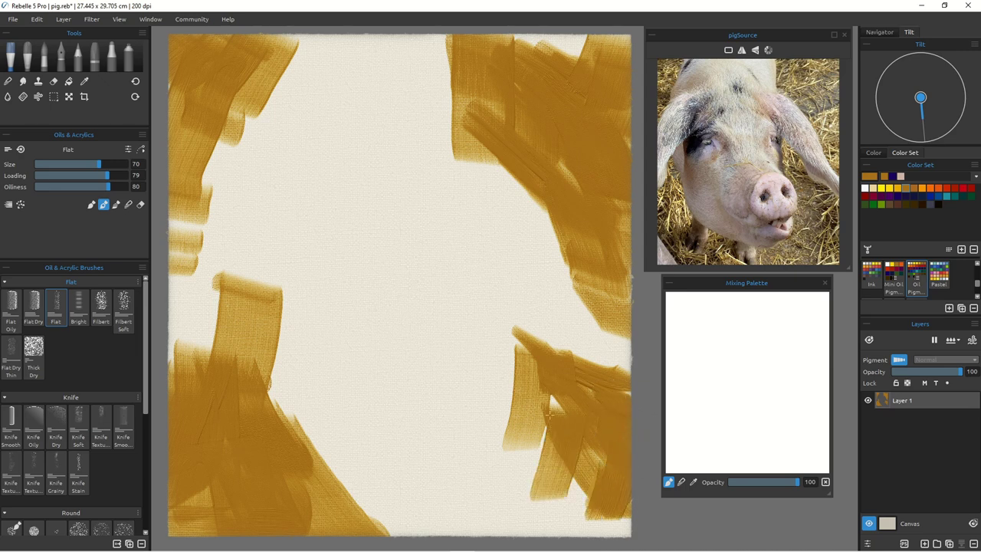
pyautogui.moveTo(550, 407); pyautogui.dragTo(539, 457)
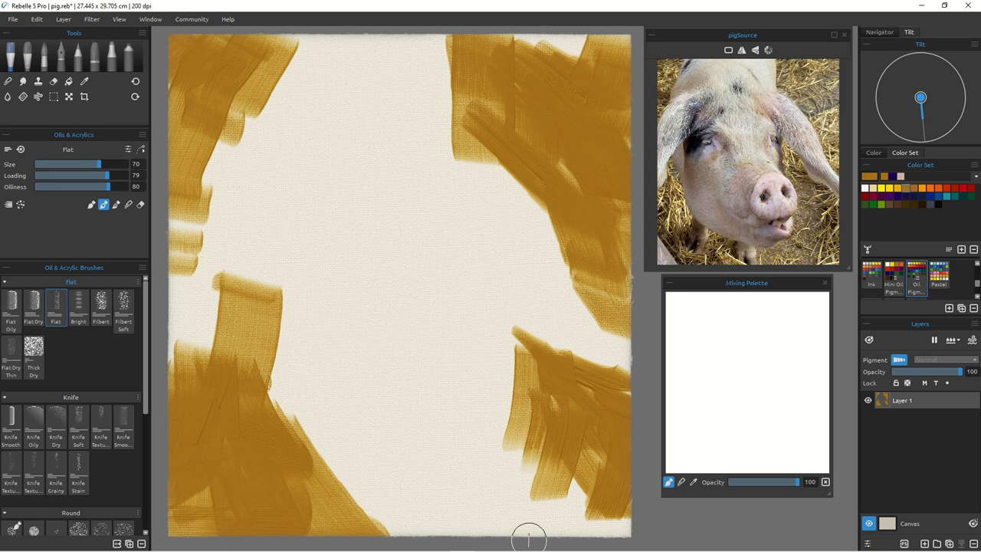
pyautogui.moveTo(531, 477); pyautogui.dragTo(602, 537)
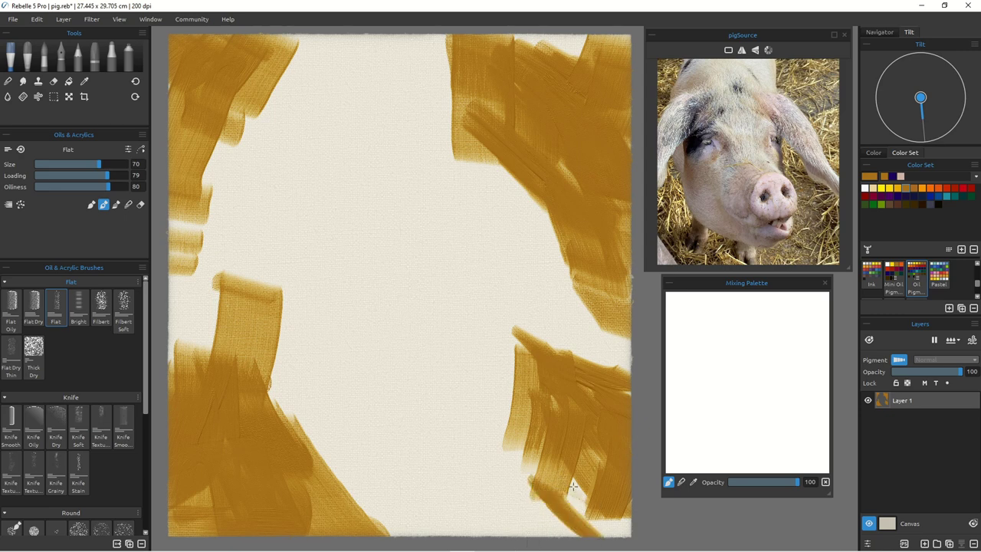
pyautogui.moveTo(575, 489); pyautogui.dragTo(640, 535)
pyautogui.moveTo(544, 497); pyautogui.dragTo(545, 512)
pyautogui.moveTo(518, 449); pyautogui.dragTo(511, 538)
pyautogui.moveTo(536, 465)
pyautogui.mouseDown()
pyautogui.moveTo(540, 507)
pyautogui.moveTo(567, 531)
pyautogui.mouseUp()
# Step: Cover the canvas's bottom edge with ochre strokes, joining the lower-left and lower-right background areas
pyautogui.moveTo(512, 498); pyautogui.dragTo(418, 485)
pyautogui.moveTo(302, 449); pyautogui.dragTo(376, 486)
pyautogui.moveTo(295, 445)
pyautogui.mouseDown()
pyautogui.moveTo(495, 484)
pyautogui.moveTo(397, 492)
pyautogui.mouseUp()
pyautogui.moveTo(441, 508); pyautogui.dragTo(529, 508)
pyautogui.moveTo(341, 505); pyautogui.dragTo(487, 522)
pyautogui.moveTo(310, 487); pyautogui.dragTo(529, 518)
pyautogui.moveTo(410, 531)
pyautogui.mouseDown()
pyautogui.moveTo(529, 525)
pyautogui.moveTo(536, 537)
pyautogui.mouseUp()
pyautogui.moveTo(547, 448); pyautogui.dragTo(455, 542)
pyautogui.moveTo(436, 492); pyautogui.dragTo(368, 536)
pyautogui.moveTo(392, 499); pyautogui.dragTo(355, 519)
pyautogui.moveTo(437, 524); pyautogui.dragTo(391, 537)
pyautogui.moveTo(431, 492); pyautogui.dragTo(405, 506)
pyautogui.moveTo(328, 464); pyautogui.dragTo(339, 498)
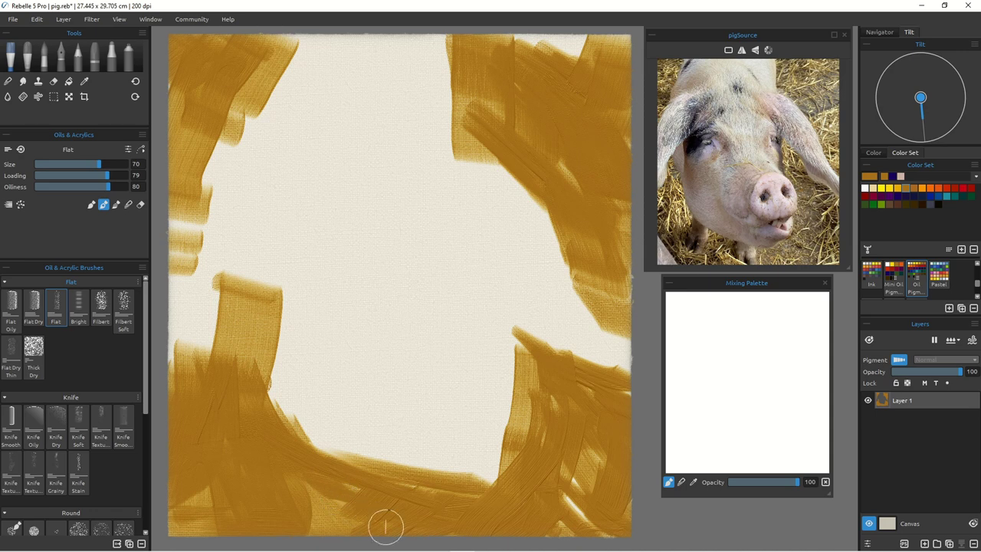
# Step: Fill the bare gaps along the canvas's left edge and in its upper-right corner with ochre
pyautogui.moveTo(245, 265)
pyautogui.mouseDown()
pyautogui.moveTo(230, 322)
pyautogui.moveTo(205, 353)
pyautogui.moveTo(183, 331)
pyautogui.mouseUp()
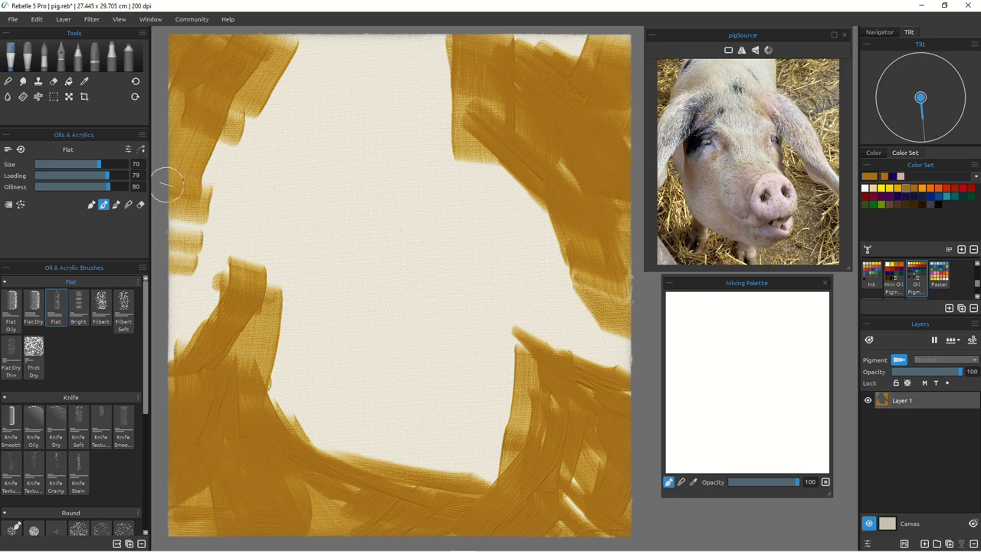
pyautogui.moveTo(177, 189)
pyautogui.mouseDown()
pyautogui.moveTo(161, 248)
pyautogui.moveTo(160, 318)
pyautogui.mouseUp()
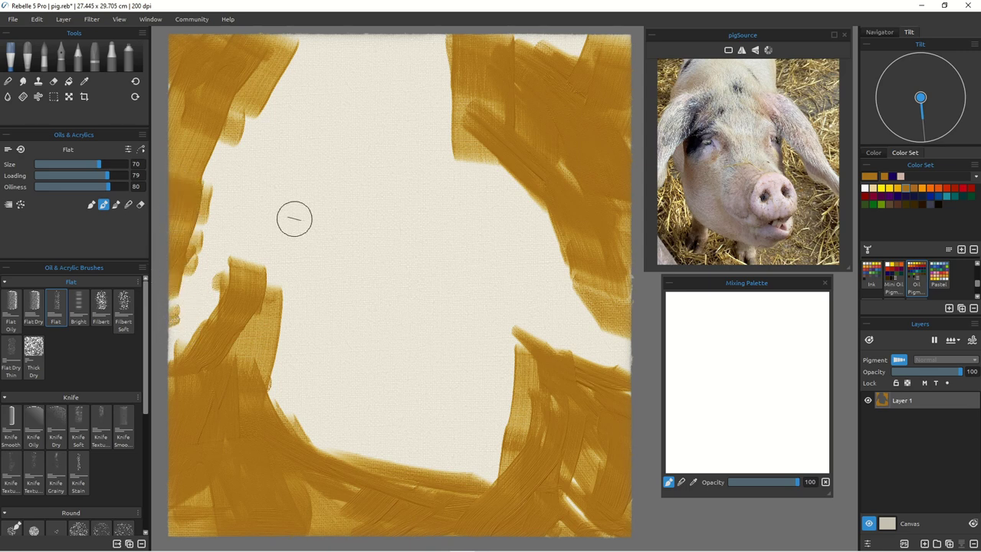
pyautogui.moveTo(501, 75); pyautogui.dragTo(652, 28)
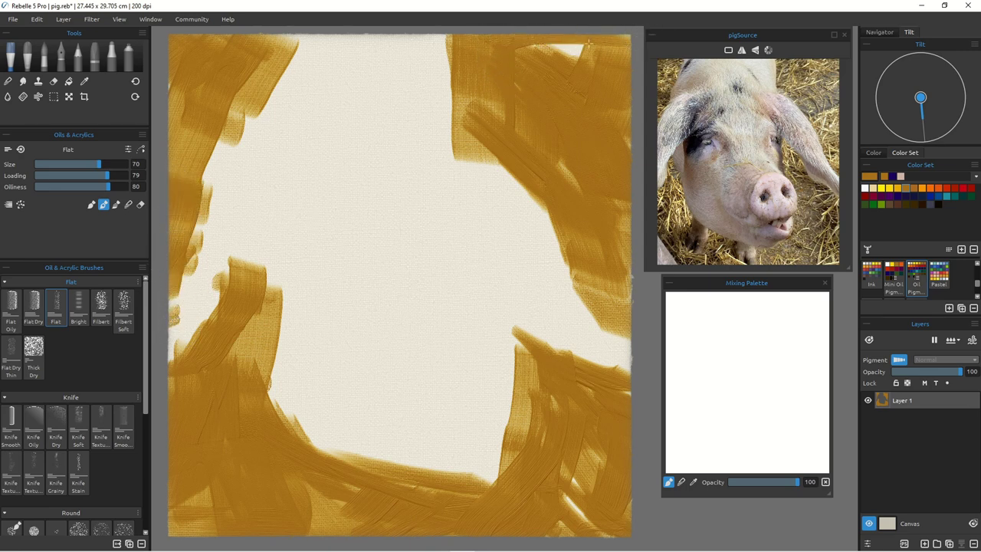
pyautogui.moveTo(589, 46); pyautogui.dragTo(521, 96)
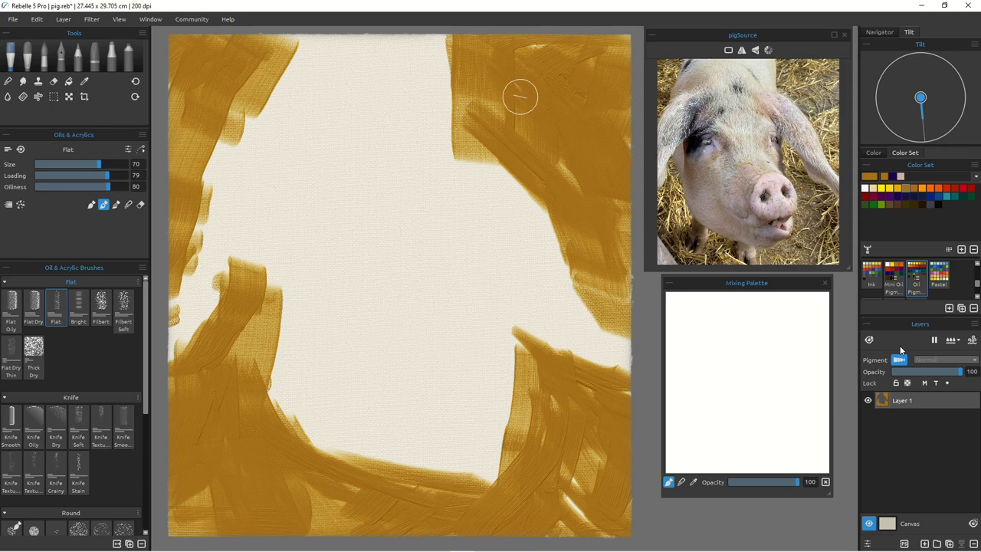
# Step: Dab ochre and pale yellow side by side on the mixing palette and blend them where they meet
pyautogui.moveTo(792, 325)
pyautogui.mouseDown()
pyautogui.moveTo(803, 332)
pyautogui.moveTo(772, 338)
pyautogui.mouseUp()
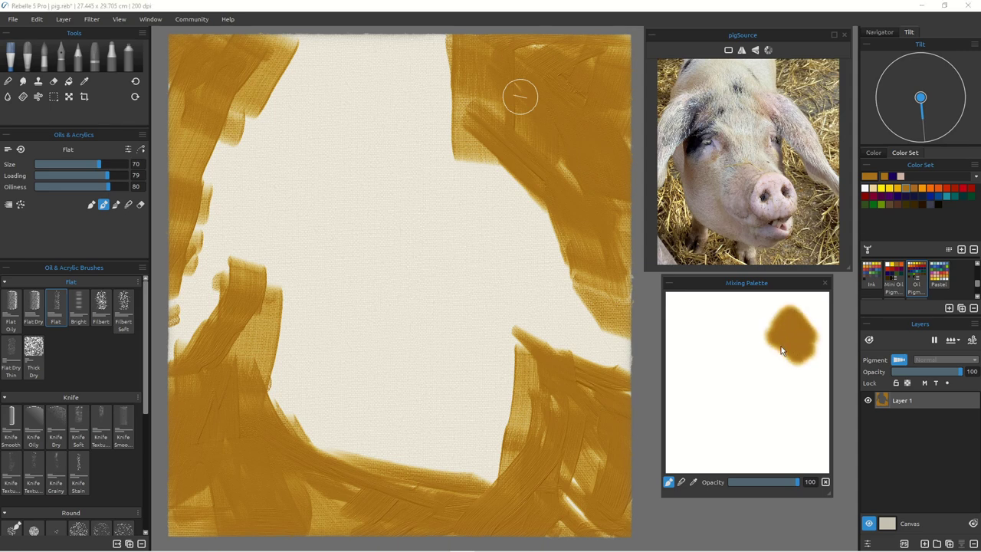
pyautogui.click(864, 187)
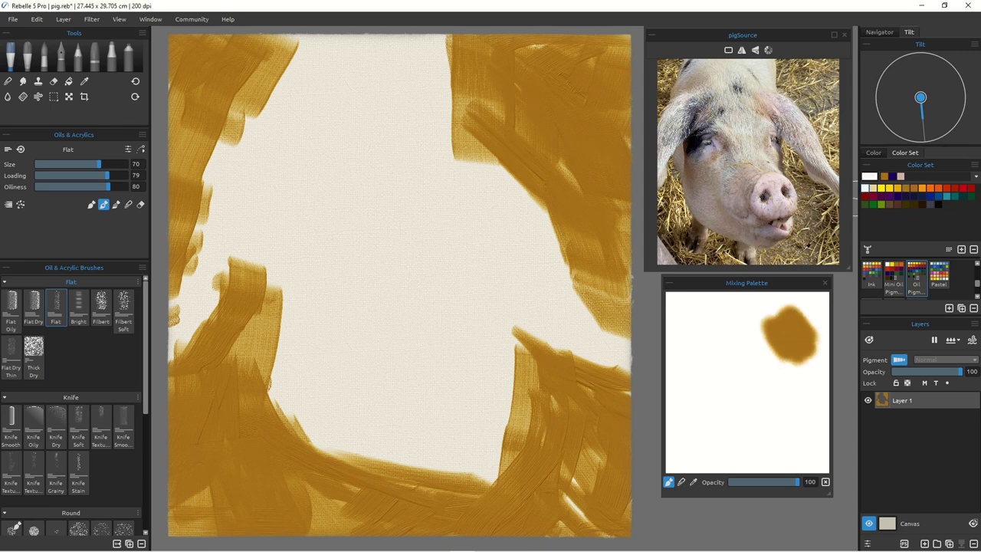
pyautogui.click(876, 188)
pyautogui.moveTo(750, 326); pyautogui.dragTo(752, 350)
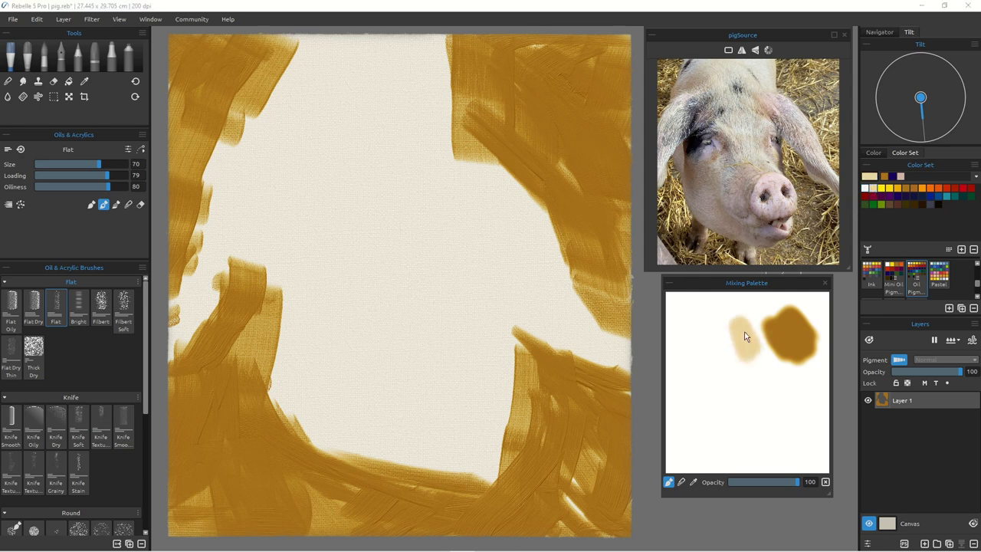
pyautogui.click(682, 482)
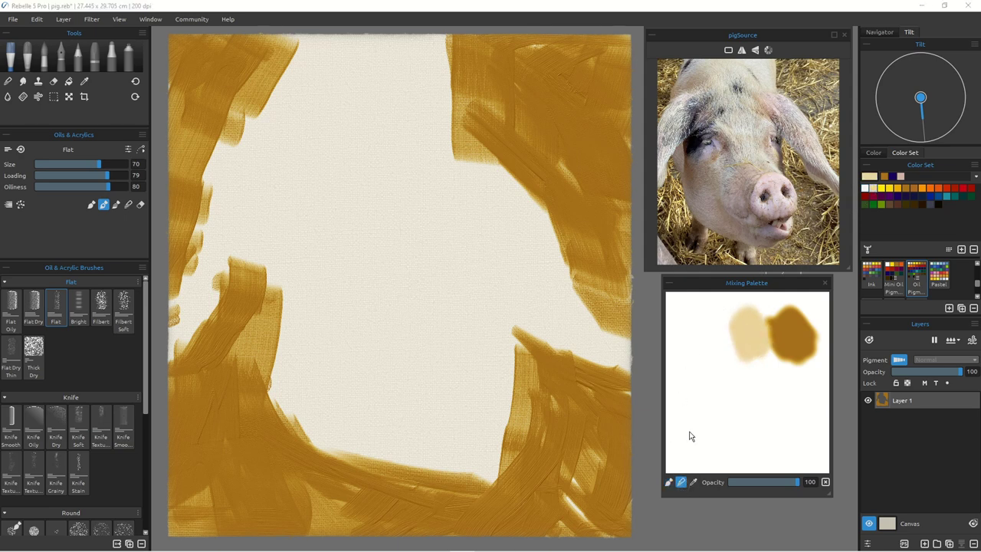
pyautogui.moveTo(769, 339); pyautogui.dragTo(772, 323)
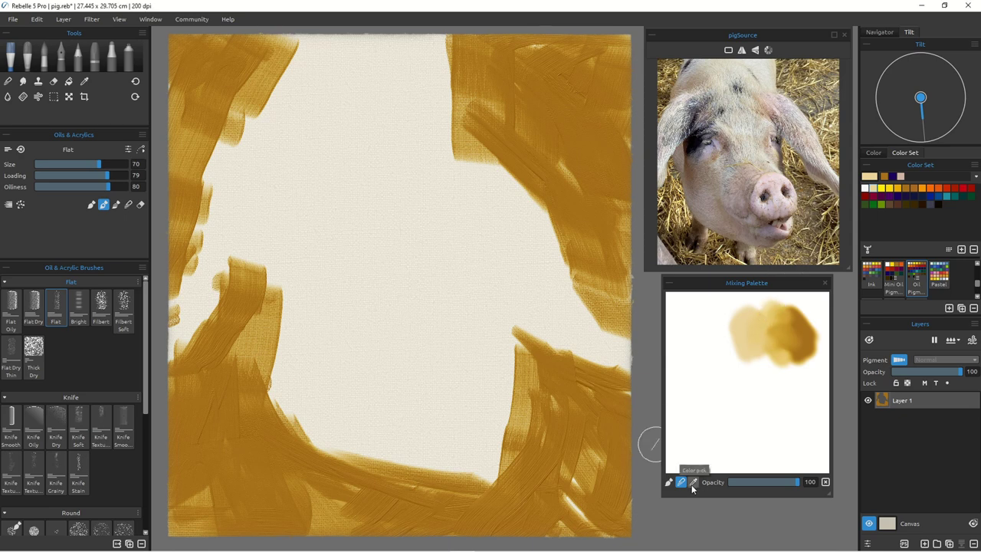
# Step: Sample the blended golden tone from the mixing palette and paint lighter strokes over the upper-right and lower-right background
pyautogui.click(694, 483)
pyautogui.click(783, 331)
pyautogui.moveTo(452, 68); pyautogui.dragTo(540, 149)
pyautogui.moveTo(467, 45)
pyautogui.mouseDown()
pyautogui.moveTo(500, 44)
pyautogui.moveTo(502, 85)
pyautogui.moveTo(522, 57)
pyautogui.moveTo(533, 84)
pyautogui.moveTo(542, 44)
pyautogui.moveTo(575, 73)
pyautogui.moveTo(541, 146)
pyautogui.moveTo(559, 131)
pyautogui.moveTo(474, 94)
pyautogui.mouseUp()
pyautogui.moveTo(610, 127); pyautogui.dragTo(628, 138)
pyautogui.moveTo(613, 217); pyautogui.dragTo(629, 223)
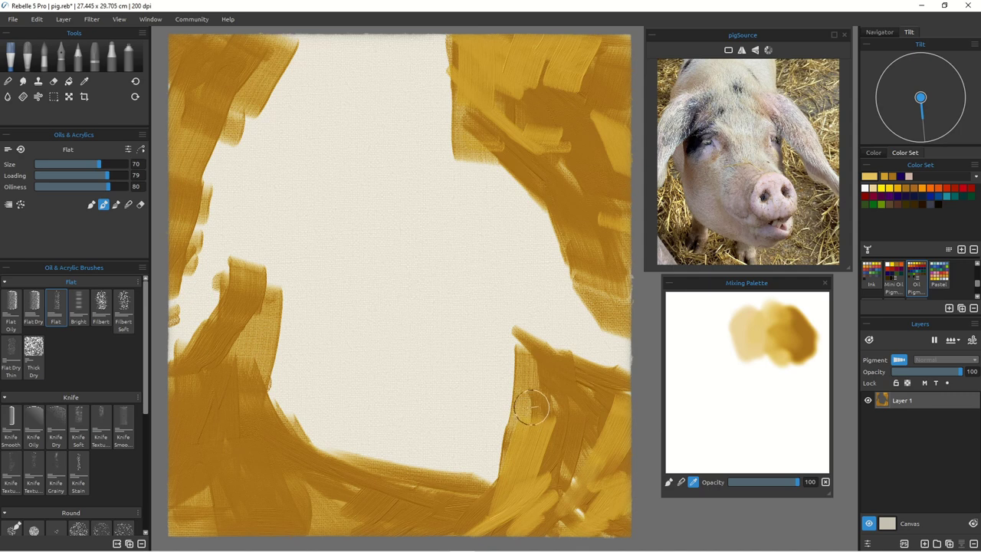
pyautogui.moveTo(530, 369)
pyautogui.mouseDown()
pyautogui.moveTo(534, 412)
pyautogui.moveTo(544, 350)
pyautogui.moveTo(635, 416)
pyautogui.moveTo(613, 490)
pyautogui.moveTo(617, 396)
pyautogui.moveTo(585, 498)
pyautogui.moveTo(632, 473)
pyautogui.mouseUp()
# Step: Reduce the Flat brush to size 25 and paint thin light straw strokes in the lower-right corner
pyautogui.press('[')
pyautogui.press('[')
pyautogui.press('[')
pyautogui.press('[')
pyautogui.press('[')
pyautogui.press('[')
pyautogui.press('[')
pyautogui.press('[')
pyautogui.moveTo(569, 527)
pyautogui.mouseDown()
pyautogui.moveTo(565, 489)
pyautogui.moveTo(568, 498)
pyautogui.moveTo(590, 483)
pyautogui.moveTo(602, 414)
pyautogui.moveTo(634, 510)
pyautogui.mouseUp()
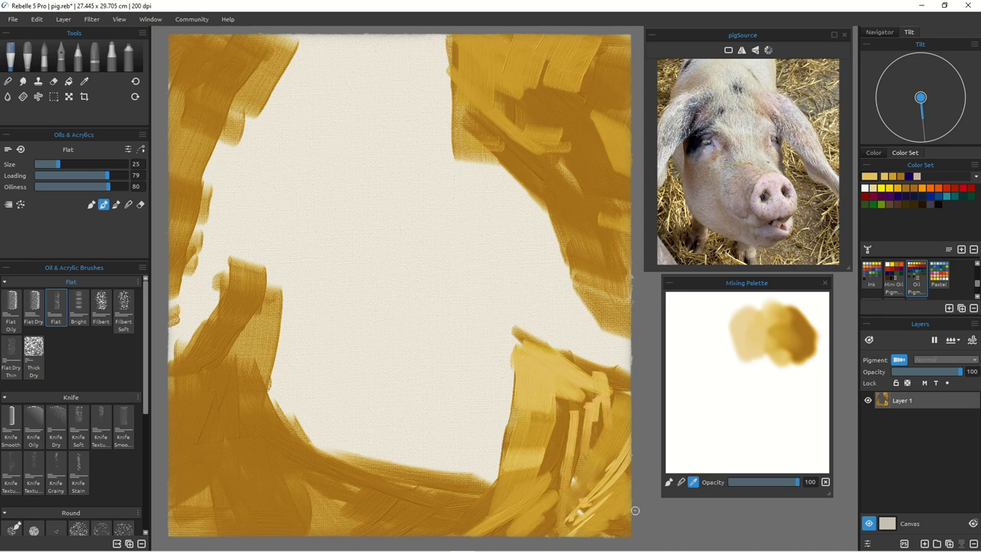
pyautogui.moveTo(634, 410); pyautogui.dragTo(504, 527)
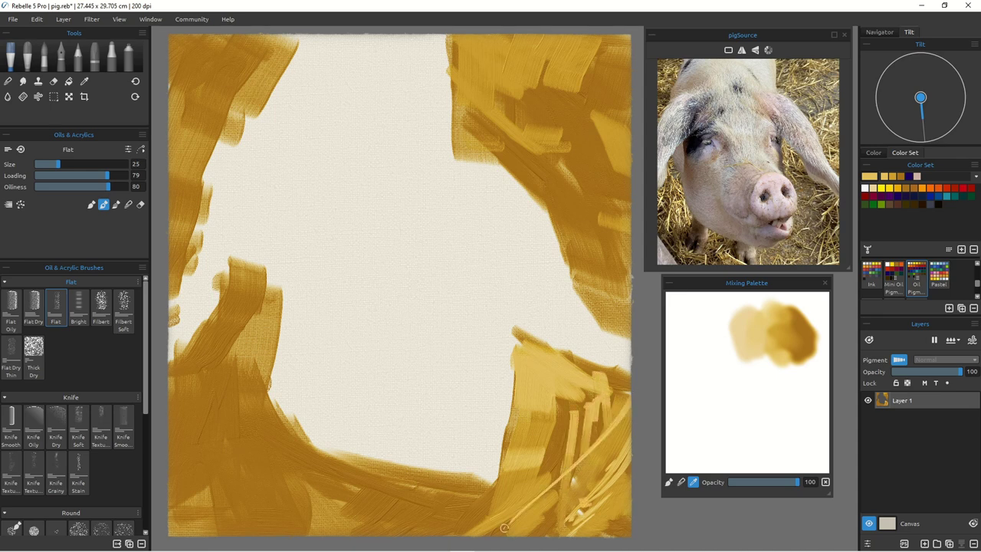
pyautogui.moveTo(635, 492); pyautogui.dragTo(597, 537)
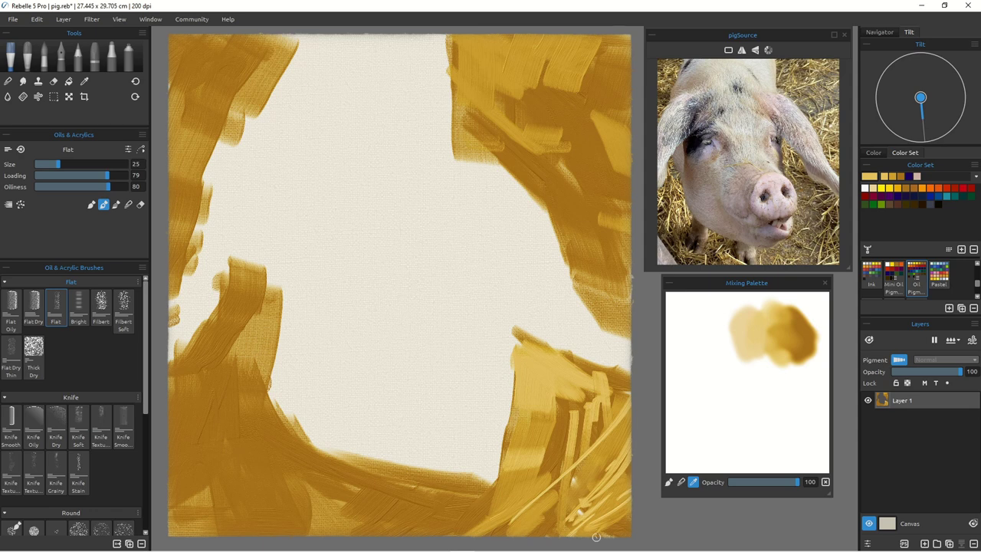
# Step: Paint thin straw strokes along the canvas's bottom edge and over the lower-left background
pyautogui.moveTo(341, 463)
pyautogui.mouseDown()
pyautogui.moveTo(446, 533)
pyautogui.moveTo(467, 533)
pyautogui.mouseUp()
pyautogui.moveTo(381, 436)
pyautogui.mouseDown()
pyautogui.moveTo(443, 532)
pyautogui.moveTo(466, 531)
pyautogui.mouseUp()
pyautogui.moveTo(458, 500); pyautogui.dragTo(476, 529)
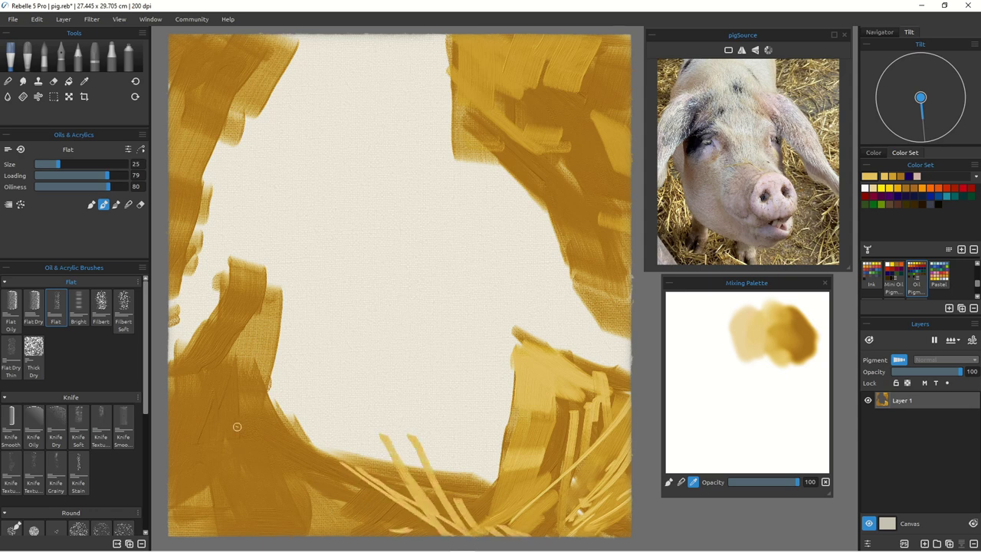
pyautogui.moveTo(237, 262); pyautogui.dragTo(230, 454)
pyautogui.moveTo(246, 305)
pyautogui.mouseDown()
pyautogui.moveTo(264, 443)
pyautogui.moveTo(308, 491)
pyautogui.mouseUp()
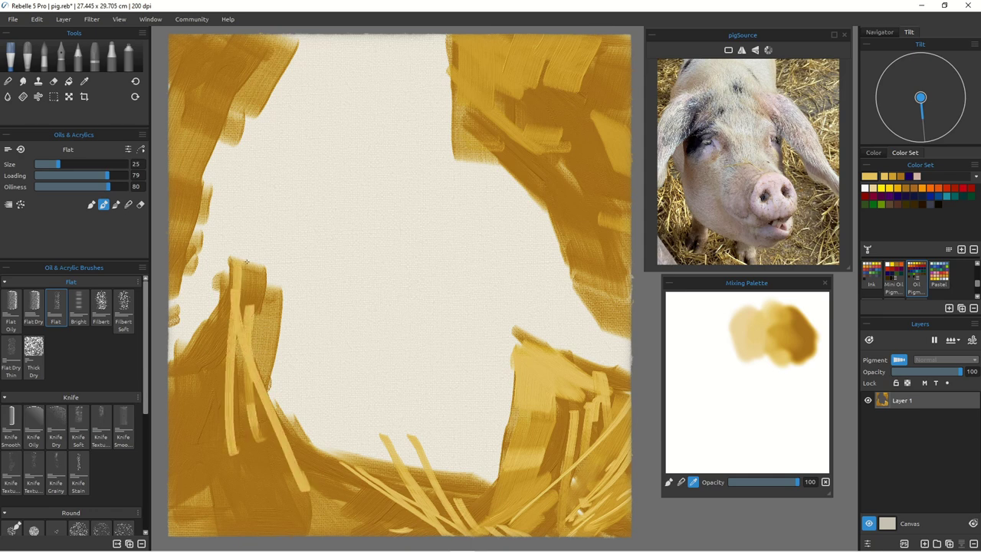
pyautogui.moveTo(230, 285); pyautogui.dragTo(201, 451)
pyautogui.moveTo(243, 293); pyautogui.dragTo(251, 326)
pyautogui.moveTo(221, 406); pyautogui.dragTo(205, 446)
pyautogui.moveTo(210, 469); pyautogui.dragTo(207, 483)
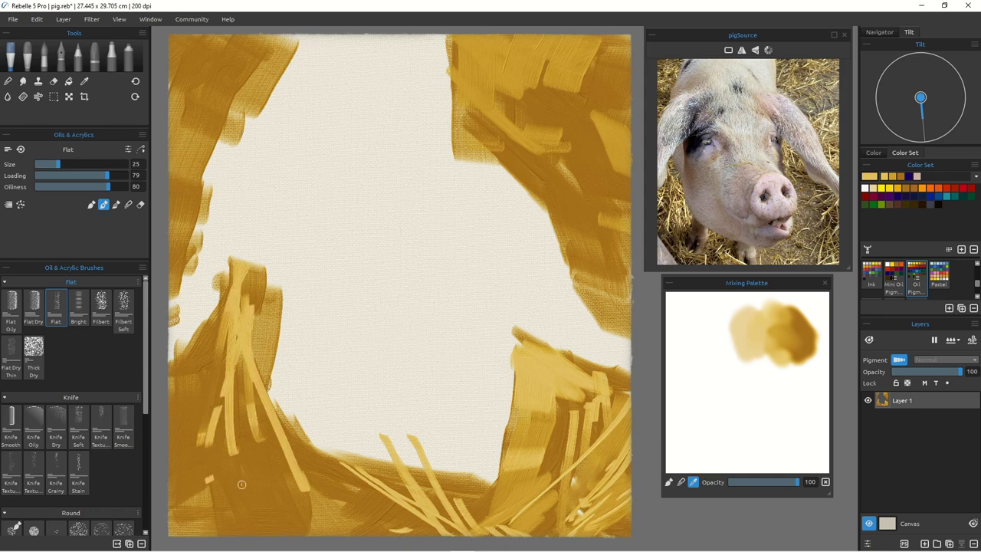
# Step: Sample a lighter yellow from the mixing palette and layer more straw strokes over the lower-left clump
pyautogui.click(768, 316)
pyautogui.moveTo(231, 283); pyautogui.dragTo(209, 388)
pyautogui.moveTo(234, 334); pyautogui.dragTo(213, 467)
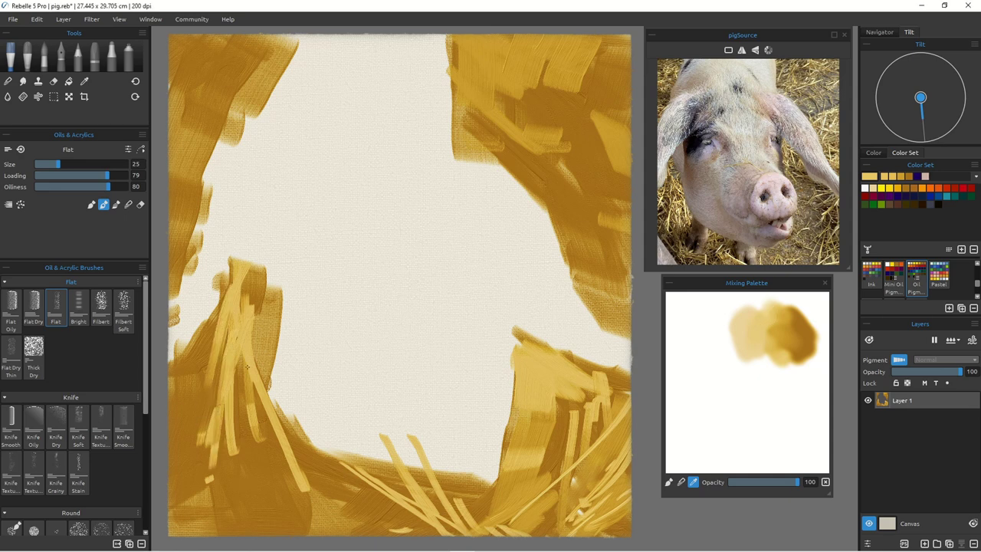
pyautogui.moveTo(246, 364); pyautogui.dragTo(236, 491)
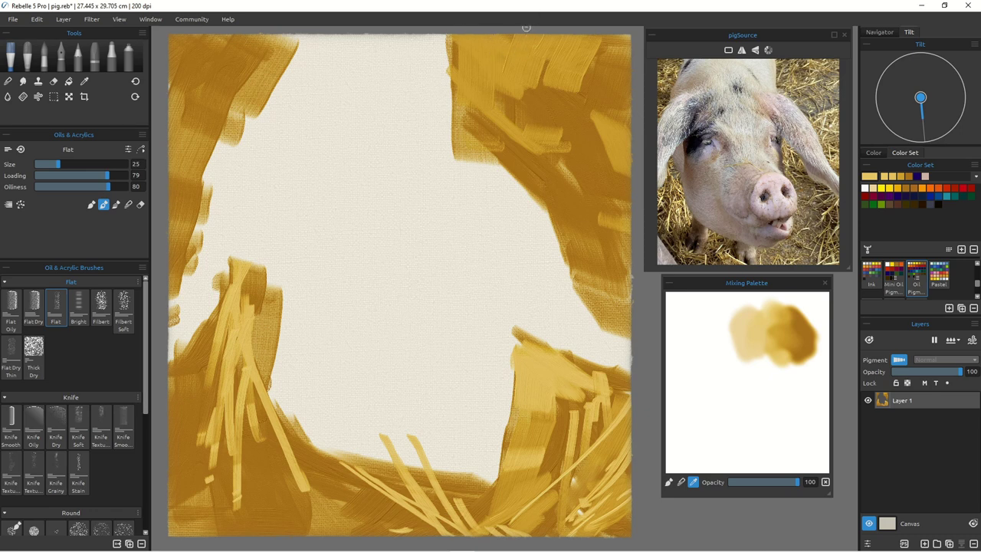
# Step: Paint crossing straw strokes in the upper-right corner, switching to a paler tone sampled from the mixing palette for the second set
pyautogui.moveTo(545, 36); pyautogui.dragTo(630, 103)
pyautogui.moveTo(513, 41); pyautogui.dragTo(630, 116)
pyautogui.moveTo(466, 40); pyautogui.dragTo(568, 102)
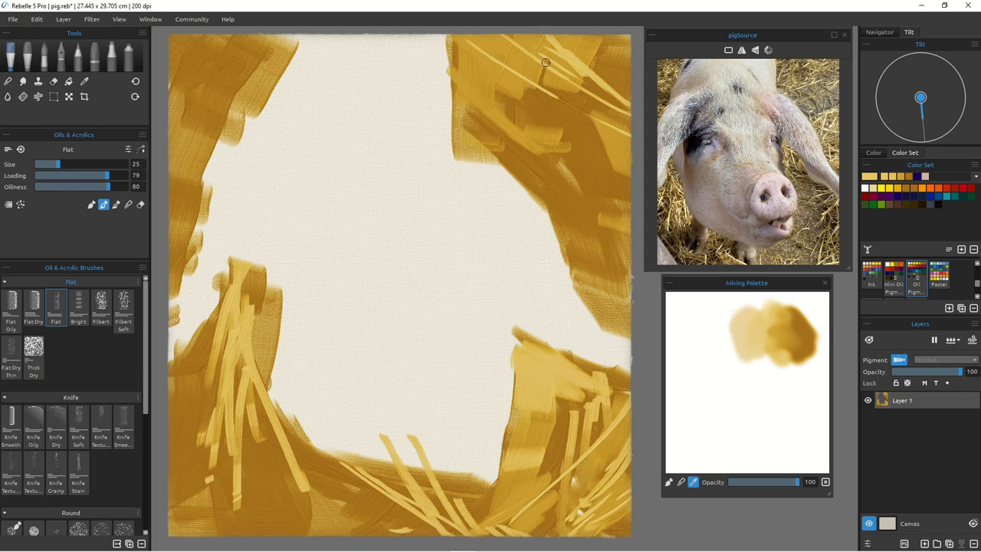
pyautogui.click(765, 324)
pyautogui.moveTo(604, 36); pyautogui.dragTo(495, 129)
pyautogui.moveTo(628, 47)
pyautogui.mouseDown()
pyautogui.moveTo(506, 119)
pyautogui.moveTo(529, 86)
pyautogui.mouseUp()
pyautogui.moveTo(433, 105); pyautogui.dragTo(523, 41)
pyautogui.moveTo(497, 35); pyautogui.dragTo(445, 63)
pyautogui.moveTo(645, 135); pyautogui.dragTo(536, 158)
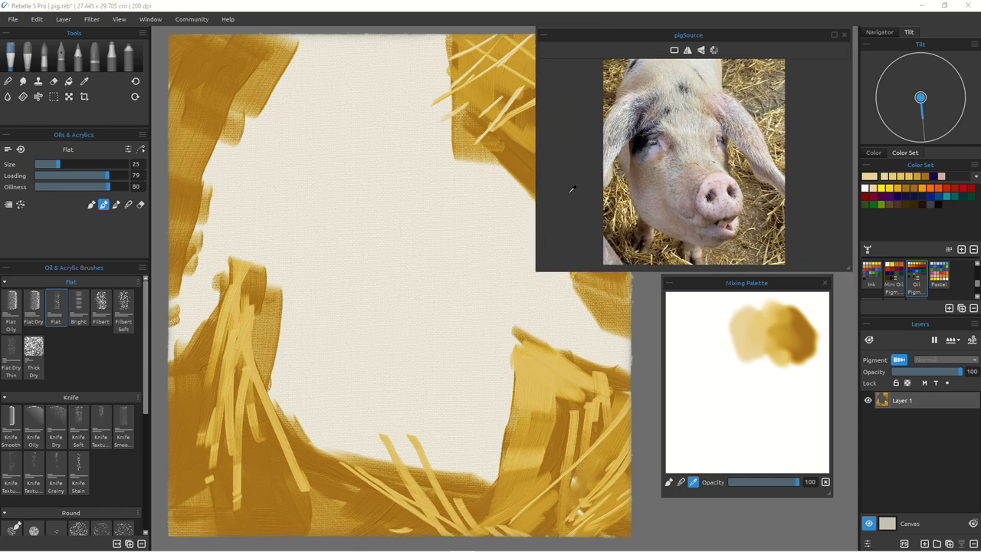
pyautogui.click(536, 139)
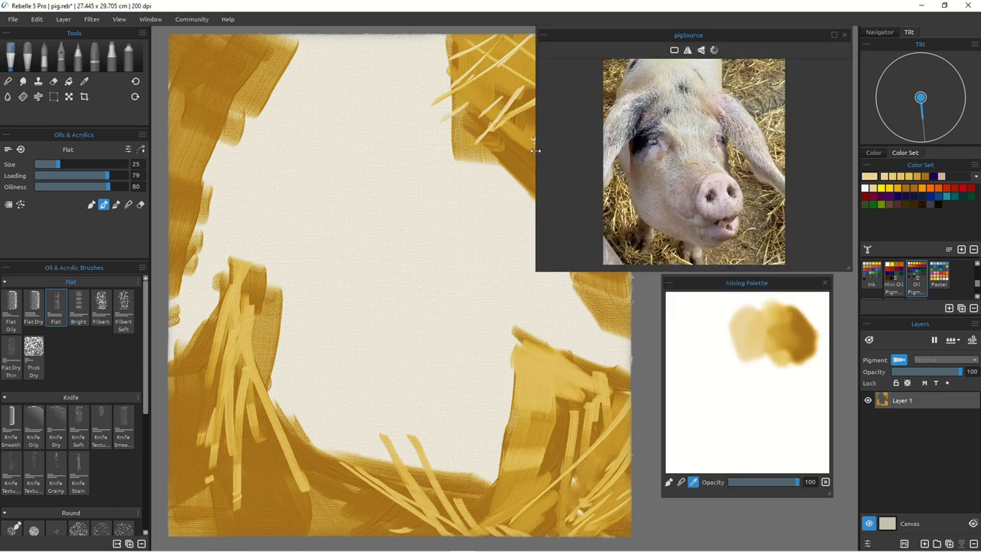
pyautogui.moveTo(536, 152); pyautogui.dragTo(653, 154)
# Step: Paint pale straw strokes fanning out over the middle of the canvas's right edge
pyautogui.moveTo(630, 186); pyautogui.dragTo(572, 268)
pyautogui.moveTo(631, 254); pyautogui.dragTo(574, 273)
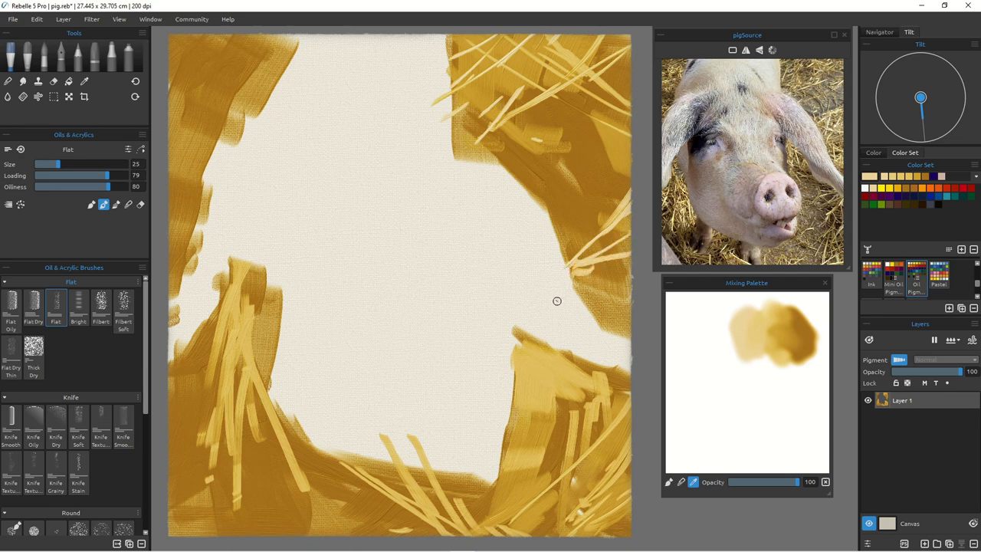
pyautogui.moveTo(542, 222)
pyautogui.mouseDown()
pyautogui.moveTo(595, 272)
pyautogui.moveTo(575, 322)
pyautogui.mouseUp()
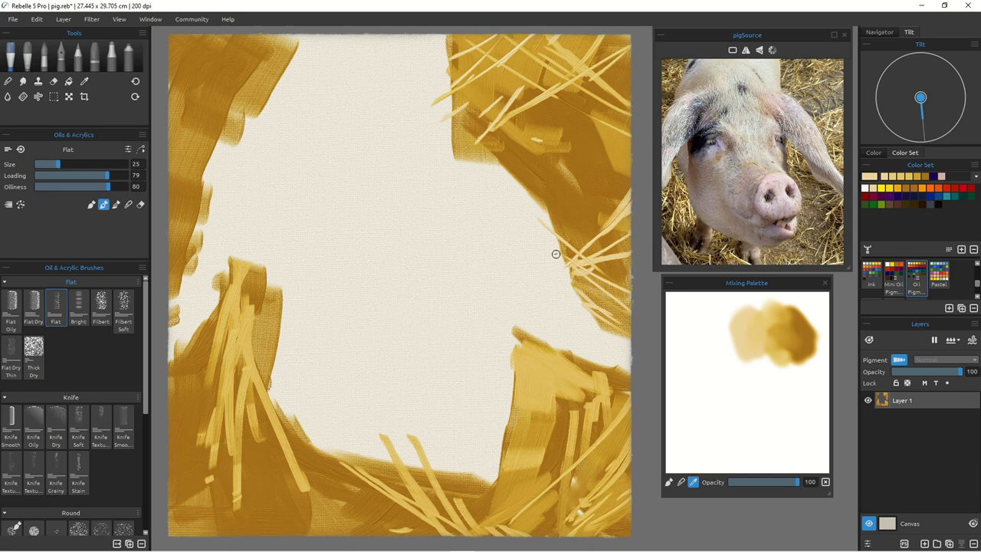
# Step: Paint pale straw strokes over the ochre in the upper-left corner and down the upper-left edge
pyautogui.moveTo(293, 60)
pyautogui.mouseDown()
pyautogui.moveTo(177, 40)
pyautogui.moveTo(276, 61)
pyautogui.mouseUp()
pyautogui.moveTo(285, 66)
pyautogui.mouseDown()
pyautogui.moveTo(171, 88)
pyautogui.moveTo(178, 116)
pyautogui.mouseUp()
pyautogui.moveTo(219, 56); pyautogui.dragTo(266, 82)
pyautogui.moveTo(195, 37); pyautogui.dragTo(280, 53)
pyautogui.moveTo(226, 63)
pyautogui.mouseDown()
pyautogui.moveTo(269, 33)
pyautogui.moveTo(294, 46)
pyautogui.mouseUp()
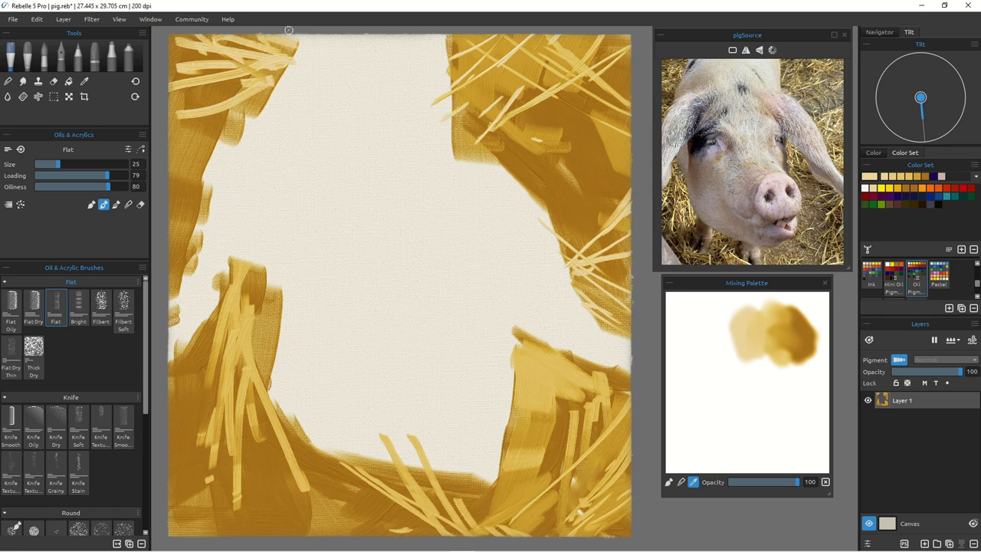
pyautogui.moveTo(297, 61); pyautogui.dragTo(217, 115)
pyautogui.moveTo(265, 86); pyautogui.dragTo(173, 199)
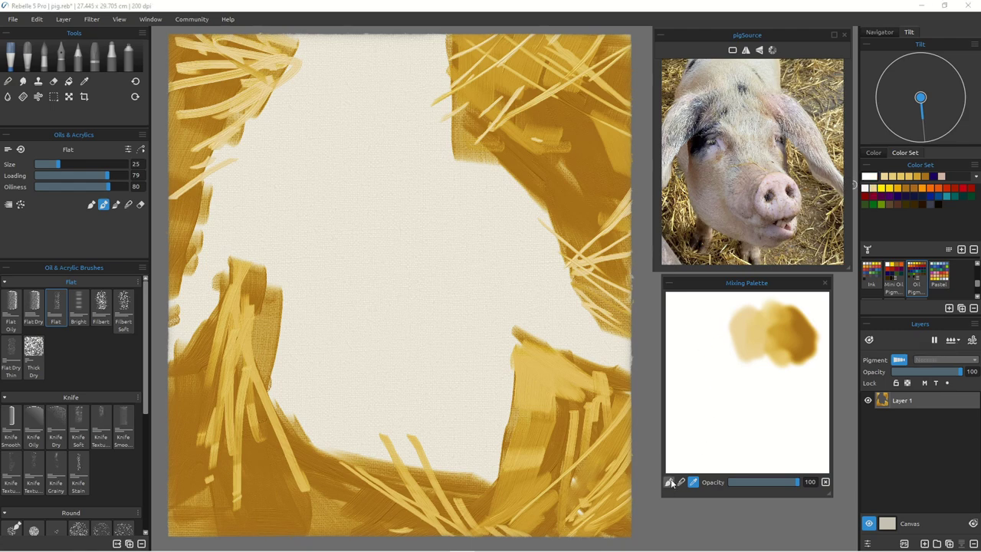
# Step: Add a pale cream and a red to the mixing palette and blend them into a range of pinks
pyautogui.click(878, 189)
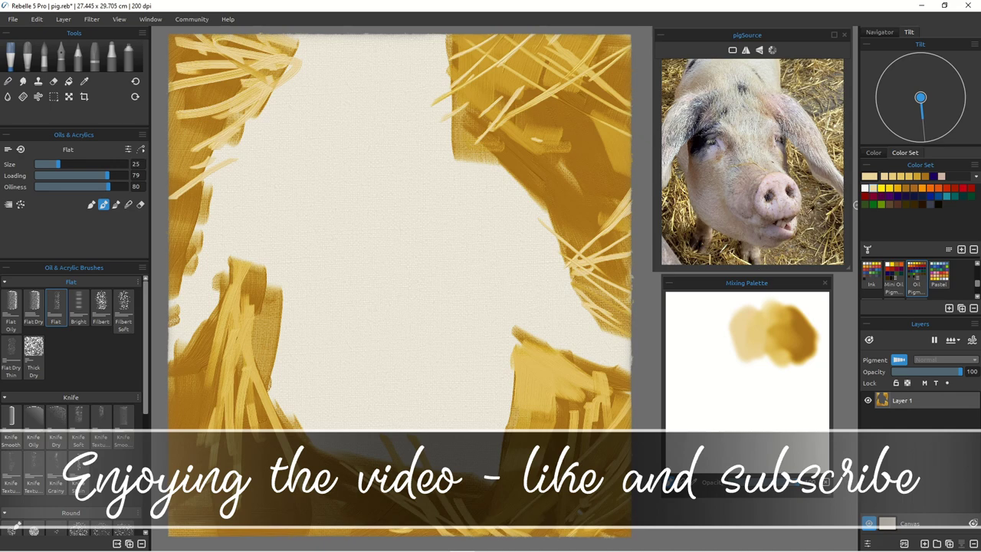
pyautogui.moveTo(704, 322)
pyautogui.mouseDown()
pyautogui.moveTo(735, 354)
pyautogui.moveTo(700, 339)
pyautogui.moveTo(698, 373)
pyautogui.moveTo(680, 356)
pyautogui.moveTo(707, 339)
pyautogui.mouseUp()
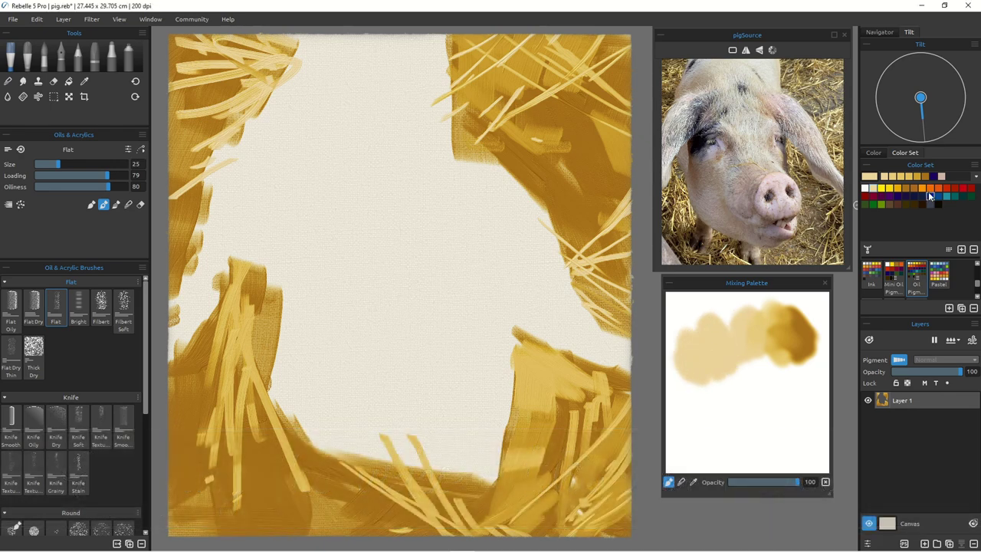
pyautogui.click(948, 188)
pyautogui.moveTo(722, 396)
pyautogui.mouseDown()
pyautogui.moveTo(715, 392)
pyautogui.moveTo(725, 420)
pyautogui.moveTo(690, 414)
pyautogui.mouseUp()
pyautogui.click(682, 482)
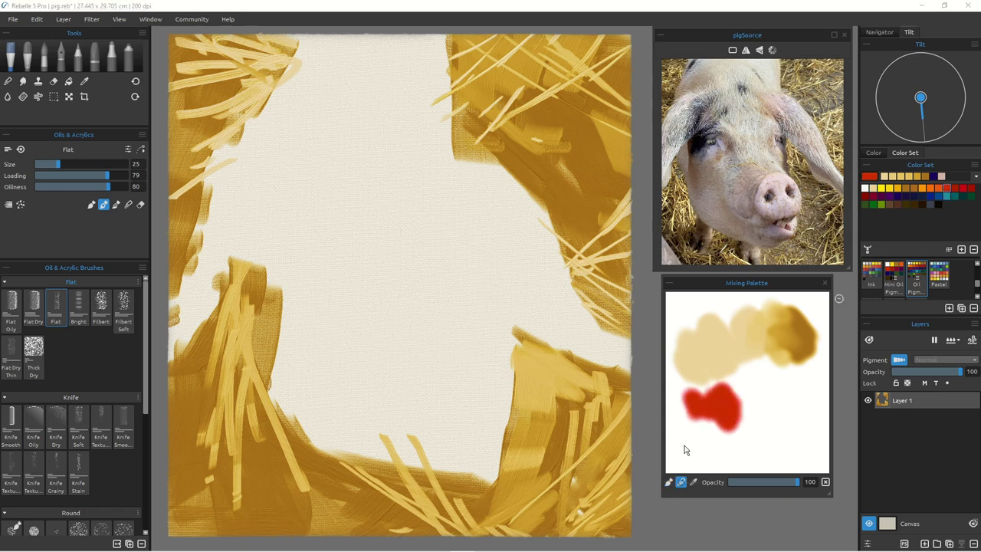
pyautogui.moveTo(690, 377)
pyautogui.mouseDown()
pyautogui.moveTo(728, 382)
pyautogui.moveTo(718, 395)
pyautogui.moveTo(712, 377)
pyautogui.moveTo(727, 379)
pyautogui.moveTo(713, 394)
pyautogui.moveTo(726, 400)
pyautogui.moveTo(690, 362)
pyautogui.moveTo(697, 396)
pyautogui.moveTo(685, 371)
pyautogui.moveTo(694, 364)
pyautogui.moveTo(710, 393)
pyautogui.moveTo(730, 371)
pyautogui.moveTo(715, 382)
pyautogui.moveTo(722, 408)
pyautogui.moveTo(704, 372)
pyautogui.moveTo(704, 395)
pyautogui.moveTo(693, 383)
pyautogui.moveTo(728, 374)
pyautogui.mouseUp()
# Step: Sample two salmon pinks from the mixing palette and paint short vertical strokes at the canvas's upper centre
pyautogui.click(694, 483)
pyautogui.click(720, 380)
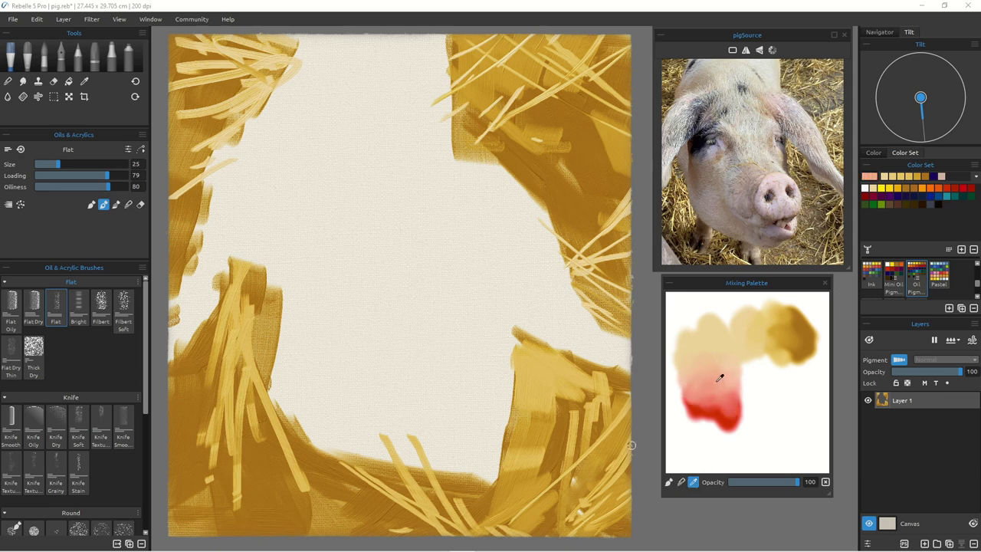
pyautogui.moveTo(424, 52)
pyautogui.mouseDown()
pyautogui.moveTo(431, 124)
pyautogui.moveTo(422, 40)
pyautogui.moveTo(429, 86)
pyautogui.moveTo(400, 86)
pyautogui.mouseUp()
pyautogui.moveTo(386, 90); pyautogui.dragTo(379, 92)
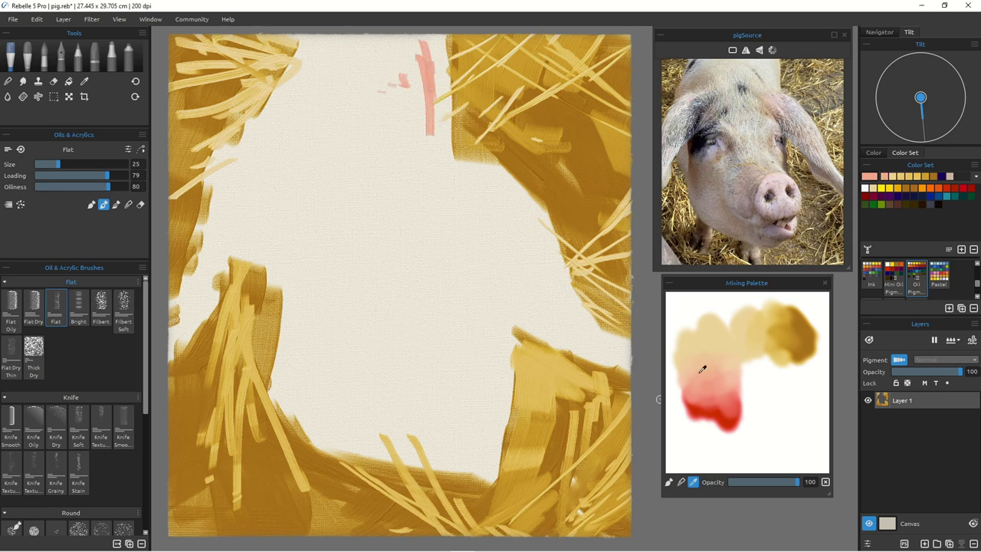
pyautogui.click(733, 371)
pyautogui.moveTo(406, 45)
pyautogui.mouseDown()
pyautogui.moveTo(424, 129)
pyautogui.moveTo(429, 109)
pyautogui.mouseUp()
# Step: Enlarge the Flat brush to 30 and extend the light pink strokes beside the first ones at the upper centre
pyautogui.press(']')
pyautogui.press(']')
pyautogui.press(']')
pyautogui.press(']')
pyautogui.press(']')
pyautogui.press(']')
pyautogui.press(']')
pyautogui.press(']')
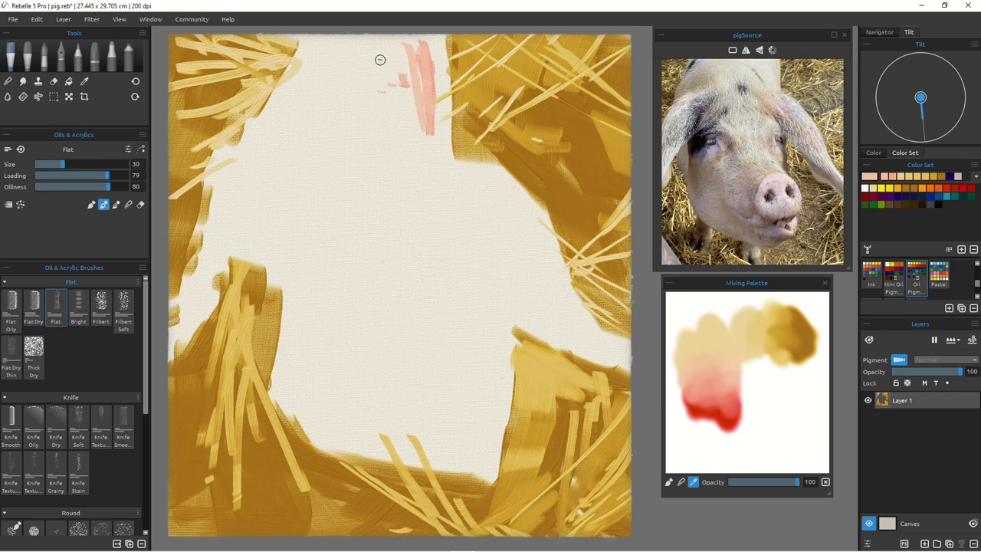
pyautogui.moveTo(391, 46)
pyautogui.mouseDown()
pyautogui.moveTo(404, 136)
pyautogui.moveTo(404, 63)
pyautogui.moveTo(419, 59)
pyautogui.moveTo(429, 113)
pyautogui.moveTo(424, 125)
pyautogui.moveTo(415, 121)
pyautogui.moveTo(414, 93)
pyautogui.moveTo(411, 138)
pyautogui.mouseUp()
# Step: Sample a peach tone from the mixing palette and paint it from the upper centre down along the pig's right-hand ear
pyautogui.click(729, 353)
pyautogui.moveTo(406, 38); pyautogui.dragTo(424, 115)
pyautogui.moveTo(418, 67)
pyautogui.mouseDown()
pyautogui.moveTo(428, 161)
pyautogui.moveTo(429, 140)
pyautogui.moveTo(433, 157)
pyautogui.moveTo(449, 158)
pyautogui.moveTo(442, 138)
pyautogui.moveTo(485, 195)
pyautogui.moveTo(461, 175)
pyautogui.moveTo(517, 230)
pyautogui.moveTo(454, 161)
pyautogui.moveTo(528, 218)
pyautogui.moveTo(461, 157)
pyautogui.moveTo(472, 179)
pyautogui.moveTo(455, 166)
pyautogui.moveTo(454, 142)
pyautogui.moveTo(525, 201)
pyautogui.moveTo(468, 144)
pyautogui.moveTo(514, 182)
pyautogui.moveTo(460, 139)
pyautogui.moveTo(537, 206)
pyautogui.moveTo(561, 273)
pyautogui.moveTo(545, 228)
pyautogui.moveTo(562, 315)
pyautogui.moveTo(546, 260)
pyautogui.moveTo(554, 256)
pyautogui.moveTo(583, 317)
pyautogui.moveTo(536, 335)
pyautogui.moveTo(562, 319)
pyautogui.moveTo(556, 310)
pyautogui.moveTo(610, 338)
pyautogui.moveTo(563, 327)
pyautogui.moveTo(608, 358)
pyautogui.moveTo(534, 309)
pyautogui.moveTo(512, 279)
pyautogui.moveTo(581, 342)
pyautogui.moveTo(486, 282)
pyautogui.mouseUp()
# Step: Set the brush size to 50 and sample a pink for strokes along the lower edge of the right-hand ear
pyautogui.press('[')
pyautogui.press('[')
pyautogui.press('[')
pyautogui.press('[')
pyautogui.press('[')
pyautogui.press('[')
pyautogui.press('[')
pyautogui.press('[')
pyautogui.press('[')
pyautogui.press('[')
pyautogui.click(710, 372)
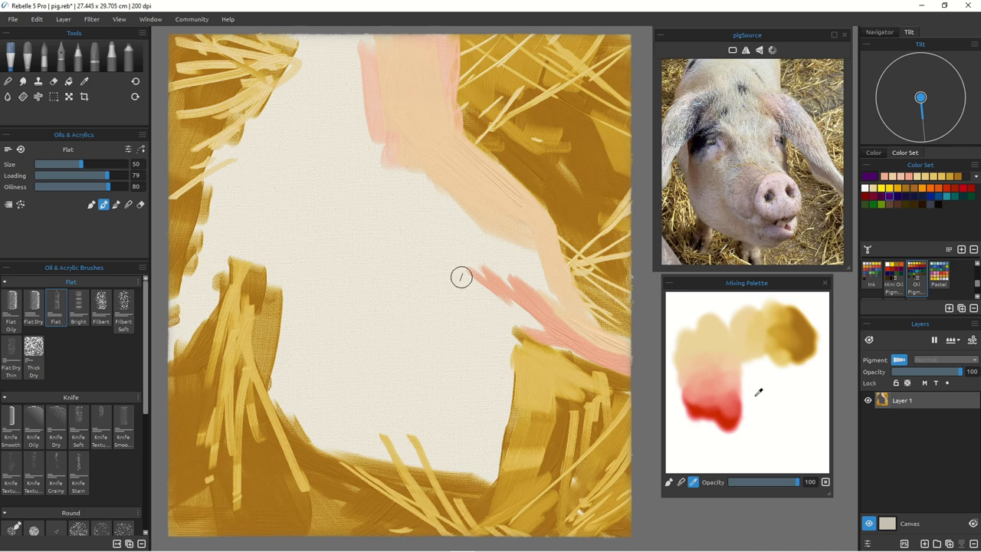
# Step: Add purple to the mixing palette, blend it into a lighter violet and paint a violet stroke under the right-hand ear
pyautogui.click(668, 482)
pyautogui.moveTo(756, 385); pyautogui.dragTo(754, 386)
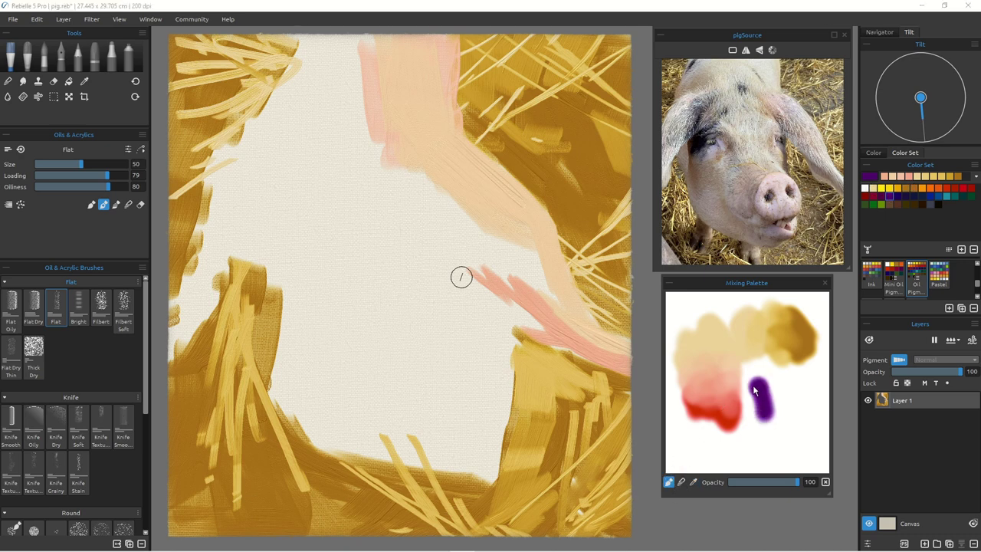
pyautogui.click(681, 482)
pyautogui.moveTo(744, 381)
pyautogui.mouseDown()
pyautogui.moveTo(735, 389)
pyautogui.moveTo(756, 382)
pyautogui.mouseUp()
pyautogui.moveTo(751, 401); pyautogui.dragTo(756, 383)
pyautogui.click(693, 482)
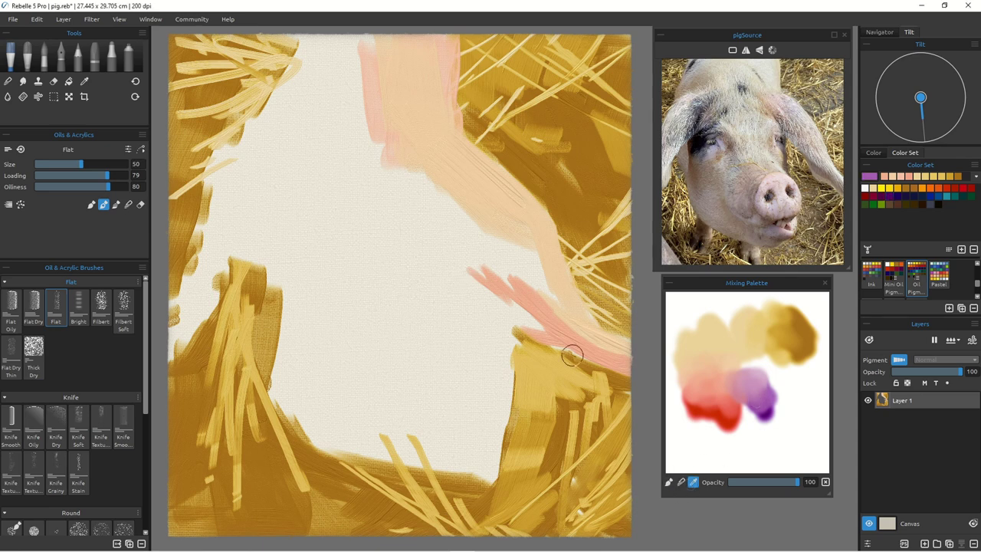
pyautogui.moveTo(597, 359); pyautogui.dragTo(535, 328)
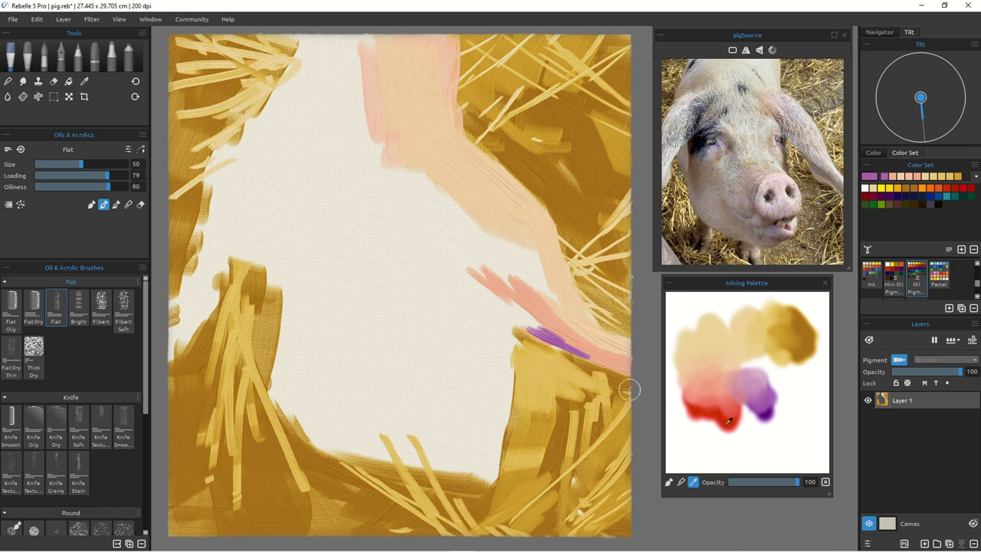
# Step: Add dark brown to the purple on the mixing palette and blend them into muted plum tones
pyautogui.click(922, 204)
pyautogui.click(669, 481)
pyautogui.click(681, 481)
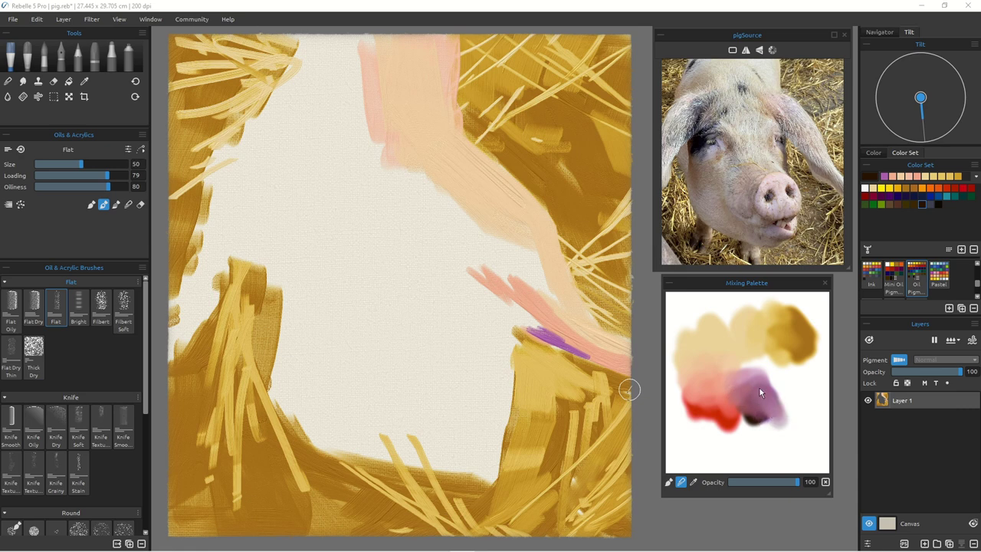
pyautogui.click(669, 482)
pyautogui.moveTo(769, 418); pyautogui.dragTo(763, 414)
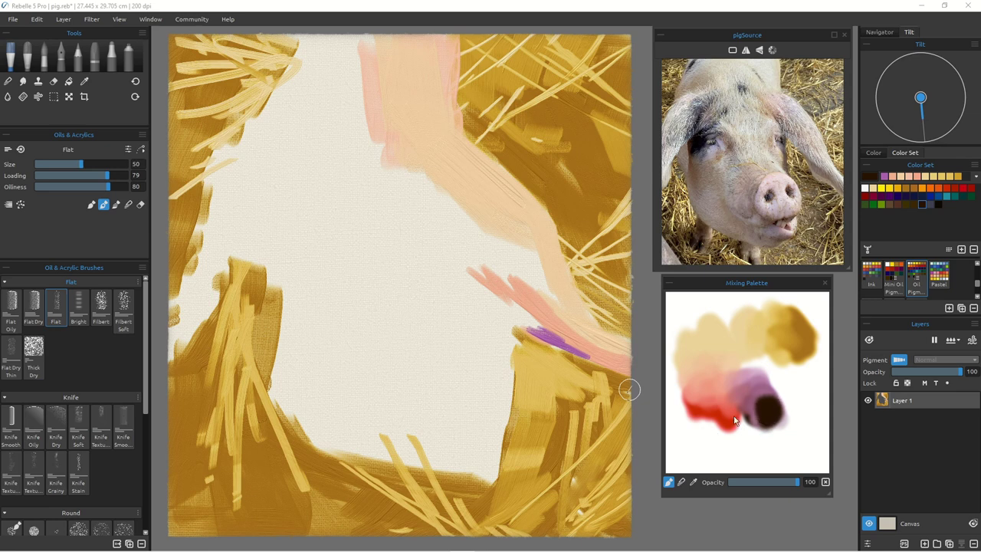
pyautogui.click(681, 483)
pyautogui.moveTo(747, 398); pyautogui.dragTo(733, 409)
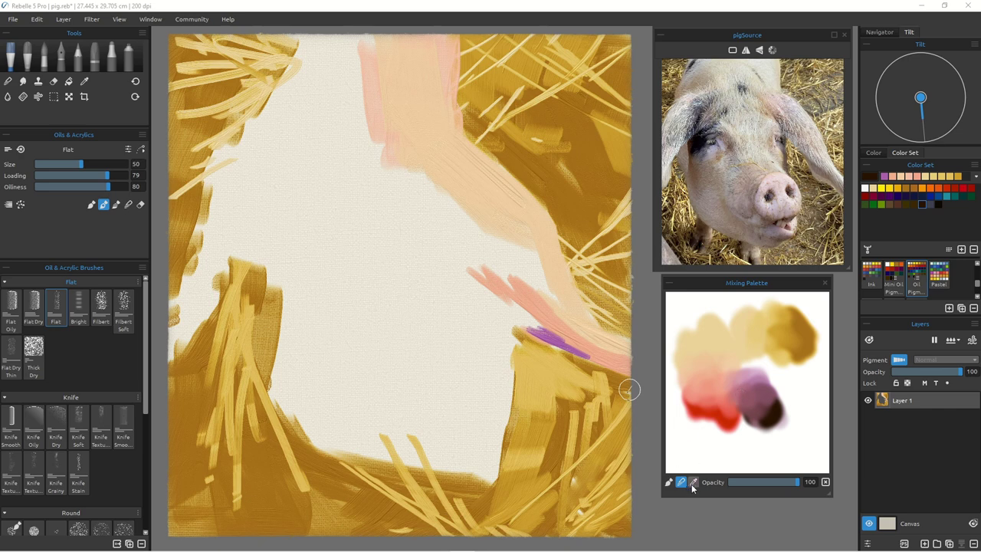
# Step: Sample a dark plum and a lighter mauve and paint the shadow along the underside of the right-hand ear
pyautogui.click(693, 482)
pyautogui.click(754, 403)
pyautogui.moveTo(564, 342)
pyautogui.mouseDown()
pyautogui.moveTo(583, 350)
pyautogui.moveTo(533, 330)
pyautogui.mouseUp()
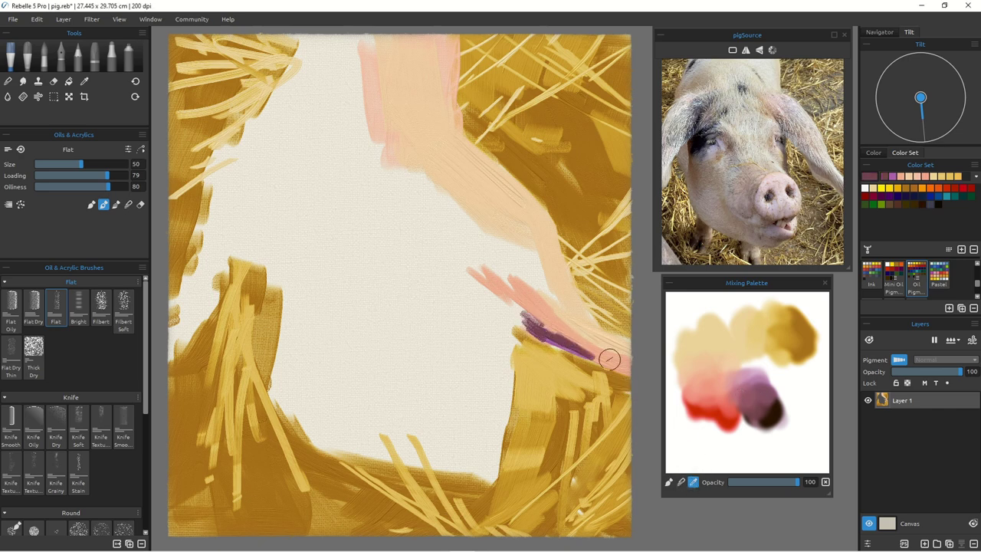
pyautogui.click(752, 378)
pyautogui.moveTo(523, 315); pyautogui.dragTo(625, 364)
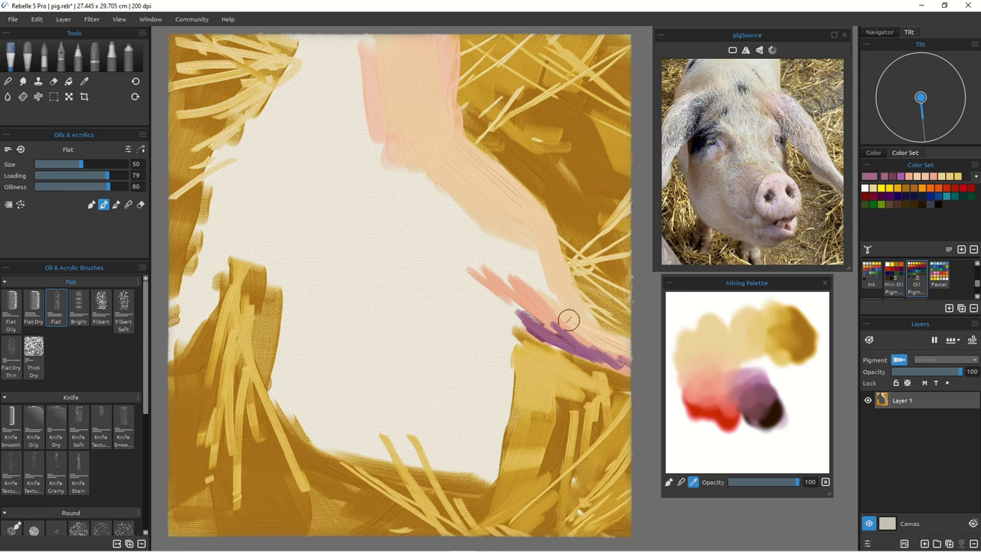
# Step: Switch to a blending brush mode and work the plum, pink and cream tones together along the right-hand ear
pyautogui.click(116, 204)
pyautogui.moveTo(556, 322)
pyautogui.mouseDown()
pyautogui.moveTo(584, 340)
pyautogui.moveTo(567, 317)
pyautogui.moveTo(609, 351)
pyautogui.moveTo(569, 335)
pyautogui.moveTo(556, 315)
pyautogui.moveTo(586, 339)
pyautogui.moveTo(550, 298)
pyautogui.moveTo(578, 331)
pyautogui.moveTo(521, 308)
pyautogui.moveTo(555, 299)
pyautogui.moveTo(602, 347)
pyautogui.moveTo(620, 347)
pyautogui.moveTo(637, 366)
pyautogui.mouseUp()
pyautogui.moveTo(559, 335)
pyautogui.mouseDown()
pyautogui.moveTo(575, 342)
pyautogui.moveTo(529, 326)
pyautogui.moveTo(539, 315)
pyautogui.moveTo(527, 271)
pyautogui.moveTo(517, 294)
pyautogui.moveTo(492, 299)
pyautogui.mouseUp()
pyautogui.click(700, 377)
pyautogui.moveTo(546, 339); pyautogui.dragTo(628, 367)
pyautogui.click(683, 353)
pyautogui.moveTo(539, 342)
pyautogui.mouseDown()
pyautogui.moveTo(637, 375)
pyautogui.moveTo(503, 314)
pyautogui.mouseUp()
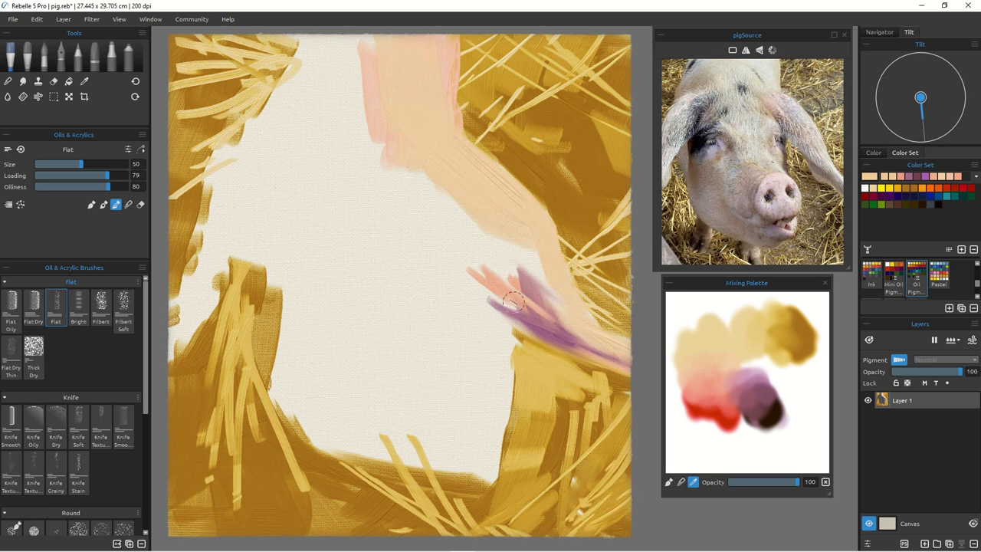
# Step: Blend peach and dusty pink over the right-hand ear's base and add a vertical pink stroke on the cheek below
pyautogui.moveTo(503, 258)
pyautogui.mouseDown()
pyautogui.moveTo(516, 278)
pyautogui.moveTo(505, 261)
pyautogui.moveTo(517, 262)
pyautogui.moveTo(510, 241)
pyautogui.moveTo(536, 260)
pyautogui.mouseUp()
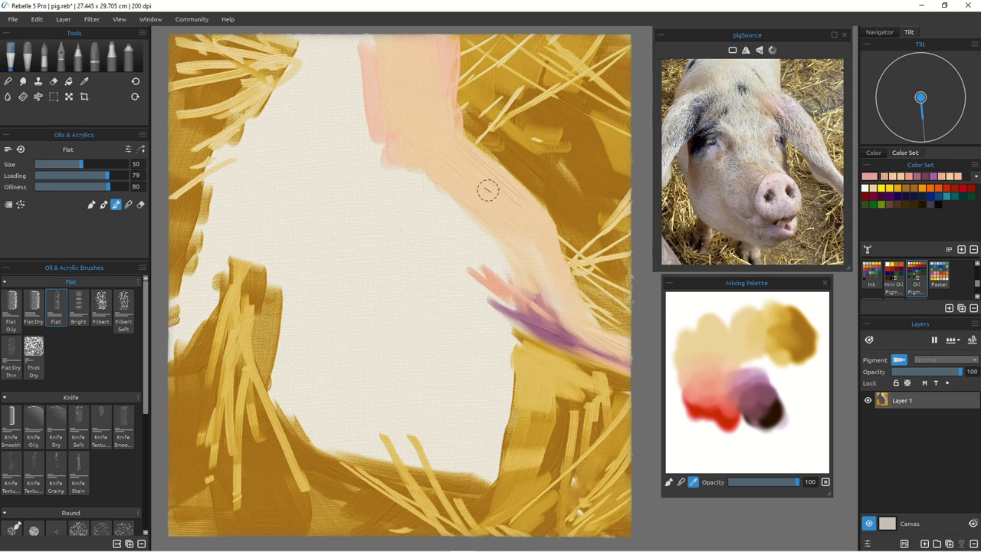
pyautogui.moveTo(503, 267)
pyautogui.mouseDown()
pyautogui.moveTo(494, 230)
pyautogui.moveTo(518, 269)
pyautogui.moveTo(489, 204)
pyautogui.moveTo(489, 224)
pyautogui.moveTo(502, 197)
pyautogui.moveTo(542, 260)
pyautogui.moveTo(548, 298)
pyautogui.moveTo(519, 232)
pyautogui.moveTo(559, 313)
pyautogui.moveTo(527, 297)
pyautogui.moveTo(500, 246)
pyautogui.moveTo(504, 288)
pyautogui.moveTo(502, 267)
pyautogui.moveTo(511, 247)
pyautogui.moveTo(513, 274)
pyautogui.moveTo(520, 241)
pyautogui.moveTo(509, 214)
pyautogui.moveTo(493, 257)
pyautogui.mouseUp()
pyautogui.moveTo(486, 222)
pyautogui.mouseDown()
pyautogui.moveTo(536, 256)
pyautogui.moveTo(523, 253)
pyautogui.moveTo(563, 307)
pyautogui.moveTo(490, 227)
pyautogui.moveTo(497, 252)
pyautogui.mouseUp()
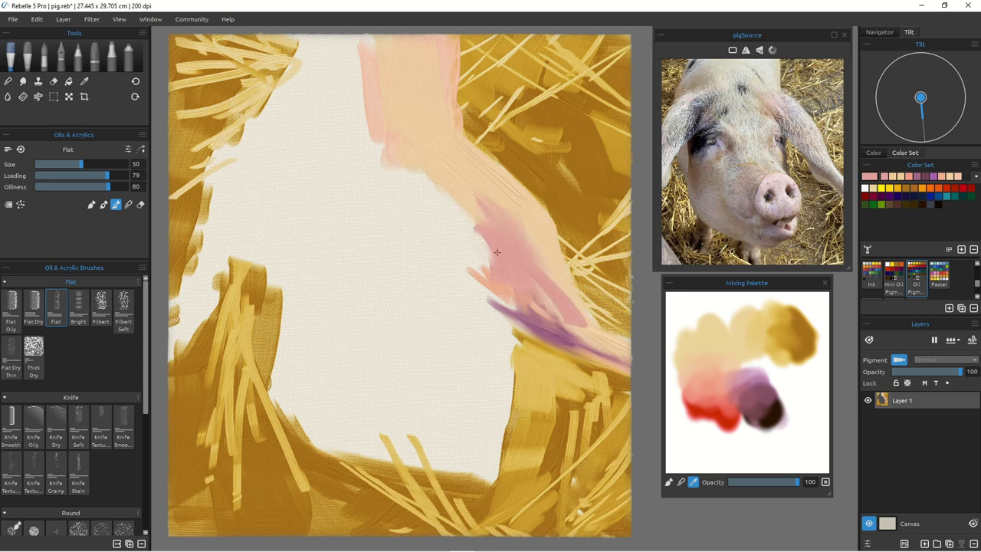
pyautogui.moveTo(478, 209)
pyautogui.mouseDown()
pyautogui.moveTo(505, 248)
pyautogui.moveTo(546, 257)
pyautogui.moveTo(560, 296)
pyautogui.mouseUp()
pyautogui.moveTo(493, 220)
pyautogui.mouseDown()
pyautogui.moveTo(425, 174)
pyautogui.moveTo(485, 228)
pyautogui.moveTo(437, 199)
pyautogui.mouseUp()
pyautogui.moveTo(489, 294)
pyautogui.mouseDown()
pyautogui.moveTo(489, 347)
pyautogui.moveTo(472, 368)
pyautogui.mouseUp()
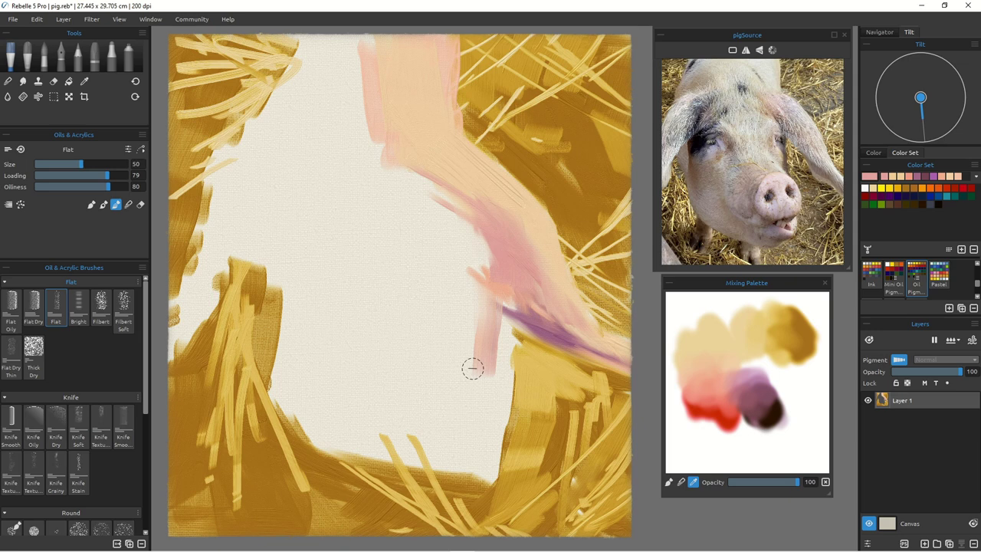
# Step: Sample a pale peach and fill the area above the pig's forehead, curving the strokes along the top of the head
pyautogui.click(698, 339)
pyautogui.moveTo(325, 44); pyautogui.dragTo(327, 104)
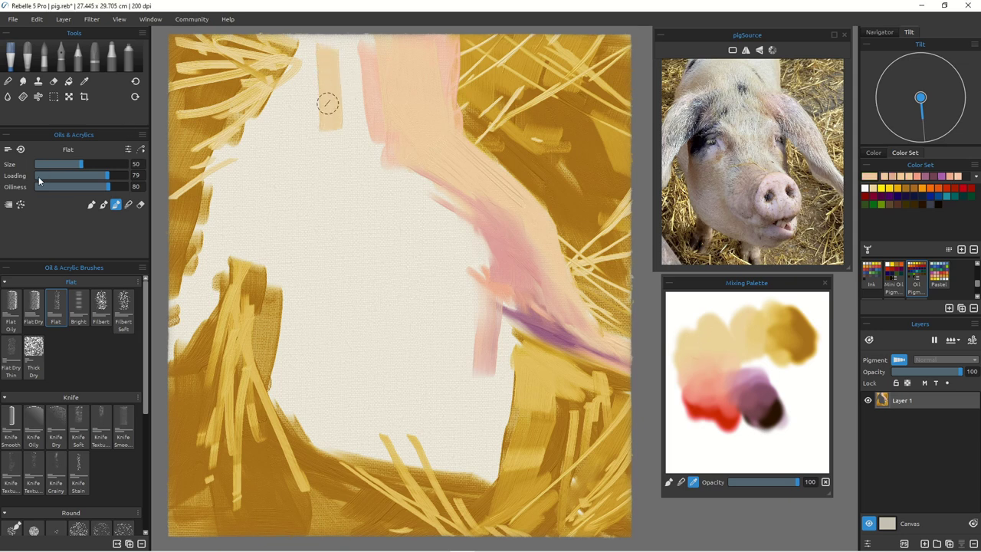
pyautogui.moveTo(343, 48); pyautogui.dragTo(368, 77)
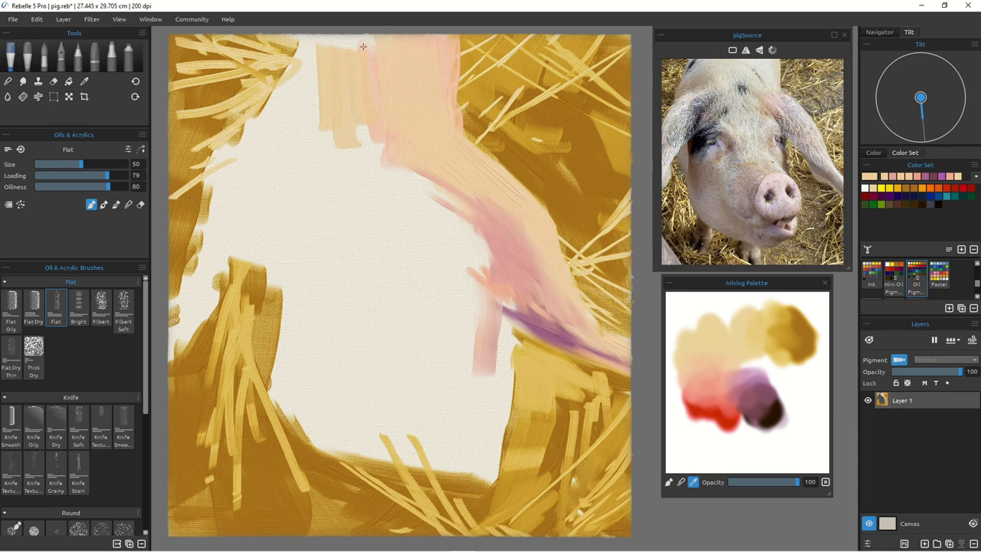
pyautogui.moveTo(342, 40)
pyautogui.mouseDown()
pyautogui.moveTo(304, 107)
pyautogui.moveTo(307, 44)
pyautogui.moveTo(319, 58)
pyautogui.mouseUp()
pyautogui.moveTo(339, 156); pyautogui.dragTo(345, 84)
pyautogui.moveTo(409, 176)
pyautogui.mouseDown()
pyautogui.moveTo(369, 147)
pyautogui.moveTo(287, 133)
pyautogui.moveTo(304, 164)
pyautogui.moveTo(260, 125)
pyautogui.moveTo(260, 149)
pyautogui.moveTo(244, 122)
pyautogui.moveTo(268, 138)
pyautogui.moveTo(215, 186)
pyautogui.mouseUp()
# Step: Sample mauve and a darker plum and paint the shadow running from the head's upper left down to the left-hand ear
pyautogui.click(732, 373)
pyautogui.moveTo(301, 121)
pyautogui.mouseDown()
pyautogui.moveTo(273, 137)
pyautogui.moveTo(296, 129)
pyautogui.moveTo(234, 179)
pyautogui.mouseUp()
pyautogui.moveTo(268, 121); pyautogui.dragTo(212, 185)
pyautogui.click(763, 393)
pyautogui.moveTo(291, 132); pyautogui.dragTo(229, 172)
pyautogui.moveTo(230, 165)
pyautogui.mouseDown()
pyautogui.moveTo(293, 86)
pyautogui.moveTo(303, 94)
pyautogui.moveTo(289, 125)
pyautogui.moveTo(343, 123)
pyautogui.mouseUp()
pyautogui.moveTo(257, 138)
pyautogui.mouseDown()
pyautogui.moveTo(220, 173)
pyautogui.moveTo(205, 215)
pyautogui.mouseUp()
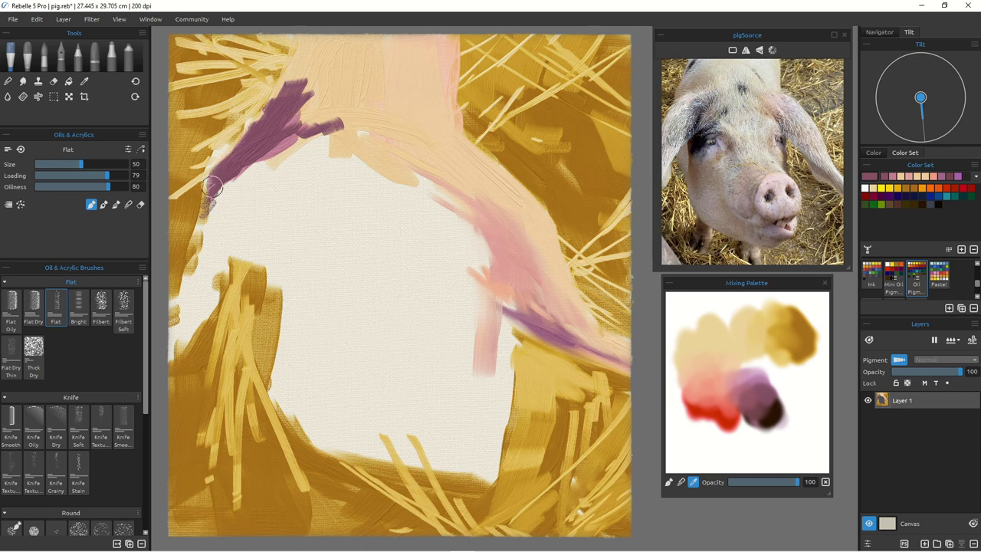
# Step: Sample peach and paint the left-hand ear down to the canvas edge, continuing along the brow over the plum spur
pyautogui.click(716, 342)
pyautogui.moveTo(318, 139)
pyautogui.mouseDown()
pyautogui.moveTo(236, 195)
pyautogui.moveTo(241, 179)
pyautogui.mouseUp()
pyautogui.moveTo(237, 177); pyautogui.dragTo(198, 263)
pyautogui.moveTo(244, 198); pyautogui.dragTo(209, 259)
pyautogui.moveTo(249, 215); pyautogui.dragTo(166, 364)
pyautogui.moveTo(191, 284); pyautogui.dragTo(162, 335)
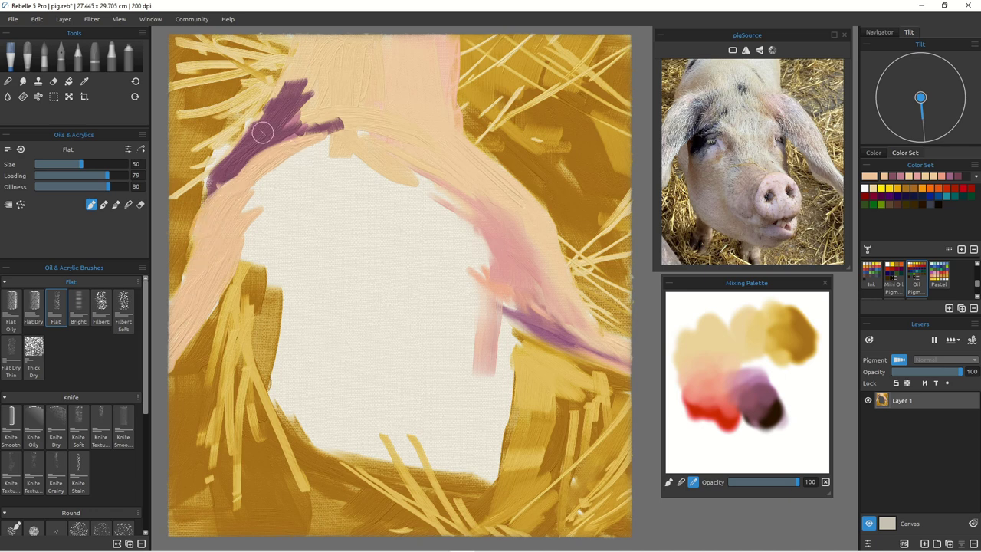
pyautogui.moveTo(296, 144)
pyautogui.mouseDown()
pyautogui.moveTo(333, 134)
pyautogui.moveTo(315, 112)
pyautogui.moveTo(352, 136)
pyautogui.mouseUp()
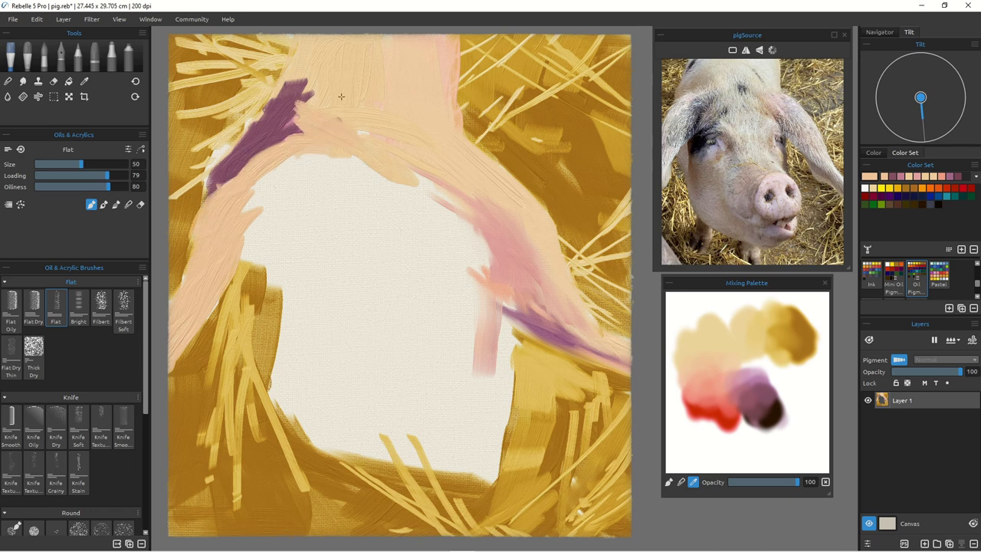
# Step: Switch to the blending brush mode and pull the plum shadow up the neck and across the brow
pyautogui.click(116, 205)
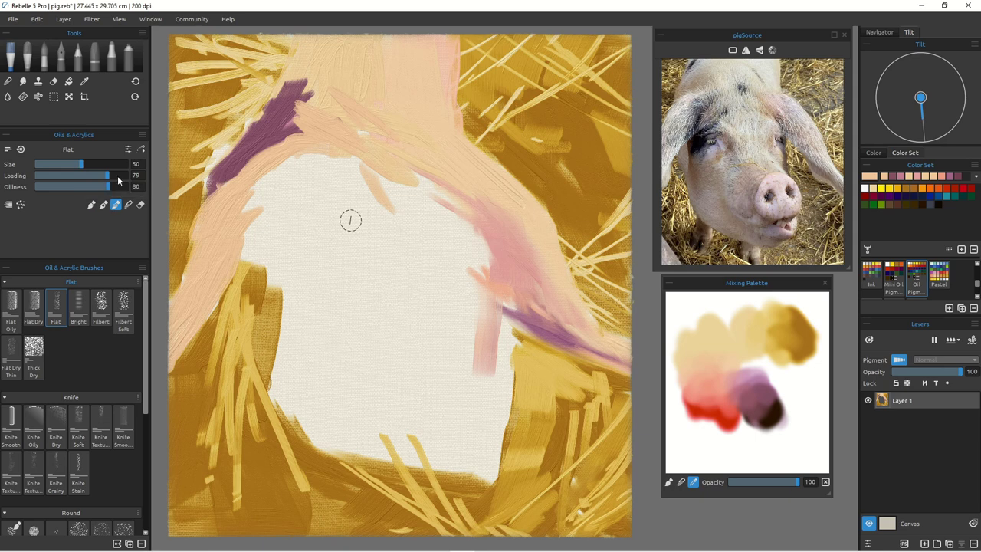
pyautogui.moveTo(286, 122); pyautogui.dragTo(313, 74)
pyautogui.moveTo(285, 112); pyautogui.dragTo(299, 81)
pyautogui.moveTo(270, 136)
pyautogui.mouseDown()
pyautogui.moveTo(325, 109)
pyautogui.moveTo(316, 121)
pyautogui.moveTo(310, 109)
pyautogui.moveTo(324, 97)
pyautogui.moveTo(322, 120)
pyautogui.mouseUp()
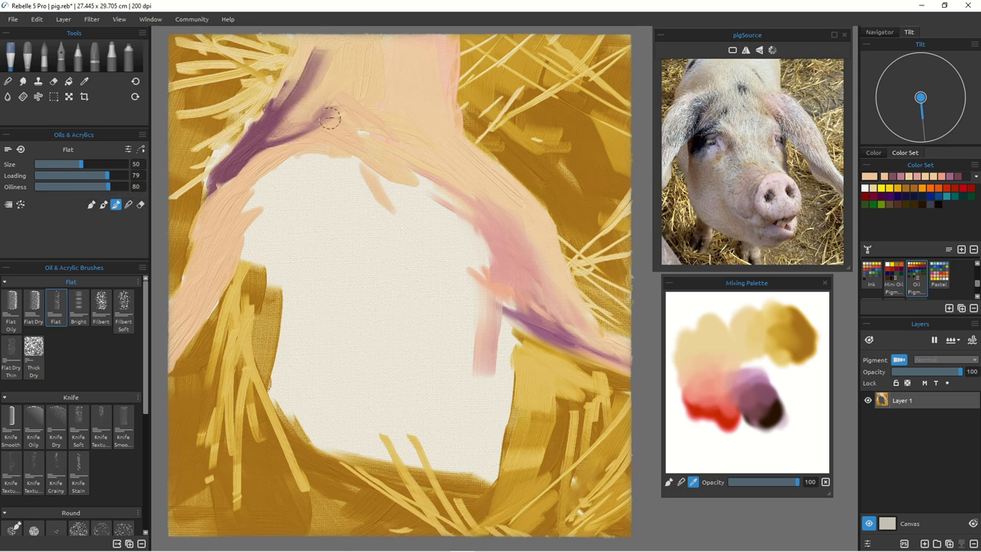
pyautogui.moveTo(292, 82)
pyautogui.mouseDown()
pyautogui.moveTo(321, 42)
pyautogui.moveTo(209, 188)
pyautogui.moveTo(224, 174)
pyautogui.moveTo(220, 181)
pyautogui.moveTo(234, 124)
pyautogui.moveTo(203, 179)
pyautogui.moveTo(222, 166)
pyautogui.moveTo(215, 181)
pyautogui.moveTo(237, 159)
pyautogui.moveTo(200, 213)
pyautogui.moveTo(214, 164)
pyautogui.moveTo(314, 121)
pyautogui.moveTo(298, 100)
pyautogui.moveTo(309, 90)
pyautogui.moveTo(331, 93)
pyautogui.moveTo(323, 40)
pyautogui.mouseUp()
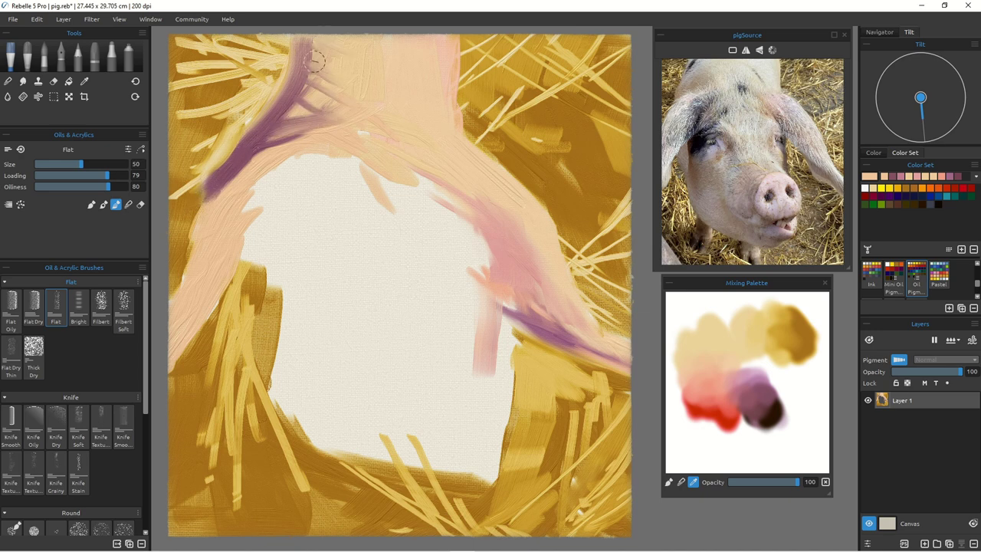
pyautogui.moveTo(293, 95)
pyautogui.mouseDown()
pyautogui.moveTo(381, 102)
pyautogui.moveTo(338, 123)
pyautogui.moveTo(389, 121)
pyautogui.moveTo(380, 131)
pyautogui.moveTo(280, 123)
pyautogui.moveTo(305, 109)
pyautogui.moveTo(284, 112)
pyautogui.moveTo(309, 88)
pyautogui.mouseUp()
pyautogui.moveTo(311, 36); pyautogui.dragTo(311, 31)
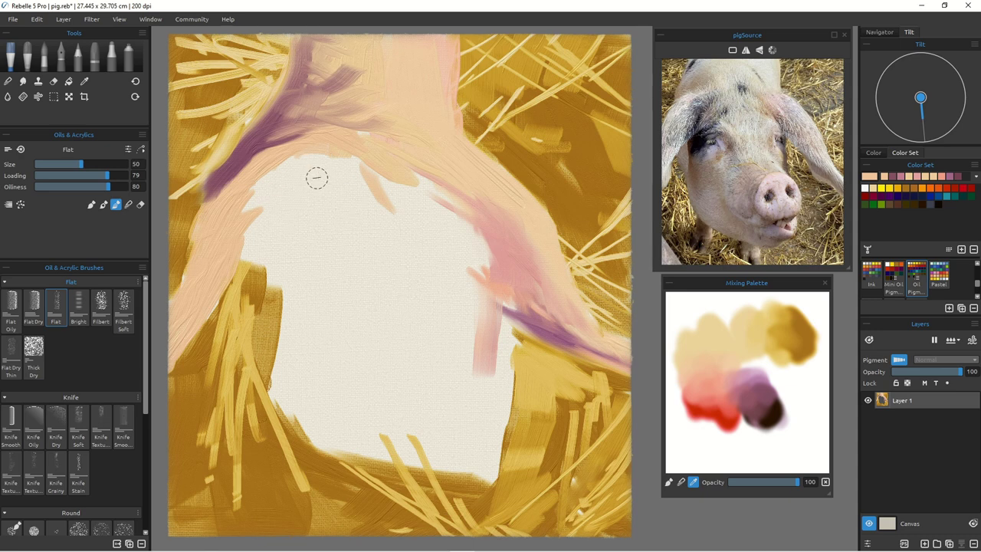
# Step: Lay diagonal peach strokes over the purple shading on the upper-left part of the neck
pyautogui.moveTo(311, 38); pyautogui.dragTo(328, 85)
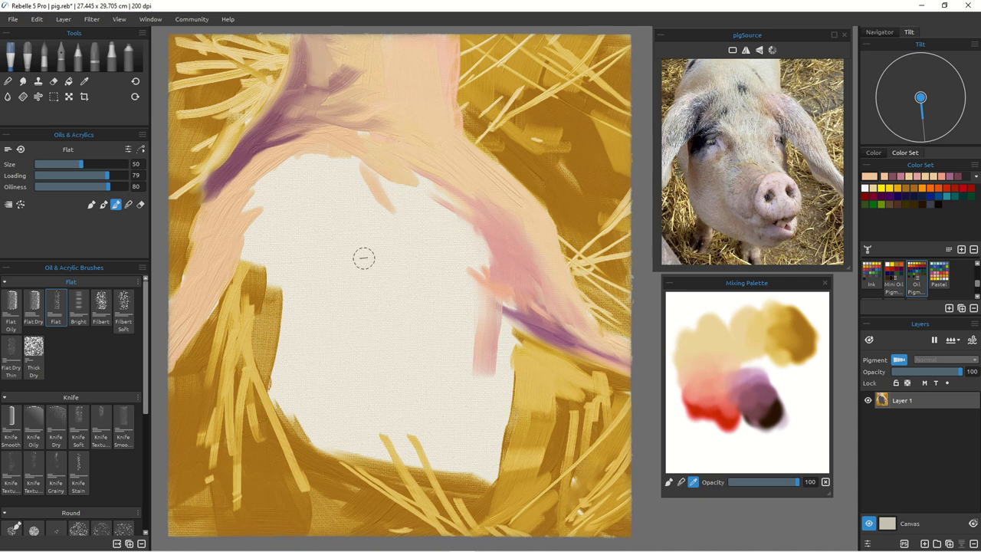
pyautogui.moveTo(310, 39); pyautogui.dragTo(337, 101)
pyautogui.moveTo(311, 58)
pyautogui.mouseDown()
pyautogui.moveTo(336, 102)
pyautogui.moveTo(372, 121)
pyautogui.moveTo(348, 113)
pyautogui.mouseUp()
# Step: Paint loose peach strokes down into the blank forehead area and soften the purple patch on the neck
pyautogui.moveTo(346, 159); pyautogui.dragTo(390, 191)
pyautogui.moveTo(332, 178)
pyautogui.mouseDown()
pyautogui.moveTo(365, 207)
pyautogui.moveTo(359, 217)
pyautogui.mouseUp()
pyautogui.moveTo(299, 187); pyautogui.dragTo(334, 213)
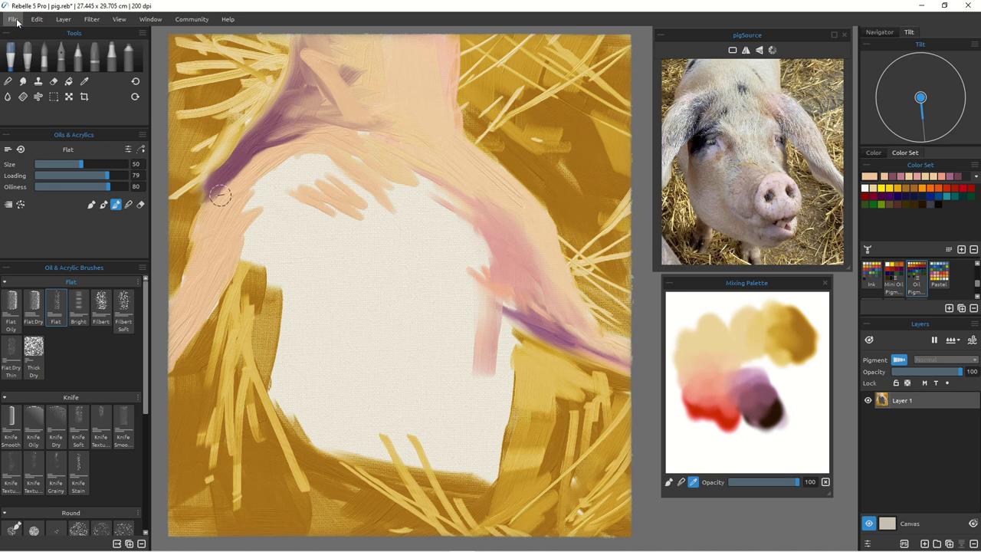
pyautogui.moveTo(269, 203); pyautogui.dragTo(307, 240)
pyautogui.moveTo(384, 167); pyautogui.dragTo(406, 227)
pyautogui.moveTo(354, 166); pyautogui.dragTo(387, 227)
pyautogui.moveTo(332, 51); pyautogui.dragTo(364, 75)
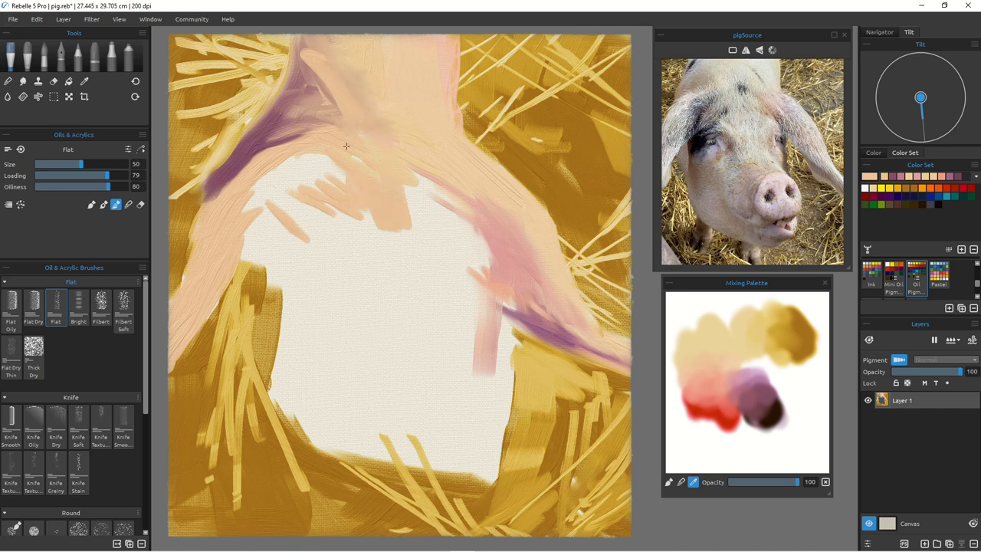
pyautogui.moveTo(300, 154); pyautogui.dragTo(325, 186)
# Step: Dismiss the Express Menu and save the pig painting
pyautogui.rightClick(302, 141)
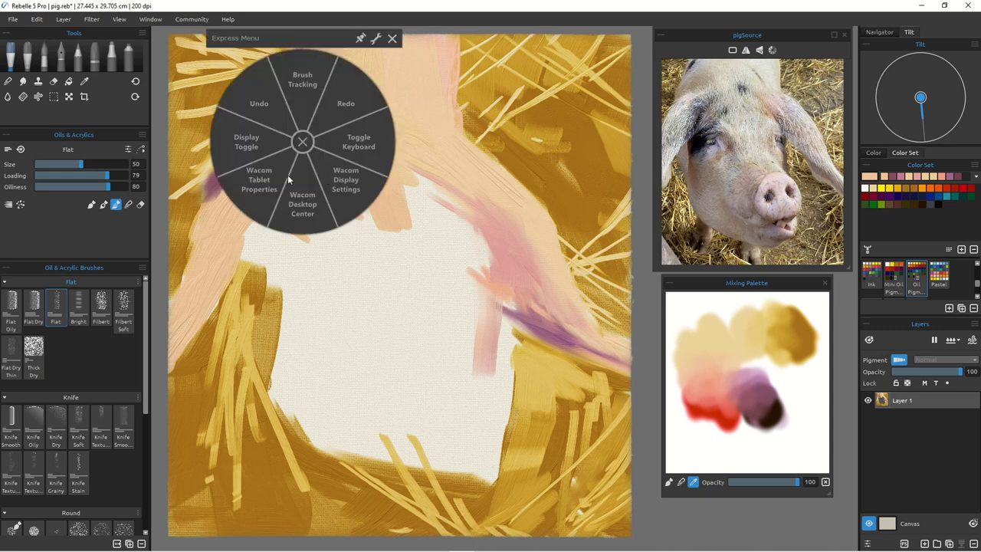
pyautogui.click(392, 39)
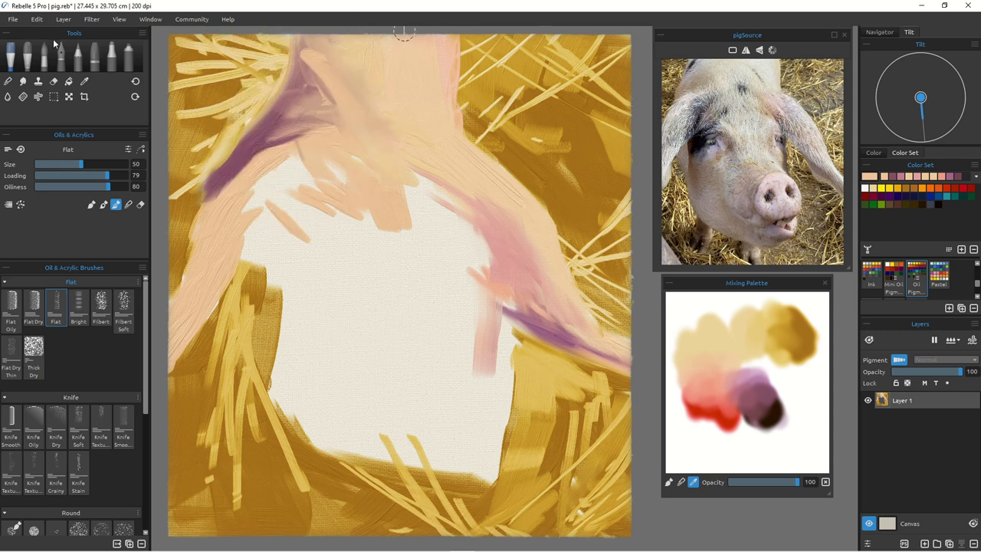
pyautogui.click(12, 19)
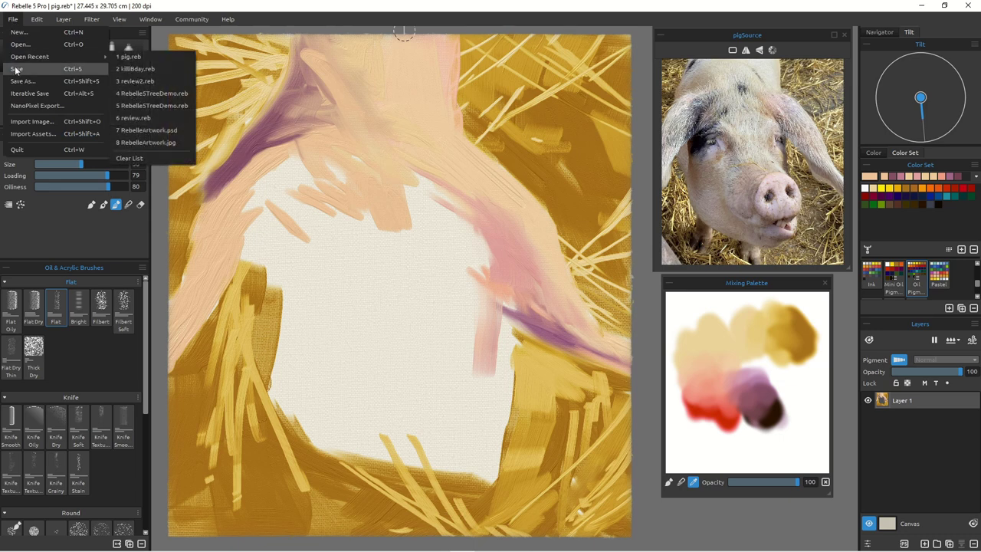
pyautogui.click(15, 70)
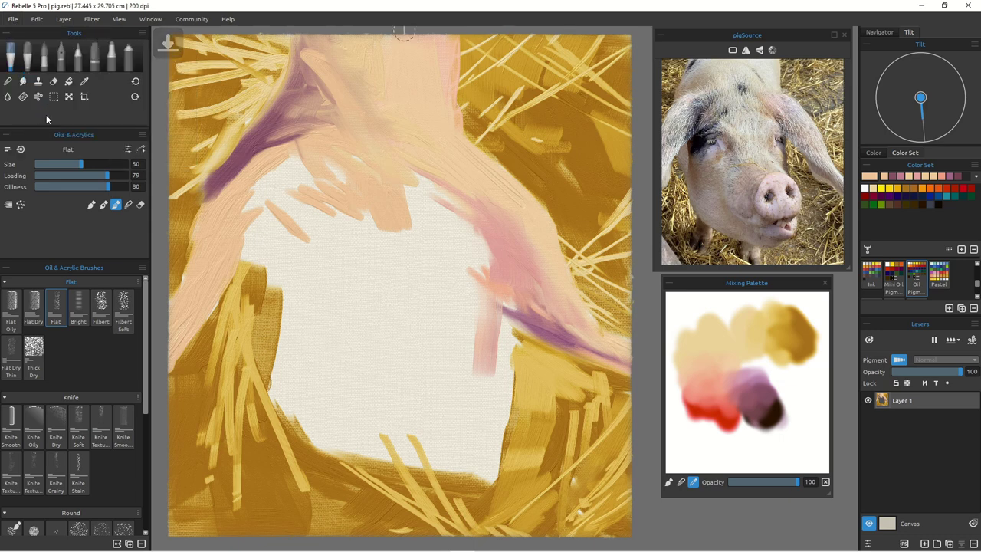
# Step: Extend loose peach strokes down the blank forehead and along the right edge of the muzzle, softening them into the lilac edge
pyautogui.moveTo(332, 227)
pyautogui.mouseDown()
pyautogui.moveTo(355, 186)
pyautogui.moveTo(439, 245)
pyautogui.moveTo(390, 184)
pyautogui.moveTo(414, 182)
pyautogui.mouseUp()
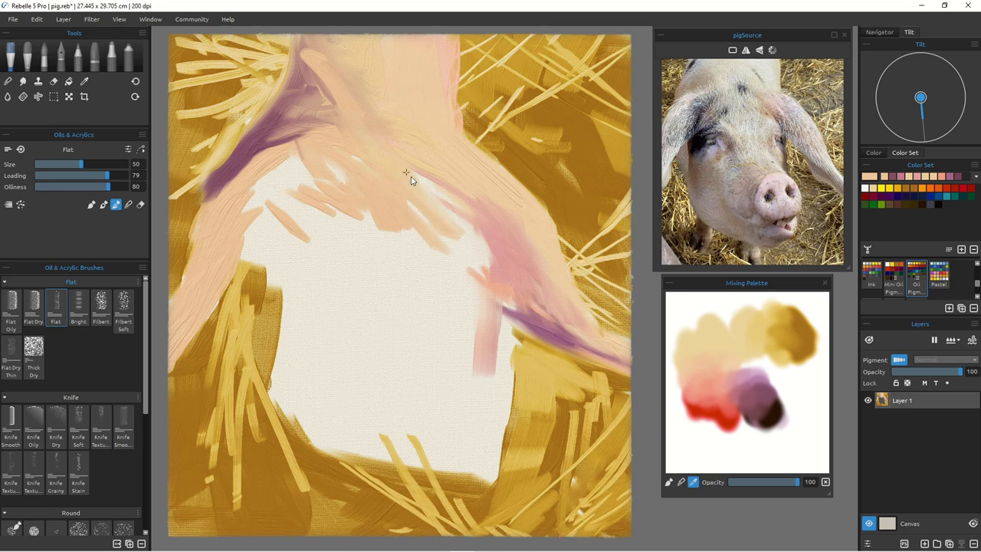
pyautogui.moveTo(481, 266)
pyautogui.mouseDown()
pyautogui.moveTo(429, 212)
pyautogui.moveTo(455, 225)
pyautogui.moveTo(462, 310)
pyautogui.moveTo(451, 316)
pyautogui.mouseUp()
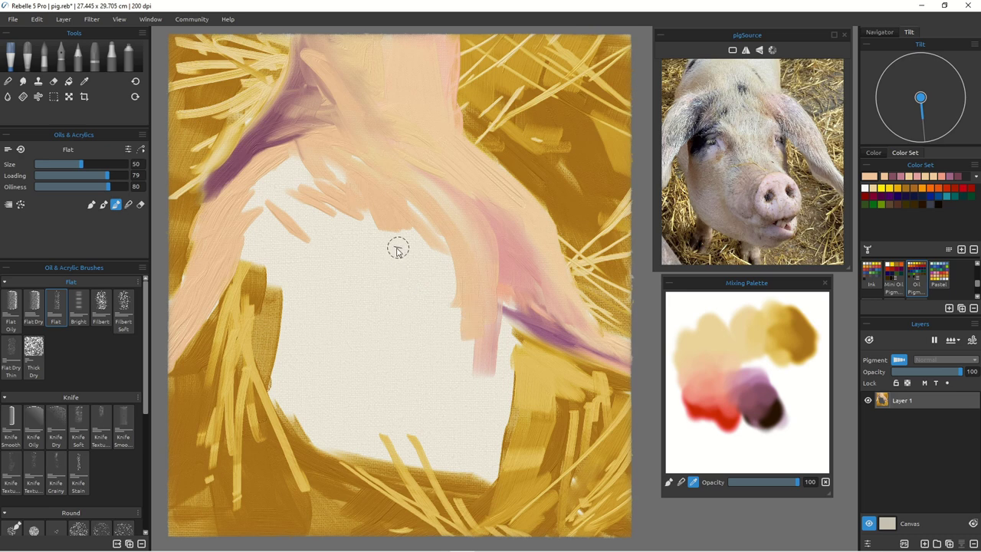
pyautogui.moveTo(414, 259)
pyautogui.mouseDown()
pyautogui.moveTo(405, 227)
pyautogui.moveTo(406, 328)
pyautogui.moveTo(392, 240)
pyautogui.moveTo(401, 318)
pyautogui.moveTo(385, 235)
pyautogui.moveTo(398, 316)
pyautogui.moveTo(363, 201)
pyautogui.moveTo(384, 301)
pyautogui.moveTo(359, 212)
pyautogui.moveTo(365, 267)
pyautogui.mouseUp()
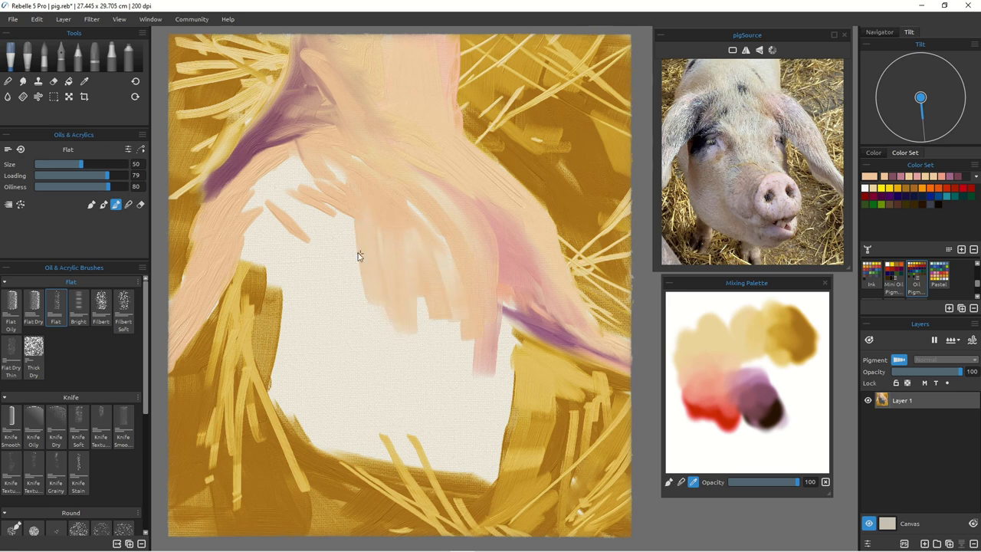
pyautogui.moveTo(462, 331)
pyautogui.mouseDown()
pyautogui.moveTo(478, 396)
pyautogui.moveTo(479, 332)
pyautogui.moveTo(488, 325)
pyautogui.moveTo(496, 340)
pyautogui.moveTo(496, 318)
pyautogui.moveTo(496, 391)
pyautogui.moveTo(499, 322)
pyautogui.moveTo(504, 389)
pyautogui.mouseUp()
pyautogui.moveTo(514, 342)
pyautogui.mouseDown()
pyautogui.moveTo(491, 458)
pyautogui.moveTo(495, 444)
pyautogui.mouseUp()
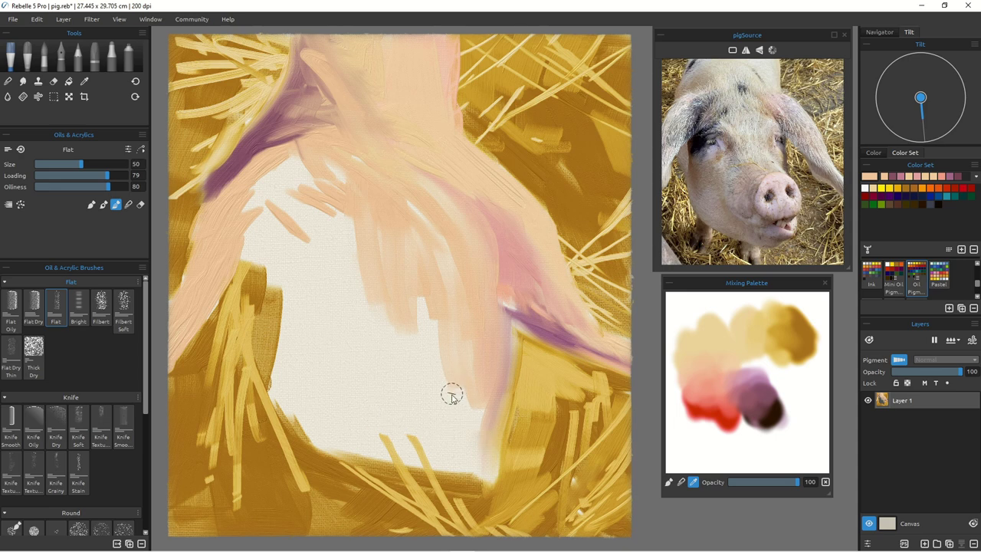
pyautogui.moveTo(484, 407); pyautogui.dragTo(463, 428)
pyautogui.moveTo(461, 376)
pyautogui.mouseDown()
pyautogui.moveTo(431, 392)
pyautogui.moveTo(442, 372)
pyautogui.moveTo(468, 380)
pyautogui.moveTo(439, 345)
pyautogui.moveTo(466, 417)
pyautogui.mouseUp()
# Step: Sample pink and mauve from the mixing palette and block in a round snout at the lower end of the face
pyautogui.click(723, 386)
pyautogui.moveTo(491, 362)
pyautogui.mouseDown()
pyautogui.moveTo(484, 410)
pyautogui.moveTo(490, 362)
pyautogui.moveTo(509, 396)
pyautogui.mouseUp()
pyautogui.click(737, 374)
pyautogui.moveTo(467, 366)
pyautogui.mouseDown()
pyautogui.moveTo(473, 406)
pyautogui.moveTo(487, 360)
pyautogui.moveTo(487, 414)
pyautogui.moveTo(477, 358)
pyautogui.moveTo(482, 400)
pyautogui.moveTo(446, 358)
pyautogui.moveTo(493, 369)
pyautogui.moveTo(441, 345)
pyautogui.moveTo(471, 365)
pyautogui.mouseUp()
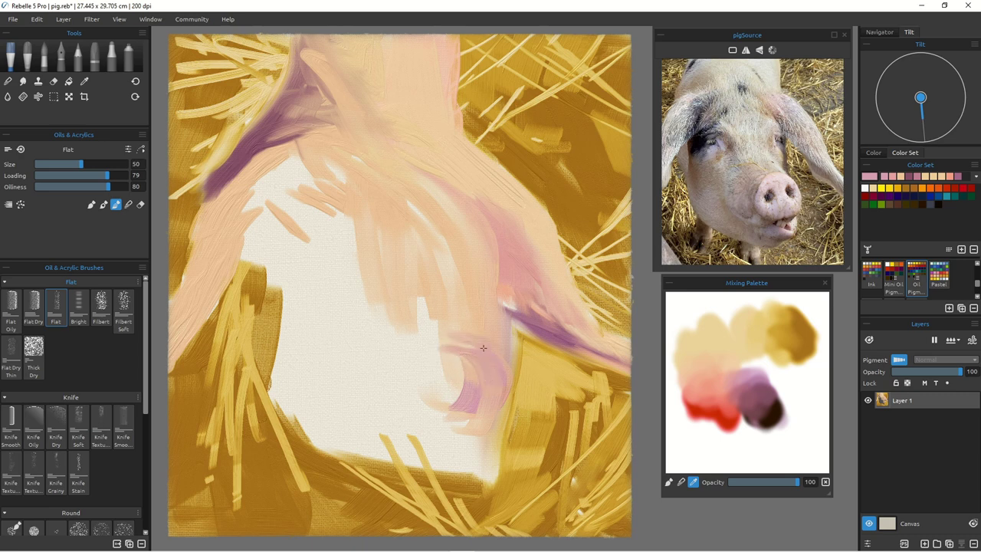
pyautogui.moveTo(486, 402)
pyautogui.mouseDown()
pyautogui.moveTo(435, 364)
pyautogui.moveTo(477, 345)
pyautogui.moveTo(438, 371)
pyautogui.moveTo(425, 355)
pyautogui.moveTo(423, 365)
pyautogui.moveTo(440, 409)
pyautogui.moveTo(453, 357)
pyautogui.moveTo(470, 417)
pyautogui.moveTo(496, 411)
pyautogui.moveTo(450, 434)
pyautogui.moveTo(428, 414)
pyautogui.mouseUp()
pyautogui.moveTo(422, 358)
pyautogui.mouseDown()
pyautogui.moveTo(449, 438)
pyautogui.moveTo(421, 411)
pyautogui.mouseUp()
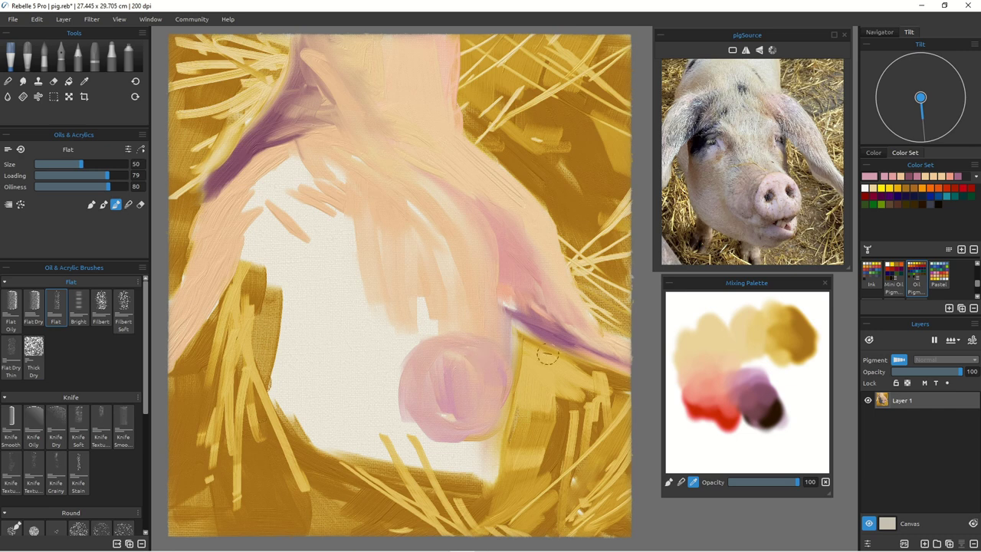
# Step: Add white beside the red and peach patches on the mixing palette and blend it into pale pink tints
pyautogui.click(668, 481)
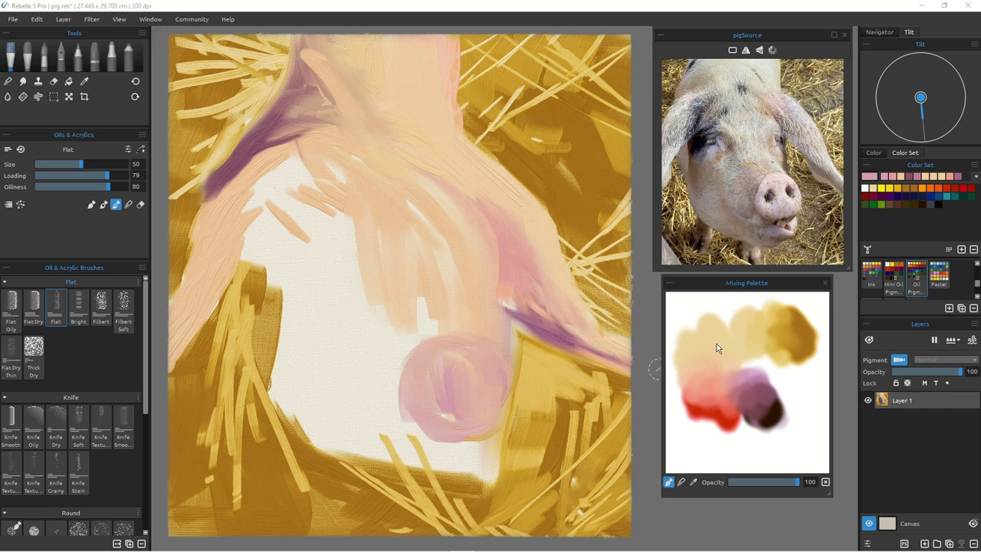
pyautogui.click(865, 188)
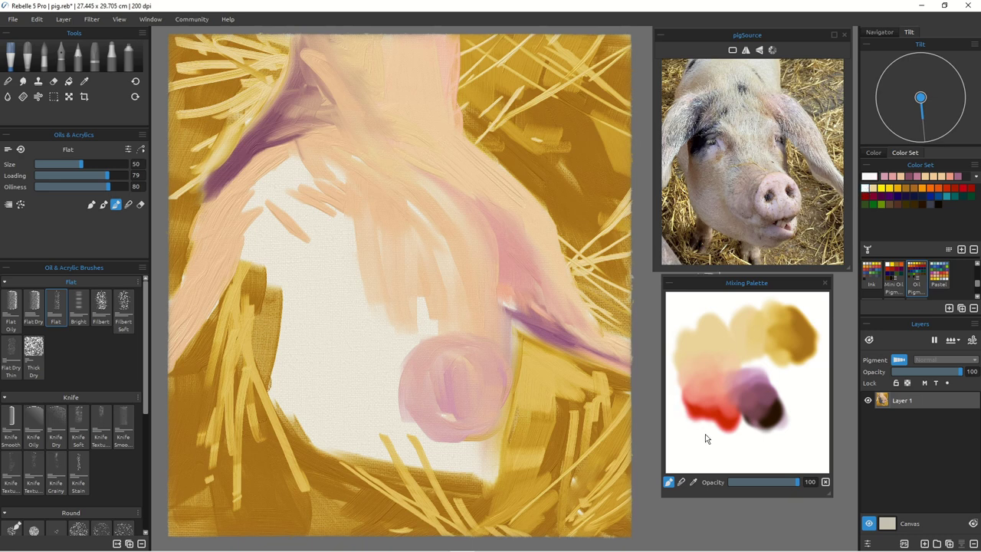
pyautogui.moveTo(676, 397)
pyautogui.mouseDown()
pyautogui.moveTo(679, 370)
pyautogui.moveTo(688, 428)
pyautogui.mouseUp()
pyautogui.click(693, 481)
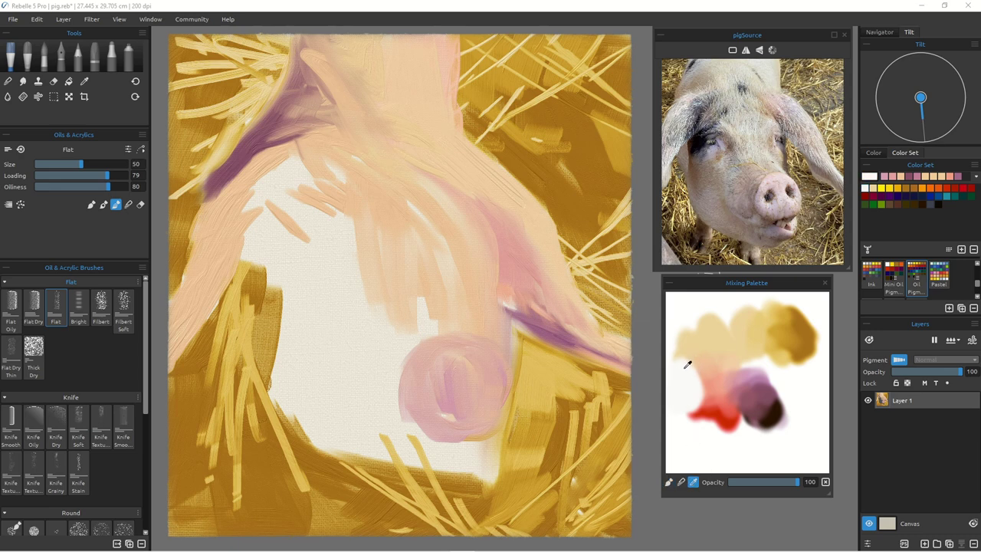
pyautogui.click(681, 481)
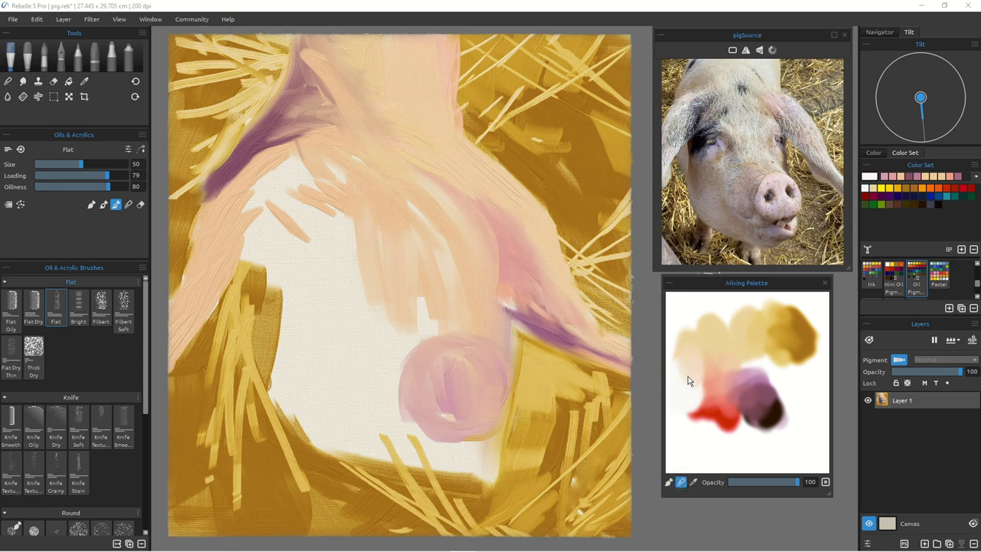
pyautogui.moveTo(695, 400)
pyautogui.mouseDown()
pyautogui.moveTo(694, 411)
pyautogui.moveTo(713, 395)
pyautogui.mouseUp()
pyautogui.click(668, 483)
pyautogui.moveTo(676, 384)
pyautogui.mouseDown()
pyautogui.moveTo(698, 404)
pyautogui.moveTo(681, 372)
pyautogui.mouseUp()
pyautogui.click(681, 481)
pyautogui.click(693, 483)
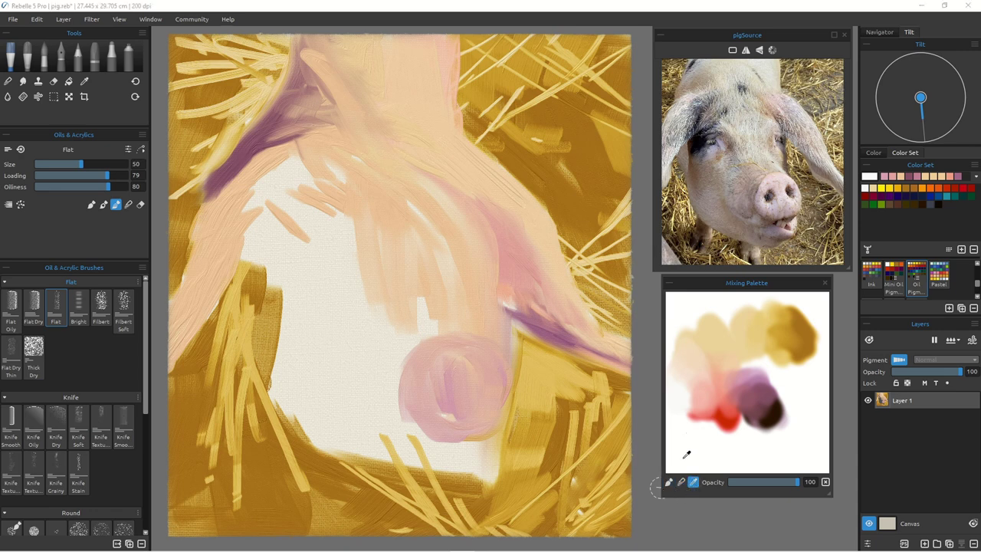
# Step: Paint a thick pale pink highlight over the upper snout and a salmon area around its lower-left part
pyautogui.click(690, 386)
pyautogui.moveTo(472, 346)
pyautogui.mouseDown()
pyautogui.moveTo(495, 383)
pyautogui.moveTo(481, 347)
pyautogui.mouseUp()
pyautogui.click(91, 204)
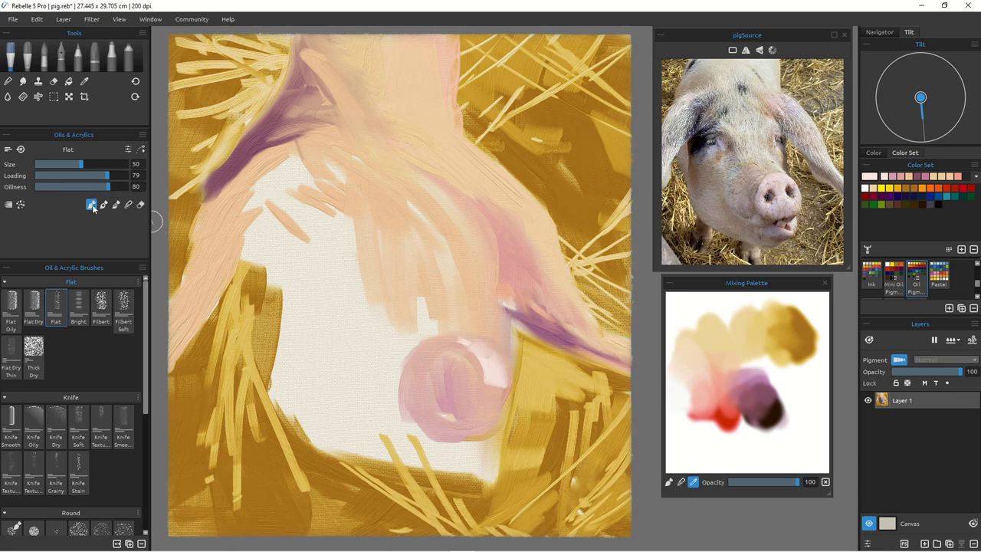
pyautogui.moveTo(438, 346)
pyautogui.mouseDown()
pyautogui.moveTo(486, 352)
pyautogui.moveTo(463, 338)
pyautogui.moveTo(498, 365)
pyautogui.moveTo(499, 381)
pyautogui.moveTo(481, 332)
pyautogui.moveTo(459, 336)
pyautogui.moveTo(432, 359)
pyautogui.mouseUp()
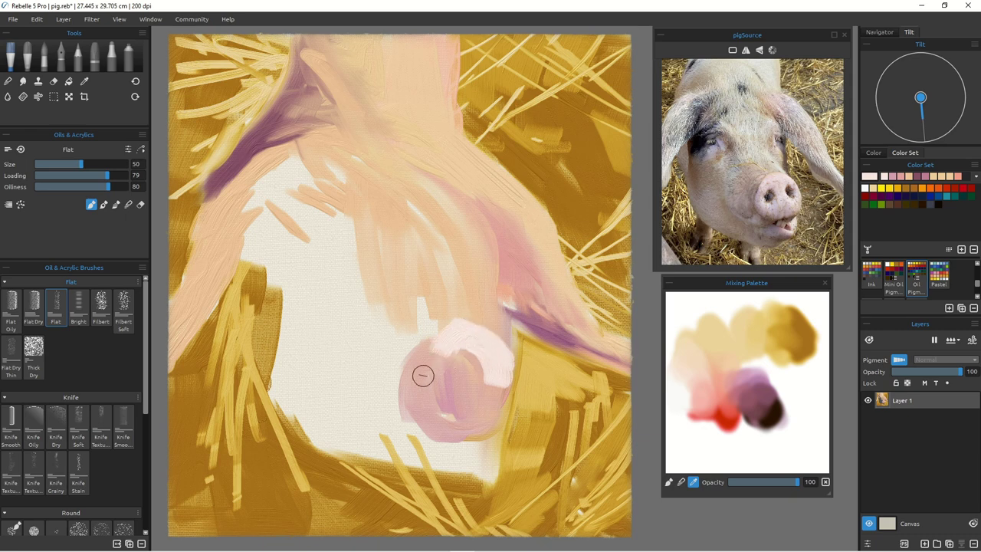
pyautogui.moveTo(440, 300)
pyautogui.mouseDown()
pyautogui.moveTo(429, 364)
pyautogui.moveTo(451, 350)
pyautogui.moveTo(482, 396)
pyautogui.moveTo(499, 344)
pyautogui.moveTo(495, 391)
pyautogui.moveTo(448, 416)
pyautogui.moveTo(461, 354)
pyautogui.moveTo(424, 408)
pyautogui.mouseUp()
pyautogui.click(713, 371)
pyautogui.moveTo(418, 368)
pyautogui.mouseDown()
pyautogui.moveTo(421, 394)
pyautogui.moveTo(431, 359)
pyautogui.moveTo(422, 401)
pyautogui.moveTo(466, 412)
pyautogui.moveTo(501, 391)
pyautogui.moveTo(450, 410)
pyautogui.moveTo(458, 417)
pyautogui.moveTo(443, 414)
pyautogui.moveTo(455, 400)
pyautogui.mouseUp()
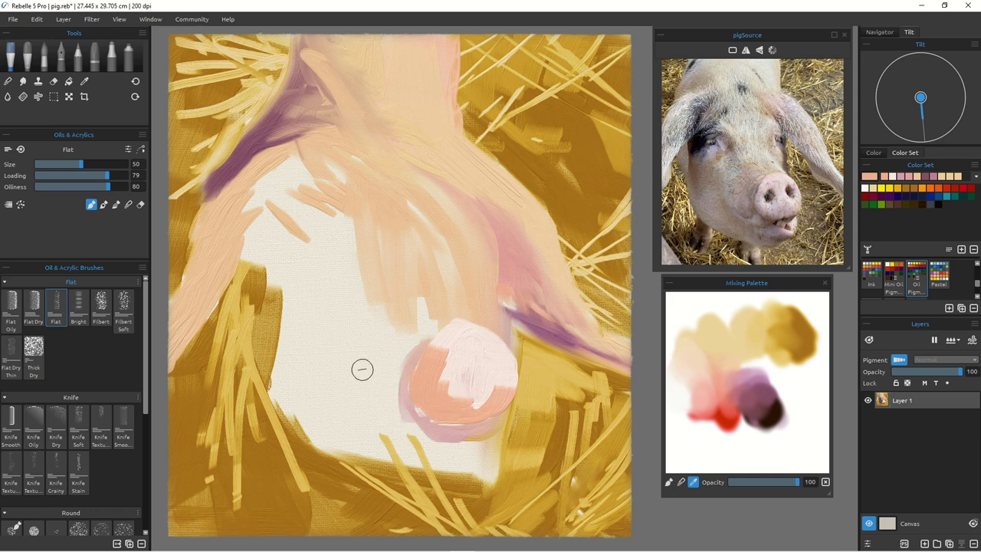
# Step: Lay zigzag rose strokes as muzzle shadow to the left of the snout and mark the left eye area
pyautogui.click(728, 374)
pyautogui.moveTo(410, 331)
pyautogui.mouseDown()
pyautogui.moveTo(391, 358)
pyautogui.moveTo(397, 387)
pyautogui.moveTo(396, 366)
pyautogui.mouseUp()
pyautogui.click(729, 387)
pyautogui.moveTo(383, 325)
pyautogui.mouseDown()
pyautogui.moveTo(402, 383)
pyautogui.moveTo(409, 360)
pyautogui.moveTo(405, 408)
pyautogui.moveTo(357, 319)
pyautogui.moveTo(351, 280)
pyautogui.moveTo(347, 309)
pyautogui.mouseUp()
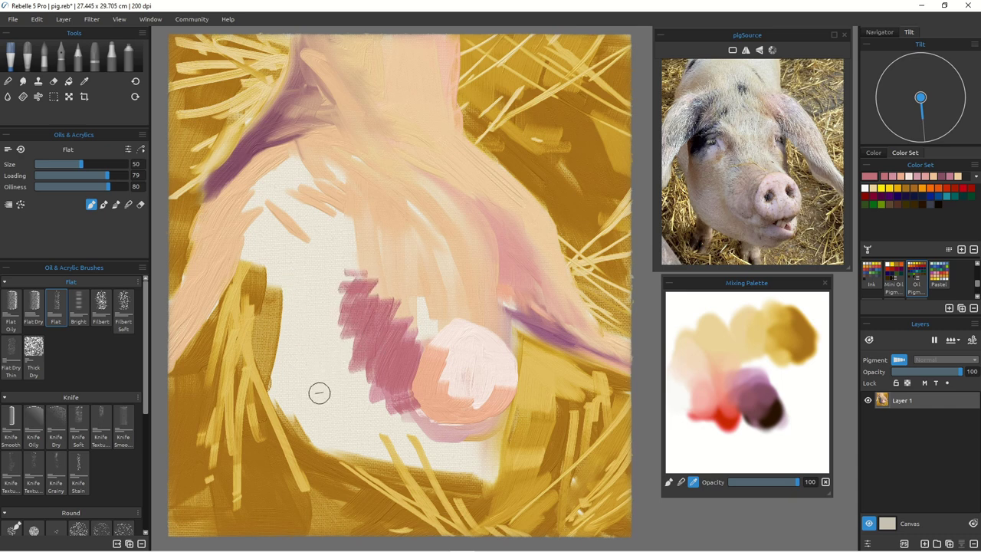
pyautogui.moveTo(293, 236)
pyautogui.mouseDown()
pyautogui.moveTo(259, 278)
pyautogui.moveTo(288, 234)
pyautogui.moveTo(269, 259)
pyautogui.moveTo(281, 253)
pyautogui.moveTo(281, 336)
pyautogui.moveTo(291, 219)
pyautogui.moveTo(249, 268)
pyautogui.moveTo(241, 265)
pyautogui.mouseUp()
# Step: Fill the remaining blank forehead, left cheek and jaw with thick pale peach paint around the rose patches
pyautogui.click(683, 366)
pyautogui.moveTo(299, 178)
pyautogui.mouseDown()
pyautogui.moveTo(249, 241)
pyautogui.moveTo(239, 249)
pyautogui.moveTo(298, 171)
pyautogui.moveTo(236, 212)
pyautogui.moveTo(211, 249)
pyautogui.mouseUp()
pyautogui.moveTo(311, 160)
pyautogui.mouseDown()
pyautogui.moveTo(327, 161)
pyautogui.moveTo(304, 197)
pyautogui.moveTo(316, 274)
pyautogui.moveTo(335, 204)
pyautogui.moveTo(318, 279)
pyautogui.moveTo(300, 261)
pyautogui.moveTo(276, 311)
pyautogui.moveTo(287, 243)
pyautogui.moveTo(270, 268)
pyautogui.moveTo(277, 295)
pyautogui.moveTo(291, 295)
pyautogui.moveTo(313, 341)
pyautogui.moveTo(340, 281)
pyautogui.moveTo(354, 402)
pyautogui.moveTo(361, 349)
pyautogui.moveTo(418, 434)
pyautogui.moveTo(320, 372)
pyautogui.moveTo(341, 420)
pyautogui.moveTo(298, 350)
pyautogui.moveTo(297, 368)
pyautogui.moveTo(284, 347)
pyautogui.moveTo(293, 408)
pyautogui.moveTo(304, 404)
pyautogui.moveTo(283, 392)
pyautogui.moveTo(257, 326)
pyautogui.mouseUp()
pyautogui.moveTo(246, 276)
pyautogui.mouseDown()
pyautogui.moveTo(234, 307)
pyautogui.moveTo(247, 285)
pyautogui.mouseUp()
pyautogui.moveTo(245, 307)
pyautogui.mouseDown()
pyautogui.moveTo(271, 335)
pyautogui.moveTo(263, 292)
pyautogui.moveTo(284, 274)
pyautogui.moveTo(302, 427)
pyautogui.moveTo(417, 447)
pyautogui.mouseUp()
pyautogui.moveTo(418, 446)
pyautogui.mouseDown()
pyautogui.moveTo(336, 431)
pyautogui.moveTo(429, 460)
pyautogui.moveTo(330, 437)
pyautogui.moveTo(429, 464)
pyautogui.moveTo(379, 421)
pyautogui.moveTo(446, 449)
pyautogui.moveTo(494, 454)
pyautogui.moveTo(484, 462)
pyautogui.moveTo(427, 438)
pyautogui.moveTo(477, 434)
pyautogui.moveTo(392, 402)
pyautogui.moveTo(425, 425)
pyautogui.moveTo(416, 404)
pyautogui.moveTo(475, 467)
pyautogui.moveTo(429, 447)
pyautogui.moveTo(427, 455)
pyautogui.moveTo(447, 453)
pyautogui.moveTo(405, 464)
pyautogui.moveTo(335, 388)
pyautogui.mouseUp()
pyautogui.moveTo(374, 453)
pyautogui.mouseDown()
pyautogui.moveTo(329, 450)
pyautogui.moveTo(281, 383)
pyautogui.moveTo(386, 459)
pyautogui.moveTo(295, 411)
pyautogui.moveTo(339, 432)
pyautogui.moveTo(318, 430)
pyautogui.moveTo(305, 406)
pyautogui.mouseUp()
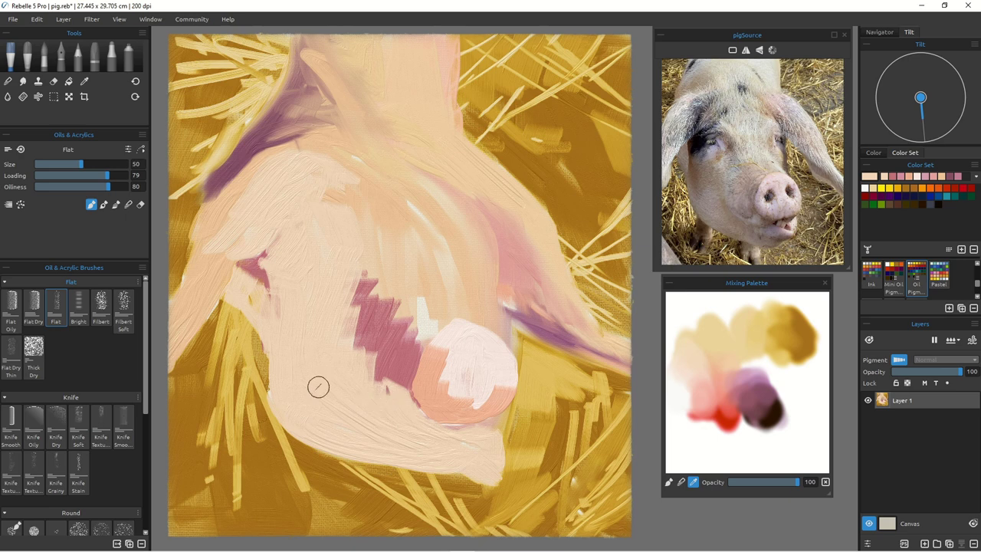
# Step: Switch to the blending brush mode and smear the rose muzzle shadow into the surrounding cheek, chin and peach skin
pyautogui.click(116, 204)
pyautogui.moveTo(403, 391)
pyautogui.mouseDown()
pyautogui.moveTo(390, 366)
pyautogui.moveTo(429, 426)
pyautogui.mouseUp()
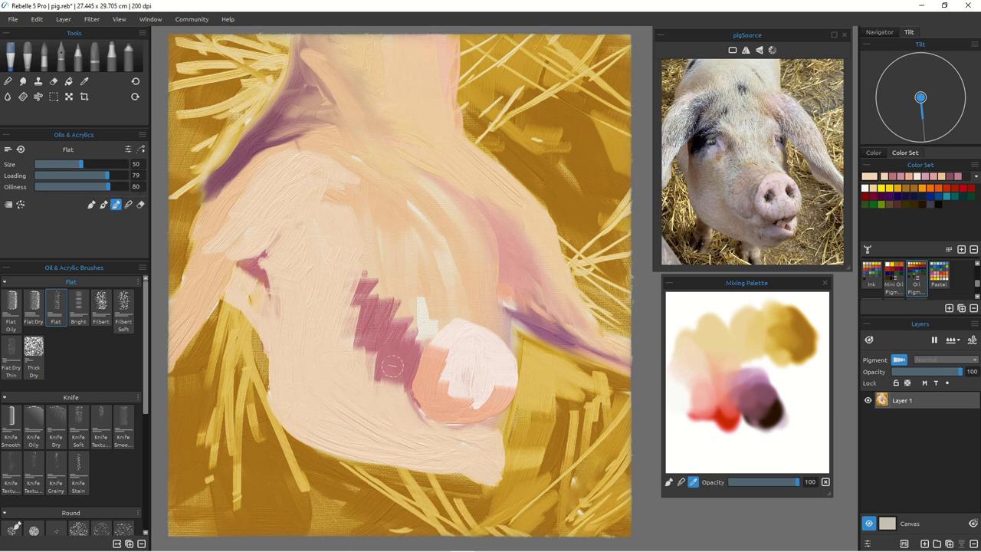
pyautogui.moveTo(393, 368); pyautogui.dragTo(407, 414)
pyautogui.moveTo(382, 370); pyautogui.dragTo(386, 406)
pyautogui.moveTo(366, 343)
pyautogui.mouseDown()
pyautogui.moveTo(376, 403)
pyautogui.moveTo(442, 434)
pyautogui.mouseUp()
pyautogui.moveTo(480, 403)
pyautogui.mouseDown()
pyautogui.moveTo(474, 440)
pyautogui.moveTo(492, 414)
pyautogui.moveTo(461, 437)
pyautogui.moveTo(485, 413)
pyautogui.moveTo(450, 433)
pyautogui.moveTo(481, 429)
pyautogui.moveTo(430, 433)
pyautogui.moveTo(461, 434)
pyautogui.mouseUp()
pyautogui.moveTo(381, 352)
pyautogui.mouseDown()
pyautogui.moveTo(377, 321)
pyautogui.moveTo(407, 288)
pyautogui.moveTo(397, 335)
pyautogui.moveTo(431, 291)
pyautogui.moveTo(404, 349)
pyautogui.moveTo(447, 309)
pyautogui.moveTo(413, 346)
pyautogui.moveTo(441, 322)
pyautogui.mouseUp()
pyautogui.moveTo(380, 349)
pyautogui.mouseDown()
pyautogui.moveTo(418, 307)
pyautogui.moveTo(386, 339)
pyautogui.moveTo(393, 318)
pyautogui.moveTo(375, 318)
pyautogui.moveTo(404, 289)
pyautogui.moveTo(442, 294)
pyautogui.moveTo(360, 297)
pyautogui.moveTo(391, 277)
pyautogui.mouseUp()
pyautogui.moveTo(334, 312)
pyautogui.mouseDown()
pyautogui.moveTo(363, 311)
pyautogui.moveTo(326, 356)
pyautogui.moveTo(346, 378)
pyautogui.moveTo(368, 338)
pyautogui.moveTo(351, 379)
pyautogui.moveTo(350, 285)
pyautogui.moveTo(311, 361)
pyautogui.moveTo(314, 387)
pyautogui.moveTo(343, 341)
pyautogui.moveTo(346, 384)
pyautogui.moveTo(357, 350)
pyautogui.moveTo(369, 410)
pyautogui.mouseUp()
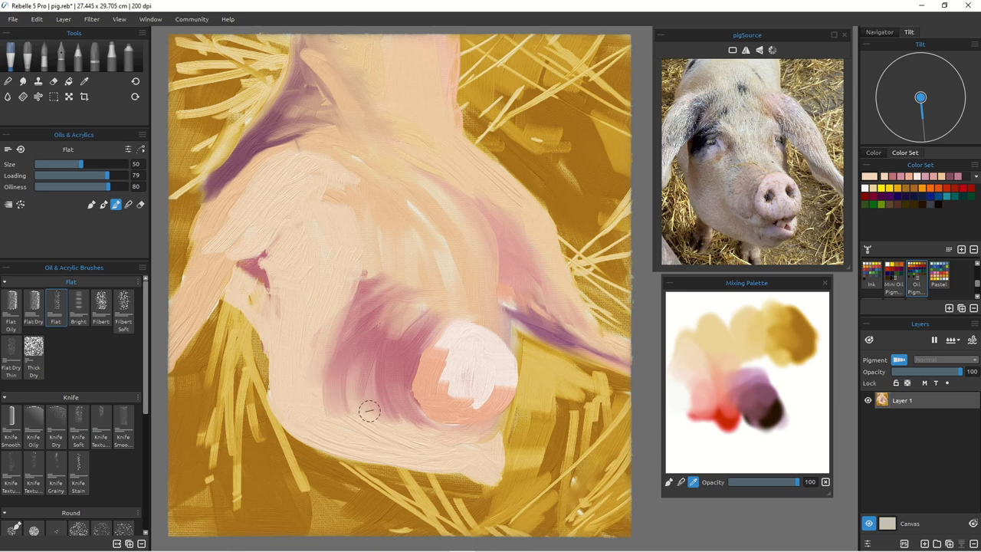
# Step: Blend the left eye mark with sampled plum into a shadow running down the outer edge of the cheek
pyautogui.moveTo(258, 265); pyautogui.dragTo(259, 326)
pyautogui.moveTo(267, 286); pyautogui.dragTo(273, 315)
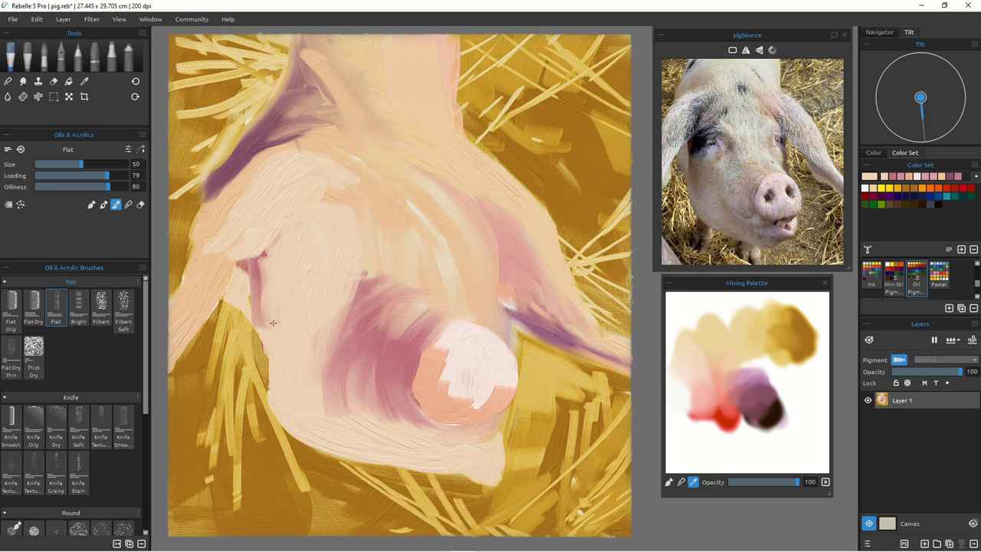
pyautogui.click(752, 386)
pyautogui.moveTo(265, 269)
pyautogui.mouseDown()
pyautogui.moveTo(266, 299)
pyautogui.moveTo(279, 243)
pyautogui.moveTo(251, 289)
pyautogui.mouseUp()
pyautogui.moveTo(282, 257)
pyautogui.mouseDown()
pyautogui.moveTo(268, 301)
pyautogui.moveTo(258, 289)
pyautogui.moveTo(266, 303)
pyautogui.moveTo(271, 295)
pyautogui.mouseUp()
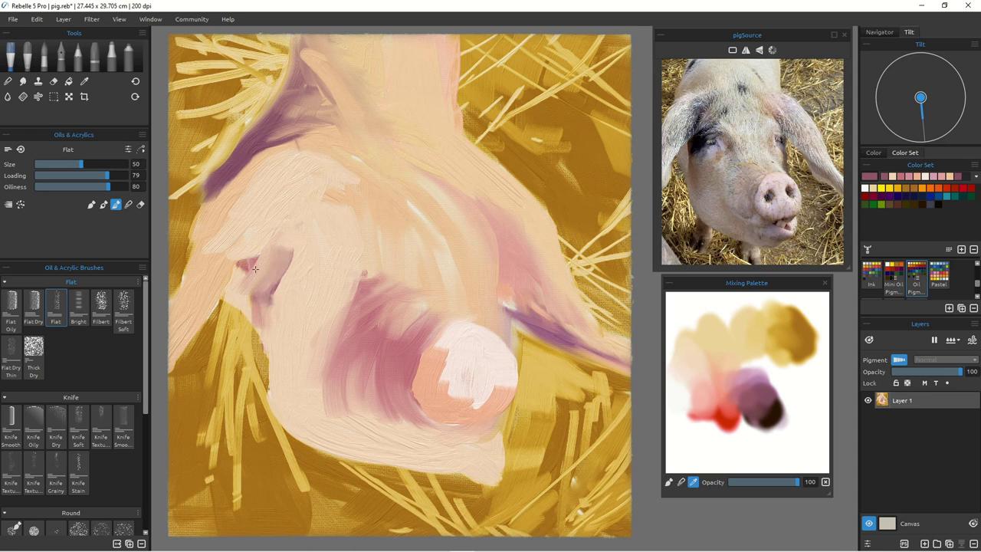
pyautogui.moveTo(282, 250)
pyautogui.mouseDown()
pyautogui.moveTo(244, 275)
pyautogui.moveTo(261, 298)
pyautogui.mouseUp()
pyautogui.moveTo(285, 234)
pyautogui.mouseDown()
pyautogui.moveTo(260, 265)
pyautogui.moveTo(311, 222)
pyautogui.moveTo(305, 256)
pyautogui.moveTo(275, 300)
pyautogui.moveTo(286, 255)
pyautogui.moveTo(271, 324)
pyautogui.moveTo(275, 270)
pyautogui.moveTo(308, 375)
pyautogui.moveTo(267, 317)
pyautogui.mouseUp()
pyautogui.moveTo(269, 282); pyautogui.dragTo(260, 336)
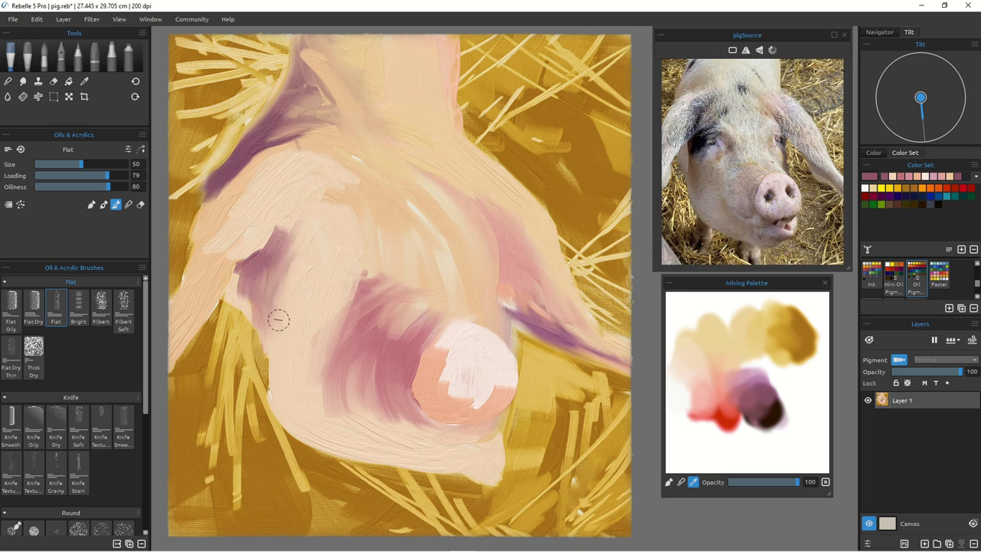
pyautogui.moveTo(258, 295); pyautogui.dragTo(234, 317)
pyautogui.moveTo(248, 273)
pyautogui.mouseDown()
pyautogui.moveTo(245, 306)
pyautogui.moveTo(273, 386)
pyautogui.mouseUp()
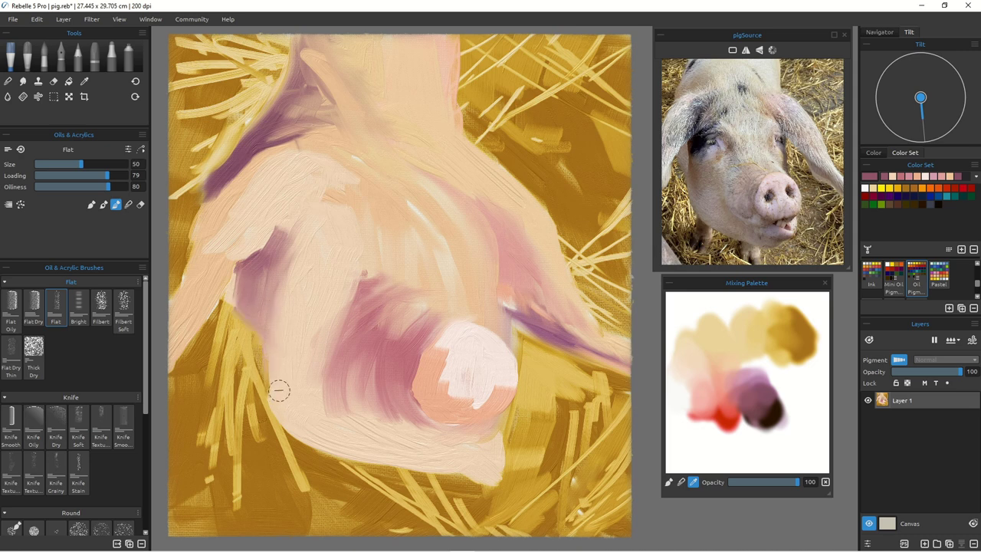
# Step: Sample golden yellow from the mixing palette and brush vertical strokes down the left cheek
pyautogui.click(780, 340)
pyautogui.moveTo(295, 302); pyautogui.dragTo(288, 394)
pyautogui.click(778, 336)
pyautogui.moveTo(282, 298)
pyautogui.mouseDown()
pyautogui.moveTo(273, 356)
pyautogui.moveTo(294, 397)
pyautogui.moveTo(275, 368)
pyautogui.mouseUp()
pyautogui.moveTo(294, 316); pyautogui.dragTo(294, 369)
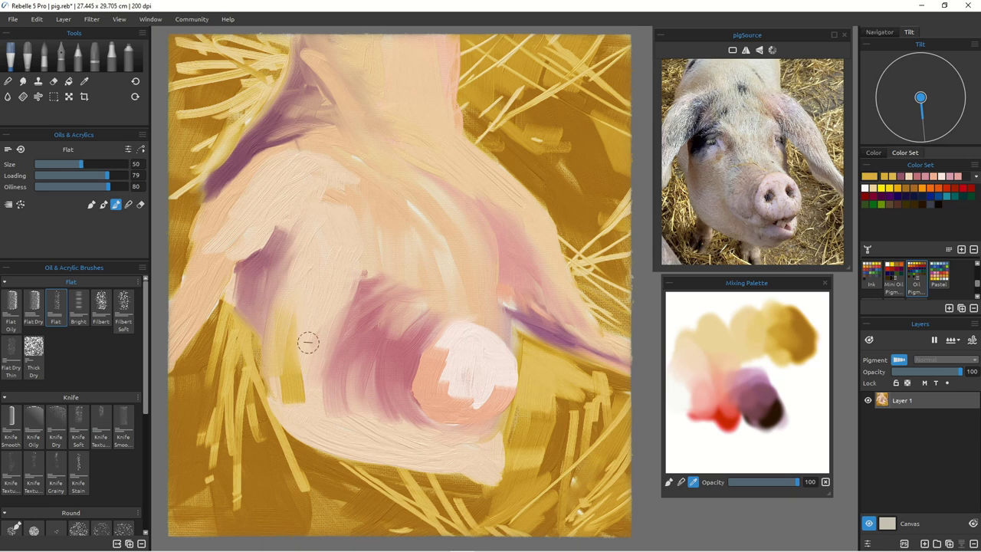
# Step: Add dark brown below the ochre patch on the mixing palette and blend the two into an olive shade
pyautogui.click(923, 204)
pyautogui.click(804, 367)
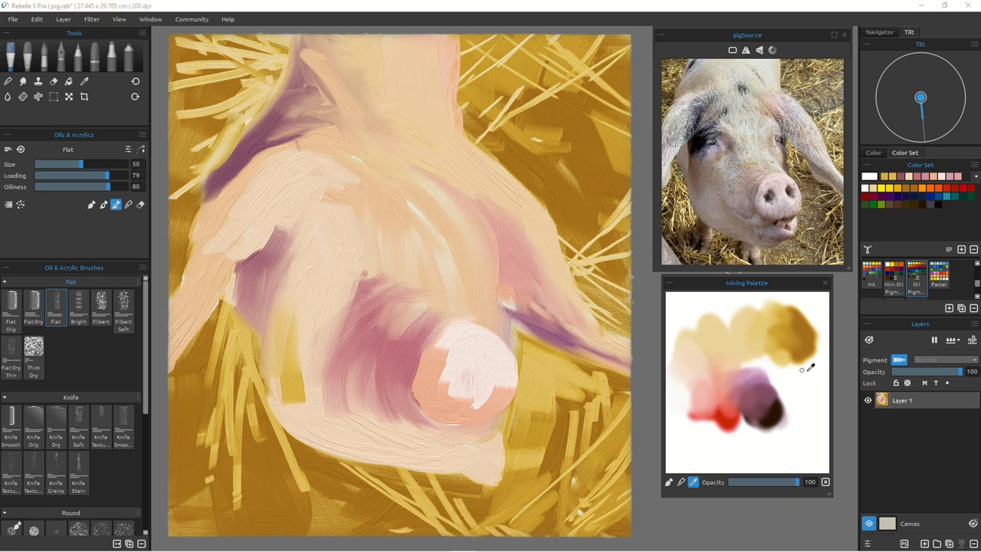
pyautogui.click(670, 483)
pyautogui.moveTo(805, 362); pyautogui.dragTo(798, 379)
pyautogui.click(669, 483)
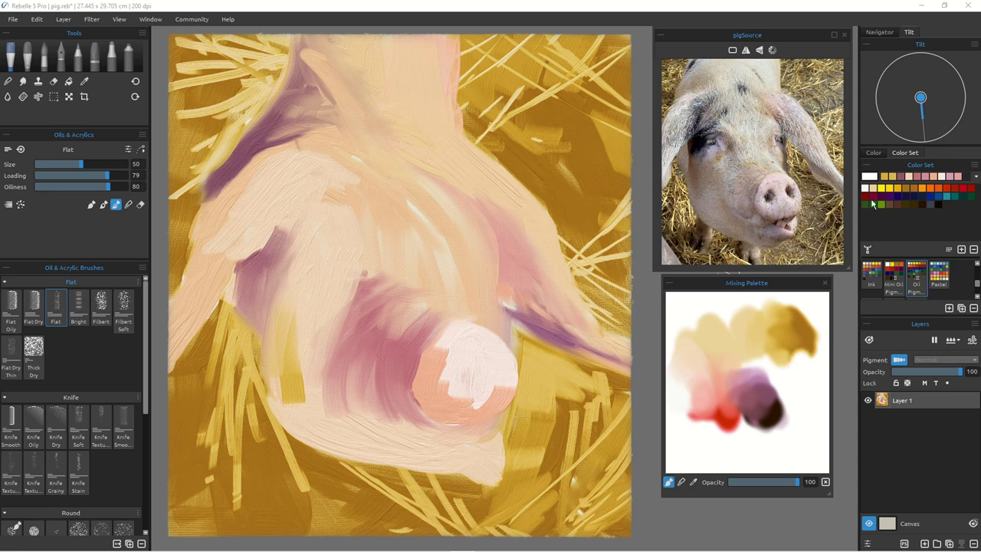
pyautogui.click(922, 204)
pyautogui.moveTo(797, 361)
pyautogui.mouseDown()
pyautogui.moveTo(814, 352)
pyautogui.moveTo(811, 361)
pyautogui.mouseUp()
pyautogui.click(681, 482)
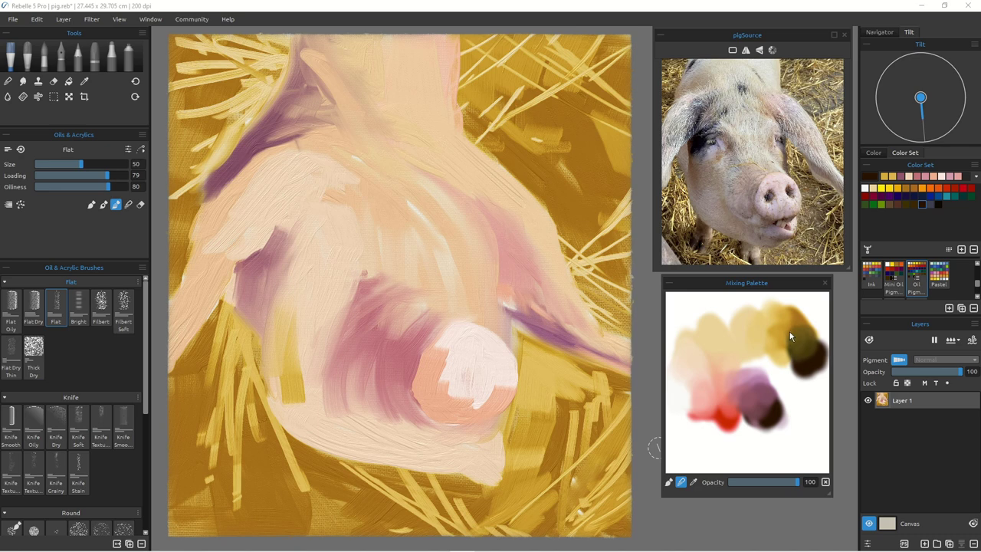
pyautogui.moveTo(783, 339); pyautogui.dragTo(806, 332)
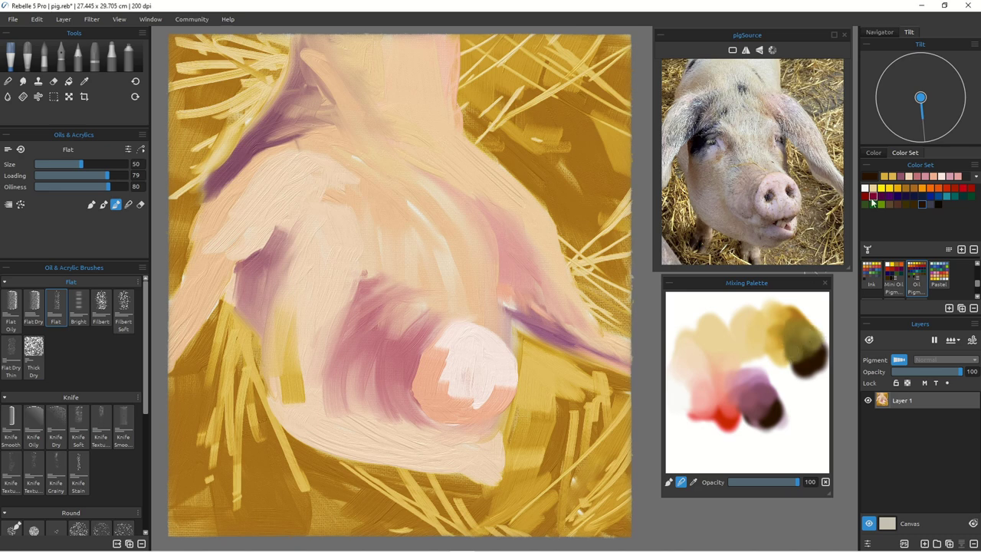
# Step: Add red and dark blue dabs to the dark patch on the mixing palette and blend them in
pyautogui.click(946, 192)
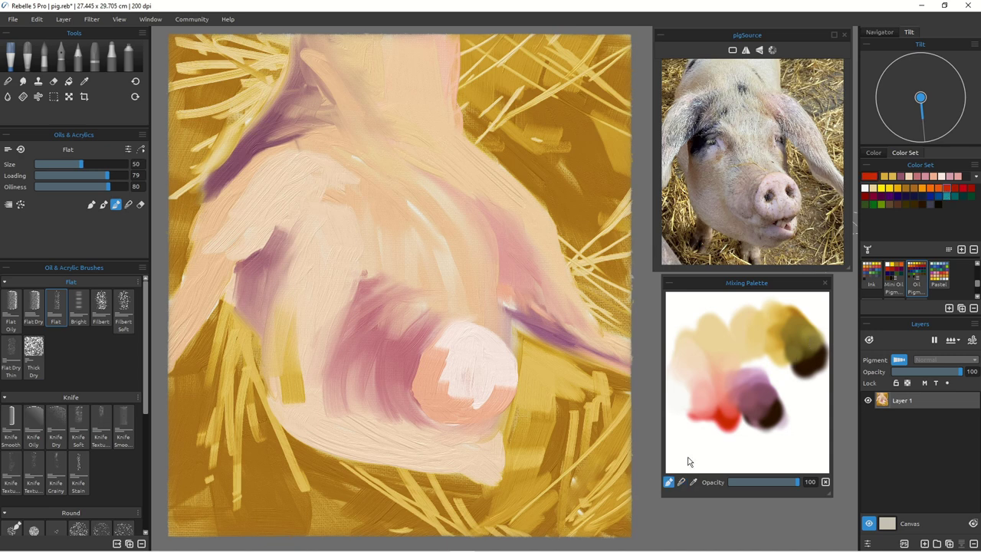
pyautogui.click(816, 335)
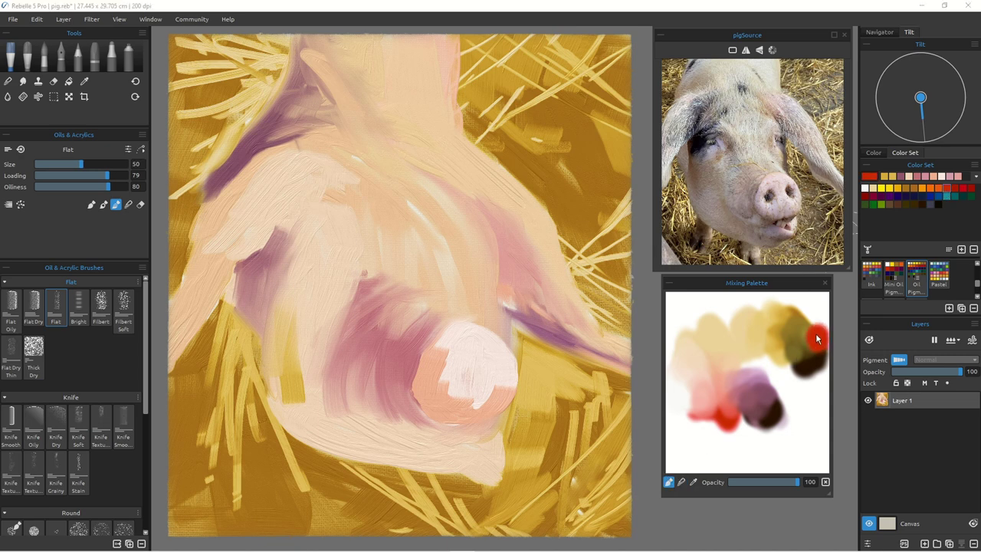
pyautogui.click(682, 482)
pyautogui.click(906, 196)
pyautogui.moveTo(821, 368)
pyautogui.mouseDown()
pyautogui.moveTo(811, 340)
pyautogui.moveTo(818, 340)
pyautogui.moveTo(803, 335)
pyautogui.moveTo(804, 362)
pyautogui.moveTo(832, 328)
pyautogui.moveTo(815, 350)
pyautogui.mouseUp()
pyautogui.click(680, 483)
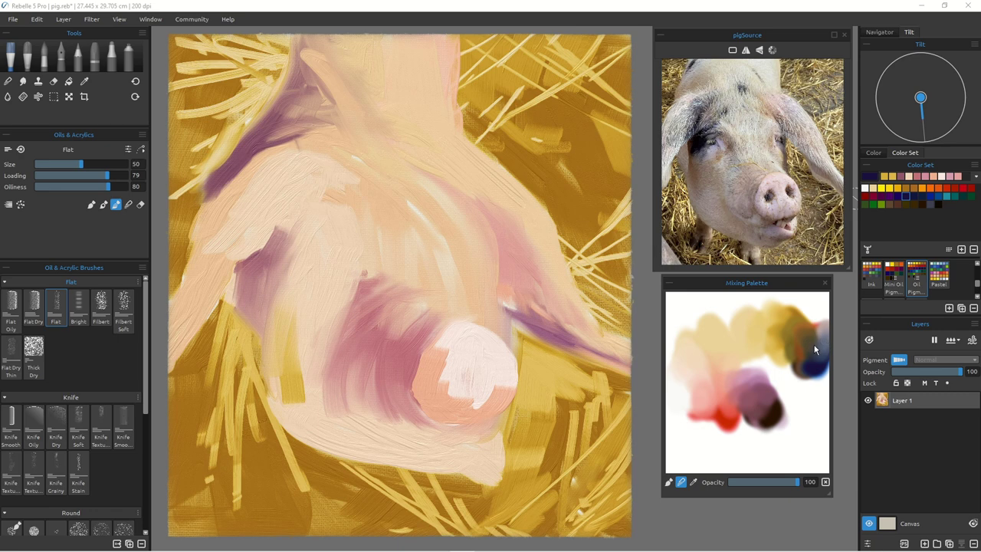
# Step: Add ochre and more dark brown over the blue-tinted palette patch and blend the colors
pyautogui.click(906, 189)
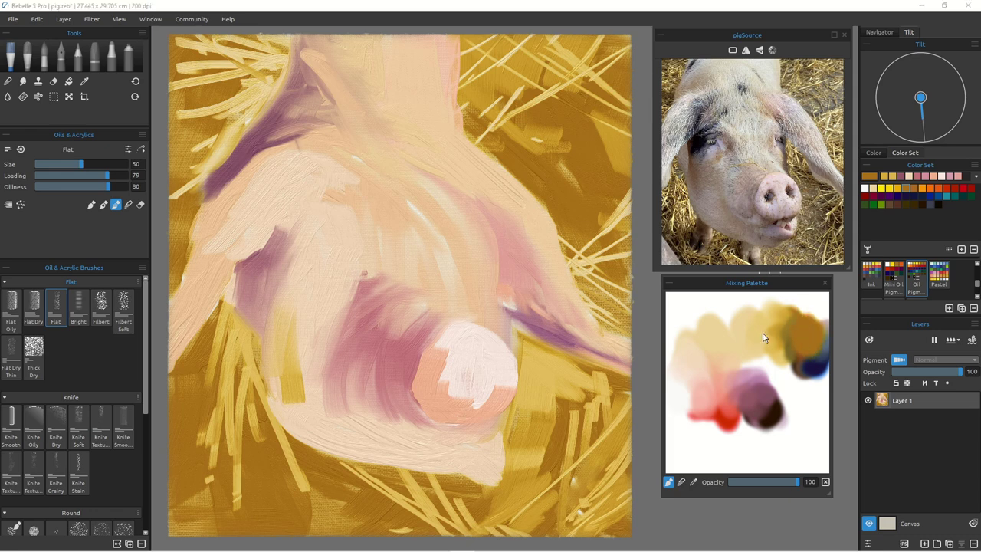
pyautogui.click(682, 483)
pyautogui.click(923, 205)
pyautogui.moveTo(815, 358); pyautogui.dragTo(825, 349)
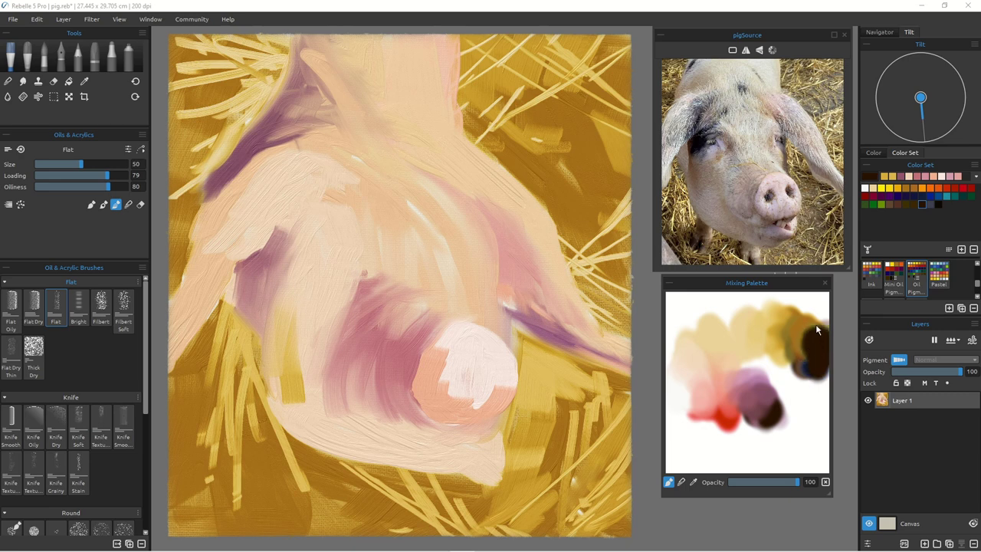
pyautogui.click(681, 482)
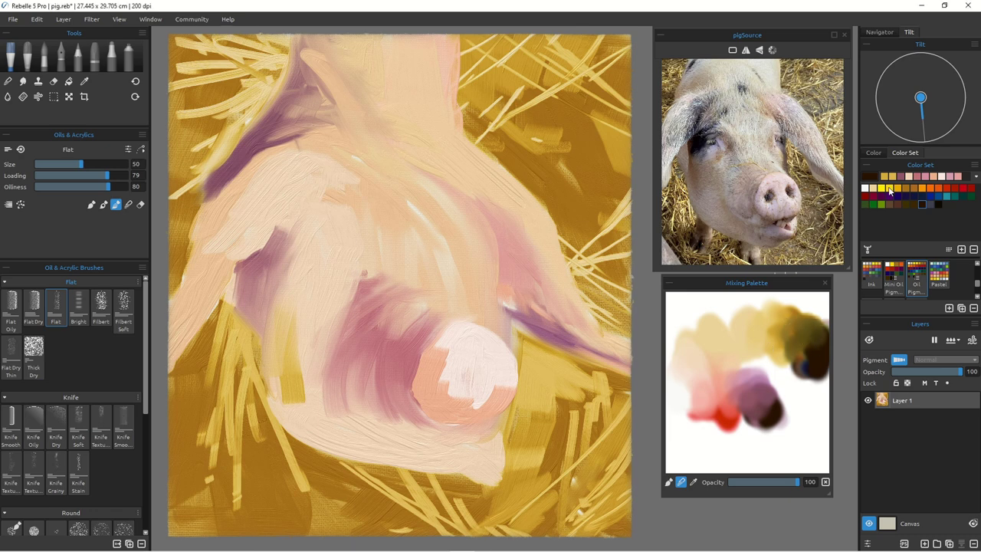
# Step: Blend orange-brown into the dark patch on the mixing palette, save the painting and return the palette to color picking
pyautogui.click(912, 187)
pyautogui.moveTo(791, 336); pyautogui.dragTo(796, 351)
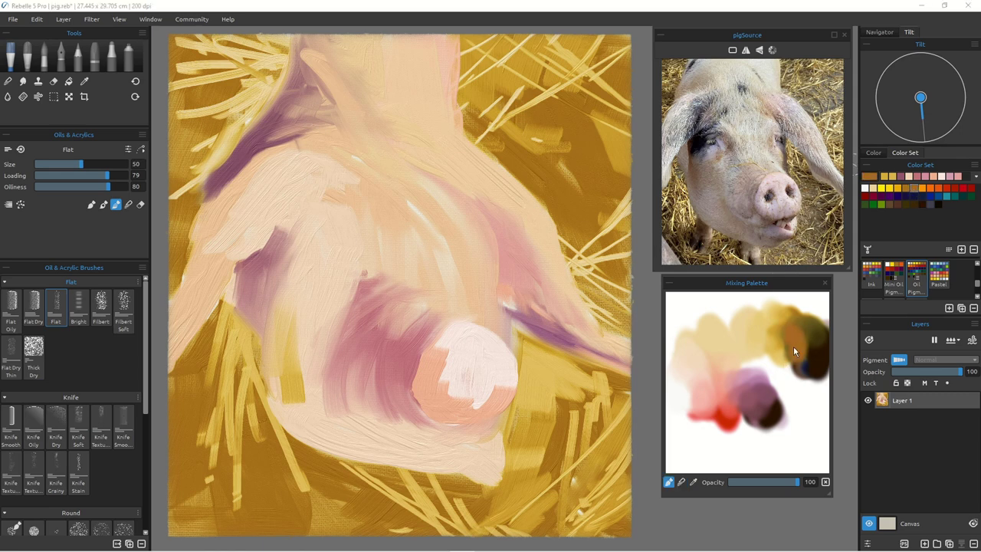
pyautogui.click(693, 482)
pyautogui.click(680, 483)
pyautogui.hotkey('ctrl', 's')
pyautogui.click(694, 482)
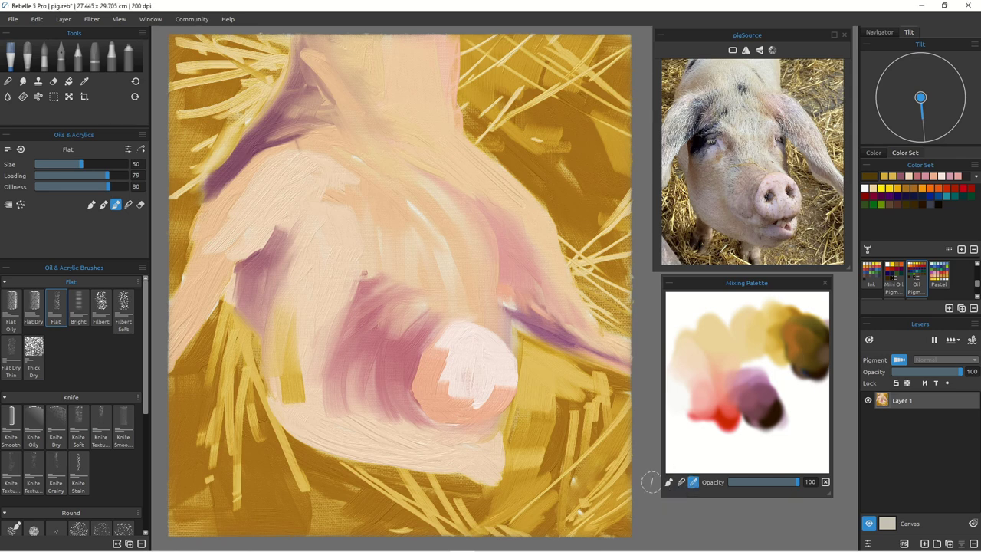
# Step: Paint a dark olive-brown contour between the face and the right ear down to the snout with the Flat brush at size 25
pyautogui.press('[')
pyautogui.press('[')
pyautogui.press('[')
pyautogui.press('[')
pyautogui.press('[')
pyautogui.moveTo(489, 228); pyautogui.dragTo(504, 305)
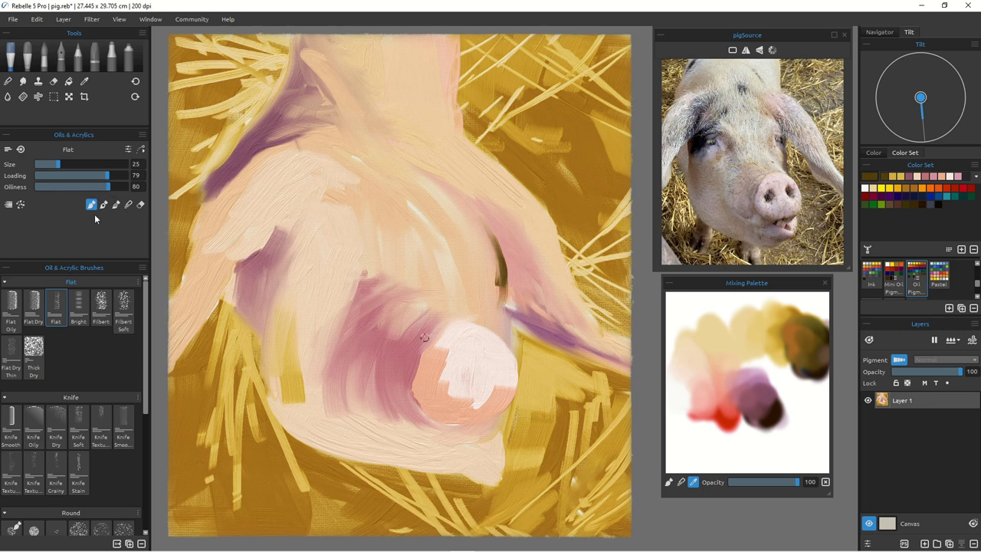
pyautogui.moveTo(481, 215)
pyautogui.mouseDown()
pyautogui.moveTo(500, 250)
pyautogui.moveTo(510, 352)
pyautogui.mouseUp()
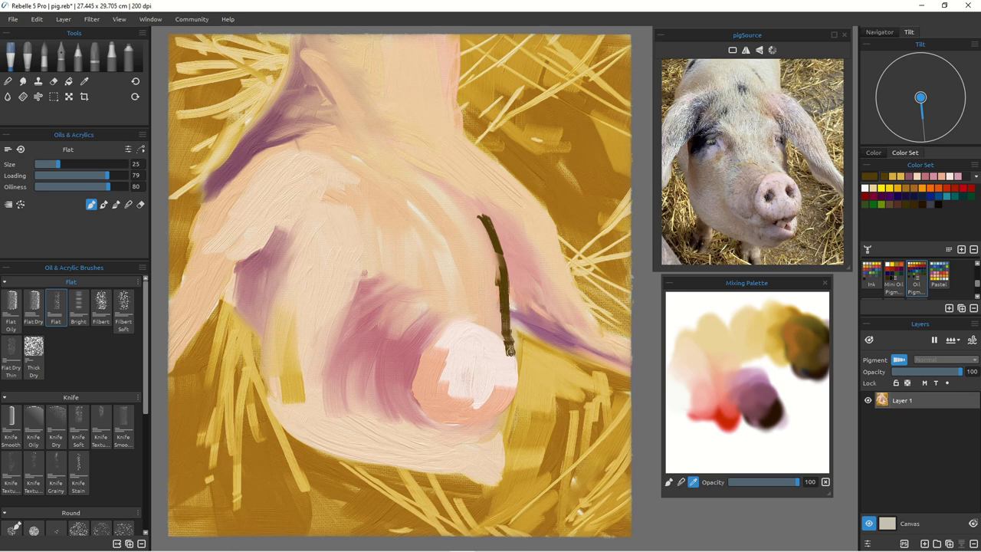
pyautogui.click(116, 204)
pyautogui.moveTo(484, 231)
pyautogui.mouseDown()
pyautogui.moveTo(508, 326)
pyautogui.moveTo(470, 270)
pyautogui.mouseUp()
pyautogui.moveTo(504, 322); pyautogui.dragTo(483, 301)
# Step: Sample cream from the mixing palette and, at brush size 45, thin and soften the face side of the dark contour down to the snout
pyautogui.click(713, 338)
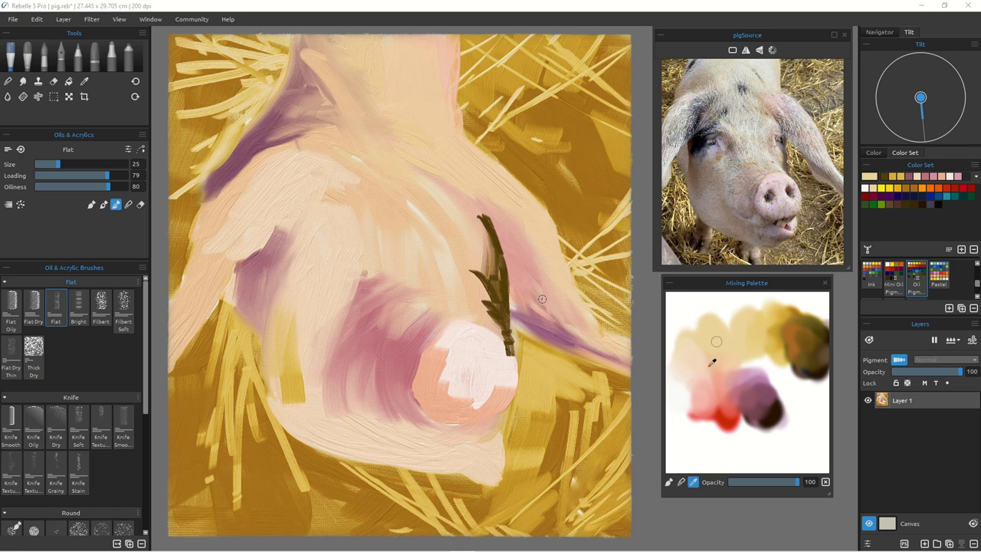
pyautogui.moveTo(476, 265)
pyautogui.mouseDown()
pyautogui.moveTo(493, 308)
pyautogui.moveTo(483, 304)
pyautogui.mouseUp()
pyautogui.press(']')
pyautogui.press(']')
pyautogui.press(']')
pyautogui.press(']')
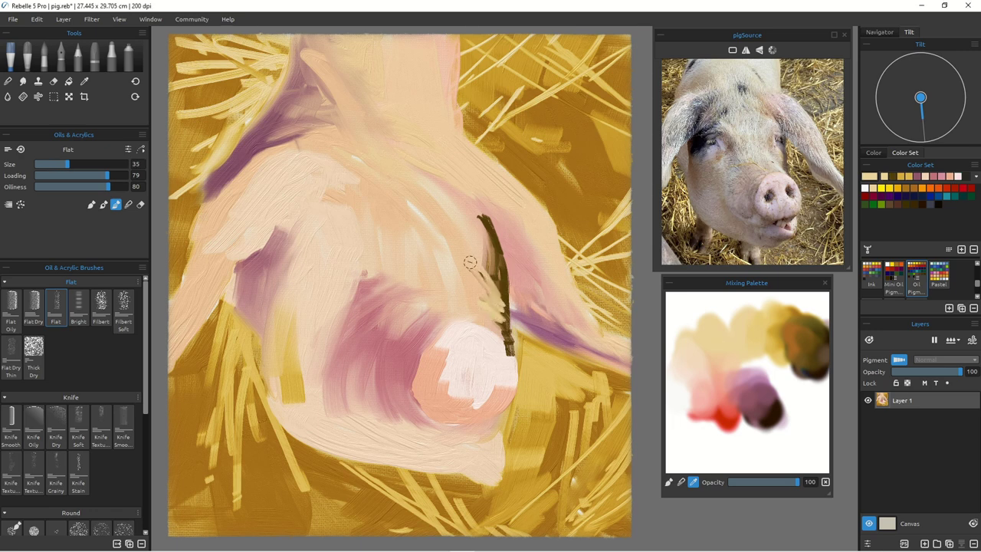
pyautogui.moveTo(488, 248)
pyautogui.mouseDown()
pyautogui.moveTo(494, 302)
pyautogui.moveTo(481, 273)
pyautogui.mouseUp()
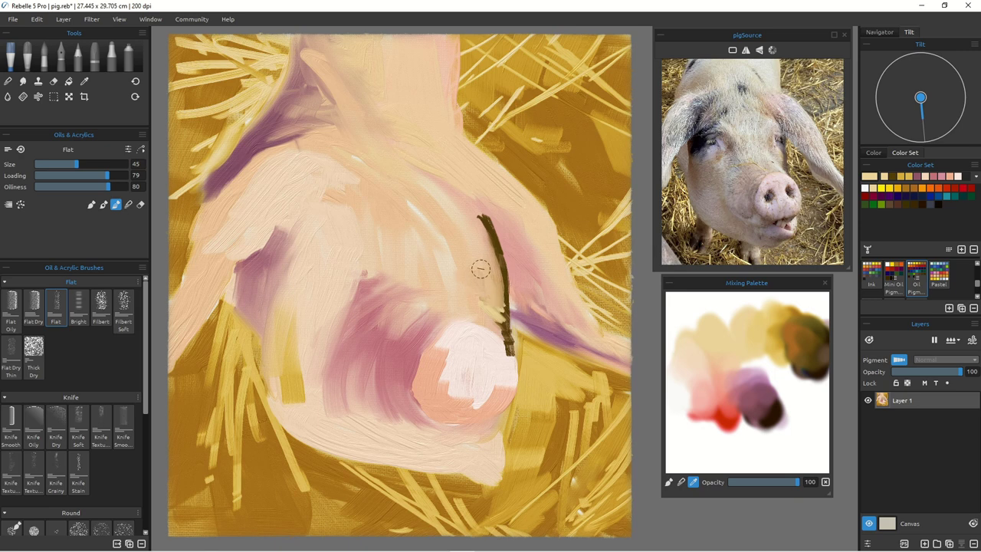
pyautogui.moveTo(479, 225)
pyautogui.mouseDown()
pyautogui.moveTo(507, 241)
pyautogui.moveTo(466, 191)
pyautogui.moveTo(498, 282)
pyautogui.moveTo(499, 298)
pyautogui.moveTo(493, 294)
pyautogui.moveTo(486, 315)
pyautogui.moveTo(495, 302)
pyautogui.moveTo(486, 311)
pyautogui.moveTo(502, 351)
pyautogui.mouseUp()
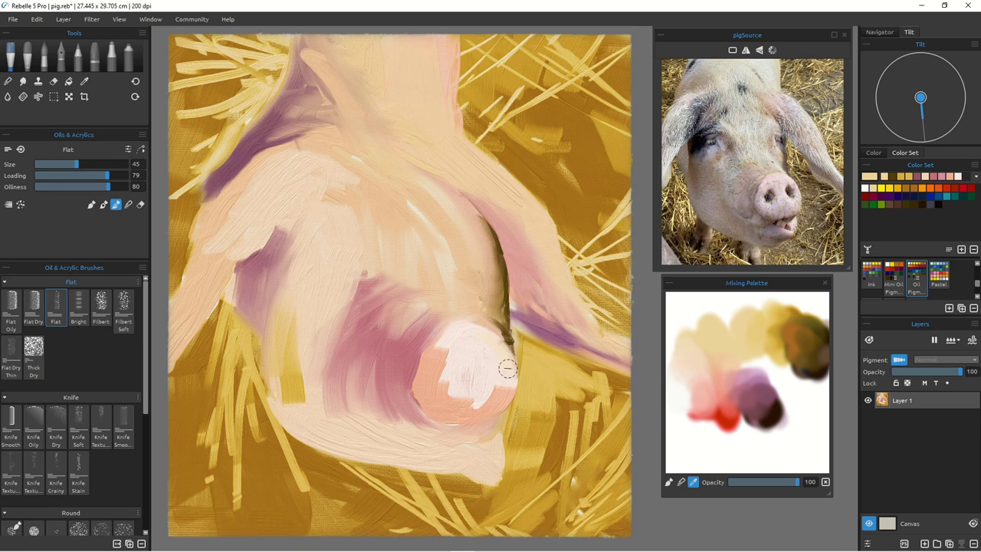
pyautogui.moveTo(521, 380); pyautogui.dragTo(526, 379)
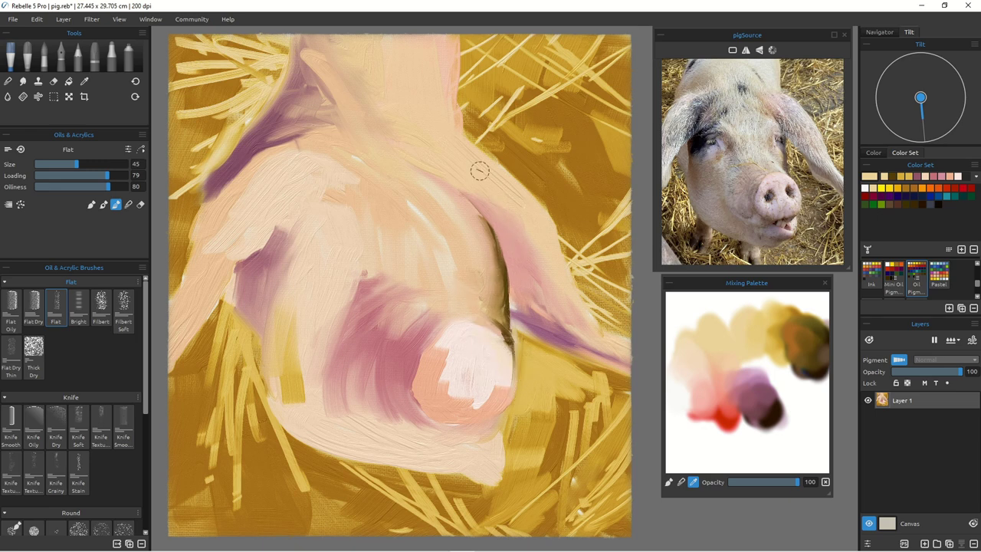
# Step: Trim the right ear's upper outline by blending the ochre background over it, and soften the ear's purple underside
pyautogui.moveTo(484, 150)
pyautogui.mouseDown()
pyautogui.moveTo(471, 122)
pyautogui.moveTo(476, 164)
pyautogui.moveTo(499, 164)
pyautogui.moveTo(552, 209)
pyautogui.mouseUp()
pyautogui.moveTo(503, 164); pyautogui.dragTo(547, 201)
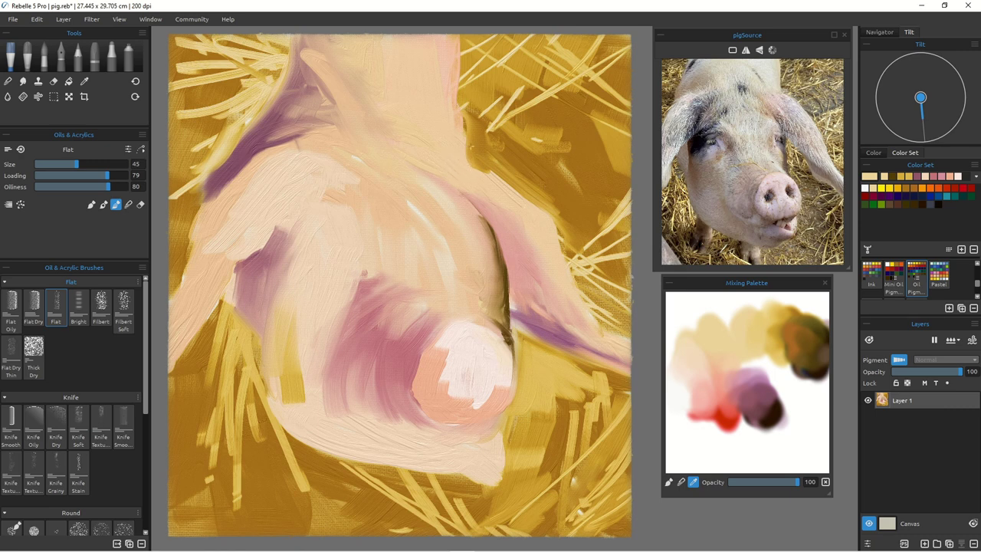
pyautogui.moveTo(486, 188)
pyautogui.mouseDown()
pyautogui.moveTo(508, 184)
pyautogui.moveTo(547, 209)
pyautogui.moveTo(575, 282)
pyautogui.mouseUp()
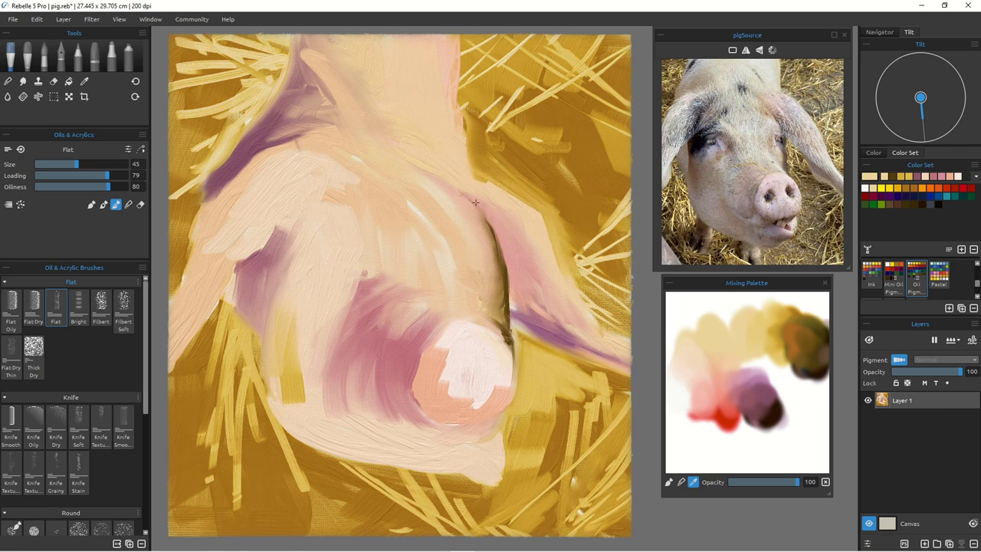
pyautogui.moveTo(543, 323); pyautogui.dragTo(578, 347)
# Step: Sample dark purple from the mixing palette and paint over the contour at the far eye, finishing at brush size 20
pyautogui.click(762, 397)
pyautogui.moveTo(501, 264); pyautogui.dragTo(501, 275)
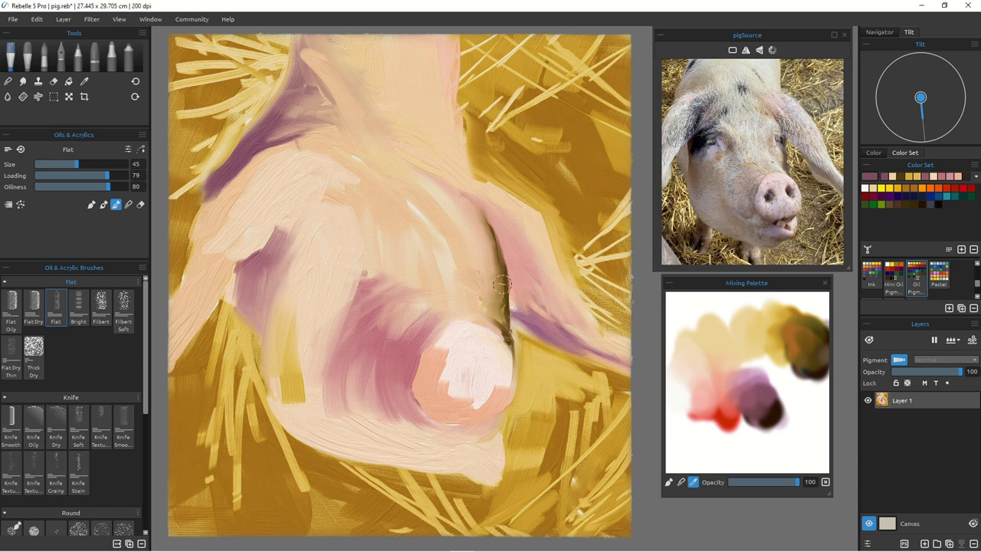
pyautogui.press('b')
pyautogui.moveTo(495, 252); pyautogui.dragTo(499, 292)
pyautogui.press('[')
pyautogui.press('[')
pyautogui.press('[')
pyautogui.press('[')
pyautogui.press('[')
pyautogui.moveTo(483, 223); pyautogui.dragTo(501, 270)
# Step: Blend dark purple down toward the snout at brush size 30 and cover the stray strokes with light peach from the palette
pyautogui.click(116, 204)
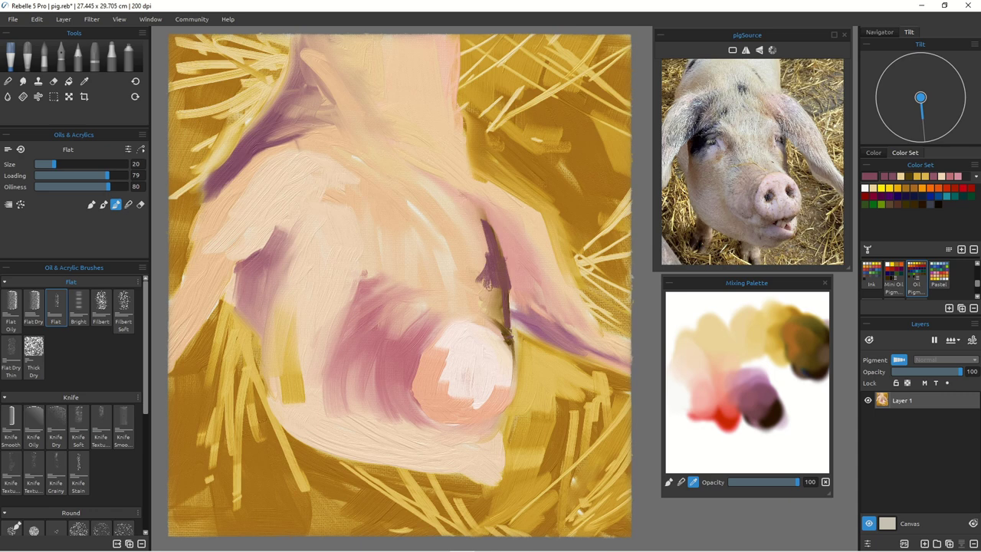
pyautogui.press(']')
pyautogui.press(']')
pyautogui.moveTo(491, 256)
pyautogui.mouseDown()
pyautogui.moveTo(478, 288)
pyautogui.moveTo(492, 277)
pyautogui.moveTo(499, 291)
pyautogui.moveTo(476, 303)
pyautogui.mouseUp()
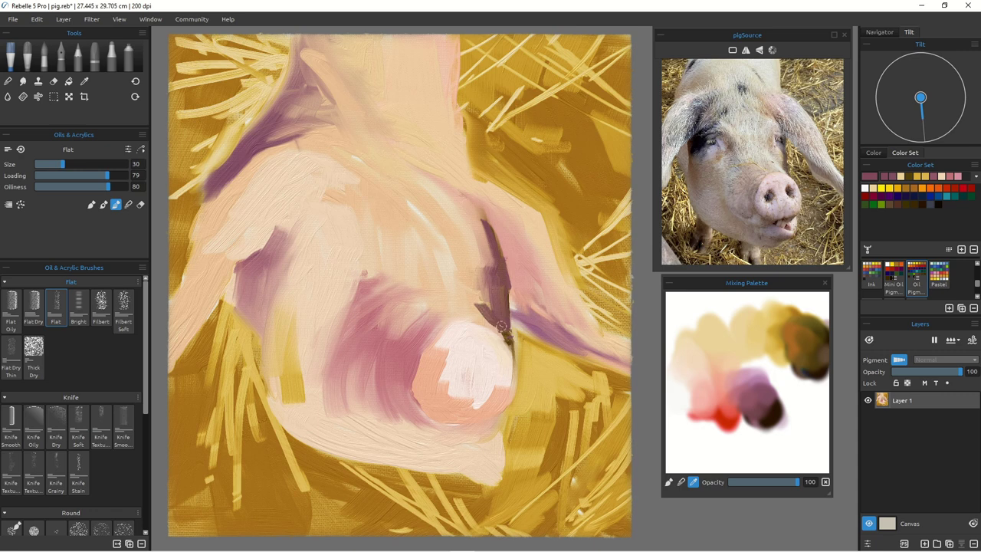
pyautogui.click(715, 352)
pyautogui.moveTo(474, 303)
pyautogui.mouseDown()
pyautogui.moveTo(490, 292)
pyautogui.moveTo(499, 326)
pyautogui.moveTo(492, 322)
pyautogui.mouseUp()
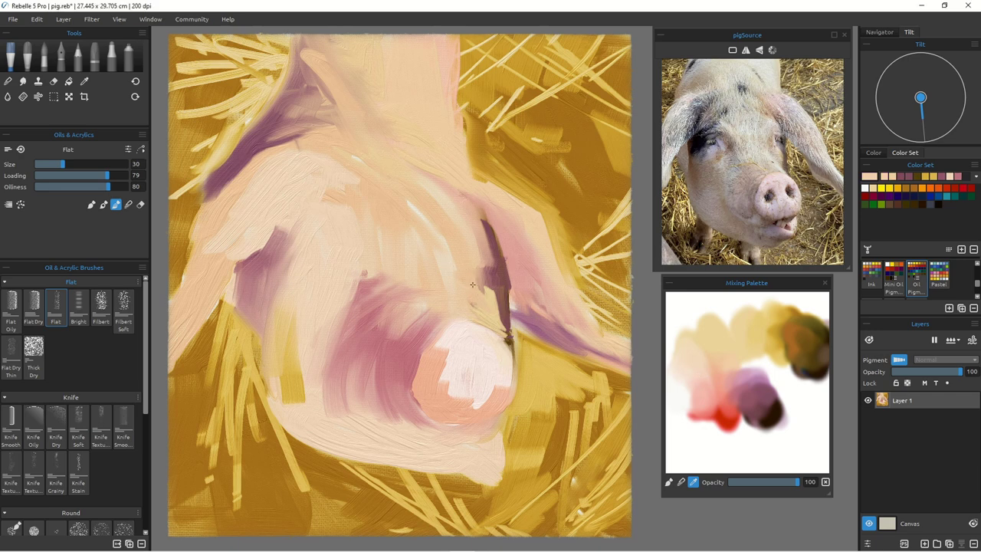
# Step: Sample white from the mixing palette and paint highlight strokes beside the far eye, across the bridge and above the snout
pyautogui.click(91, 204)
pyautogui.click(692, 375)
pyautogui.moveTo(458, 286)
pyautogui.mouseDown()
pyautogui.moveTo(484, 310)
pyautogui.moveTo(457, 282)
pyautogui.moveTo(500, 330)
pyautogui.moveTo(481, 324)
pyautogui.moveTo(506, 339)
pyautogui.mouseUp()
pyautogui.click(681, 387)
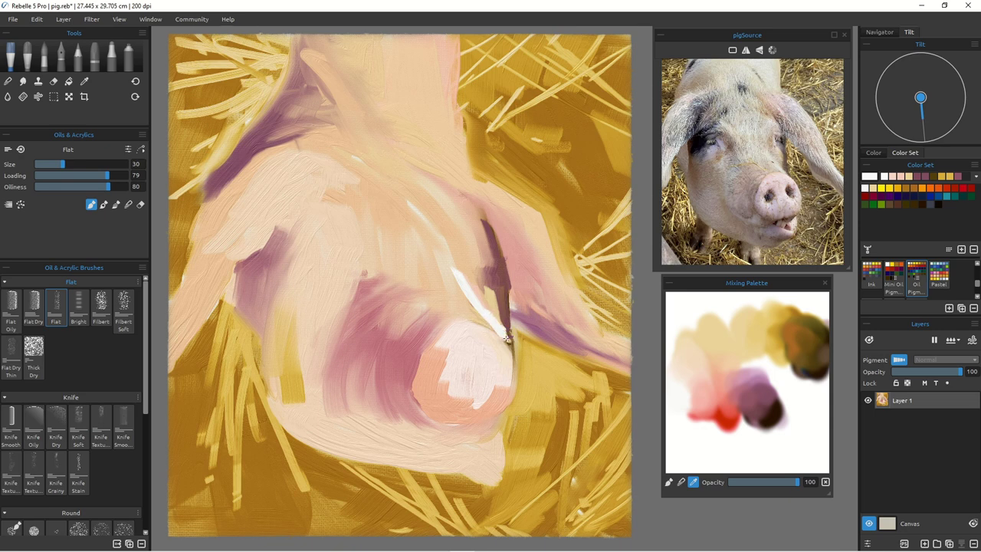
pyautogui.moveTo(471, 215)
pyautogui.mouseDown()
pyautogui.moveTo(479, 230)
pyautogui.moveTo(492, 256)
pyautogui.moveTo(470, 228)
pyautogui.moveTo(465, 238)
pyautogui.moveTo(459, 219)
pyautogui.moveTo(480, 216)
pyautogui.moveTo(452, 198)
pyautogui.moveTo(452, 233)
pyautogui.moveTo(468, 225)
pyautogui.moveTo(455, 223)
pyautogui.moveTo(460, 239)
pyautogui.moveTo(419, 246)
pyautogui.moveTo(433, 237)
pyautogui.moveTo(439, 205)
pyautogui.moveTo(445, 250)
pyautogui.moveTo(475, 306)
pyautogui.moveTo(466, 315)
pyautogui.moveTo(469, 301)
pyautogui.moveTo(481, 321)
pyautogui.mouseUp()
pyautogui.click(115, 203)
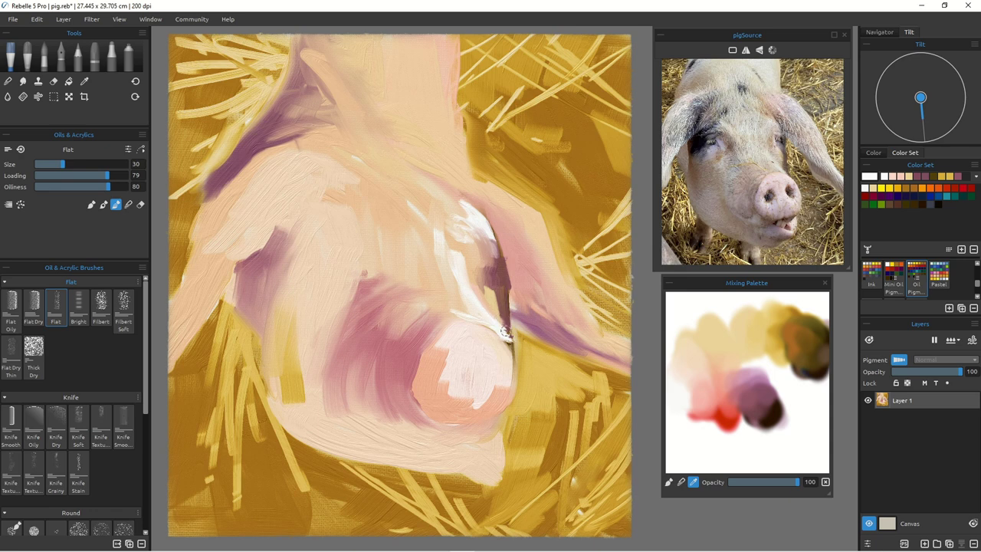
pyautogui.moveTo(506, 337); pyautogui.dragTo(507, 321)
pyautogui.moveTo(510, 372)
pyautogui.mouseDown()
pyautogui.moveTo(483, 326)
pyautogui.moveTo(498, 340)
pyautogui.moveTo(467, 322)
pyautogui.moveTo(459, 328)
pyautogui.moveTo(450, 279)
pyautogui.moveTo(458, 263)
pyautogui.moveTo(452, 285)
pyautogui.moveTo(417, 266)
pyautogui.moveTo(438, 277)
pyautogui.moveTo(424, 218)
pyautogui.moveTo(434, 277)
pyautogui.moveTo(432, 245)
pyautogui.moveTo(442, 253)
pyautogui.moveTo(397, 243)
pyautogui.moveTo(408, 230)
pyautogui.moveTo(405, 261)
pyautogui.moveTo(398, 216)
pyautogui.moveTo(411, 215)
pyautogui.moveTo(409, 261)
pyautogui.moveTo(393, 260)
pyautogui.moveTo(391, 229)
pyautogui.moveTo(394, 253)
pyautogui.moveTo(375, 223)
pyautogui.moveTo(398, 266)
pyautogui.moveTo(389, 280)
pyautogui.moveTo(361, 230)
pyautogui.moveTo(378, 238)
pyautogui.moveTo(396, 275)
pyautogui.moveTo(374, 240)
pyautogui.mouseUp()
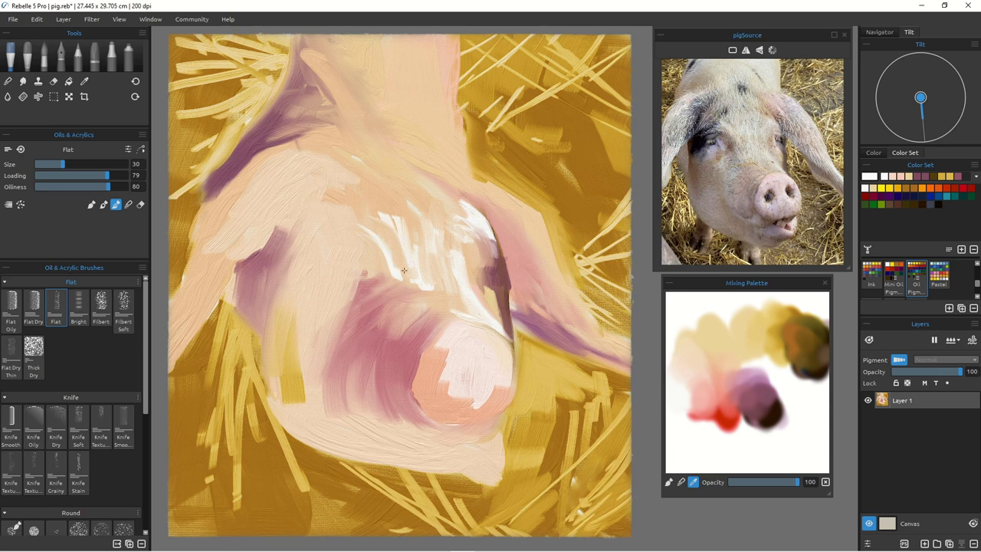
# Step: Blend short white strokes from the bridge of the nose into the purple shading above the snout and toward the near eye
pyautogui.moveTo(397, 268)
pyautogui.mouseDown()
pyautogui.moveTo(373, 222)
pyautogui.moveTo(388, 233)
pyautogui.mouseUp()
pyautogui.moveTo(401, 314); pyautogui.dragTo(377, 323)
pyautogui.moveTo(426, 296)
pyautogui.mouseDown()
pyautogui.moveTo(388, 330)
pyautogui.moveTo(397, 345)
pyautogui.mouseUp()
pyautogui.moveTo(439, 315)
pyautogui.mouseDown()
pyautogui.moveTo(409, 329)
pyautogui.moveTo(422, 330)
pyautogui.mouseUp()
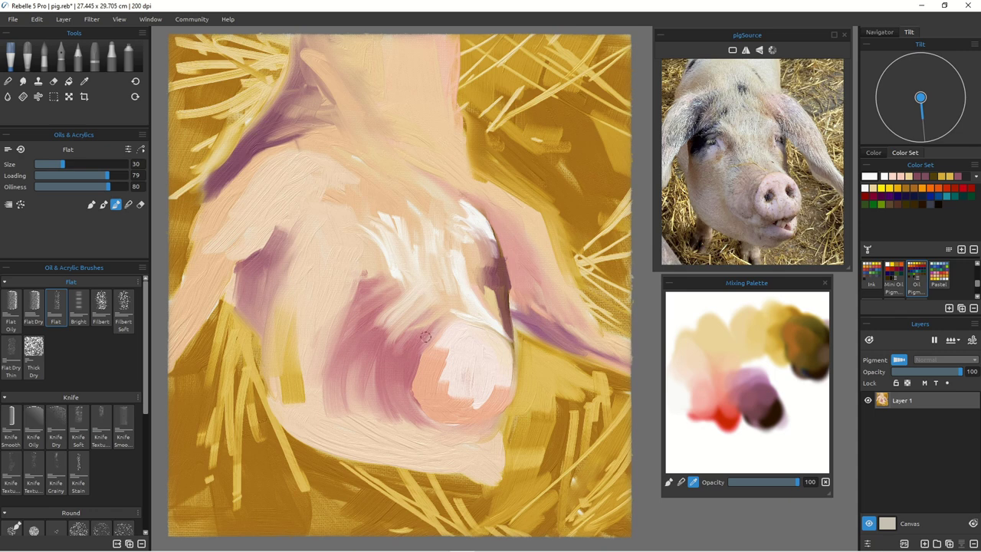
pyautogui.moveTo(403, 283); pyautogui.dragTo(380, 309)
pyautogui.moveTo(380, 261); pyautogui.dragTo(392, 285)
pyautogui.moveTo(370, 234)
pyautogui.mouseDown()
pyautogui.moveTo(390, 283)
pyautogui.moveTo(409, 293)
pyautogui.moveTo(373, 293)
pyautogui.mouseUp()
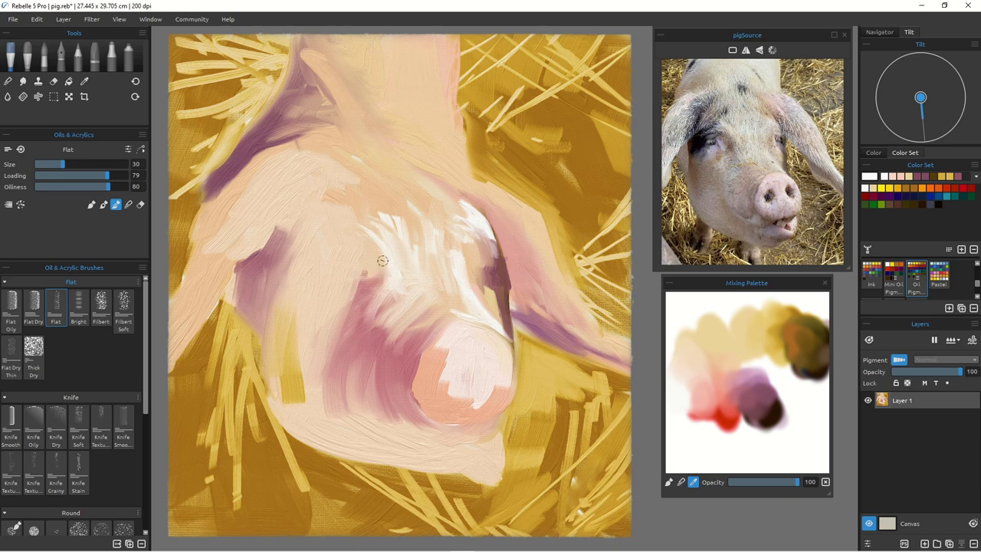
pyautogui.moveTo(368, 239)
pyautogui.mouseDown()
pyautogui.moveTo(326, 222)
pyautogui.moveTo(344, 198)
pyautogui.moveTo(363, 232)
pyautogui.mouseUp()
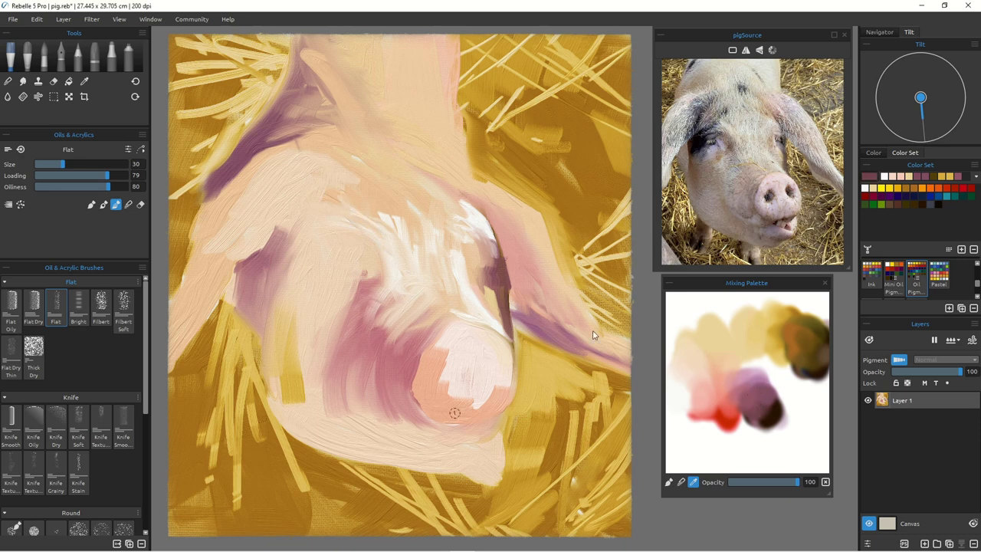
# Step: Paint a ragged dark purple patch around the near eye and a small matching mark at the far eye
pyautogui.moveTo(281, 231)
pyautogui.mouseDown()
pyautogui.moveTo(325, 194)
pyautogui.moveTo(269, 256)
pyautogui.moveTo(285, 246)
pyautogui.moveTo(262, 269)
pyautogui.moveTo(264, 308)
pyautogui.moveTo(272, 251)
pyautogui.moveTo(267, 295)
pyautogui.moveTo(289, 248)
pyautogui.moveTo(284, 291)
pyautogui.moveTo(292, 282)
pyautogui.moveTo(282, 262)
pyautogui.moveTo(307, 234)
pyautogui.moveTo(285, 272)
pyautogui.mouseUp()
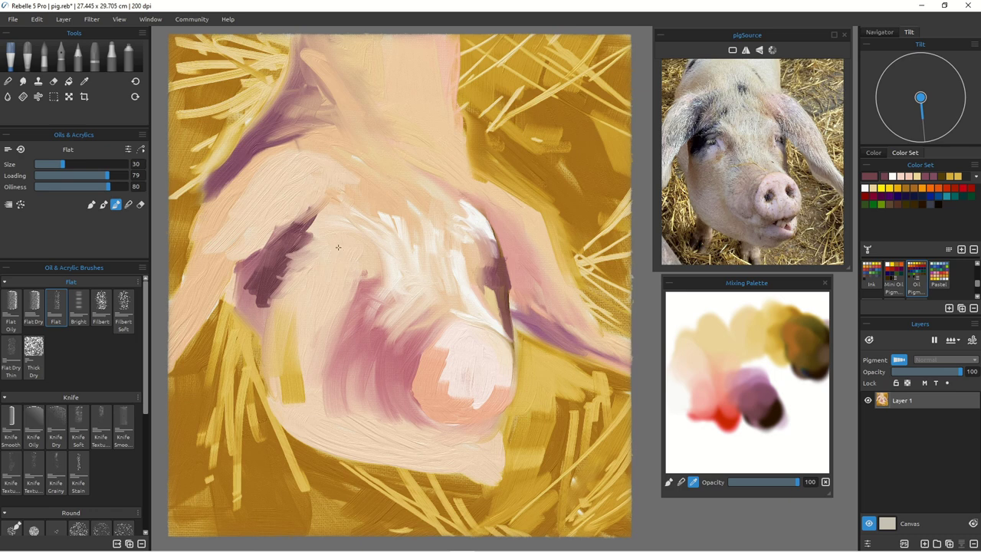
pyautogui.moveTo(344, 259); pyautogui.dragTo(355, 290)
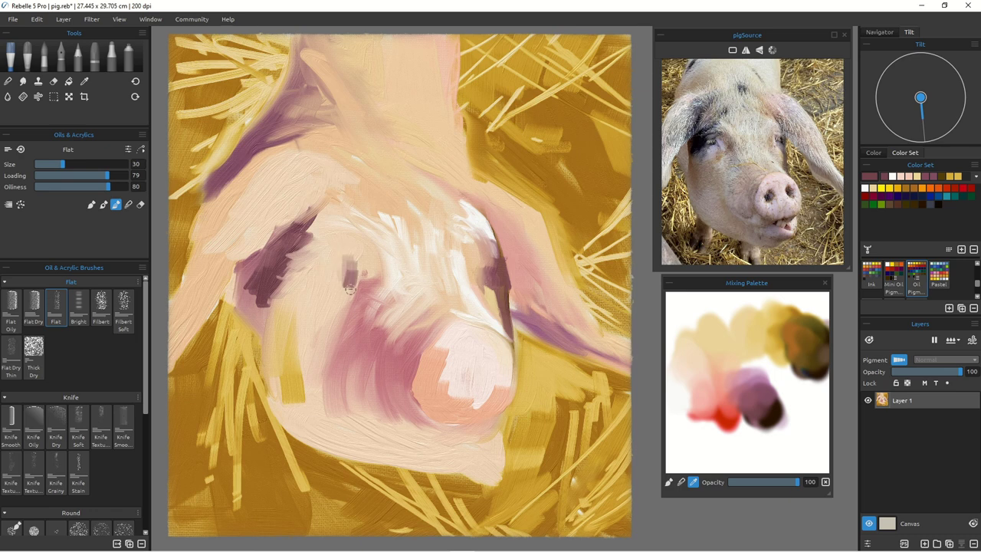
pyautogui.rightClick(350, 264)
pyautogui.click(440, 160)
pyautogui.moveTo(493, 270); pyautogui.dragTo(485, 280)
pyautogui.moveTo(354, 264)
pyautogui.mouseDown()
pyautogui.moveTo(367, 277)
pyautogui.moveTo(330, 271)
pyautogui.moveTo(346, 279)
pyautogui.moveTo(341, 270)
pyautogui.moveTo(301, 305)
pyautogui.moveTo(323, 243)
pyautogui.moveTo(295, 286)
pyautogui.moveTo(283, 247)
pyautogui.moveTo(315, 270)
pyautogui.moveTo(312, 242)
pyautogui.mouseUp()
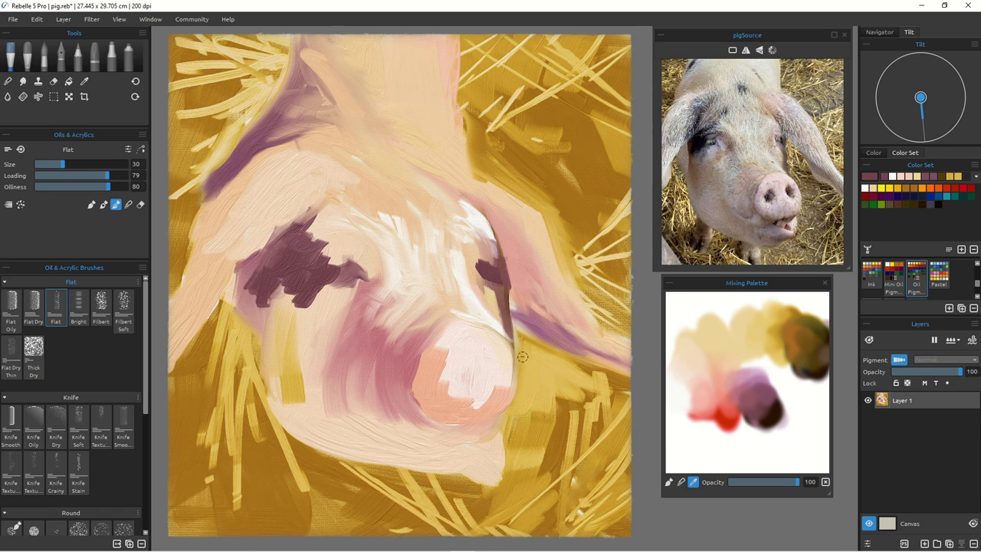
# Step: Sample straw yellow from the background beside the snout and paint it over the lower dark contour between face and ear
pyautogui.keyDown('alt'); pyautogui.click(526, 361); pyautogui.keyUp('alt')
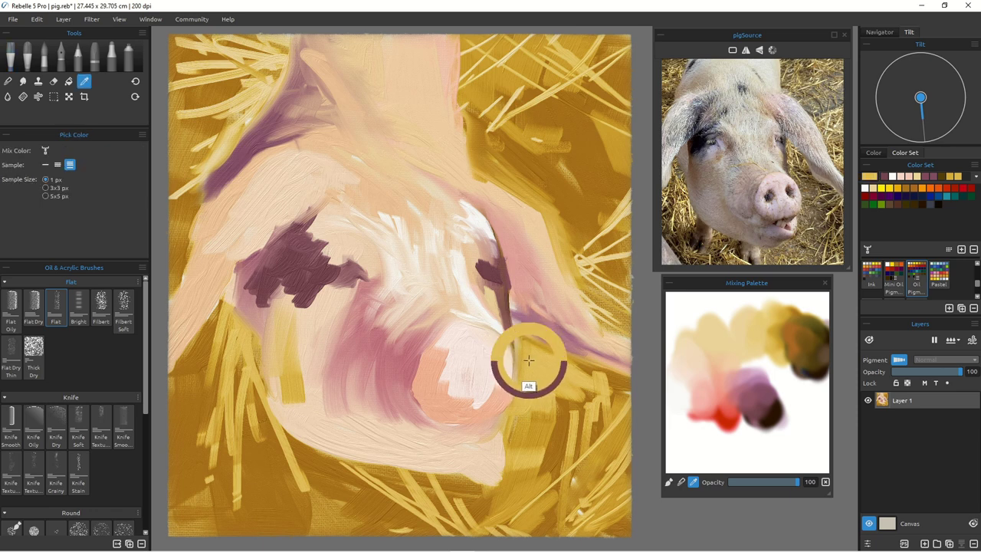
pyautogui.keyDown('alt'); pyautogui.click(528, 360); pyautogui.keyUp('alt')
pyautogui.keyDown('alt'); pyautogui.click(528, 351); pyautogui.keyUp('alt')
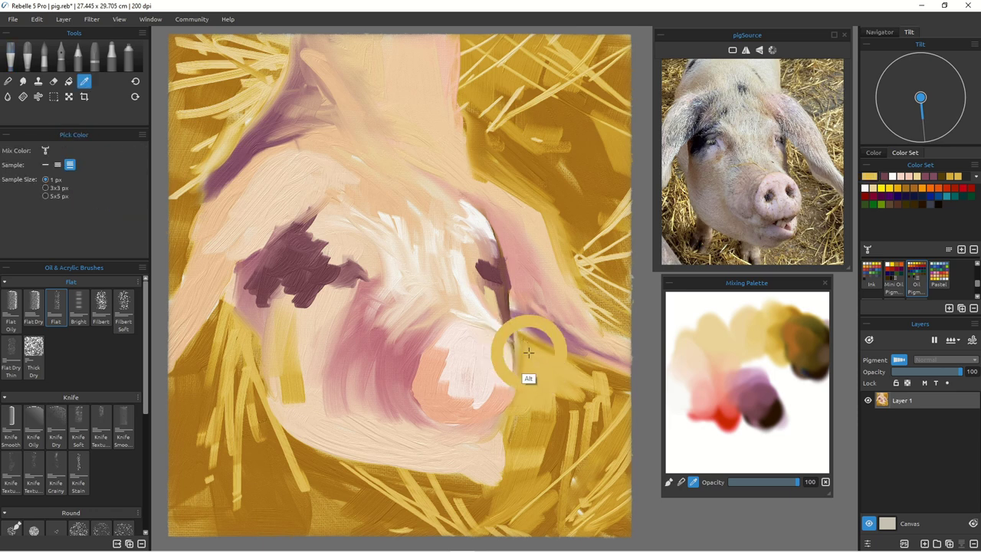
pyautogui.moveTo(490, 250)
pyautogui.mouseDown()
pyautogui.moveTo(500, 297)
pyautogui.moveTo(489, 253)
pyautogui.moveTo(501, 292)
pyautogui.moveTo(502, 276)
pyautogui.moveTo(527, 321)
pyautogui.moveTo(515, 299)
pyautogui.moveTo(504, 316)
pyautogui.moveTo(507, 303)
pyautogui.moveTo(541, 347)
pyautogui.mouseUp()
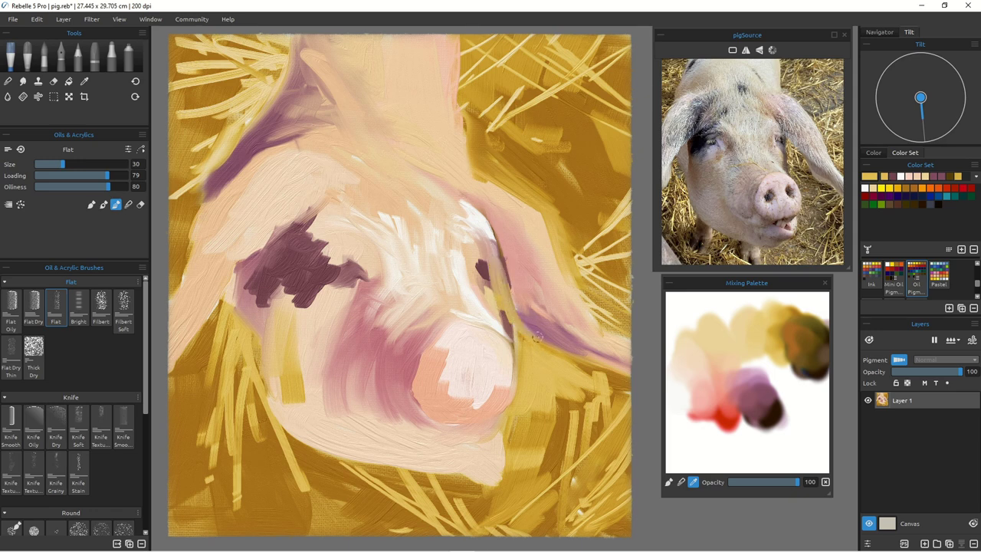
pyautogui.moveTo(496, 322); pyautogui.dragTo(515, 348)
pyautogui.moveTo(494, 316)
pyautogui.mouseDown()
pyautogui.moveTo(492, 275)
pyautogui.moveTo(515, 328)
pyautogui.mouseUp()
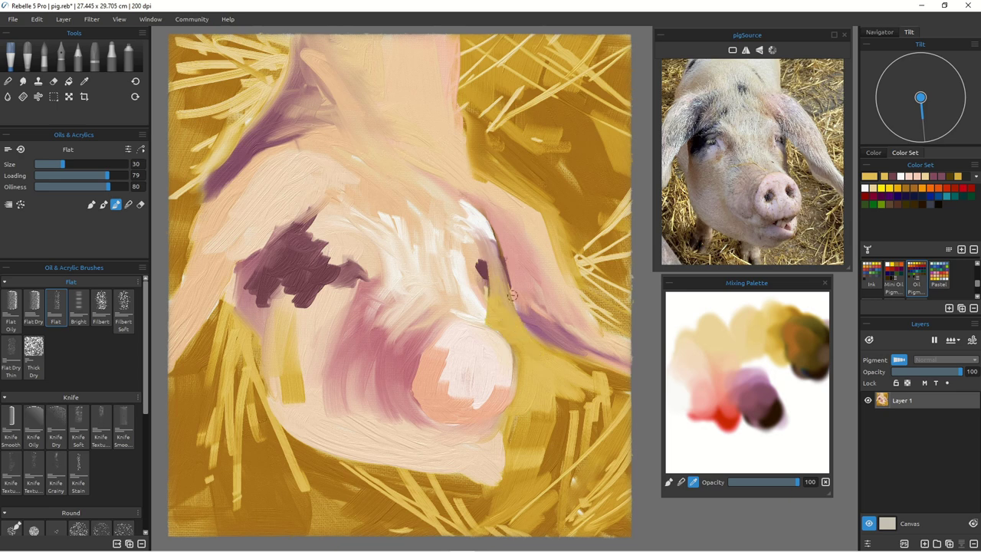
# Step: Carry the straw yellow up past the far eye, trimming the edge of the face and the ear's inner edge
pyautogui.moveTo(494, 267); pyautogui.dragTo(510, 311)
pyautogui.moveTo(486, 248)
pyautogui.mouseDown()
pyautogui.moveTo(524, 334)
pyautogui.moveTo(527, 316)
pyautogui.moveTo(501, 323)
pyautogui.moveTo(507, 299)
pyautogui.moveTo(528, 340)
pyautogui.moveTo(504, 287)
pyautogui.moveTo(528, 334)
pyautogui.mouseUp()
pyautogui.moveTo(489, 266); pyautogui.dragTo(481, 238)
pyautogui.moveTo(491, 272); pyautogui.dragTo(499, 284)
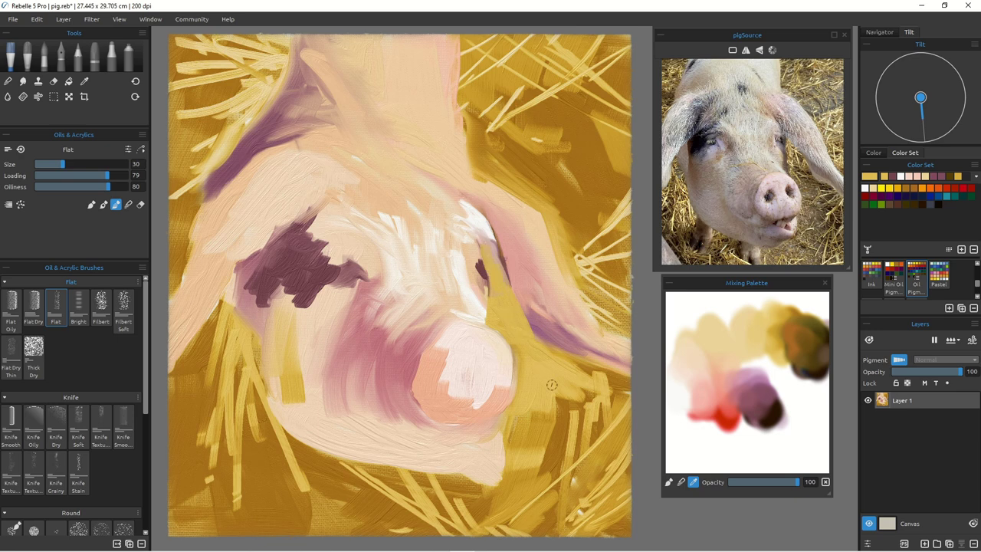
pyautogui.moveTo(488, 271); pyautogui.dragTo(488, 309)
# Step: Edge the face below the far eye with sampled dark purple and trim the inner side of the mark with cream
pyautogui.keyDown('alt'); pyautogui.click(481, 270); pyautogui.keyUp('alt')
pyautogui.moveTo(483, 276); pyautogui.dragTo(492, 325)
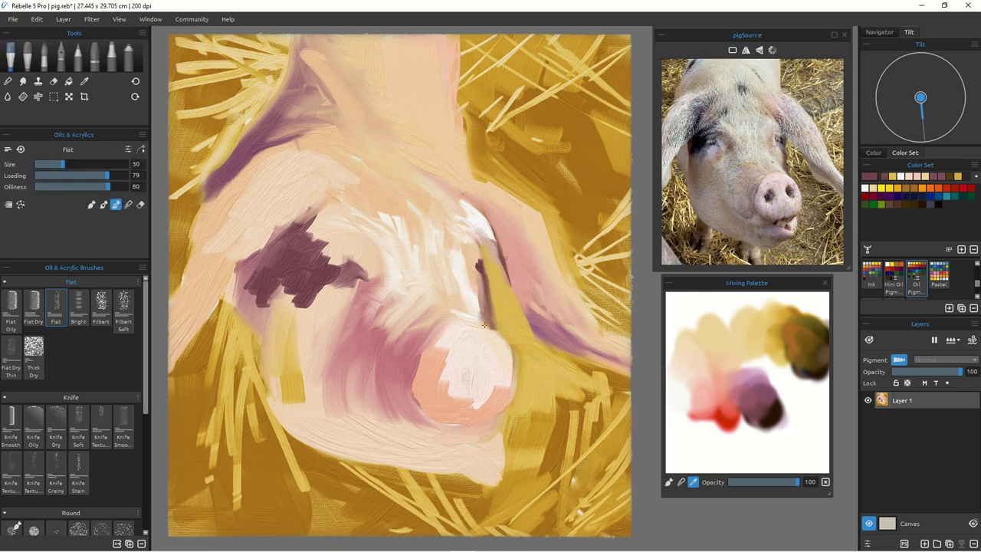
pyautogui.keyDown('alt'); pyautogui.click(469, 281); pyautogui.keyUp('alt')
pyautogui.moveTo(478, 270); pyautogui.dragTo(479, 308)
pyautogui.keyDown('alt'); pyautogui.click(477, 263); pyautogui.keyUp('alt')
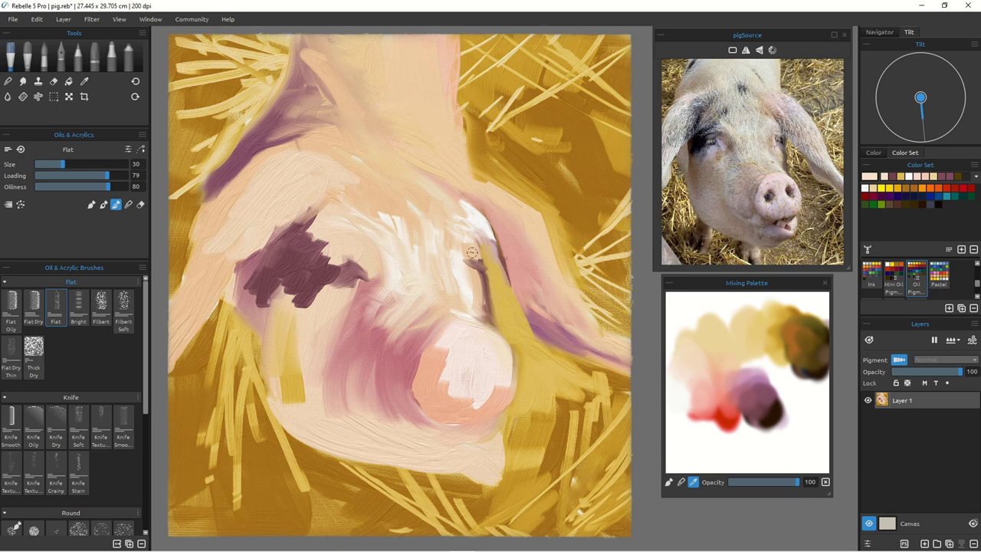
# Step: Sample pink and purple from the right ear and repaint its inner edge down from the far side of the forehead
pyautogui.keyDown('alt'); pyautogui.click(496, 230); pyautogui.keyUp('alt')
pyautogui.moveTo(502, 249)
pyautogui.mouseDown()
pyautogui.moveTo(476, 215)
pyautogui.moveTo(502, 257)
pyautogui.moveTo(475, 232)
pyautogui.moveTo(507, 258)
pyautogui.moveTo(459, 206)
pyautogui.moveTo(484, 237)
pyautogui.moveTo(459, 224)
pyautogui.moveTo(503, 256)
pyautogui.moveTo(536, 324)
pyautogui.moveTo(500, 248)
pyautogui.moveTo(529, 312)
pyautogui.mouseUp()
pyautogui.keyDown('alt'); pyautogui.click(535, 324); pyautogui.keyUp('alt')
# Step: Sample cream from the bridge of the nose and blend strokes over the right ear's purple shading toward its tip
pyautogui.keyDown('alt'); pyautogui.click(460, 245); pyautogui.keyUp('alt')
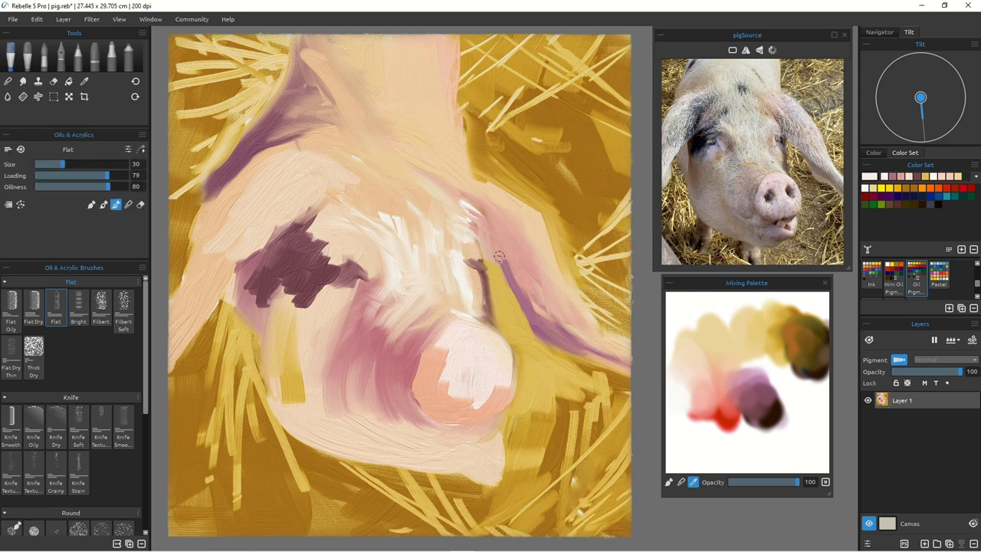
pyautogui.keyDown('alt'); pyautogui.click(433, 245); pyautogui.keyUp('alt')
pyautogui.keyDown('alt'); pyautogui.click(437, 254); pyautogui.keyUp('alt')
pyautogui.moveTo(500, 259)
pyautogui.mouseDown()
pyautogui.moveTo(514, 234)
pyautogui.moveTo(532, 299)
pyautogui.moveTo(505, 215)
pyautogui.moveTo(512, 270)
pyautogui.moveTo(495, 214)
pyautogui.moveTo(497, 238)
pyautogui.moveTo(482, 233)
pyautogui.moveTo(491, 253)
pyautogui.moveTo(489, 212)
pyautogui.moveTo(516, 264)
pyautogui.moveTo(527, 248)
pyautogui.moveTo(535, 301)
pyautogui.moveTo(541, 295)
pyautogui.moveTo(552, 317)
pyautogui.moveTo(544, 274)
pyautogui.moveTo(573, 324)
pyautogui.moveTo(560, 288)
pyautogui.moveTo(606, 346)
pyautogui.mouseUp()
pyautogui.moveTo(565, 297); pyautogui.dragTo(602, 337)
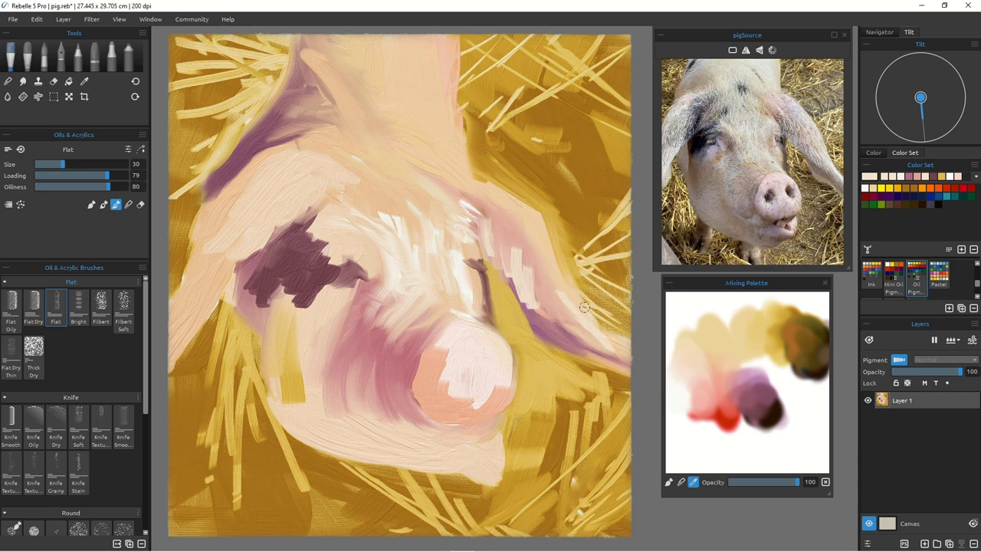
# Step: Switch the brush to plain painting and lay cream highlight strokes along the upper part of the right ear
pyautogui.click(90, 204)
pyautogui.moveTo(559, 288)
pyautogui.mouseDown()
pyautogui.moveTo(544, 255)
pyautogui.moveTo(567, 286)
pyautogui.mouseUp()
pyautogui.moveTo(508, 202); pyautogui.dragTo(541, 260)
pyautogui.moveTo(505, 218); pyautogui.dragTo(549, 277)
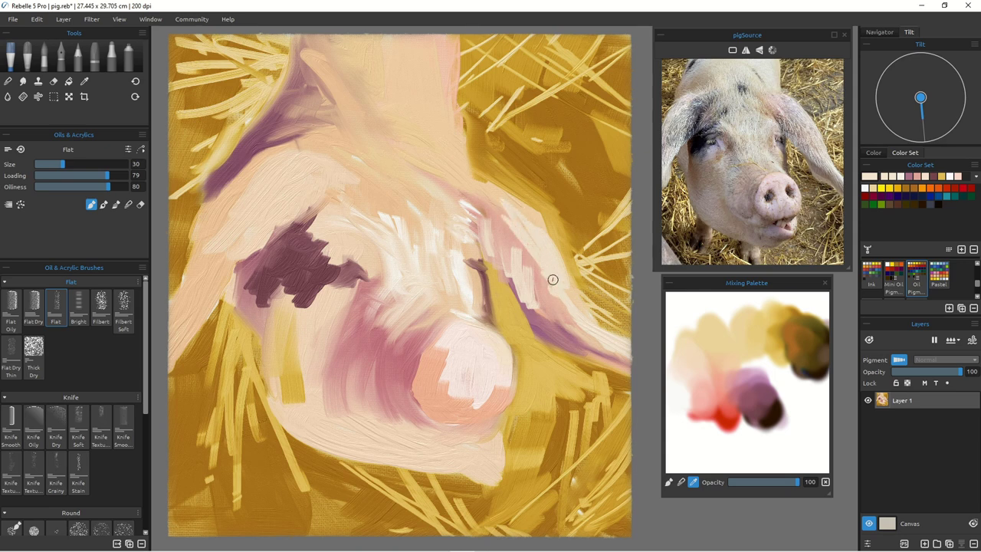
# Step: Sample dark ochre from the background and paint it into the gap between the face and right ear and beside the snout
pyautogui.keyDown('alt'); pyautogui.click(497, 295); pyautogui.keyUp('alt')
pyautogui.keyDown('alt'); pyautogui.click(560, 407); pyautogui.keyUp('alt')
pyautogui.moveTo(495, 287)
pyautogui.mouseDown()
pyautogui.moveTo(491, 318)
pyautogui.moveTo(520, 331)
pyautogui.moveTo(497, 323)
pyautogui.moveTo(517, 313)
pyautogui.moveTo(523, 330)
pyautogui.moveTo(518, 311)
pyautogui.moveTo(536, 347)
pyautogui.moveTo(524, 326)
pyautogui.moveTo(535, 347)
pyautogui.moveTo(563, 358)
pyautogui.moveTo(520, 346)
pyautogui.mouseUp()
pyautogui.moveTo(577, 360)
pyautogui.mouseDown()
pyautogui.moveTo(524, 381)
pyautogui.moveTo(572, 371)
pyautogui.moveTo(534, 413)
pyautogui.moveTo(544, 422)
pyautogui.mouseUp()
pyautogui.moveTo(547, 355); pyautogui.dragTo(516, 391)
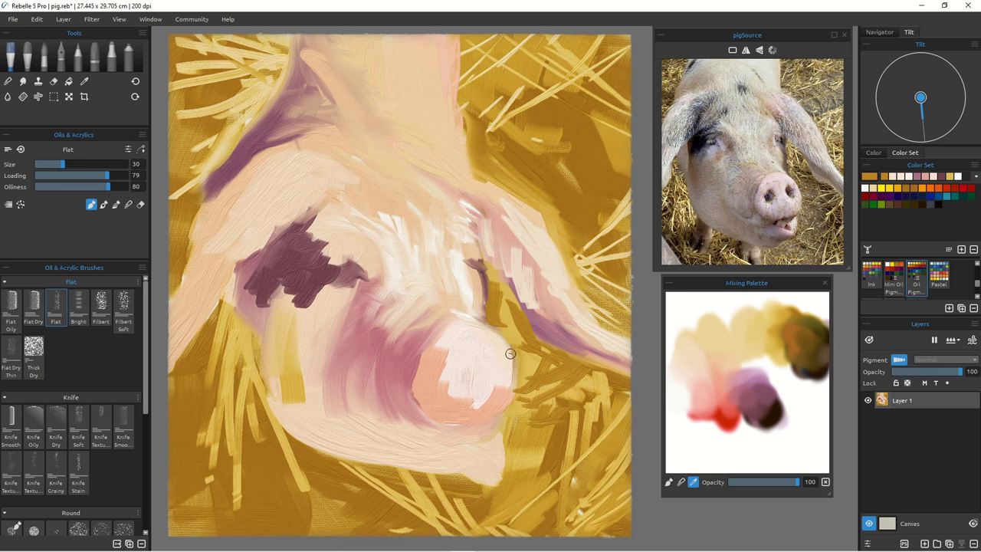
# Step: Redefine the outline of the snout, mouth and underside of the jaw by painting dark ochre background around them
pyautogui.moveTo(517, 353)
pyautogui.mouseDown()
pyautogui.moveTo(495, 444)
pyautogui.moveTo(505, 416)
pyautogui.moveTo(507, 469)
pyautogui.mouseUp()
pyautogui.moveTo(503, 431); pyautogui.dragTo(503, 475)
pyautogui.moveTo(518, 406); pyautogui.dragTo(552, 459)
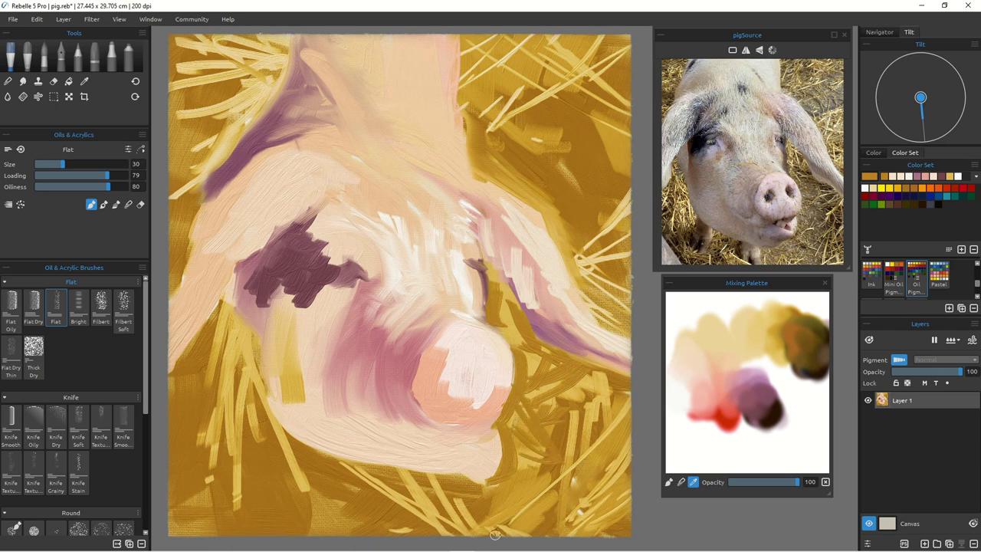
pyautogui.moveTo(499, 433); pyautogui.dragTo(495, 427)
pyautogui.moveTo(478, 472)
pyautogui.mouseDown()
pyautogui.moveTo(504, 467)
pyautogui.moveTo(474, 484)
pyautogui.moveTo(363, 453)
pyautogui.moveTo(387, 460)
pyautogui.moveTo(364, 464)
pyautogui.moveTo(394, 472)
pyautogui.moveTo(269, 407)
pyautogui.moveTo(407, 477)
pyautogui.moveTo(311, 440)
pyautogui.moveTo(344, 479)
pyautogui.mouseUp()
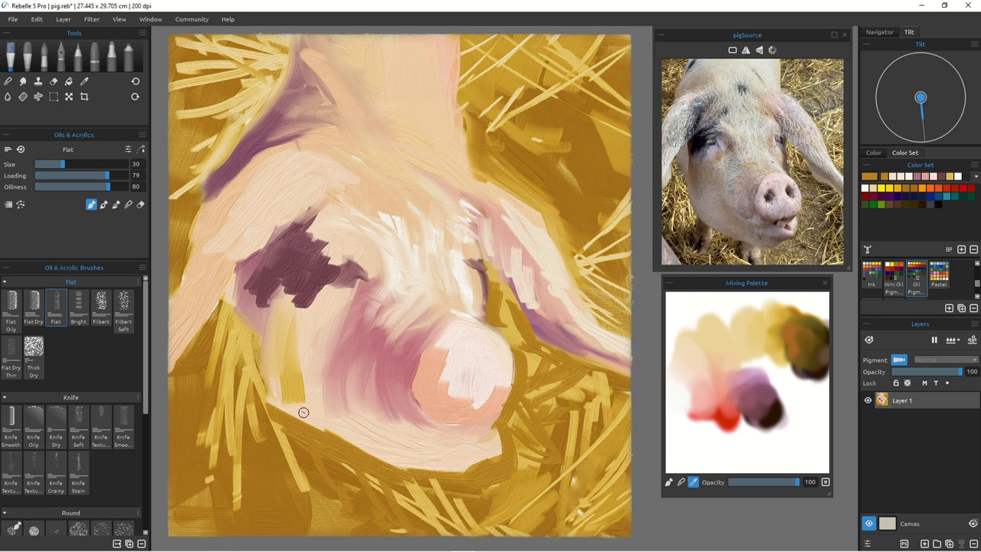
# Step: Trim the lower left cheek by painting straw yellow sampled from the background over its outer edge
pyautogui.moveTo(268, 339); pyautogui.dragTo(290, 411)
pyautogui.keyDown('alt'); pyautogui.click(246, 349); pyautogui.keyUp('alt')
pyautogui.moveTo(263, 342); pyautogui.dragTo(283, 407)
pyautogui.moveTo(258, 342); pyautogui.dragTo(272, 408)
pyautogui.moveTo(259, 387)
pyautogui.mouseDown()
pyautogui.moveTo(266, 411)
pyautogui.moveTo(299, 430)
pyautogui.mouseUp()
pyautogui.moveTo(300, 420); pyautogui.dragTo(313, 422)
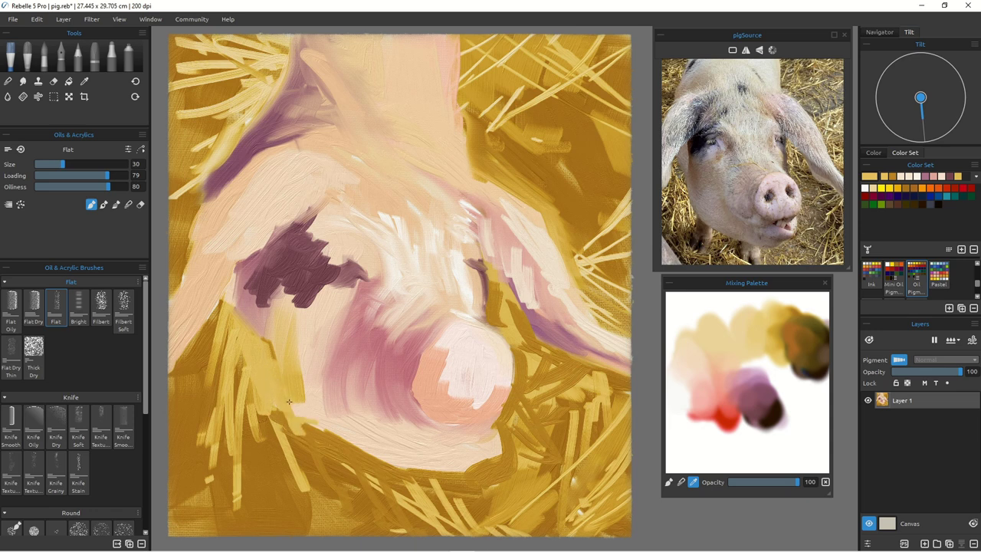
pyautogui.moveTo(267, 343); pyautogui.dragTo(286, 396)
# Step: Paint pale strokes over the purple shading left of the eye patch and down the cheek's outer edge
pyautogui.moveTo(251, 261)
pyautogui.mouseDown()
pyautogui.moveTo(258, 312)
pyautogui.moveTo(253, 256)
pyautogui.moveTo(265, 337)
pyautogui.mouseUp()
pyautogui.moveTo(256, 253); pyautogui.dragTo(270, 320)
pyautogui.moveTo(263, 284)
pyautogui.mouseDown()
pyautogui.moveTo(274, 387)
pyautogui.moveTo(304, 419)
pyautogui.mouseUp()
pyautogui.moveTo(244, 264); pyautogui.dragTo(250, 315)
# Step: Sample peach from the left ear and cream from the forehead, and paint them along the ear's inner edge
pyautogui.keyDown('alt'); pyautogui.click(218, 270); pyautogui.keyUp('alt')
pyautogui.moveTo(240, 261)
pyautogui.mouseDown()
pyautogui.moveTo(239, 293)
pyautogui.moveTo(171, 376)
pyautogui.mouseUp()
pyautogui.press('alt')
pyautogui.keyDown('alt'); pyautogui.click(392, 233); pyautogui.keyUp('alt')
pyautogui.moveTo(248, 240); pyautogui.dragTo(225, 285)
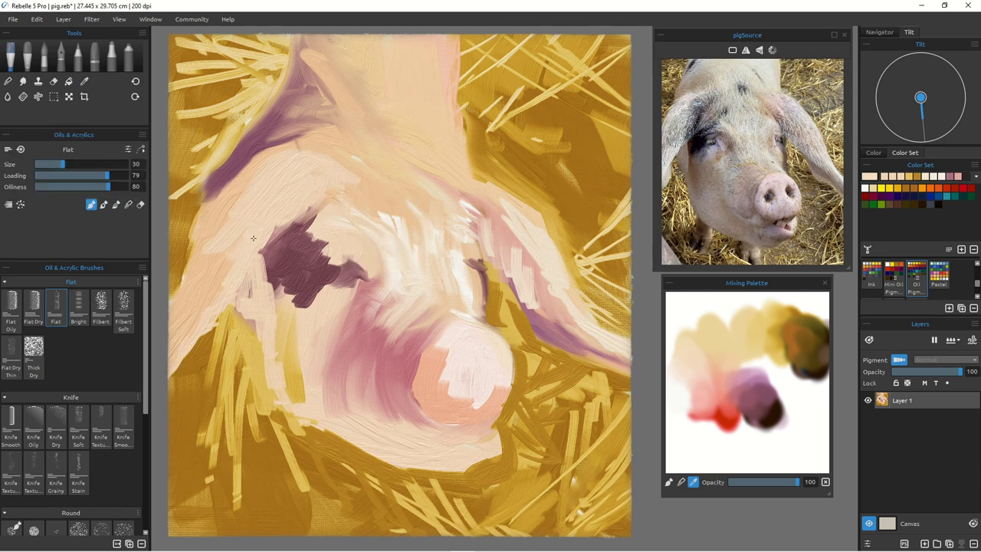
# Step: Sample white from the forehead highlights and cover the left ear with long strokes from its base to the tip
pyautogui.keyDown('alt'); pyautogui.click(388, 220); pyautogui.keyUp('alt')
pyautogui.moveTo(244, 234)
pyautogui.mouseDown()
pyautogui.moveTo(233, 280)
pyautogui.moveTo(170, 374)
pyautogui.mouseUp()
pyautogui.moveTo(205, 326)
pyautogui.mouseDown()
pyautogui.moveTo(171, 383)
pyautogui.moveTo(206, 273)
pyautogui.moveTo(167, 372)
pyautogui.mouseUp()
pyautogui.moveTo(268, 170); pyautogui.dragTo(220, 211)
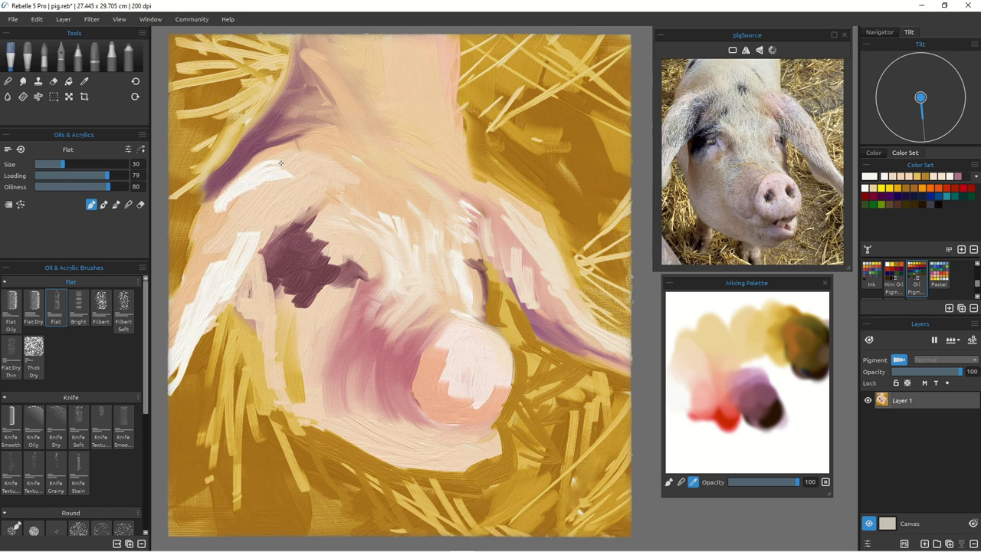
pyautogui.moveTo(264, 160); pyautogui.dragTo(212, 211)
pyautogui.moveTo(238, 180)
pyautogui.mouseDown()
pyautogui.moveTo(210, 212)
pyautogui.moveTo(234, 208)
pyautogui.moveTo(219, 225)
pyautogui.moveTo(251, 217)
pyautogui.moveTo(217, 278)
pyautogui.moveTo(201, 228)
pyautogui.moveTo(197, 270)
pyautogui.moveTo(196, 247)
pyautogui.moveTo(172, 314)
pyautogui.moveTo(172, 355)
pyautogui.mouseUp()
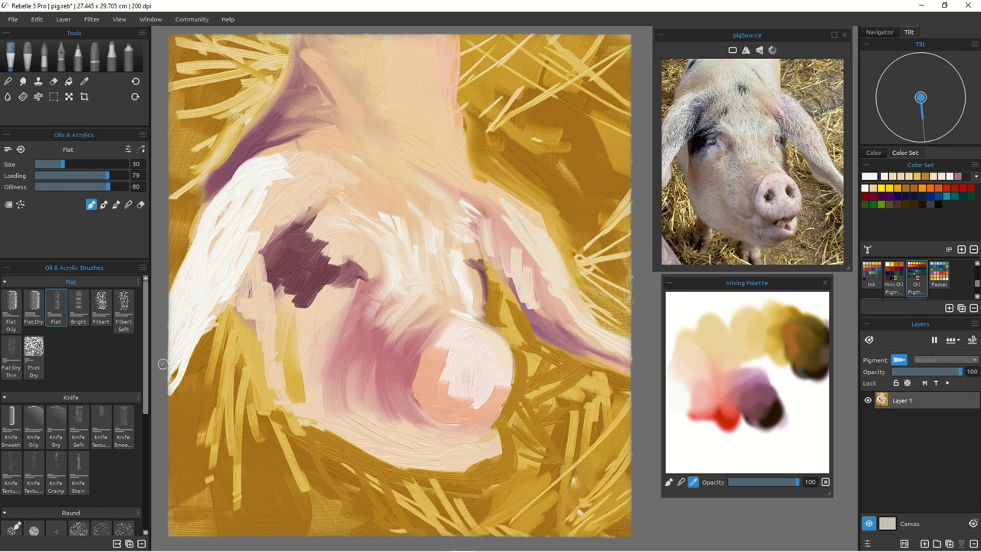
# Step: Paint light pink beside the left eye patch and purple strokes above it along the ear's inner edge
pyautogui.click(701, 376)
pyautogui.moveTo(259, 252)
pyautogui.mouseDown()
pyautogui.moveTo(246, 285)
pyautogui.moveTo(261, 307)
pyautogui.mouseUp()
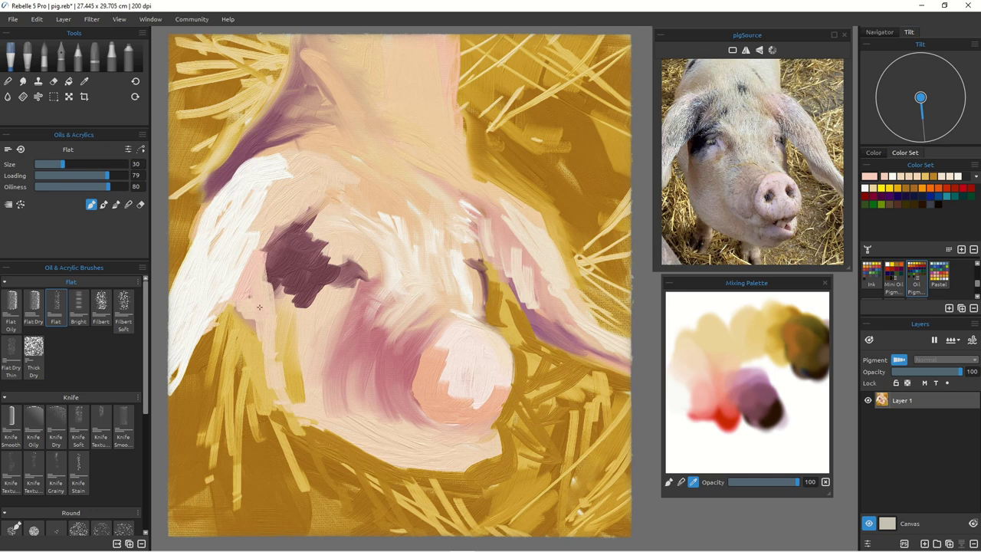
pyautogui.click(744, 382)
pyautogui.moveTo(270, 230)
pyautogui.mouseDown()
pyautogui.moveTo(295, 197)
pyautogui.moveTo(283, 227)
pyautogui.moveTo(306, 208)
pyautogui.moveTo(295, 220)
pyautogui.mouseUp()
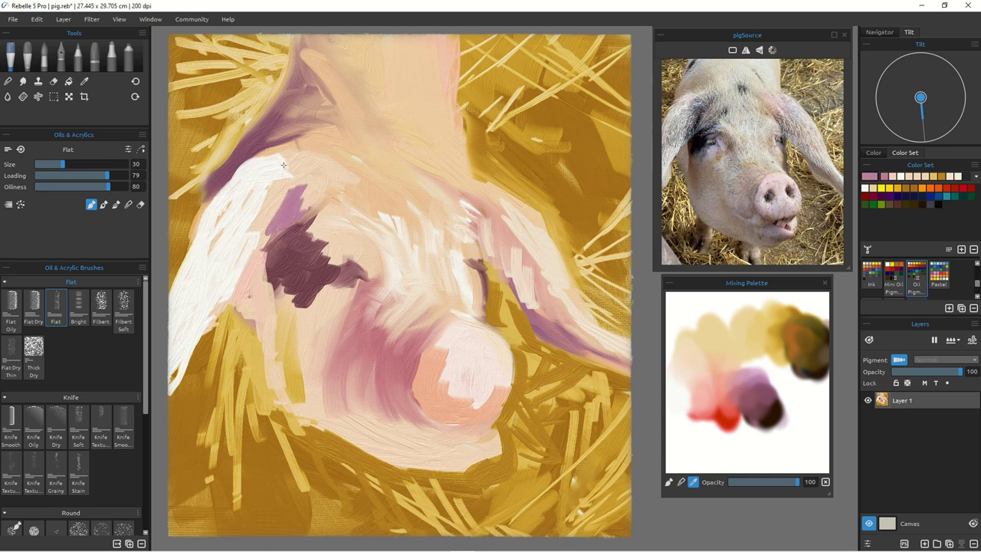
pyautogui.moveTo(285, 164); pyautogui.dragTo(256, 230)
# Step: Darken the left eye patch with dark brown hatched strokes and extend a mauve streak below it down the cheek
pyautogui.click(768, 416)
pyautogui.moveTo(295, 190)
pyautogui.mouseDown()
pyautogui.moveTo(259, 217)
pyautogui.moveTo(278, 223)
pyautogui.moveTo(290, 246)
pyautogui.moveTo(273, 257)
pyautogui.moveTo(278, 274)
pyautogui.moveTo(300, 270)
pyautogui.moveTo(298, 285)
pyautogui.moveTo(311, 250)
pyautogui.moveTo(303, 280)
pyautogui.moveTo(316, 285)
pyautogui.mouseUp()
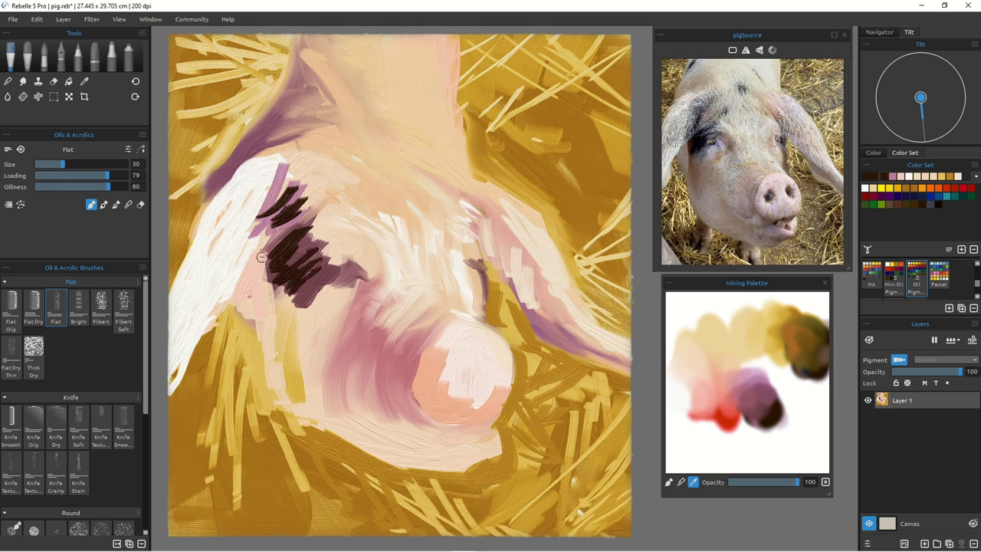
pyautogui.moveTo(260, 263)
pyautogui.mouseDown()
pyautogui.moveTo(273, 281)
pyautogui.moveTo(270, 261)
pyautogui.moveTo(280, 287)
pyautogui.moveTo(289, 273)
pyautogui.moveTo(280, 299)
pyautogui.mouseUp()
pyautogui.click(758, 394)
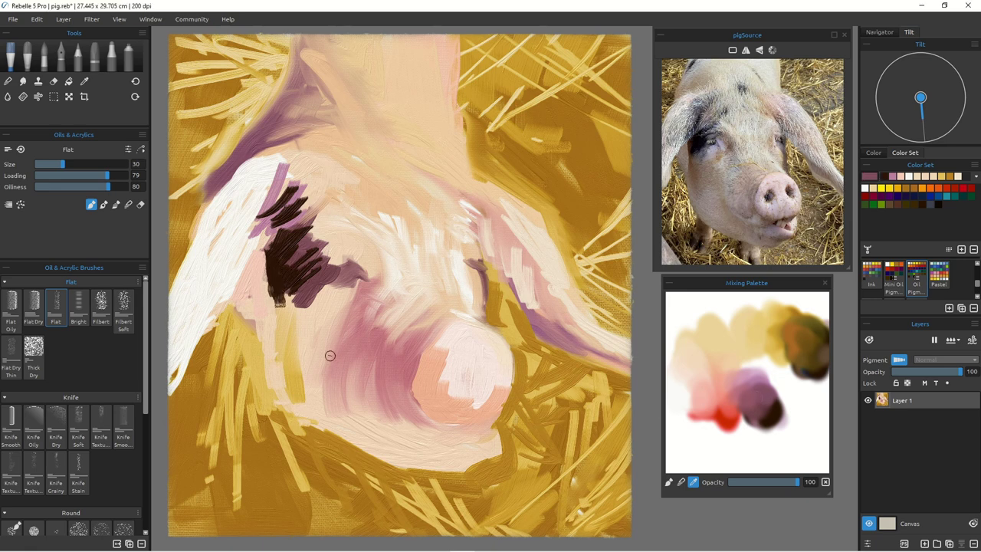
pyautogui.moveTo(276, 295)
pyautogui.mouseDown()
pyautogui.moveTo(282, 345)
pyautogui.moveTo(297, 312)
pyautogui.mouseUp()
# Step: Pick pink and golden ochre from the mixing palette and paint the ochre across the cheek down to the snout
pyautogui.click(732, 376)
pyautogui.click(774, 340)
pyautogui.moveTo(305, 309)
pyautogui.mouseDown()
pyautogui.moveTo(306, 352)
pyautogui.moveTo(322, 331)
pyautogui.moveTo(336, 337)
pyautogui.moveTo(384, 416)
pyautogui.moveTo(429, 428)
pyautogui.mouseUp()
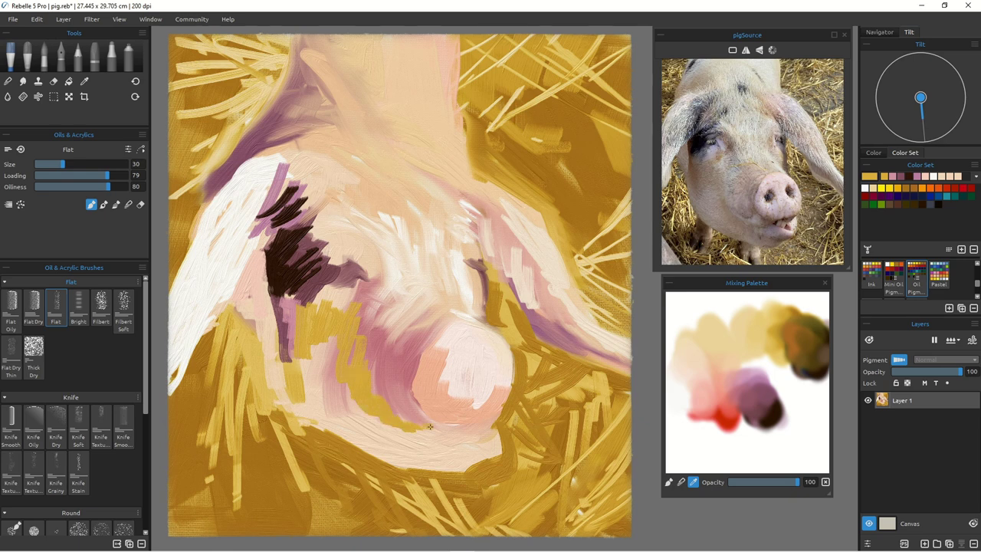
# Step: Add dark olive and brown strokes to the shadow under the left side of the snout
pyautogui.click(783, 351)
pyautogui.moveTo(406, 393); pyautogui.dragTo(439, 437)
pyautogui.moveTo(401, 398); pyautogui.dragTo(412, 426)
pyautogui.click(791, 350)
pyautogui.moveTo(405, 394)
pyautogui.mouseDown()
pyautogui.moveTo(440, 436)
pyautogui.moveTo(402, 420)
pyautogui.mouseUp()
pyautogui.moveTo(367, 391)
pyautogui.mouseDown()
pyautogui.moveTo(390, 427)
pyautogui.moveTo(368, 415)
pyautogui.mouseUp()
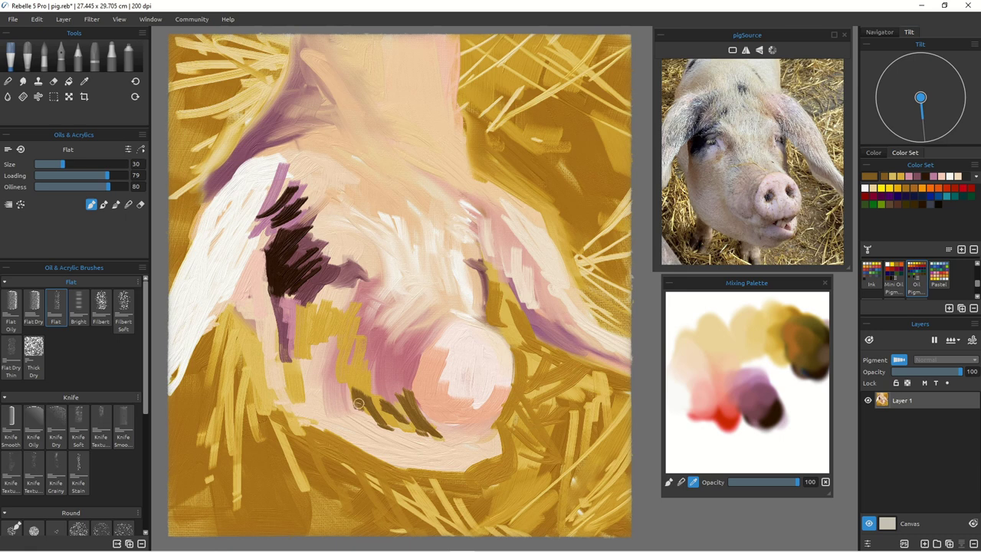
# Step: Paint brown strokes down the left cheek and across the ochre area toward the jaw
pyautogui.moveTo(333, 331)
pyautogui.mouseDown()
pyautogui.moveTo(325, 360)
pyautogui.moveTo(312, 362)
pyautogui.moveTo(319, 381)
pyautogui.moveTo(302, 377)
pyautogui.moveTo(305, 392)
pyautogui.mouseUp()
pyautogui.click(792, 348)
pyautogui.moveTo(305, 346)
pyautogui.mouseDown()
pyautogui.moveTo(308, 394)
pyautogui.moveTo(326, 408)
pyautogui.mouseUp()
pyautogui.moveTo(313, 360)
pyautogui.mouseDown()
pyautogui.moveTo(315, 399)
pyautogui.moveTo(347, 423)
pyautogui.mouseUp()
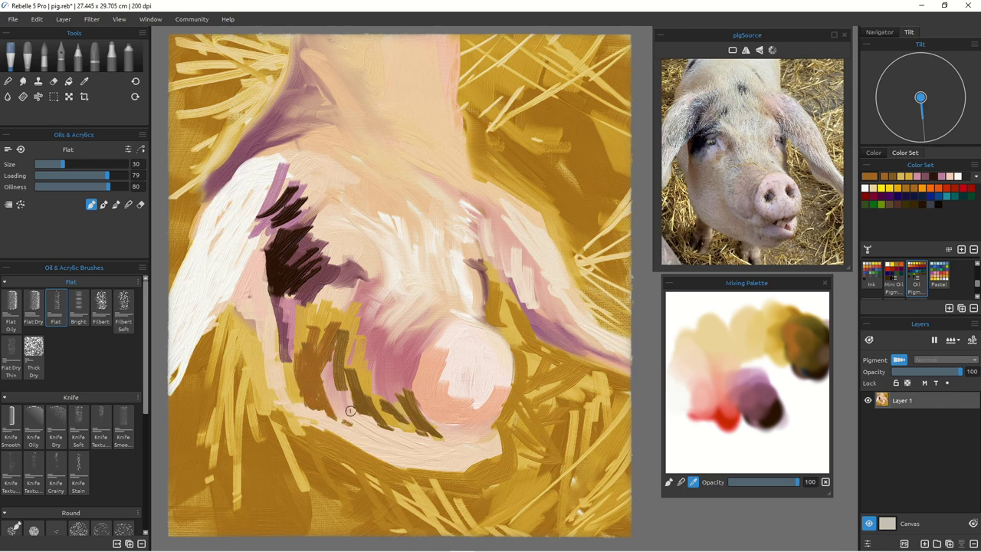
pyautogui.moveTo(387, 383); pyautogui.dragTo(403, 407)
# Step: Switch the brush to blending and smear the brown and olive strokes between the cheek and snout
pyautogui.click(116, 205)
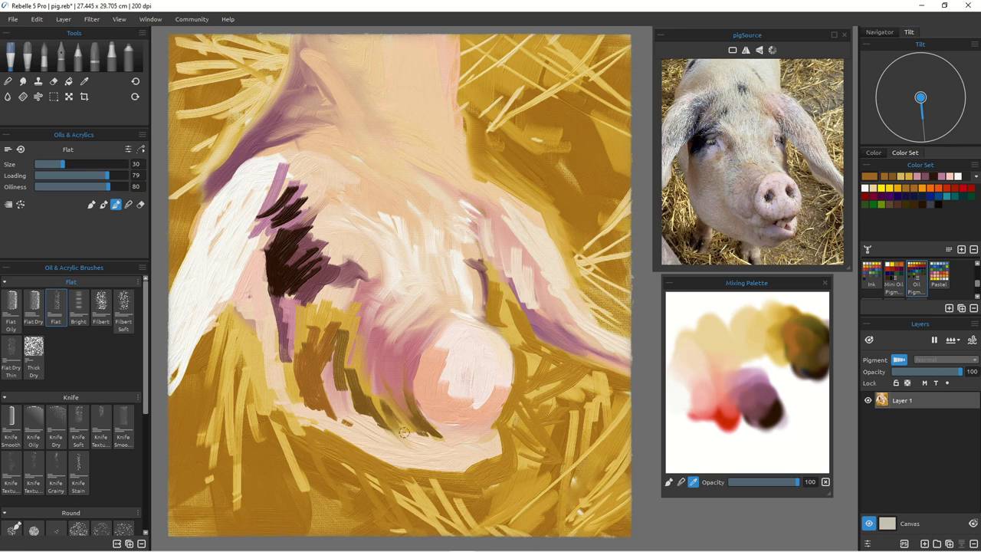
pyautogui.moveTo(351, 389); pyautogui.dragTo(385, 441)
pyautogui.moveTo(363, 380)
pyautogui.mouseDown()
pyautogui.moveTo(369, 417)
pyautogui.moveTo(358, 414)
pyautogui.mouseUp()
pyautogui.moveTo(347, 326)
pyautogui.mouseDown()
pyautogui.moveTo(364, 393)
pyautogui.moveTo(359, 423)
pyautogui.moveTo(340, 347)
pyautogui.moveTo(342, 409)
pyautogui.moveTo(336, 334)
pyautogui.mouseUp()
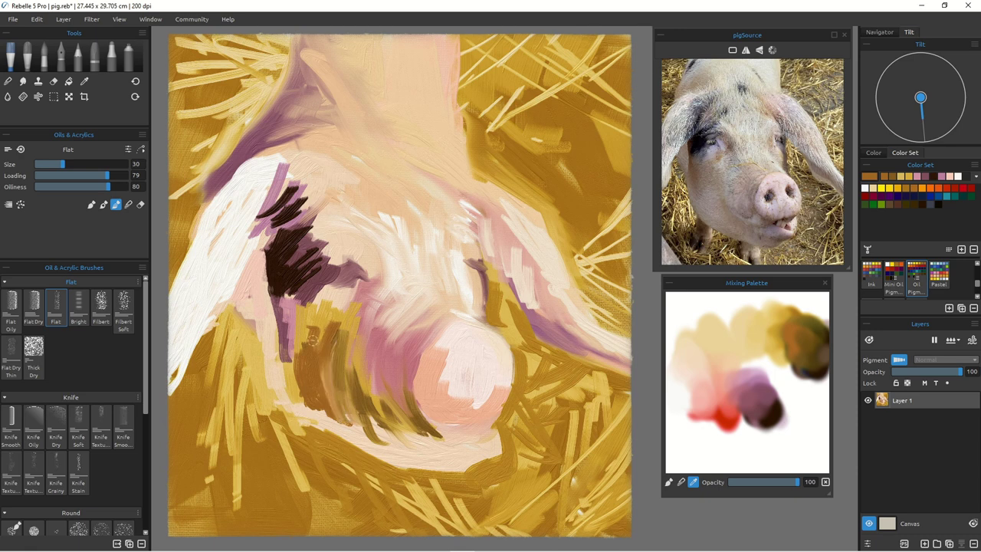
# Step: Blend the dark eye patch downward into the purple and ochre strokes of the cheek
pyautogui.moveTo(287, 294); pyautogui.dragTo(296, 352)
pyautogui.moveTo(304, 277)
pyautogui.mouseDown()
pyautogui.moveTo(295, 342)
pyautogui.moveTo(306, 346)
pyautogui.moveTo(319, 305)
pyautogui.moveTo(313, 336)
pyautogui.mouseUp()
pyautogui.moveTo(335, 282)
pyautogui.mouseDown()
pyautogui.moveTo(316, 338)
pyautogui.moveTo(345, 302)
pyautogui.moveTo(313, 367)
pyautogui.mouseUp()
pyautogui.moveTo(305, 292)
pyautogui.mouseDown()
pyautogui.moveTo(303, 375)
pyautogui.moveTo(287, 290)
pyautogui.moveTo(281, 298)
pyautogui.moveTo(291, 337)
pyautogui.moveTo(295, 312)
pyautogui.mouseUp()
pyautogui.moveTo(293, 349); pyautogui.dragTo(300, 394)
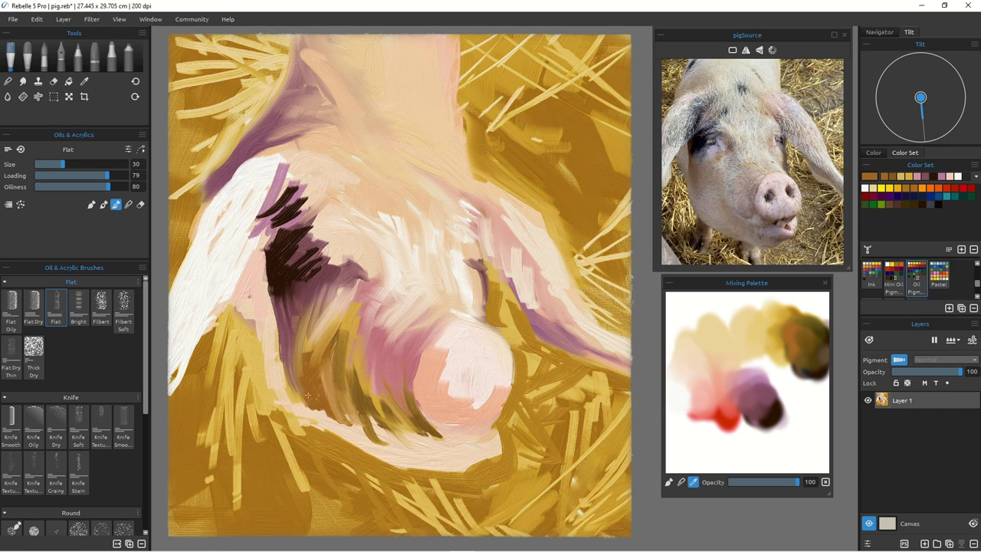
# Step: Blend the cheek's brown shading along the jaw and under the snout toward the chin
pyautogui.moveTo(339, 428)
pyautogui.mouseDown()
pyautogui.moveTo(315, 397)
pyautogui.moveTo(319, 379)
pyautogui.moveTo(315, 394)
pyautogui.moveTo(291, 367)
pyautogui.mouseUp()
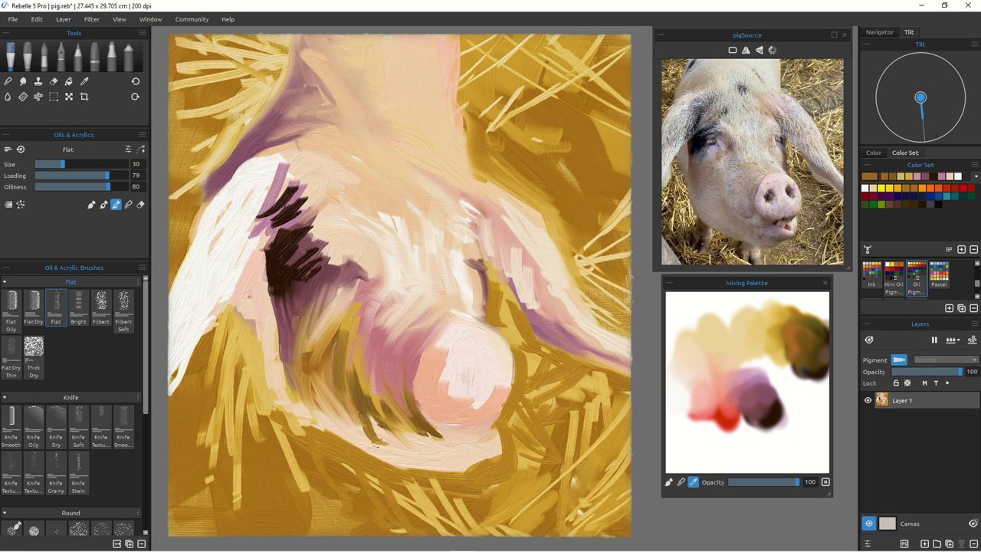
pyautogui.moveTo(387, 445); pyautogui.dragTo(335, 396)
pyautogui.moveTo(395, 448)
pyautogui.mouseDown()
pyautogui.moveTo(326, 412)
pyautogui.moveTo(316, 394)
pyautogui.moveTo(381, 452)
pyautogui.moveTo(316, 402)
pyautogui.mouseUp()
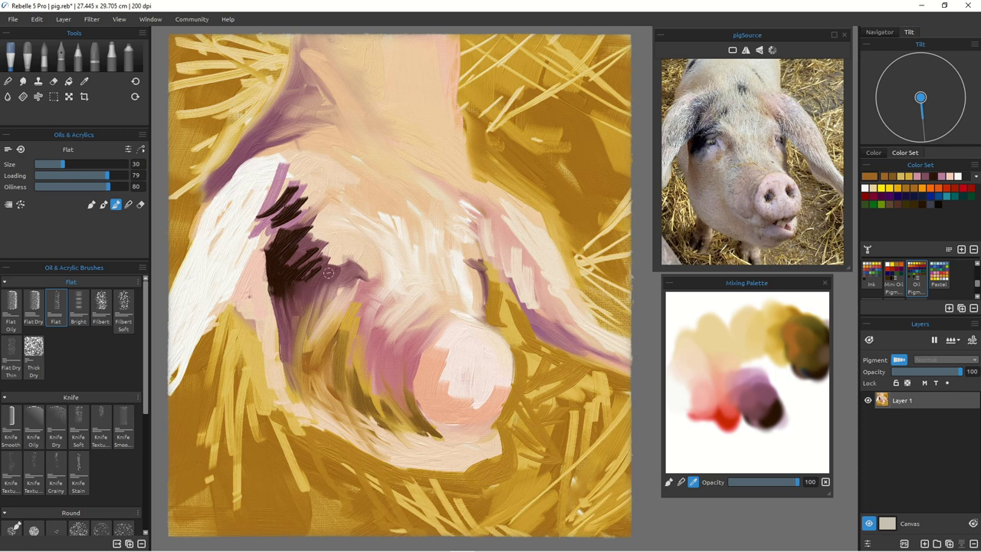
pyautogui.moveTo(410, 430); pyautogui.dragTo(444, 433)
pyautogui.moveTo(381, 417)
pyautogui.mouseDown()
pyautogui.moveTo(431, 443)
pyautogui.moveTo(428, 460)
pyautogui.moveTo(393, 442)
pyautogui.mouseUp()
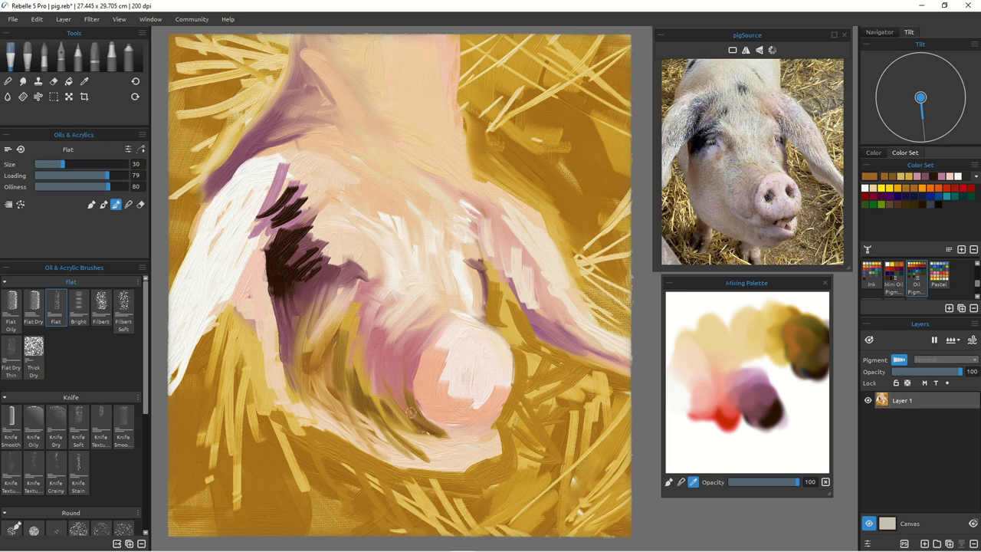
pyautogui.moveTo(437, 437)
pyautogui.mouseDown()
pyautogui.moveTo(482, 455)
pyautogui.moveTo(471, 453)
pyautogui.moveTo(462, 448)
pyautogui.moveTo(497, 453)
pyautogui.moveTo(423, 431)
pyautogui.moveTo(467, 455)
pyautogui.moveTo(440, 424)
pyautogui.moveTo(468, 463)
pyautogui.mouseUp()
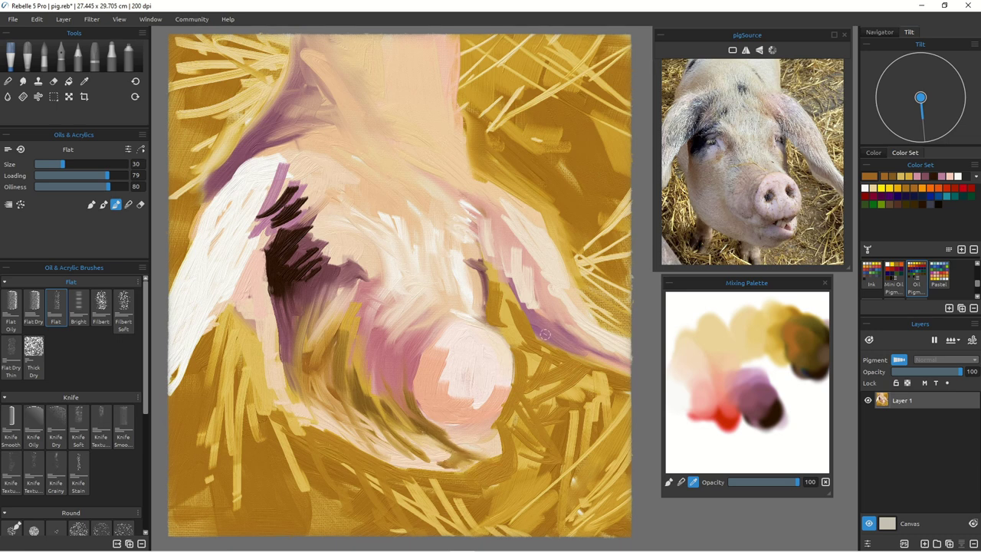
# Step: Blend purple along the underside of the chin and mauve down the cheek's left contour below the eye patch
pyautogui.click(746, 373)
pyautogui.moveTo(461, 466)
pyautogui.mouseDown()
pyautogui.moveTo(528, 450)
pyautogui.moveTo(460, 484)
pyautogui.moveTo(473, 460)
pyautogui.moveTo(459, 462)
pyautogui.moveTo(475, 460)
pyautogui.moveTo(435, 445)
pyautogui.moveTo(429, 430)
pyautogui.moveTo(464, 456)
pyautogui.moveTo(433, 462)
pyautogui.moveTo(423, 447)
pyautogui.moveTo(430, 438)
pyautogui.moveTo(406, 428)
pyautogui.moveTo(456, 466)
pyautogui.moveTo(404, 464)
pyautogui.moveTo(419, 459)
pyautogui.moveTo(394, 439)
pyautogui.mouseUp()
pyautogui.click(753, 394)
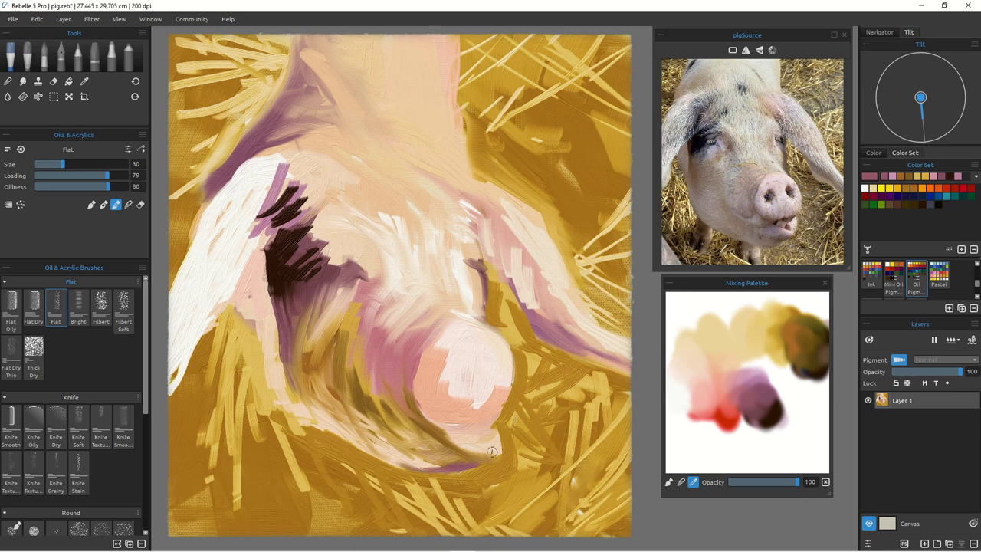
pyautogui.moveTo(281, 336)
pyautogui.mouseDown()
pyautogui.moveTo(281, 378)
pyautogui.moveTo(284, 333)
pyautogui.moveTo(294, 398)
pyautogui.moveTo(284, 351)
pyautogui.moveTo(300, 401)
pyautogui.mouseUp()
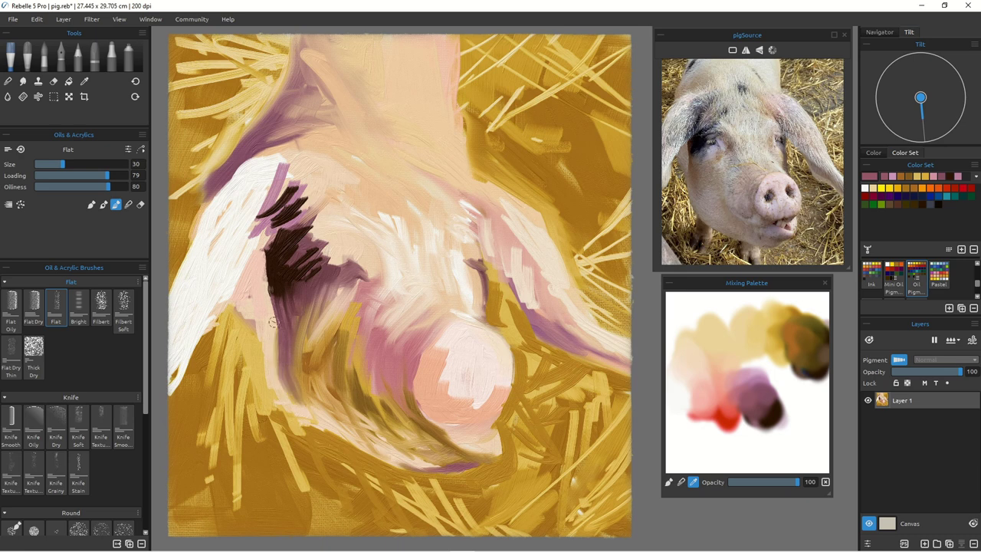
pyautogui.moveTo(266, 250); pyautogui.dragTo(283, 336)
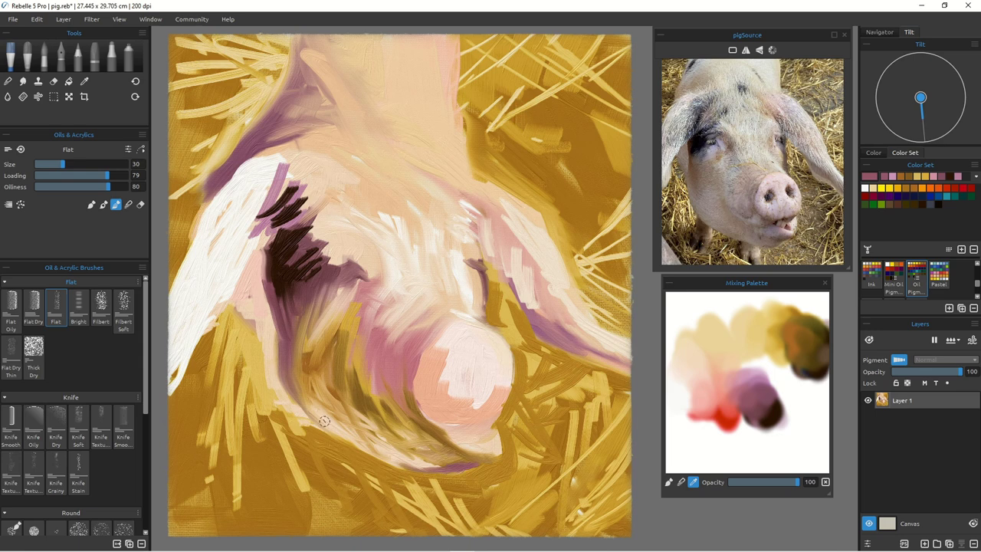
# Step: Pick salmon pink from the mixing palette and blend it along the lower edge of the jaw
pyautogui.click(694, 365)
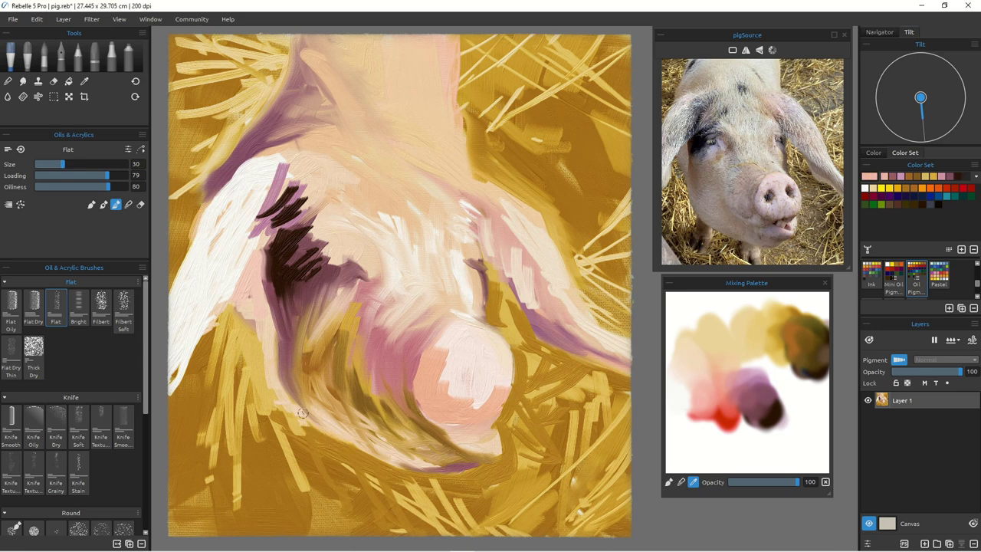
pyautogui.moveTo(371, 452); pyautogui.dragTo(414, 466)
pyautogui.moveTo(338, 443); pyautogui.dragTo(356, 452)
pyautogui.moveTo(302, 414); pyautogui.dragTo(330, 438)
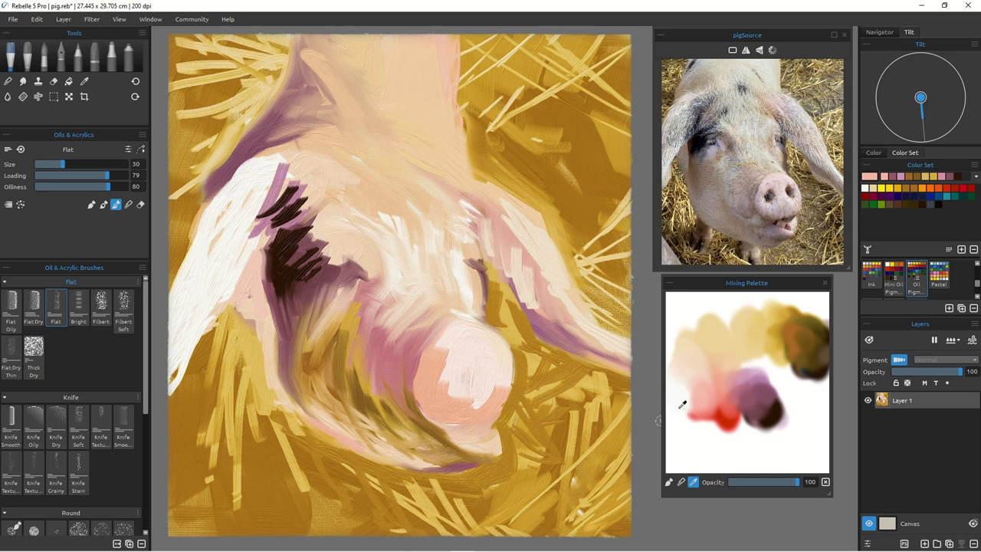
# Step: Work peach and pale yellow from the mixing palette into the jaw's lower shading
pyautogui.click(721, 369)
pyautogui.moveTo(323, 435)
pyautogui.mouseDown()
pyautogui.moveTo(352, 436)
pyautogui.moveTo(302, 406)
pyautogui.moveTo(358, 451)
pyautogui.mouseUp()
pyautogui.moveTo(322, 411)
pyautogui.mouseDown()
pyautogui.moveTo(358, 443)
pyautogui.moveTo(401, 441)
pyautogui.mouseUp()
pyautogui.click(742, 342)
pyautogui.moveTo(331, 433)
pyautogui.mouseDown()
pyautogui.moveTo(294, 404)
pyautogui.moveTo(347, 444)
pyautogui.moveTo(387, 457)
pyautogui.moveTo(315, 424)
pyautogui.moveTo(349, 451)
pyautogui.mouseUp()
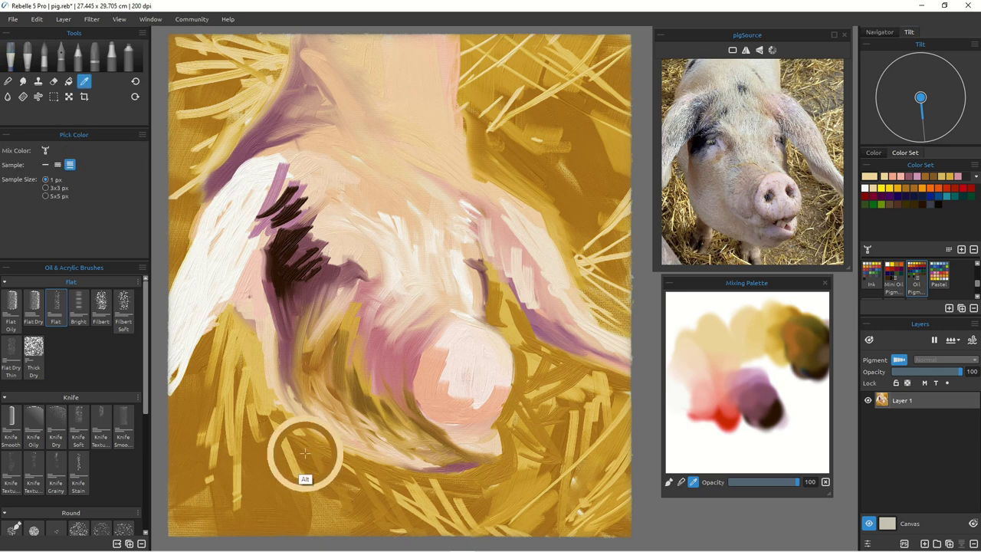
# Step: Sample straw yellow and fill the gap between the left ear and cheek, changing the brush from blending to plain painting
pyautogui.press('alt')
pyautogui.keyDown('alt'); pyautogui.click(249, 351); pyautogui.keyUp('alt')
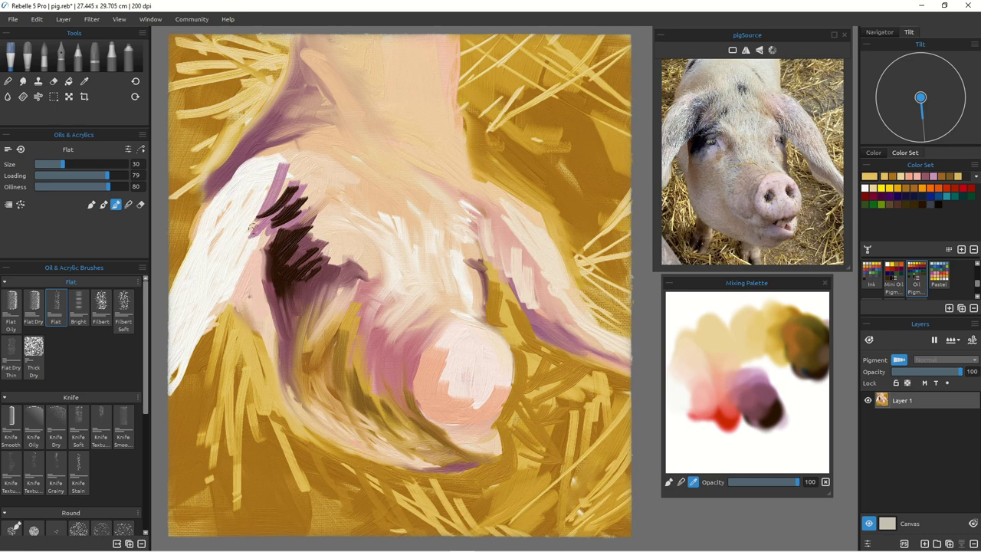
pyautogui.moveTo(242, 284)
pyautogui.mouseDown()
pyautogui.moveTo(237, 298)
pyautogui.moveTo(241, 279)
pyautogui.moveTo(257, 339)
pyautogui.mouseUp()
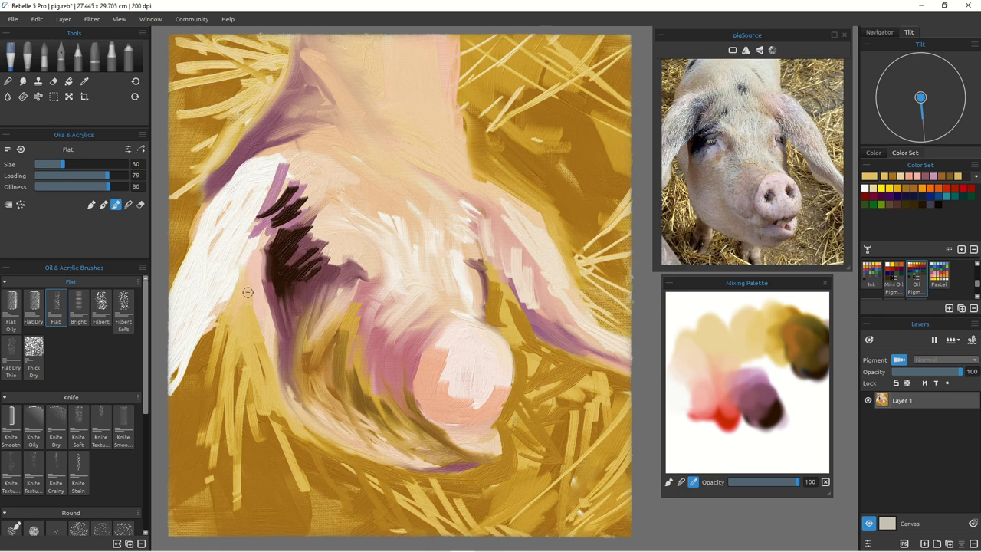
pyautogui.click(91, 204)
pyautogui.moveTo(246, 266); pyautogui.dragTo(246, 281)
# Step: Paint crisscrossing straw-yellow strokes over the background below the left ear and beside the jaw
pyautogui.moveTo(223, 326)
pyautogui.mouseDown()
pyautogui.moveTo(196, 368)
pyautogui.moveTo(199, 354)
pyautogui.moveTo(185, 395)
pyautogui.mouseUp()
pyautogui.moveTo(219, 343); pyautogui.dragTo(178, 452)
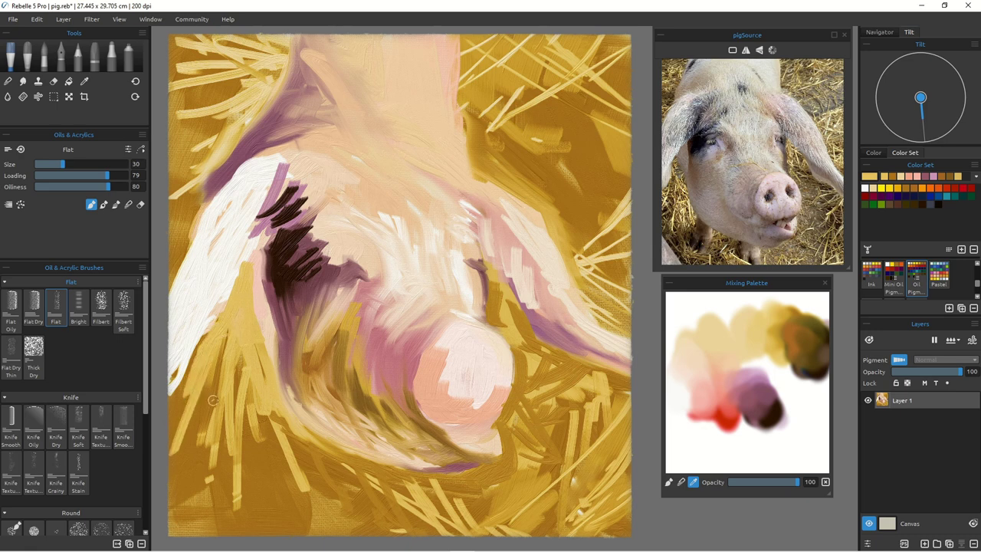
pyautogui.moveTo(242, 359); pyautogui.dragTo(187, 423)
pyautogui.moveTo(235, 395)
pyautogui.mouseDown()
pyautogui.moveTo(173, 454)
pyautogui.moveTo(192, 461)
pyautogui.mouseUp()
pyautogui.moveTo(261, 423)
pyautogui.mouseDown()
pyautogui.moveTo(172, 473)
pyautogui.moveTo(171, 427)
pyautogui.mouseUp()
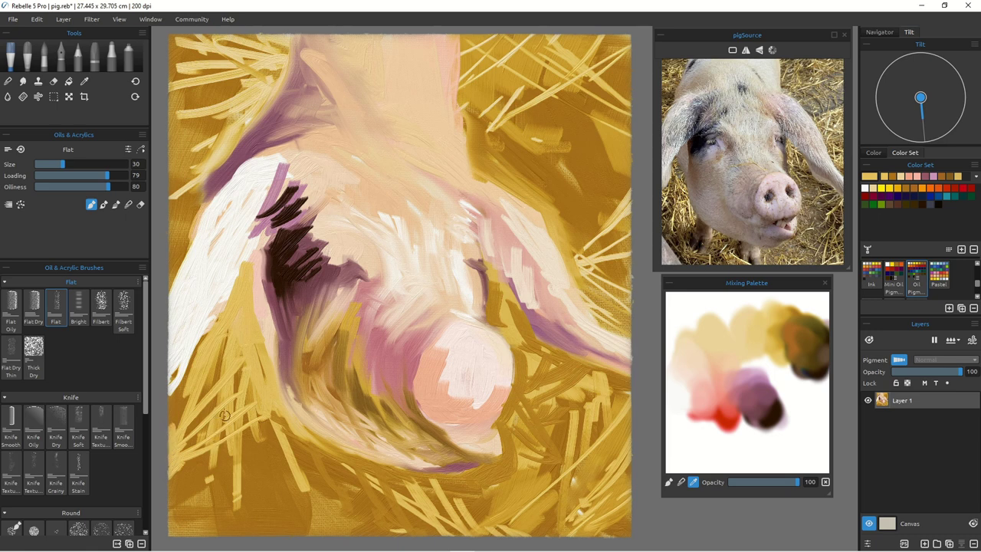
pyautogui.moveTo(273, 414)
pyautogui.mouseDown()
pyautogui.moveTo(224, 462)
pyautogui.moveTo(242, 474)
pyautogui.mouseUp()
pyautogui.moveTo(282, 441); pyautogui.dragTo(258, 460)
pyautogui.moveTo(253, 400); pyautogui.dragTo(187, 509)
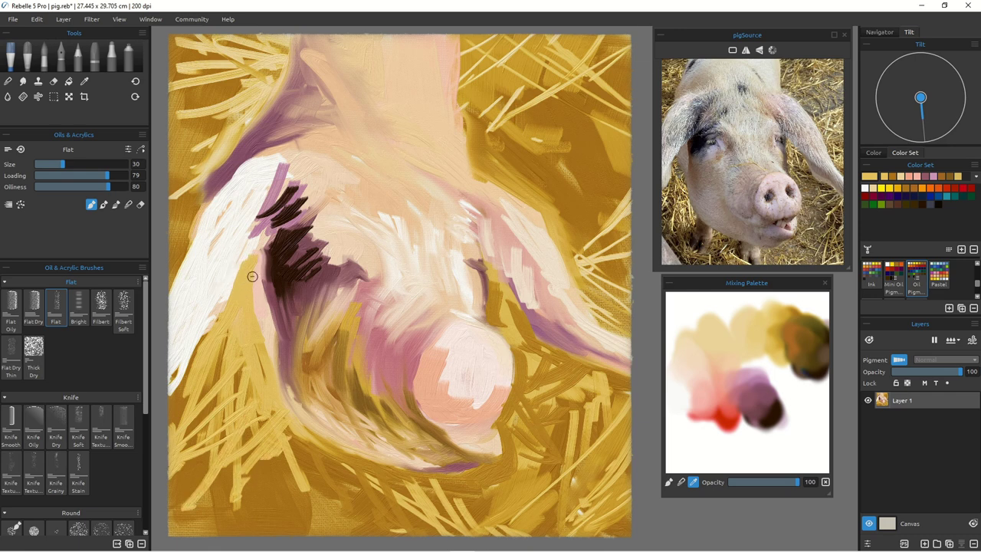
# Step: Add a straw-yellow stroke beside the neck and paint dark purple shading down the neck's left edge
pyautogui.moveTo(279, 58); pyautogui.dragTo(256, 97)
pyautogui.click(757, 411)
pyautogui.moveTo(306, 35)
pyautogui.mouseDown()
pyautogui.moveTo(290, 93)
pyautogui.moveTo(325, 44)
pyautogui.moveTo(321, 66)
pyautogui.moveTo(280, 124)
pyautogui.moveTo(301, 37)
pyautogui.moveTo(326, 40)
pyautogui.moveTo(328, 32)
pyautogui.moveTo(299, 94)
pyautogui.mouseUp()
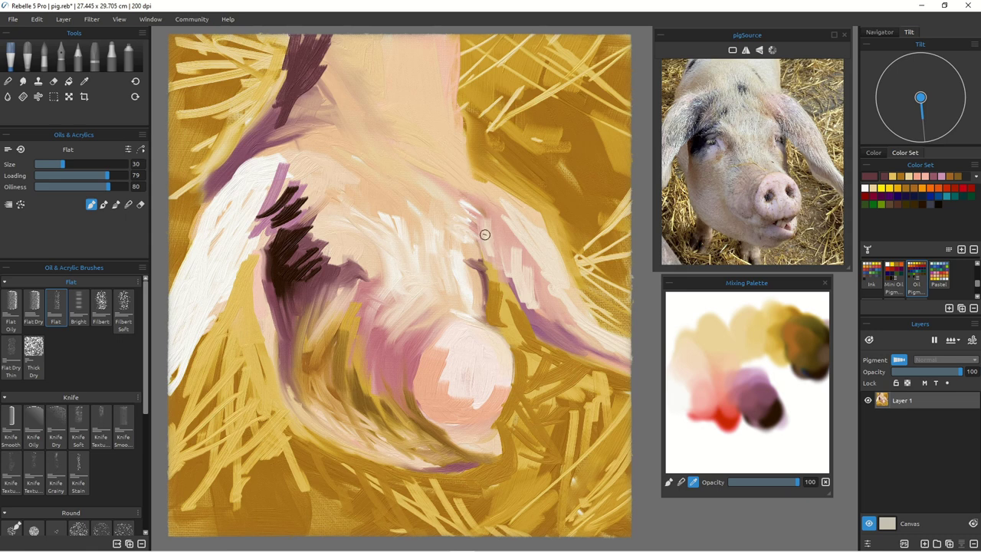
# Step: Pick light pink from the mixing palette and widen the neck with strokes down its right edge
pyautogui.click(699, 370)
pyautogui.moveTo(445, 40)
pyautogui.mouseDown()
pyautogui.moveTo(450, 79)
pyautogui.moveTo(453, 35)
pyautogui.moveTo(451, 96)
pyautogui.mouseUp()
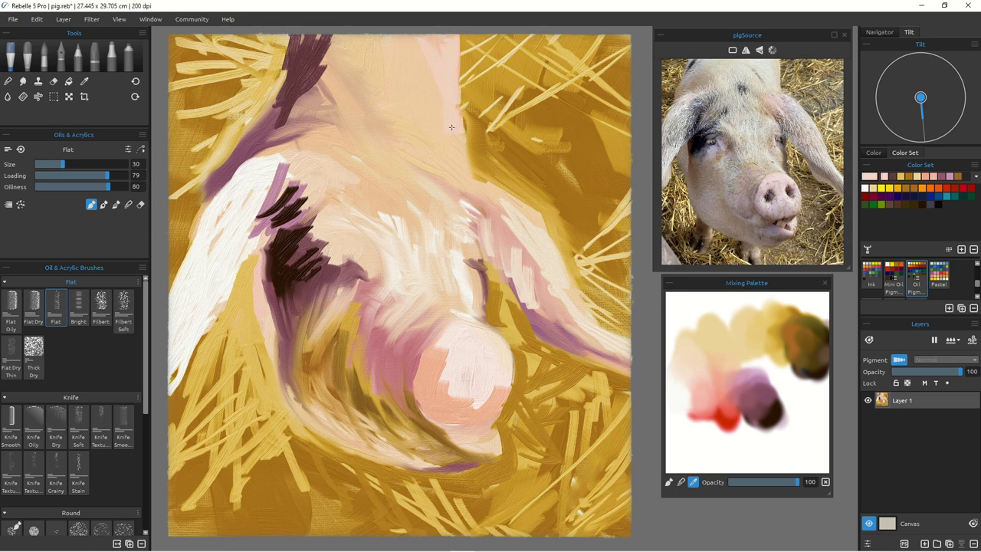
pyautogui.moveTo(455, 51)
pyautogui.mouseDown()
pyautogui.moveTo(461, 137)
pyautogui.moveTo(463, 33)
pyautogui.moveTo(459, 168)
pyautogui.mouseUp()
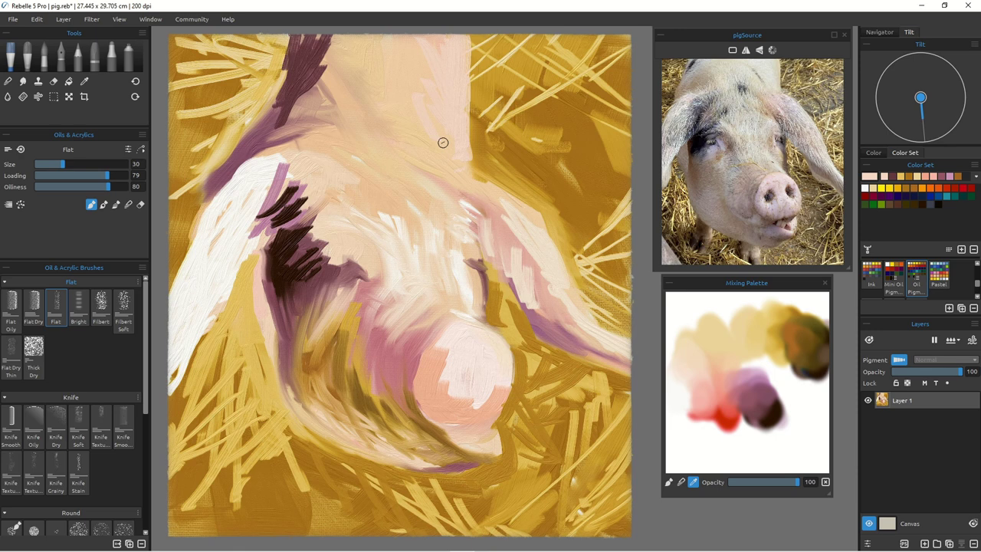
# Step: Enlarge the painting with Transform to 32.487 × 37.211 cm, positioned at X -1.715 and Y -4.229 cm
pyautogui.click(68, 97)
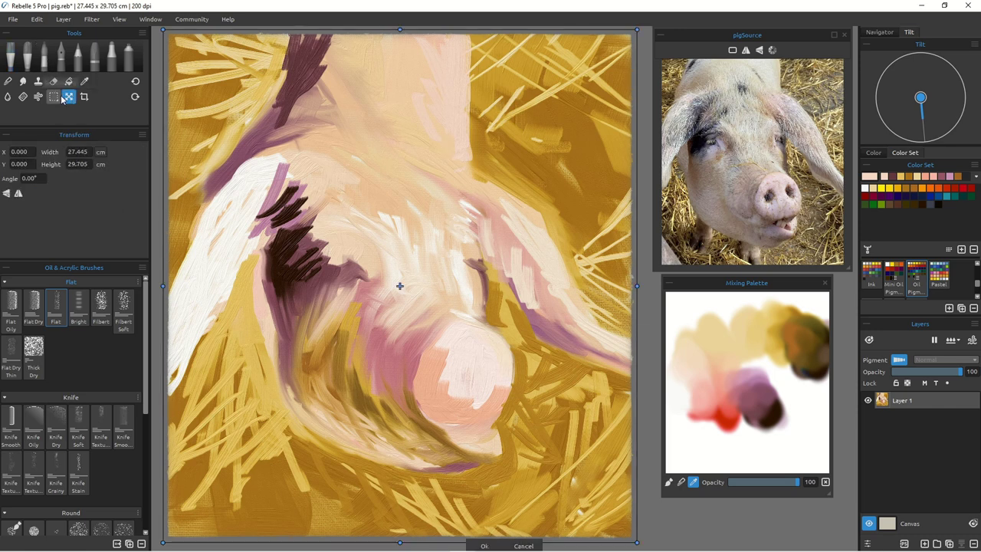
pyautogui.moveTo(162, 29); pyautogui.dragTo(127, 4)
pyautogui.moveTo(637, 542); pyautogui.dragTo(662, 551)
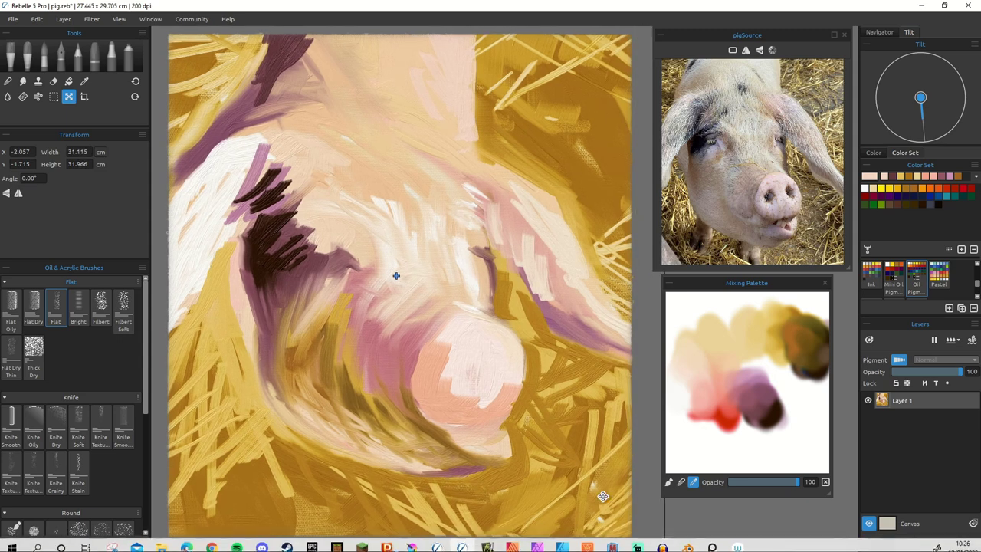
pyautogui.moveTo(357, 332); pyautogui.dragTo(344, 342)
pyautogui.moveTo(487, 430); pyautogui.dragTo(497, 450)
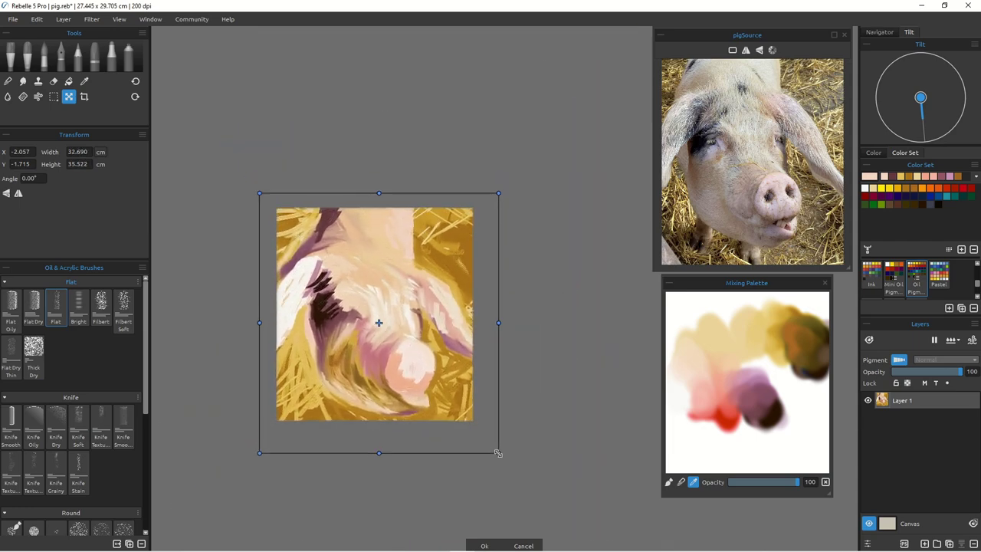
pyautogui.moveTo(357, 327); pyautogui.dragTo(360, 309)
pyautogui.moveTo(380, 432); pyautogui.dragTo(383, 447)
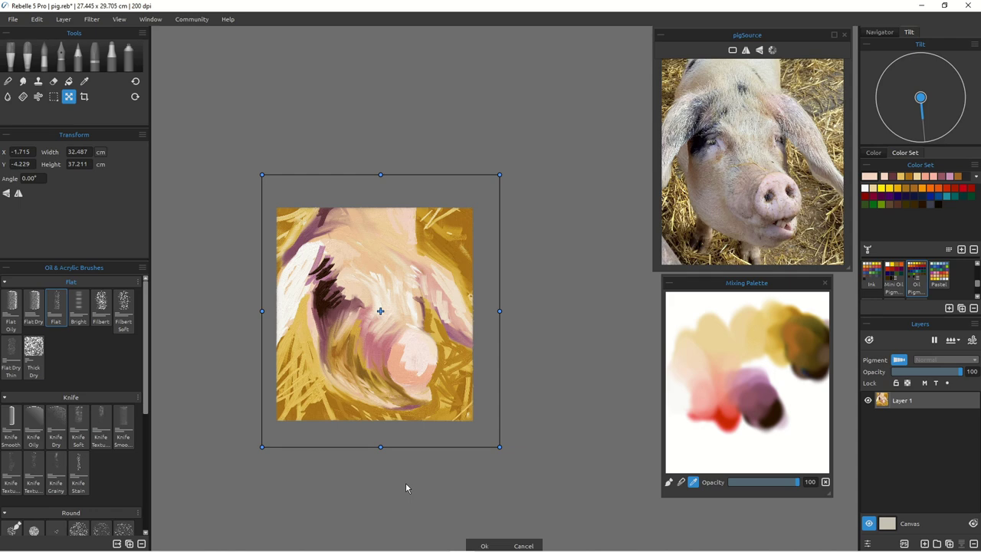
pyautogui.press('Return')
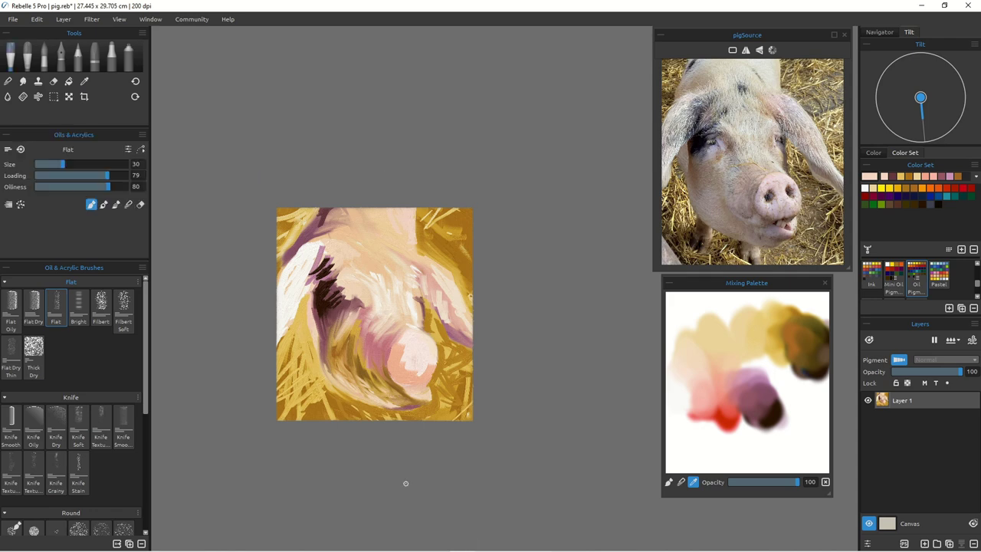
# Step: Sample pale straw yellow from the background and paint over the outer edge of the purple neck shading above the left ear
pyautogui.scroll(5, 405, 350)
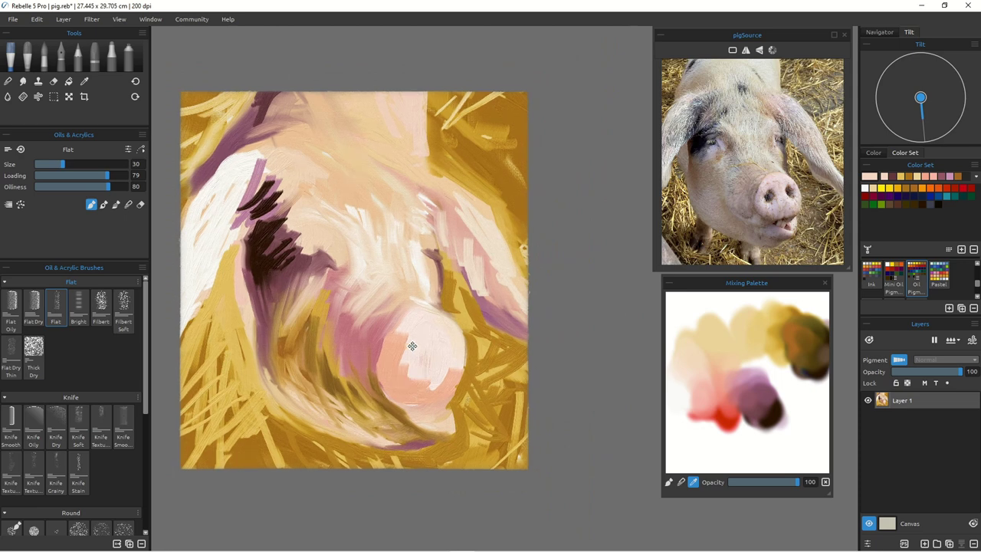
pyautogui.moveTo(411, 350); pyautogui.dragTo(481, 348)
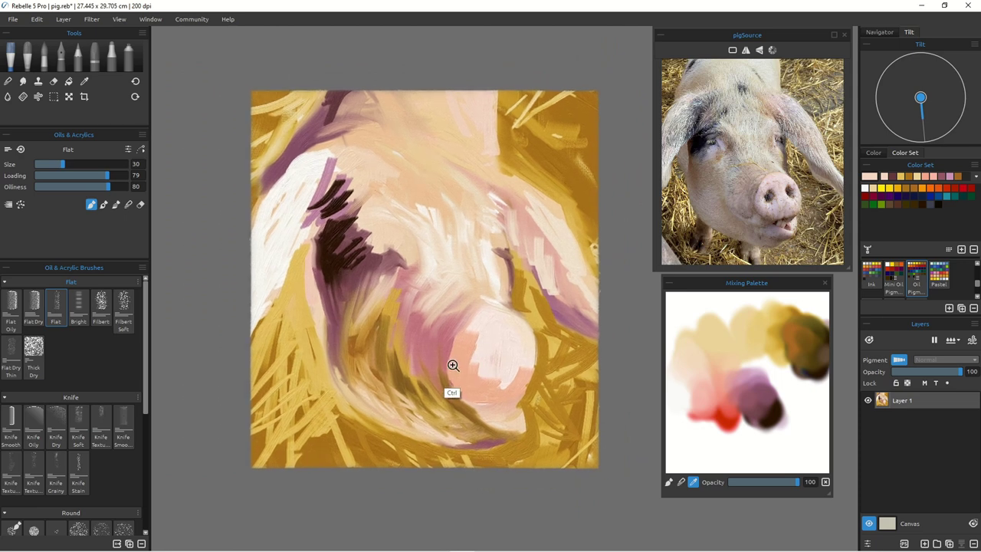
pyautogui.keyDown('alt'); pyautogui.click(282, 135); pyautogui.keyUp('alt')
pyautogui.moveTo(311, 106)
pyautogui.mouseDown()
pyautogui.moveTo(285, 150)
pyautogui.moveTo(286, 133)
pyautogui.moveTo(251, 221)
pyautogui.moveTo(273, 165)
pyautogui.moveTo(250, 187)
pyautogui.moveTo(274, 158)
pyautogui.moveTo(244, 180)
pyautogui.moveTo(280, 158)
pyautogui.moveTo(264, 194)
pyautogui.mouseUp()
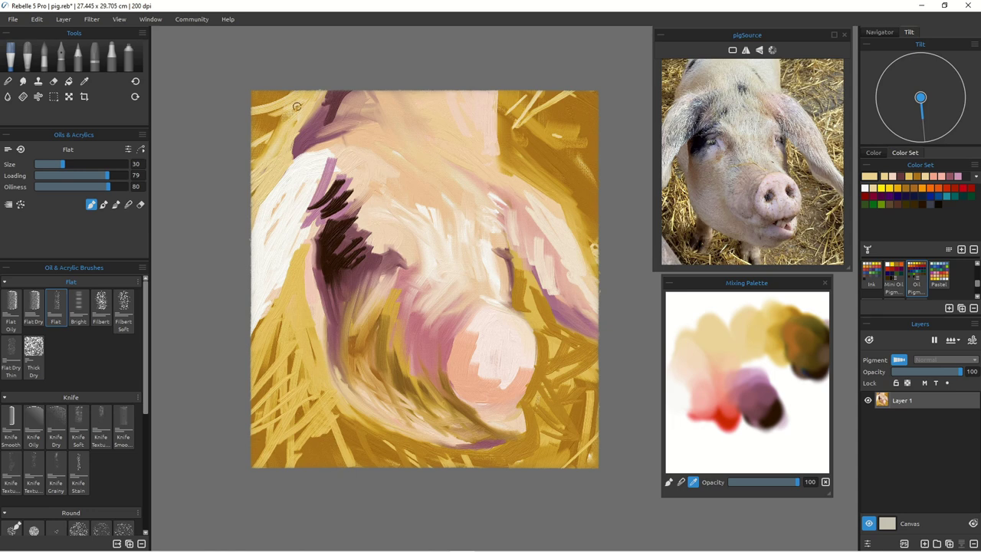
pyautogui.moveTo(320, 95); pyautogui.dragTo(292, 157)
# Step: Sample light pink below the left ear and paint it down the outer edge of the dark eye patch and cheek
pyautogui.keyDown('alt'); pyautogui.click(313, 281); pyautogui.keyUp('alt')
pyautogui.moveTo(319, 231); pyautogui.dragTo(317, 242)
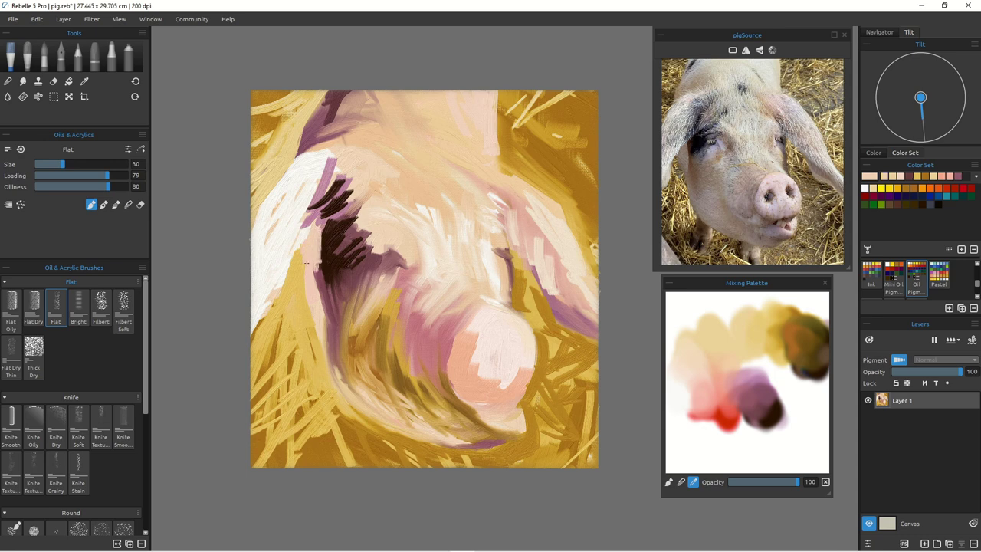
pyautogui.moveTo(315, 233); pyautogui.dragTo(320, 338)
# Step: Paint the left cheek's lower edge with straw yellow and pale peach picked from the mixing palette, carrying the peach down to the jaw
pyautogui.click(752, 339)
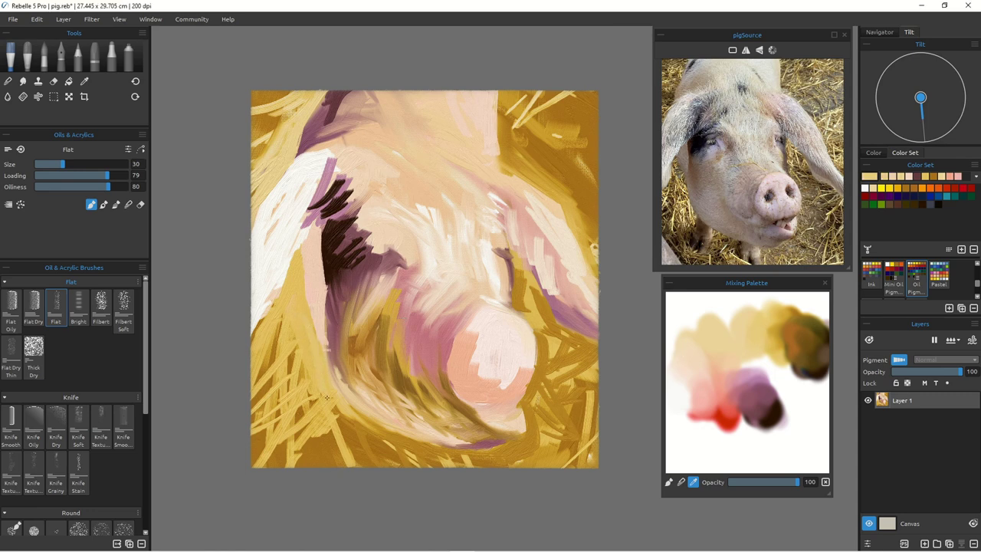
pyautogui.moveTo(310, 332); pyautogui.dragTo(342, 411)
pyautogui.click(698, 353)
pyautogui.moveTo(317, 346)
pyautogui.mouseDown()
pyautogui.moveTo(324, 383)
pyautogui.moveTo(347, 413)
pyautogui.mouseUp()
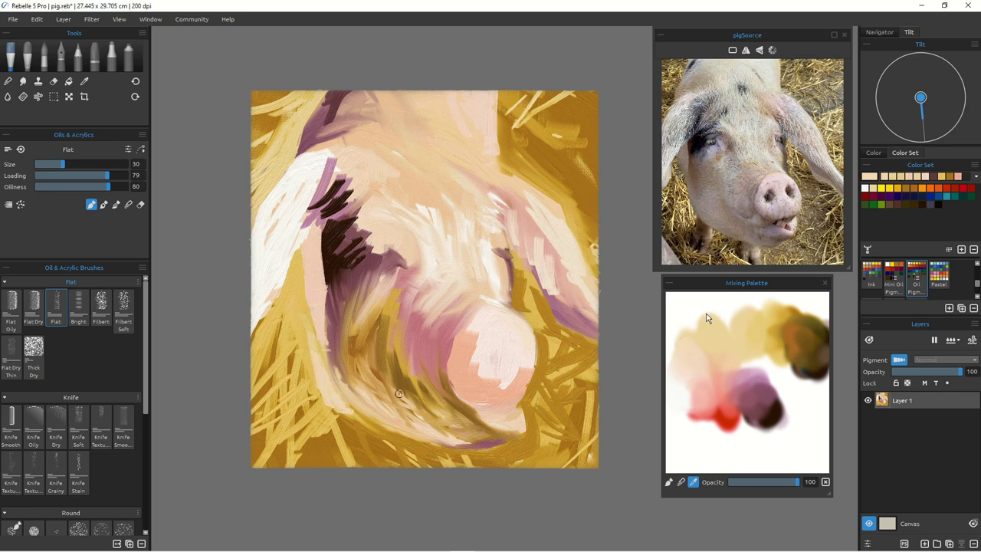
# Step: Mix Titanium White into the mixing palette's pale peach, pick the resulting cream, and paint strokes over the straw beside the left jaw
pyautogui.click(863, 187)
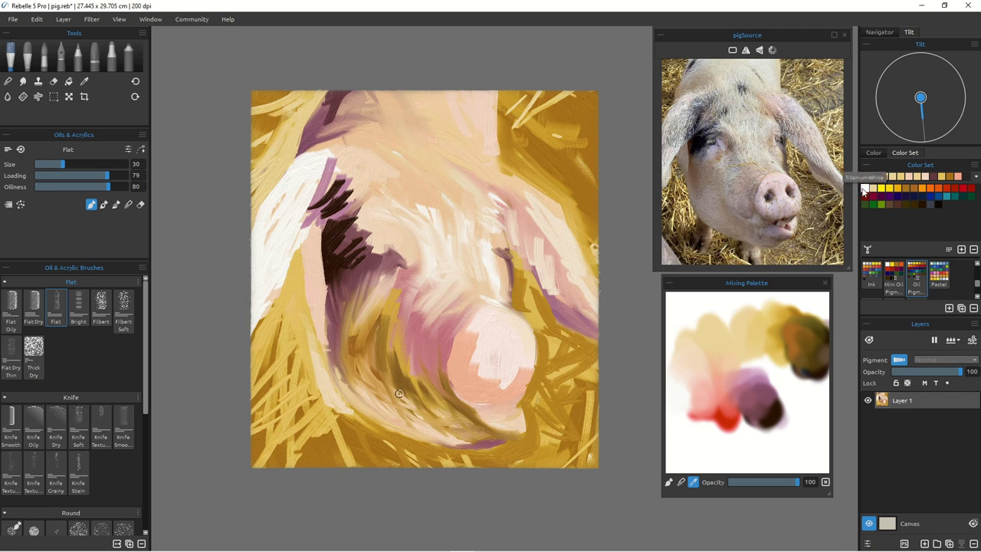
pyautogui.click(700, 318)
pyautogui.click(668, 482)
pyautogui.moveTo(702, 329)
pyautogui.mouseDown()
pyautogui.moveTo(696, 321)
pyautogui.moveTo(710, 310)
pyautogui.mouseUp()
pyautogui.click(862, 187)
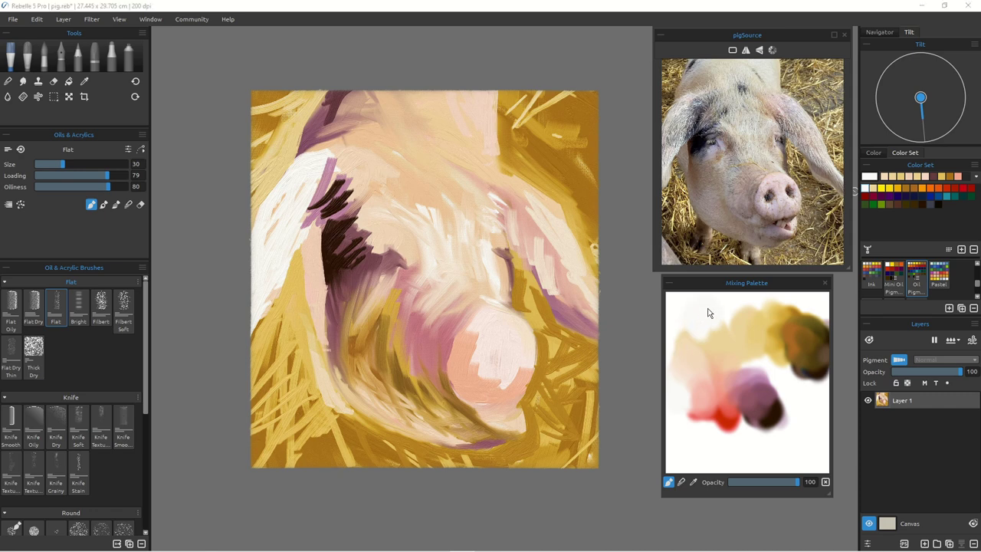
pyautogui.click(681, 482)
pyautogui.click(693, 483)
pyautogui.click(713, 314)
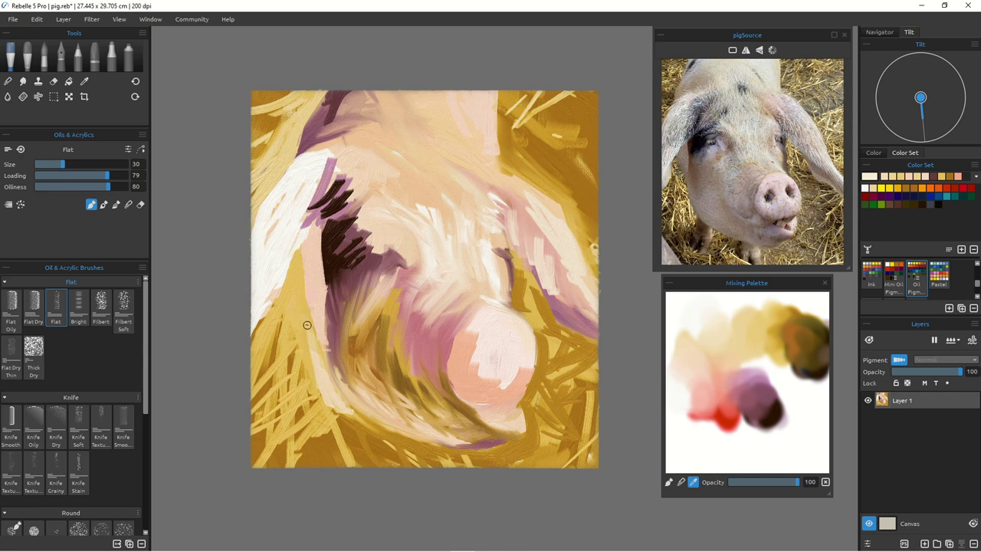
pyautogui.moveTo(317, 359); pyautogui.dragTo(328, 381)
pyautogui.moveTo(296, 346)
pyautogui.mouseDown()
pyautogui.moveTo(334, 403)
pyautogui.moveTo(301, 389)
pyautogui.moveTo(303, 416)
pyautogui.moveTo(322, 394)
pyautogui.moveTo(330, 436)
pyautogui.moveTo(327, 405)
pyautogui.moveTo(334, 424)
pyautogui.moveTo(345, 390)
pyautogui.mouseUp()
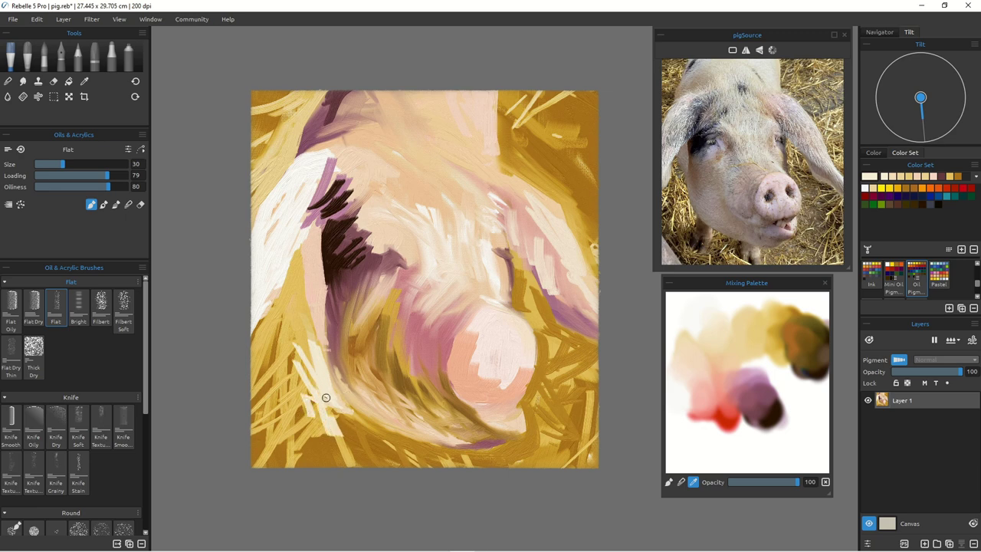
# Step: Switch the brush to blending and smear the cream strokes beside the left jaw down into the straw background
pyautogui.click(116, 203)
pyautogui.moveTo(310, 341); pyautogui.dragTo(322, 372)
pyautogui.moveTo(292, 328); pyautogui.dragTo(315, 429)
pyautogui.moveTo(296, 351)
pyautogui.mouseDown()
pyautogui.moveTo(304, 411)
pyautogui.moveTo(326, 385)
pyautogui.moveTo(355, 462)
pyautogui.mouseUp()
pyautogui.moveTo(328, 417)
pyautogui.mouseDown()
pyautogui.moveTo(345, 464)
pyautogui.moveTo(331, 468)
pyautogui.mouseUp()
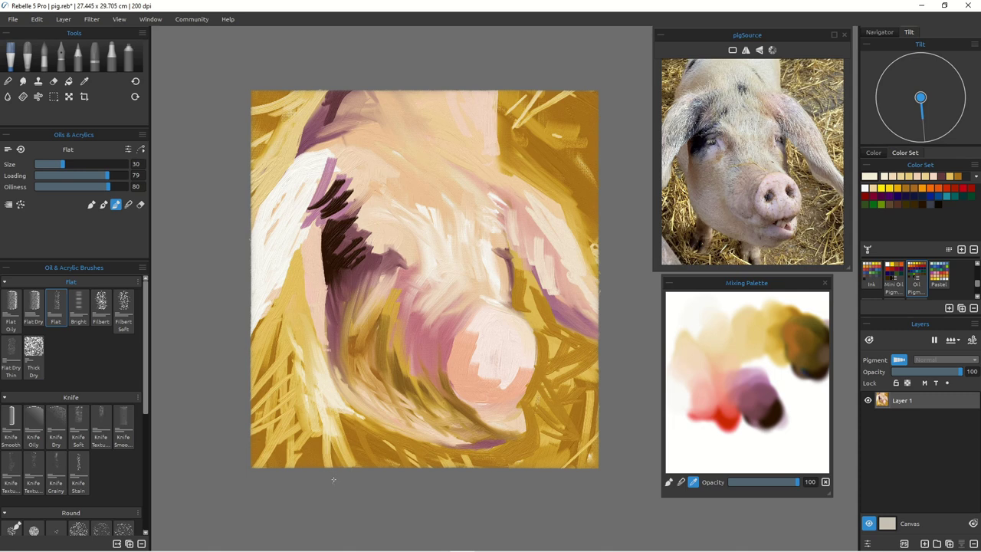
# Step: Work cream strokes into the straw left of the pig's jaw and along the lower jaw edge
pyautogui.moveTo(341, 418)
pyautogui.mouseDown()
pyautogui.moveTo(362, 429)
pyautogui.moveTo(368, 422)
pyautogui.moveTo(397, 443)
pyautogui.mouseUp()
pyautogui.moveTo(311, 372); pyautogui.dragTo(270, 347)
pyautogui.moveTo(319, 381); pyautogui.dragTo(260, 399)
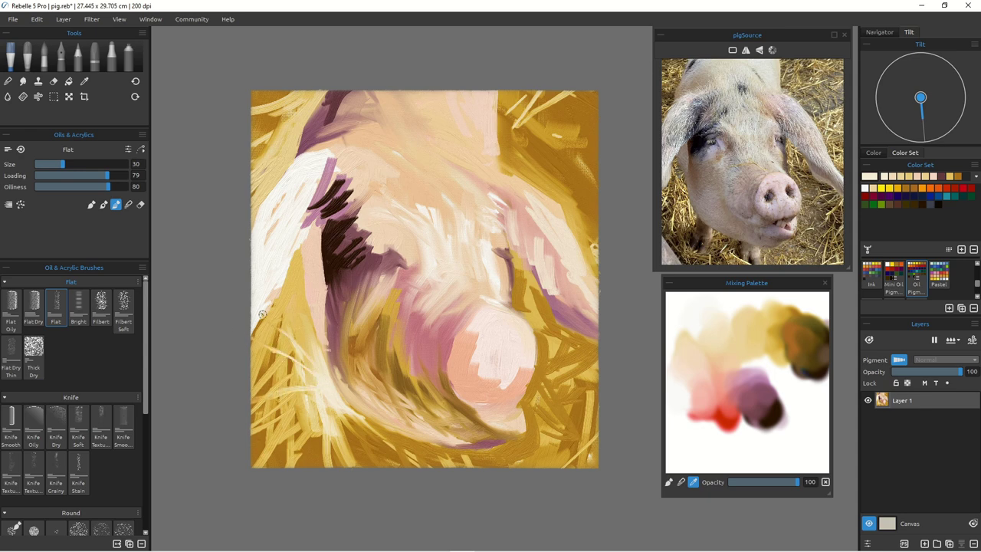
pyautogui.moveTo(280, 403); pyautogui.dragTo(307, 397)
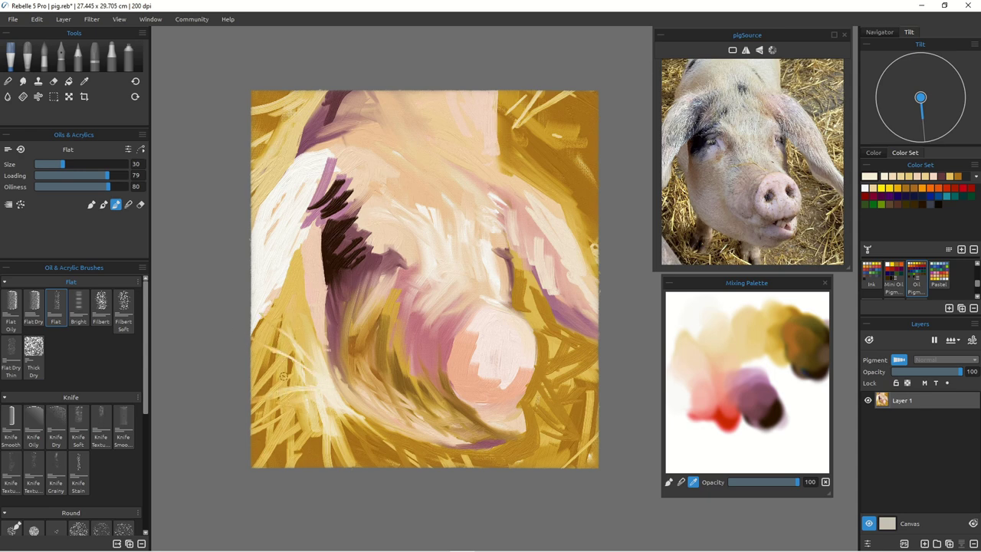
# Step: Sample white from the pig's left ear and soften the ear's inner edge and the right edge of the neck
pyautogui.moveTo(314, 215)
pyautogui.mouseDown()
pyautogui.moveTo(282, 275)
pyautogui.moveTo(310, 249)
pyautogui.mouseUp()
pyautogui.keyDown('alt'); pyautogui.click(289, 233); pyautogui.keyUp('alt')
pyautogui.moveTo(320, 195); pyautogui.dragTo(327, 288)
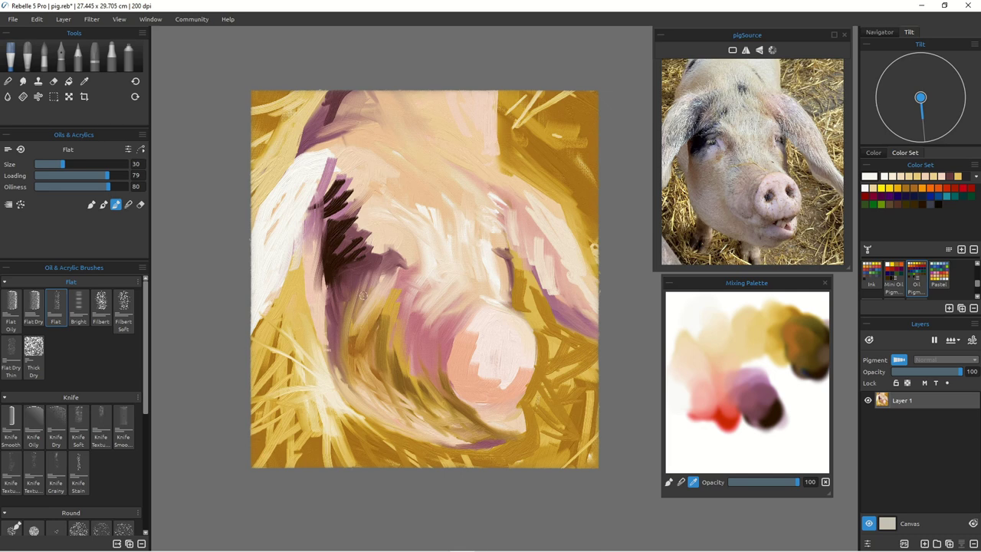
pyautogui.moveTo(503, 114); pyautogui.dragTo(497, 161)
# Step: Enlarge the pig's face in the reference photo, switch to plain paint mode and brush pale pink from the mixing palette above the left eye
pyautogui.scroll(5, 355, 285)
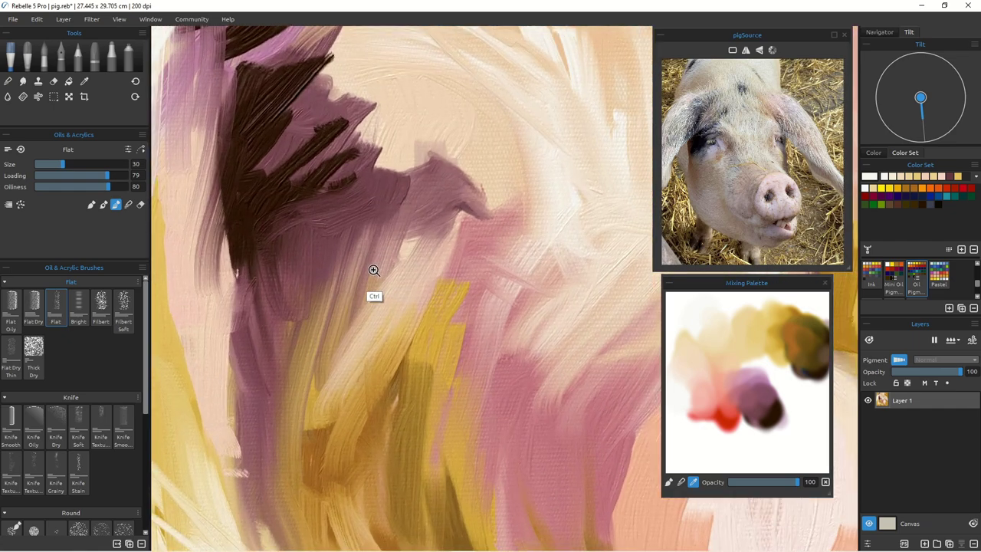
pyautogui.scroll(-6, 370, 279)
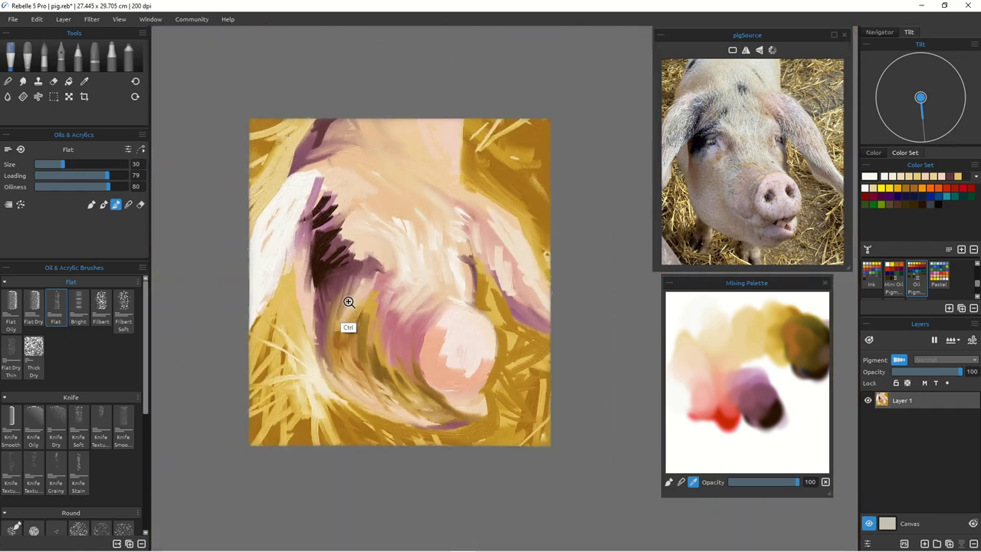
pyautogui.scroll(5, 742, 203)
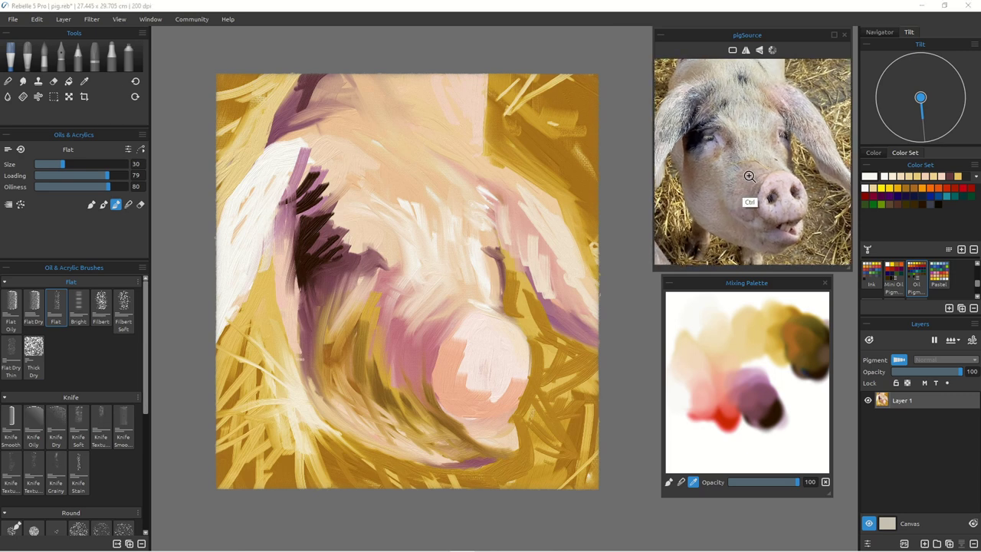
pyautogui.moveTo(744, 181); pyautogui.dragTo(745, 221)
pyautogui.scroll(3, 745, 212)
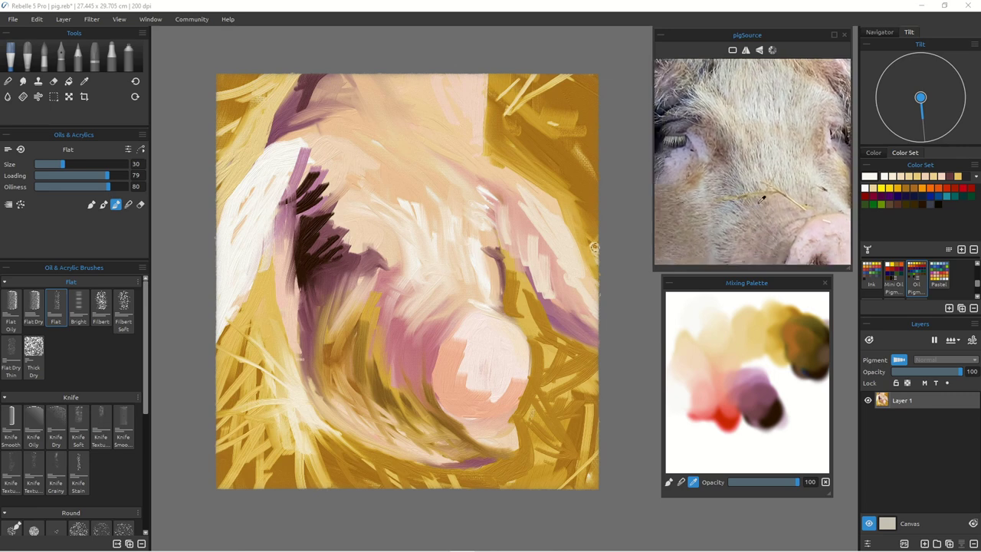
pyautogui.moveTo(748, 183); pyautogui.dragTo(782, 190)
pyautogui.click(691, 371)
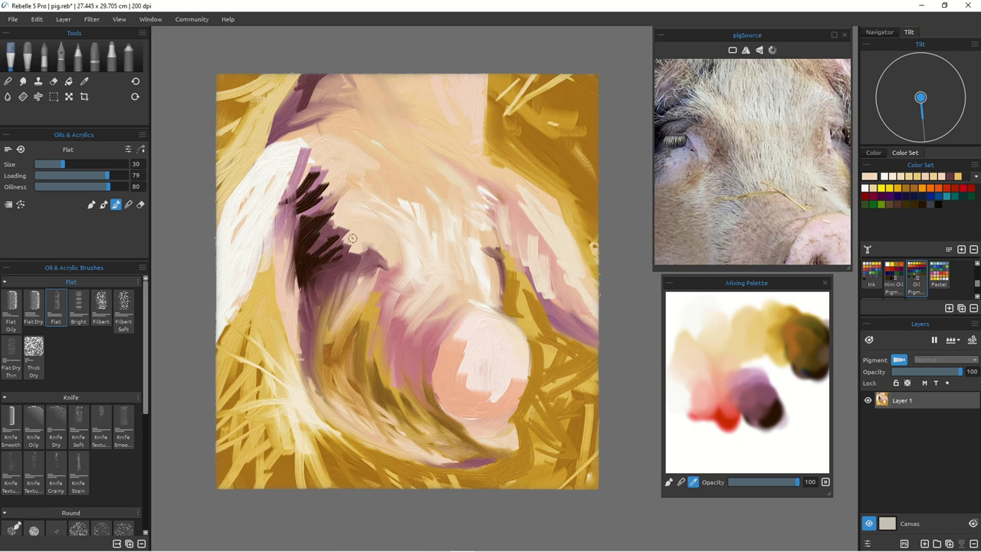
pyautogui.click(91, 204)
pyautogui.moveTo(367, 239); pyautogui.dragTo(383, 265)
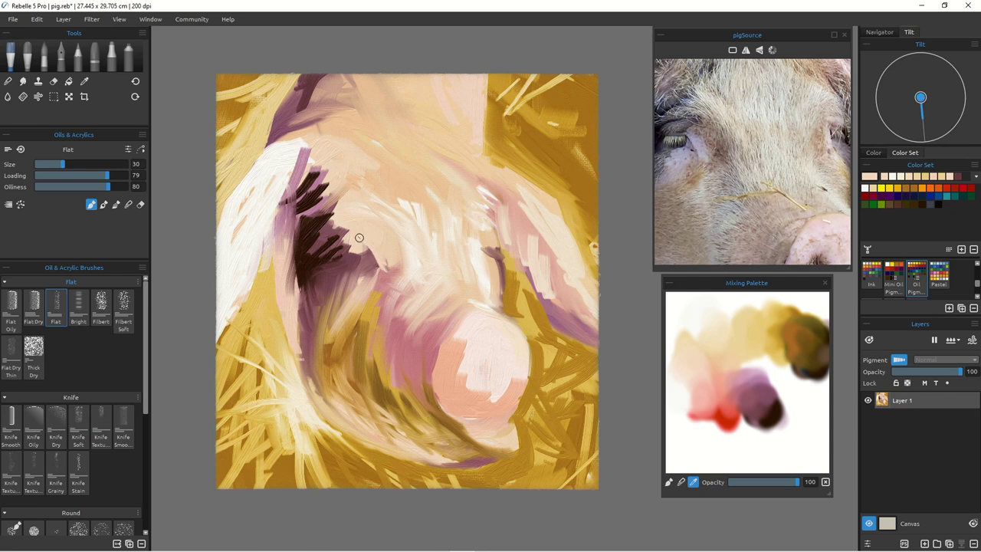
pyautogui.moveTo(367, 244); pyautogui.dragTo(379, 259)
# Step: Set the brush size to 45, paint pale pink strokes beneath the left eye, and sample dark brown from the ear shadow
pyautogui.press(']')
pyautogui.press(']')
pyautogui.press(']')
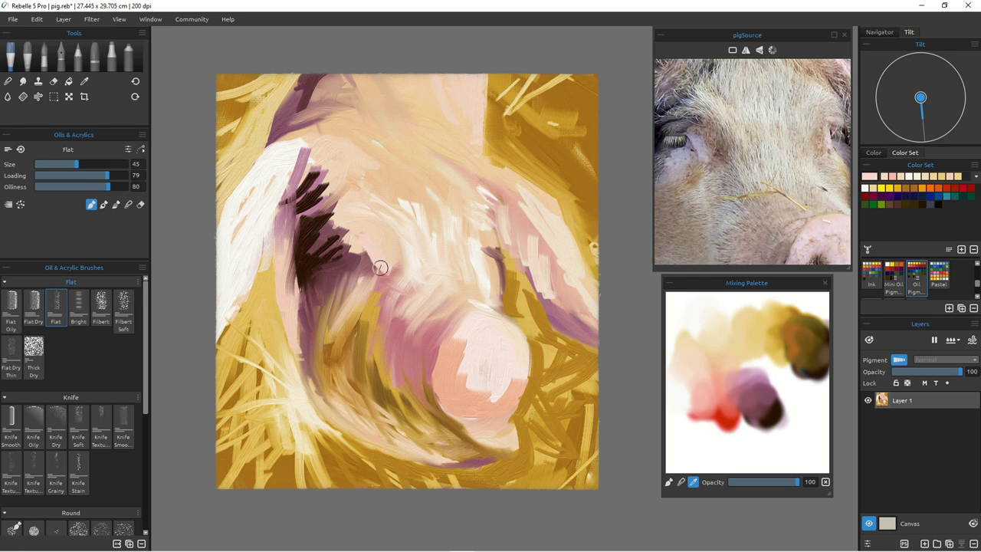
pyautogui.moveTo(366, 268)
pyautogui.mouseDown()
pyautogui.moveTo(370, 294)
pyautogui.moveTo(340, 285)
pyautogui.moveTo(370, 282)
pyautogui.mouseUp()
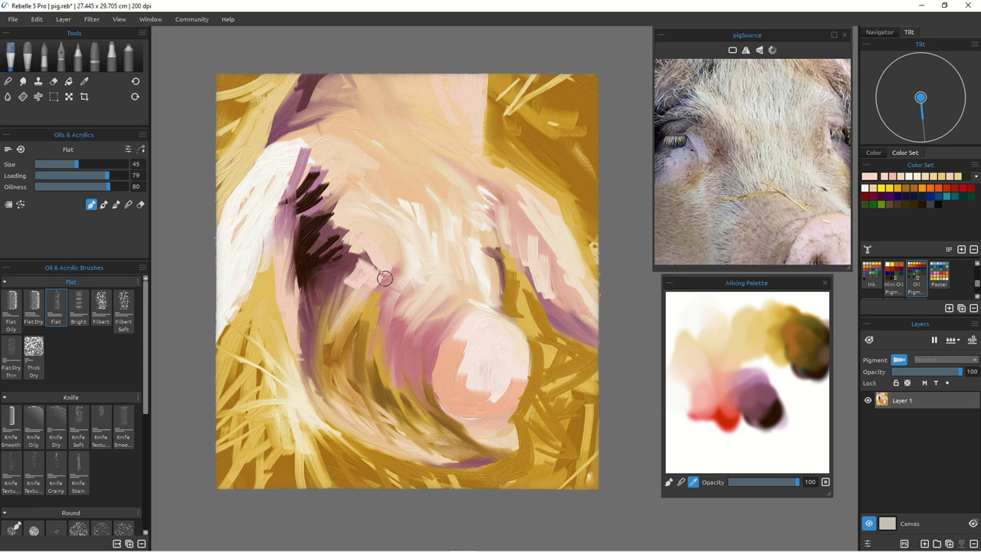
pyautogui.keyDown('alt'); pyautogui.click(307, 258); pyautogui.keyUp('alt')
pyautogui.press(']')
pyautogui.press(']')
pyautogui.press(']')
pyautogui.press(']')
pyautogui.press(']')
pyautogui.press(']')
pyautogui.press(']')
pyautogui.moveTo(350, 254); pyautogui.dragTo(372, 268)
pyautogui.hotkey('ctrl', 'z')
# Step: Set the brush size to 40 and paint the pig's left eye in dark brown
pyautogui.press('[')
pyautogui.press('[')
pyautogui.press('[')
pyautogui.press('[')
pyautogui.press('[')
pyautogui.press('[')
pyautogui.press('[')
pyautogui.press('[')
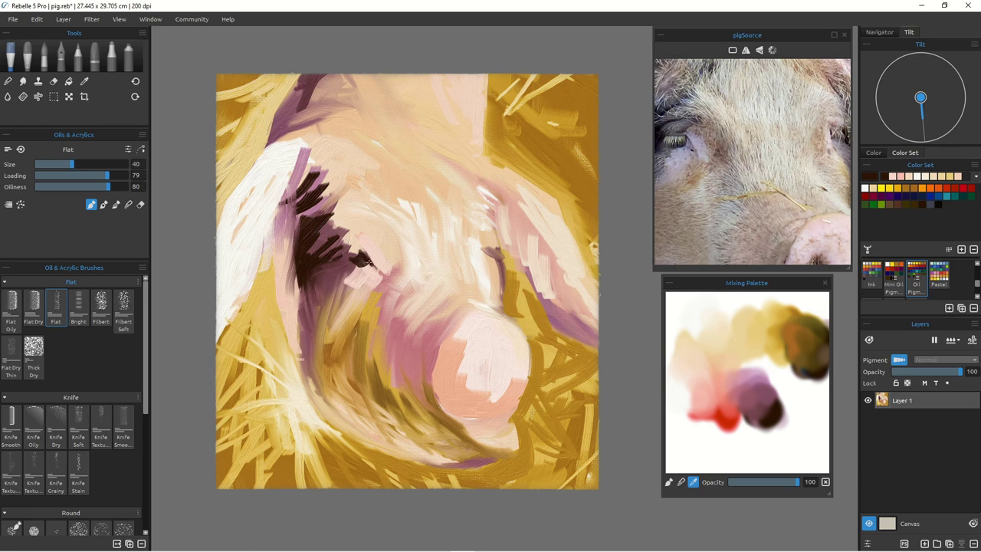
pyautogui.click(365, 260)
# Step: Save the painting and brush light purple from the mixing palette above the left eye
pyautogui.click(778, 360)
pyautogui.hotkey('ctrl', 's')
pyautogui.click(738, 375)
pyautogui.moveTo(362, 245)
pyautogui.mouseDown()
pyautogui.moveTo(345, 260)
pyautogui.moveTo(342, 235)
pyautogui.moveTo(362, 244)
pyautogui.moveTo(338, 247)
pyautogui.moveTo(331, 261)
pyautogui.mouseUp()
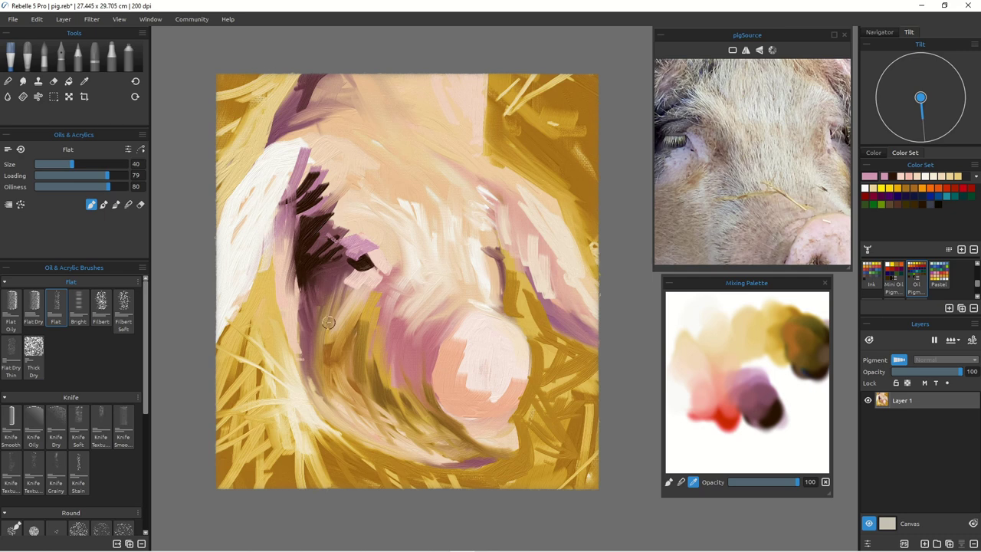
# Step: Paint coral pink strokes around the inner corner and underside of the left eye, and a cream stroke on its upper lid
pyautogui.click(721, 395)
pyautogui.moveTo(375, 255); pyautogui.dragTo(395, 283)
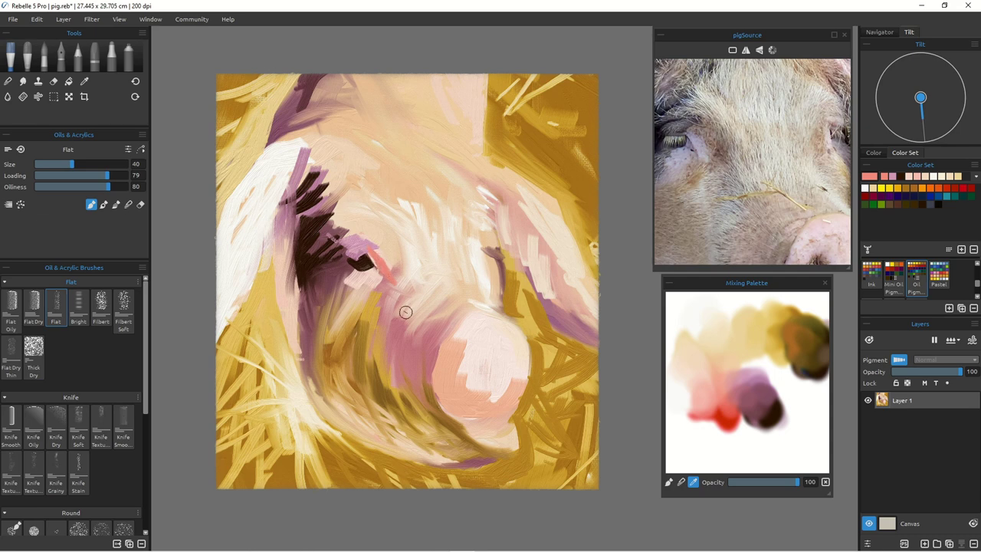
pyautogui.moveTo(381, 276); pyautogui.dragTo(364, 294)
pyautogui.moveTo(392, 283); pyautogui.dragTo(401, 307)
pyautogui.click(705, 337)
pyautogui.moveTo(367, 258); pyautogui.dragTo(351, 261)
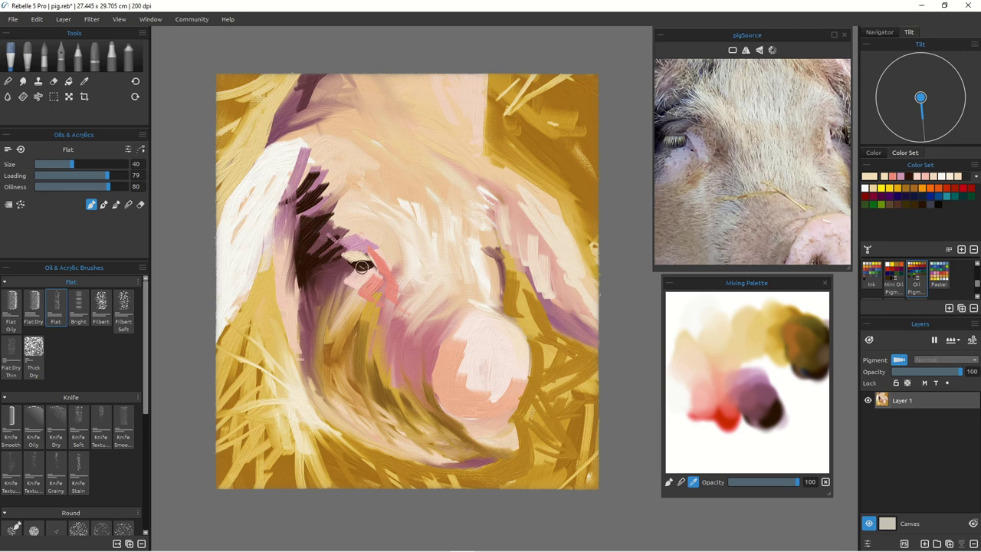
# Step: Paint the right eye with dark brown sampled from the left eye, and surround it with beige strokes sampled from the eyelid
pyautogui.press('alt')
pyautogui.keyDown('alt'); pyautogui.click(360, 266); pyautogui.keyUp('alt')
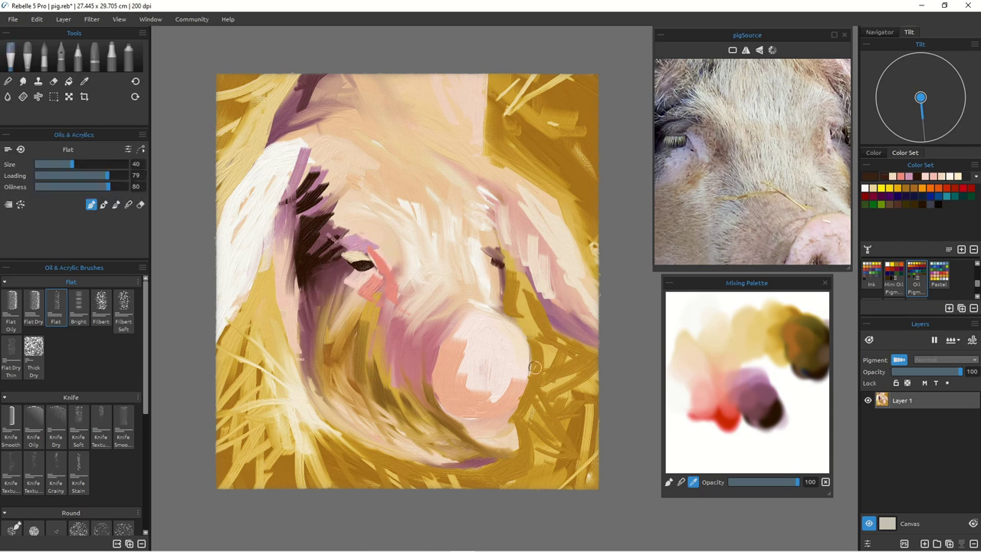
pyautogui.moveTo(498, 266); pyautogui.dragTo(485, 282)
pyautogui.keyDown('alt'); pyautogui.click(351, 257); pyautogui.keyUp('alt')
pyautogui.moveTo(470, 246); pyautogui.dragTo(466, 276)
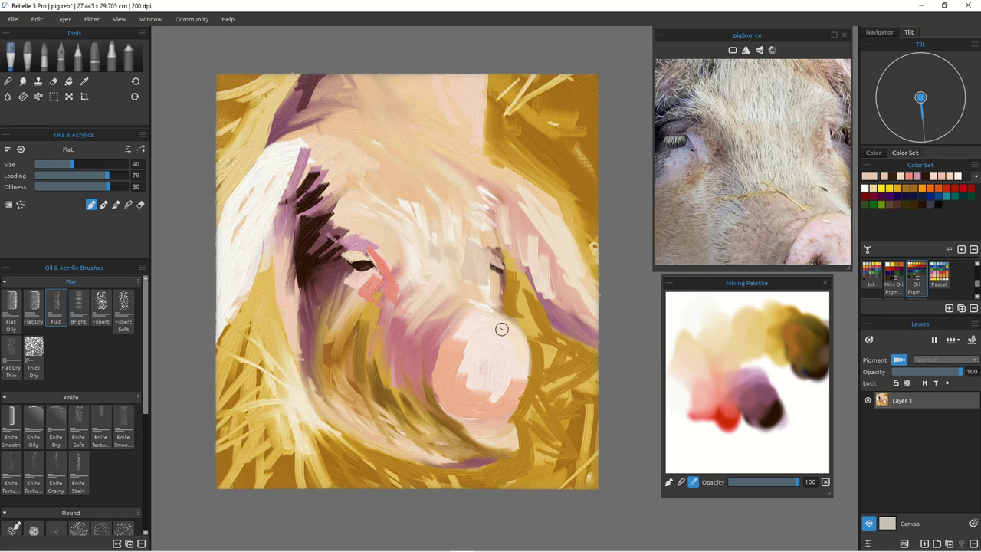
pyautogui.moveTo(491, 281); pyautogui.dragTo(494, 299)
# Step: Compare the whole painting with the full reference photo, and set the brush loading to 98 and oiliness to 56
pyautogui.scroll(-5, 369, 322)
pyautogui.scroll(2, 369, 322)
pyautogui.scroll(-1, 369, 322)
pyautogui.scroll(-6, 663, 221)
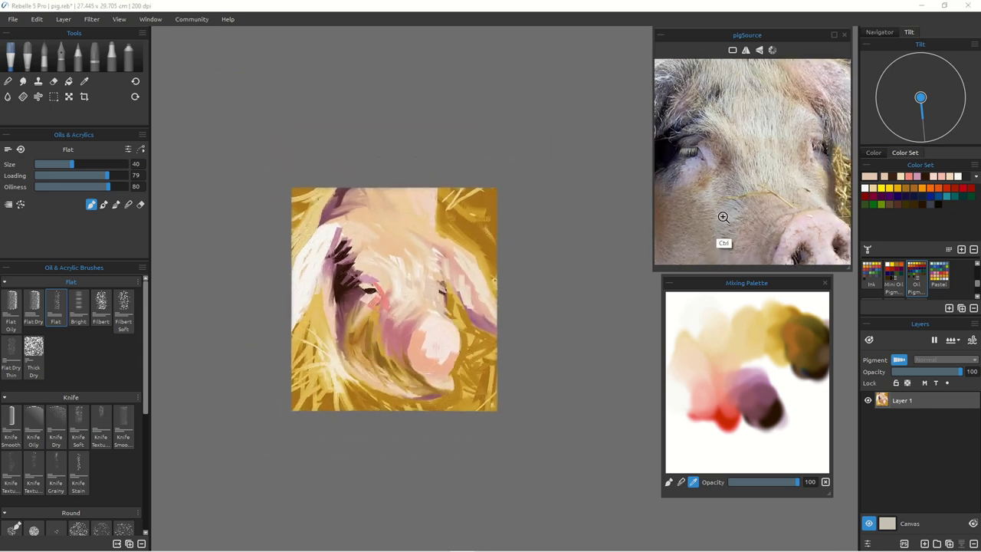
pyautogui.scroll(3, 688, 227)
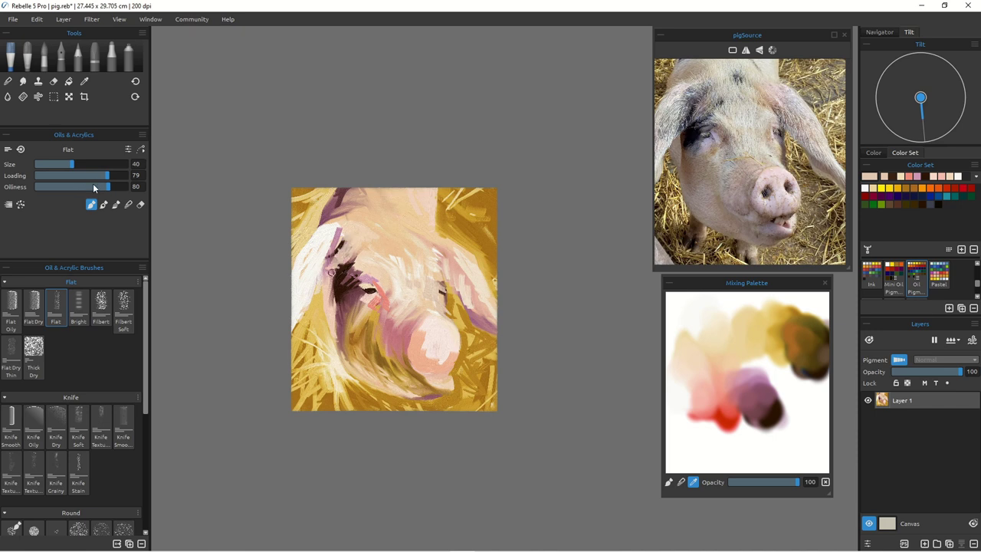
pyautogui.moveTo(109, 177); pyautogui.dragTo(85, 188)
# Step: Paint rough beige strokes over the purple area between the left ear and forehead and over the shadow above the ear
pyautogui.scroll(5, 342, 325)
pyautogui.scroll(-4, 342, 325)
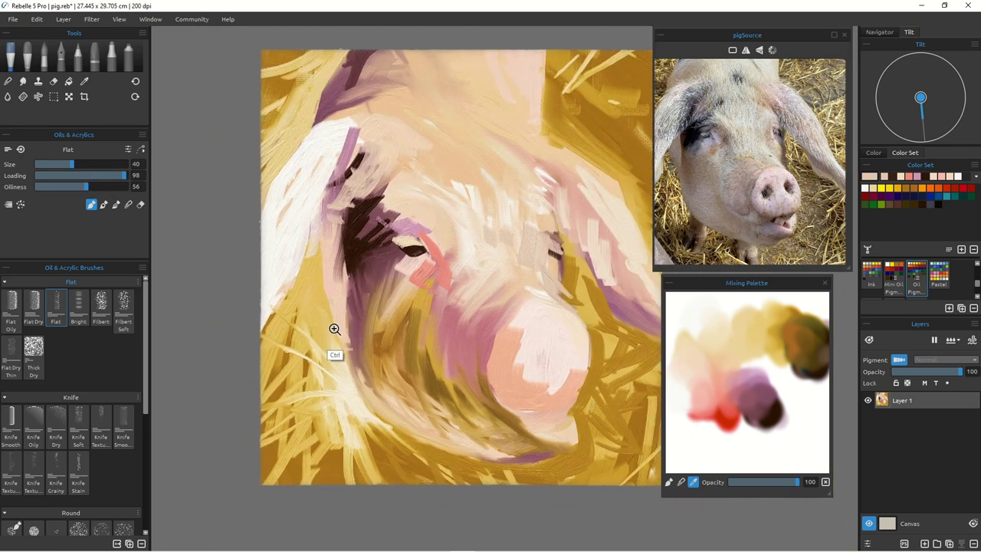
pyautogui.moveTo(353, 141); pyautogui.dragTo(323, 172)
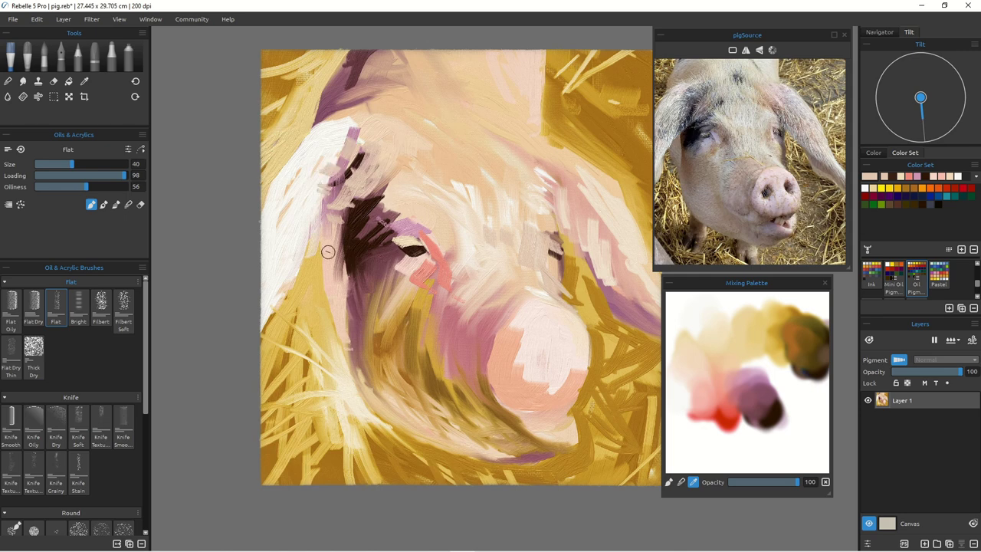
pyautogui.moveTo(373, 87)
pyautogui.mouseDown()
pyautogui.moveTo(337, 115)
pyautogui.moveTo(352, 95)
pyautogui.moveTo(338, 110)
pyautogui.moveTo(380, 95)
pyautogui.moveTo(388, 78)
pyautogui.moveTo(350, 77)
pyautogui.mouseUp()
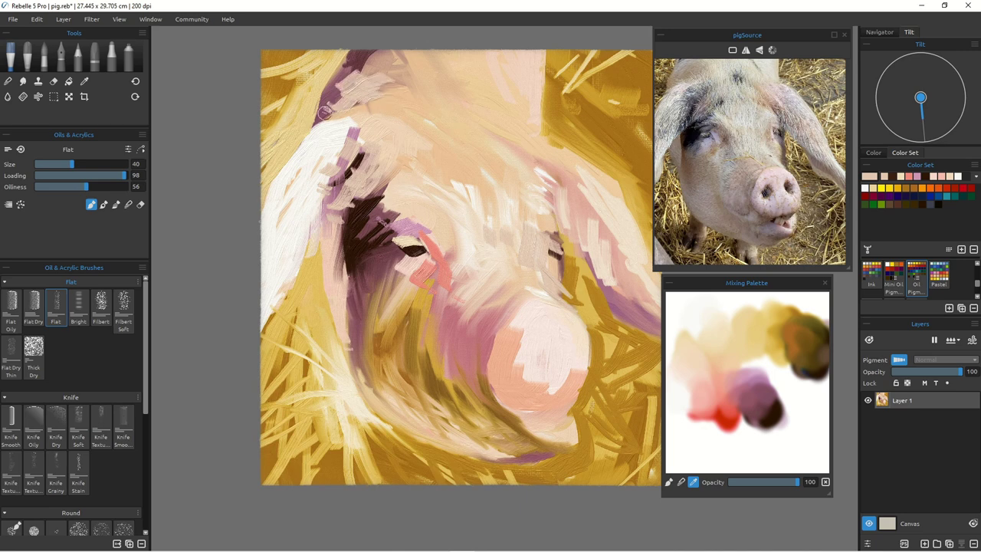
# Step: Paint pale pink from the mixing palette over the shadow above the left ear and down the neck's right edge
pyautogui.scroll(-3, 317, 145)
pyautogui.scroll(1, 302, 160)
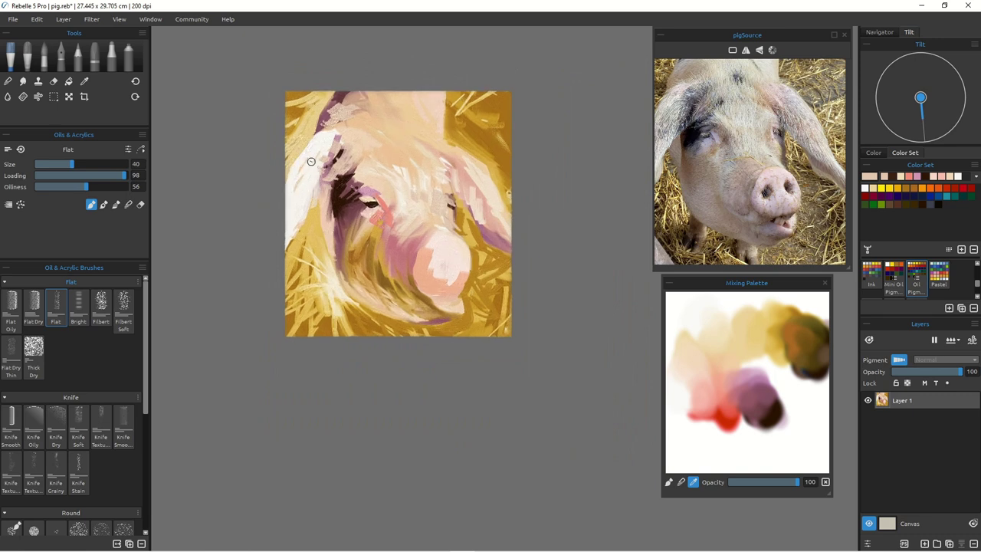
pyautogui.click(727, 359)
pyautogui.moveTo(342, 100)
pyautogui.mouseDown()
pyautogui.moveTo(330, 121)
pyautogui.moveTo(351, 114)
pyautogui.moveTo(363, 89)
pyautogui.moveTo(328, 97)
pyautogui.moveTo(341, 89)
pyautogui.moveTo(320, 124)
pyautogui.mouseUp()
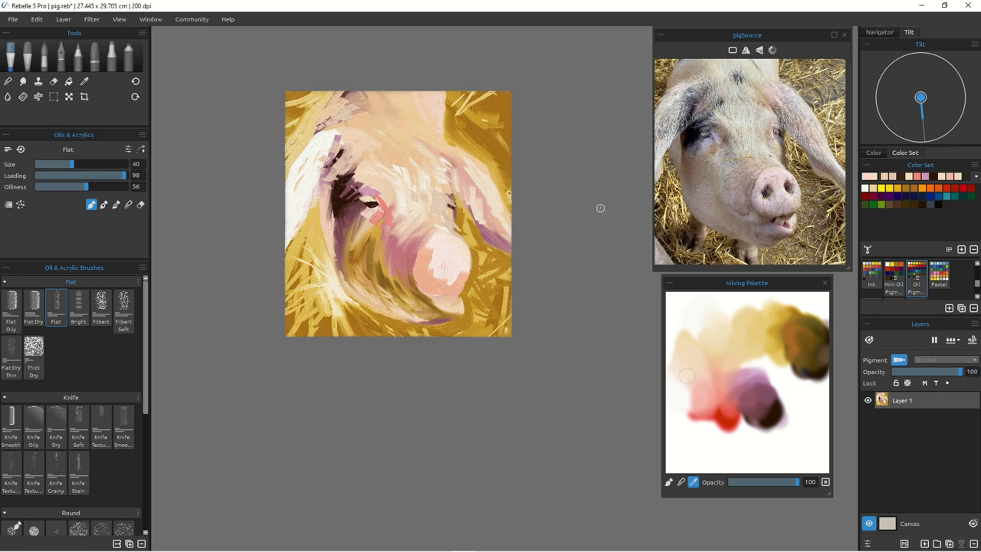
pyautogui.moveTo(439, 90); pyautogui.dragTo(442, 110)
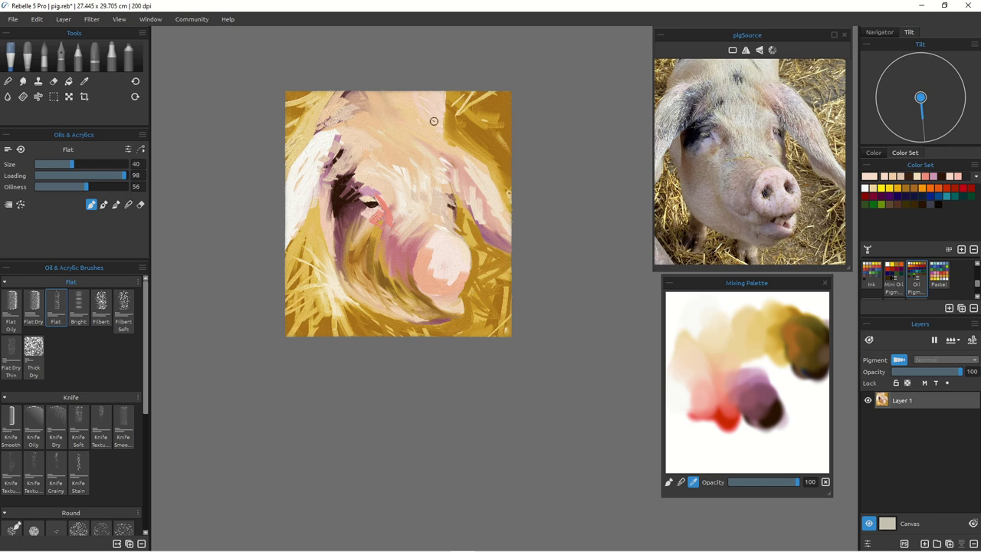
pyautogui.moveTo(443, 113); pyautogui.dragTo(443, 144)
# Step: Set the brush size to 70 and paint broad pink patches from the mixing palette across the pig's forehead
pyautogui.click(742, 390)
pyautogui.press(']')
pyautogui.press(']')
pyautogui.press(']')
pyautogui.press(']')
pyautogui.press(']')
pyautogui.press(']')
pyautogui.moveTo(414, 146)
pyautogui.mouseDown()
pyautogui.moveTo(426, 170)
pyautogui.moveTo(405, 156)
pyautogui.mouseUp()
pyautogui.click(728, 380)
pyautogui.press('ctrl')
pyautogui.hotkey('ctrl', 'z')
pyautogui.moveTo(413, 153)
pyautogui.mouseDown()
pyautogui.moveTo(431, 172)
pyautogui.moveTo(407, 154)
pyautogui.moveTo(419, 196)
pyautogui.moveTo(387, 183)
pyautogui.moveTo(381, 146)
pyautogui.moveTo(388, 171)
pyautogui.mouseUp()
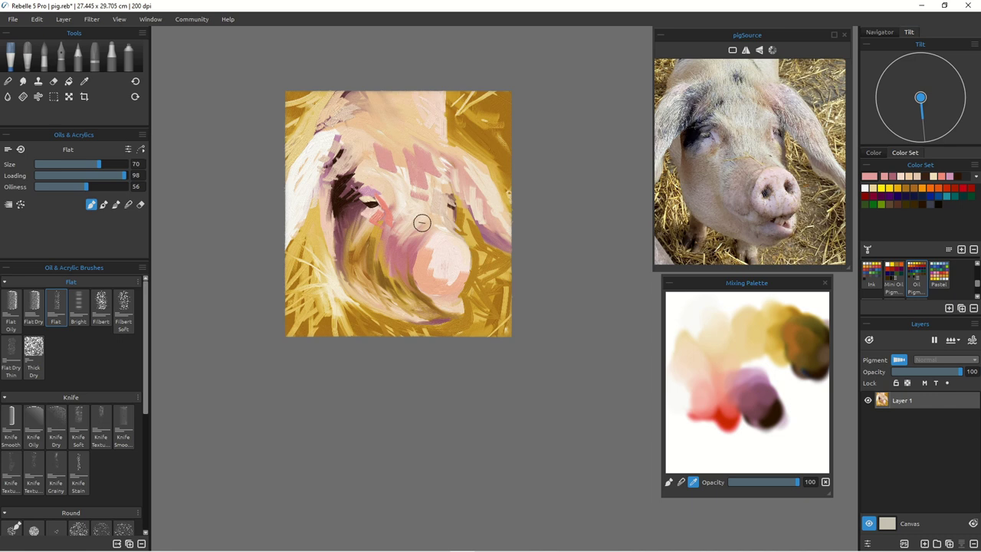
# Step: Sample pale peach from the mixing palette, reduce the brush size to 25 and paint short strokes over the pink forehead patches
pyautogui.click(720, 348)
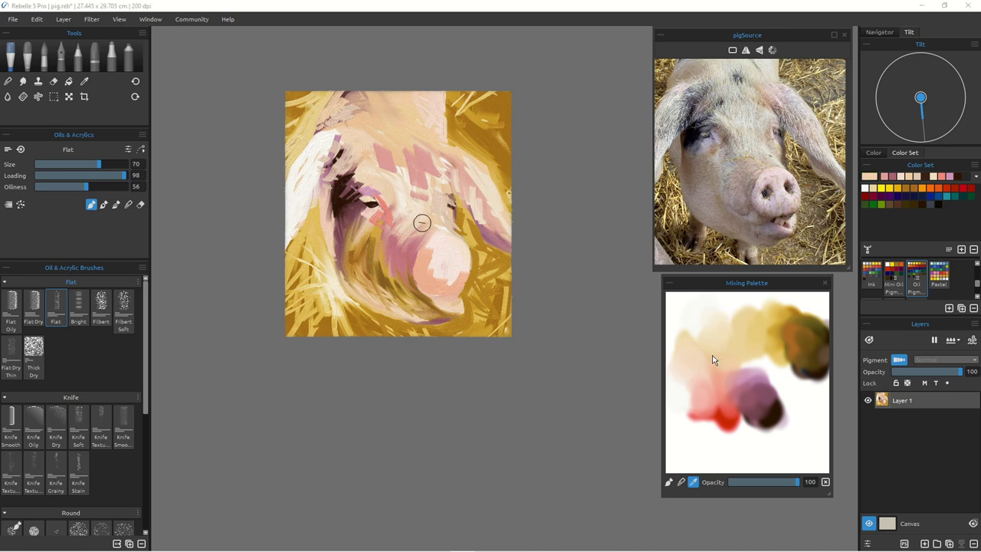
pyautogui.press('[')
pyautogui.press('[')
pyautogui.press('[')
pyautogui.press('[')
pyautogui.press('[')
pyautogui.press('[')
pyautogui.press('[')
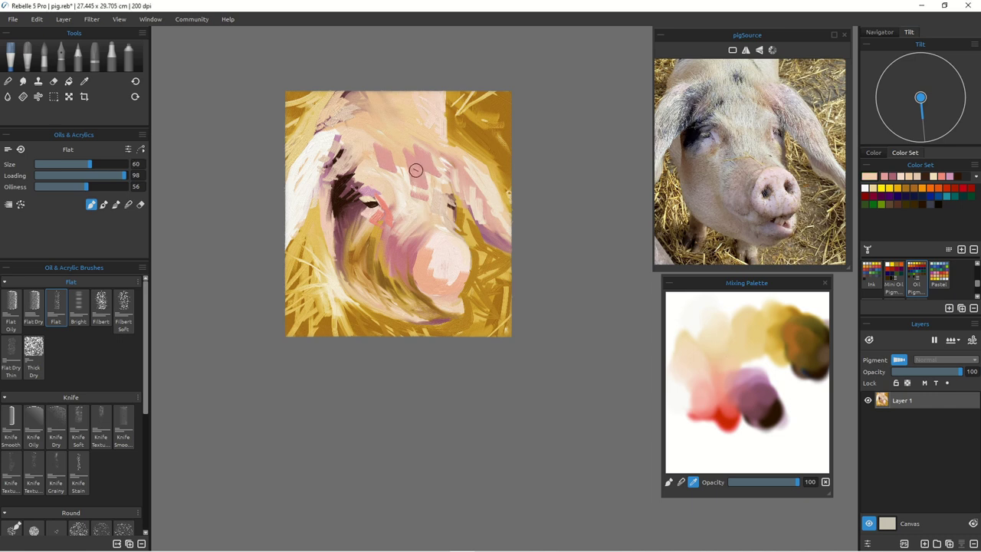
pyautogui.press('[')
pyautogui.press('[')
pyautogui.moveTo(423, 173)
pyautogui.mouseDown()
pyautogui.moveTo(418, 190)
pyautogui.moveTo(413, 183)
pyautogui.mouseUp()
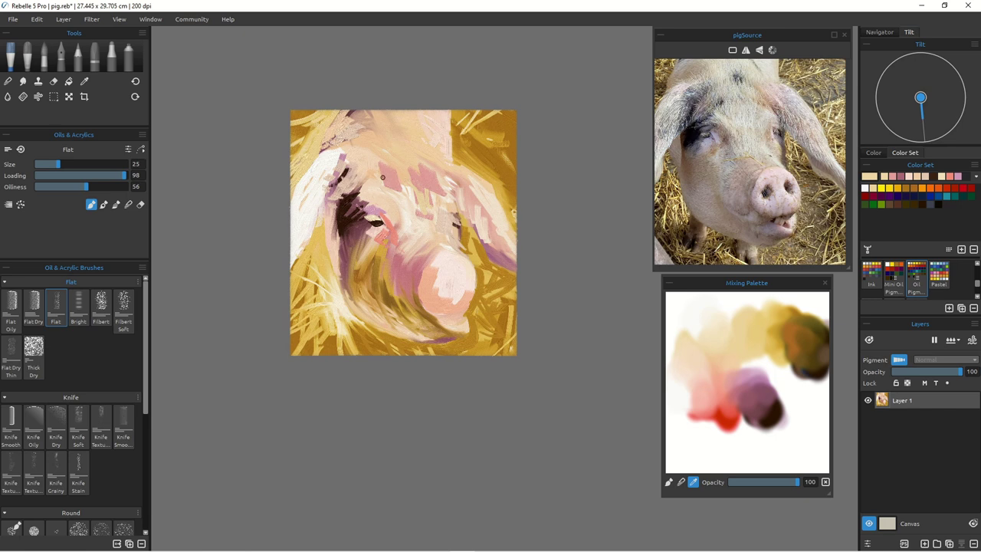
# Step: Set the brush size to 35 and break up the forehead and snout bridge with short cream and pink strokes
pyautogui.press(']')
pyautogui.press(']')
pyautogui.moveTo(391, 179); pyautogui.dragTo(405, 200)
pyautogui.moveTo(414, 163)
pyautogui.mouseDown()
pyautogui.moveTo(426, 192)
pyautogui.moveTo(439, 189)
pyautogui.mouseUp()
pyautogui.moveTo(417, 204); pyautogui.dragTo(425, 224)
pyautogui.click(694, 400)
pyautogui.click(686, 392)
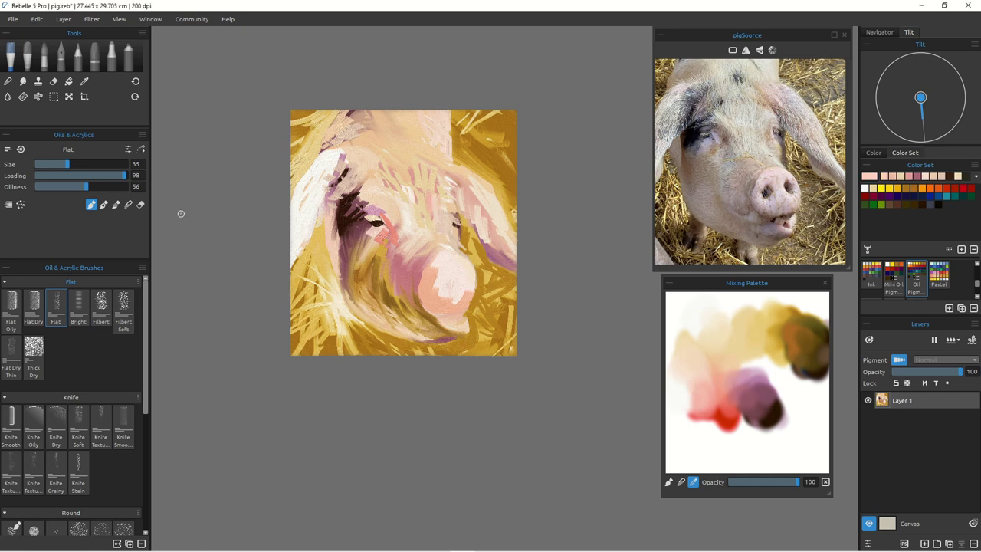
# Step: Switch the brush to the paint-mixing mode and work near-white strokes from the mixing palette into the top of the head and neck
pyautogui.click(116, 205)
pyautogui.click(675, 384)
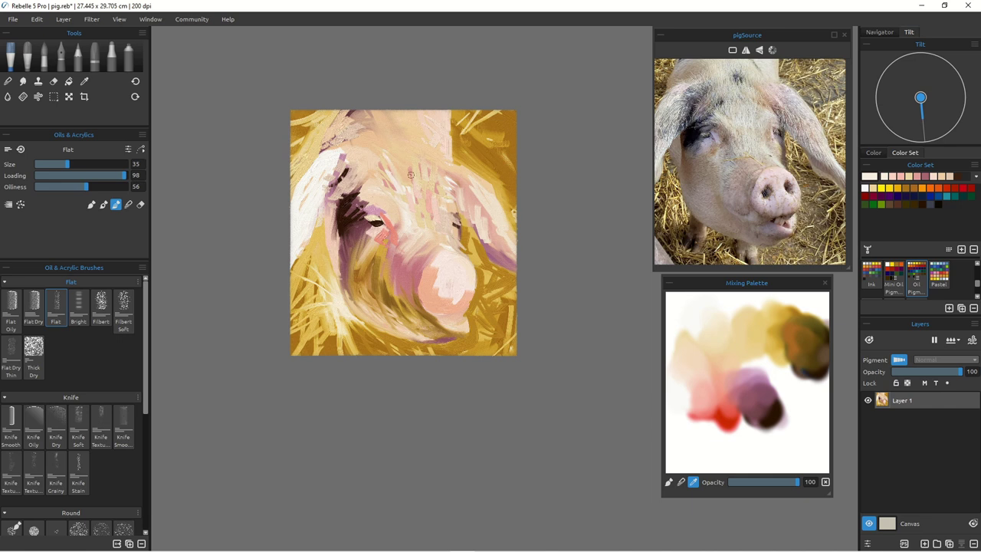
pyautogui.moveTo(366, 140)
pyautogui.mouseDown()
pyautogui.moveTo(380, 164)
pyautogui.moveTo(362, 123)
pyautogui.moveTo(358, 145)
pyautogui.moveTo(378, 165)
pyautogui.moveTo(367, 112)
pyautogui.moveTo(402, 181)
pyautogui.moveTo(414, 160)
pyautogui.mouseUp()
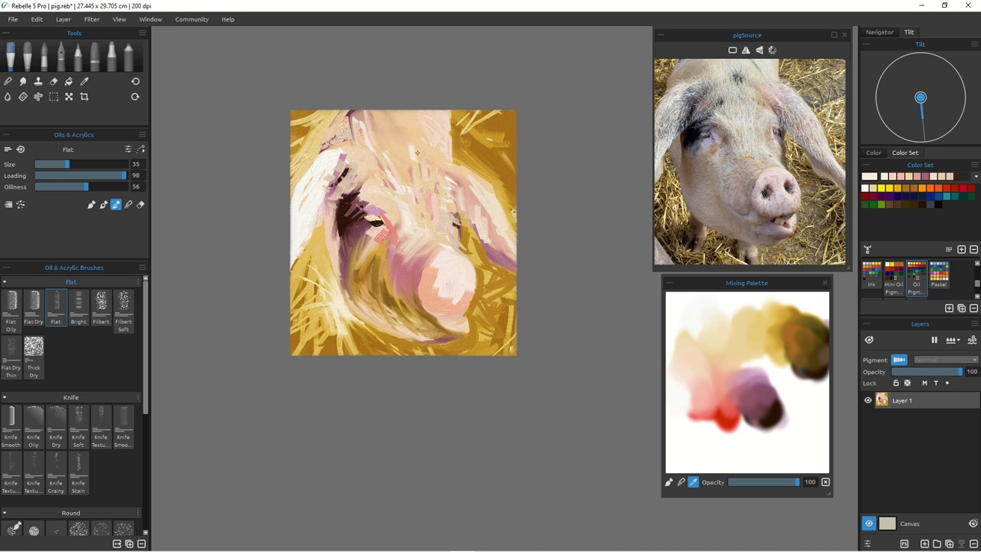
pyautogui.moveTo(418, 112); pyautogui.dragTo(432, 145)
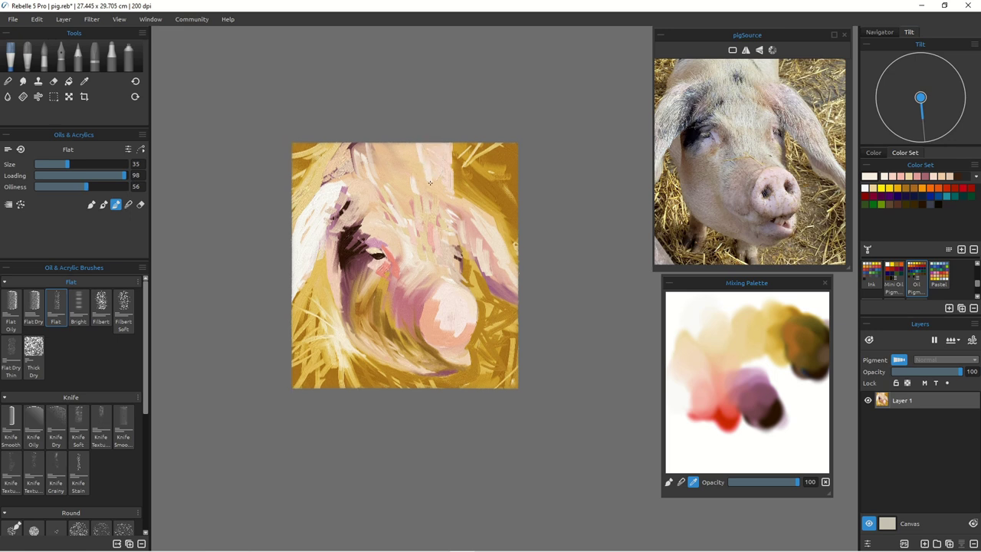
pyautogui.moveTo(384, 289); pyautogui.dragTo(388, 275)
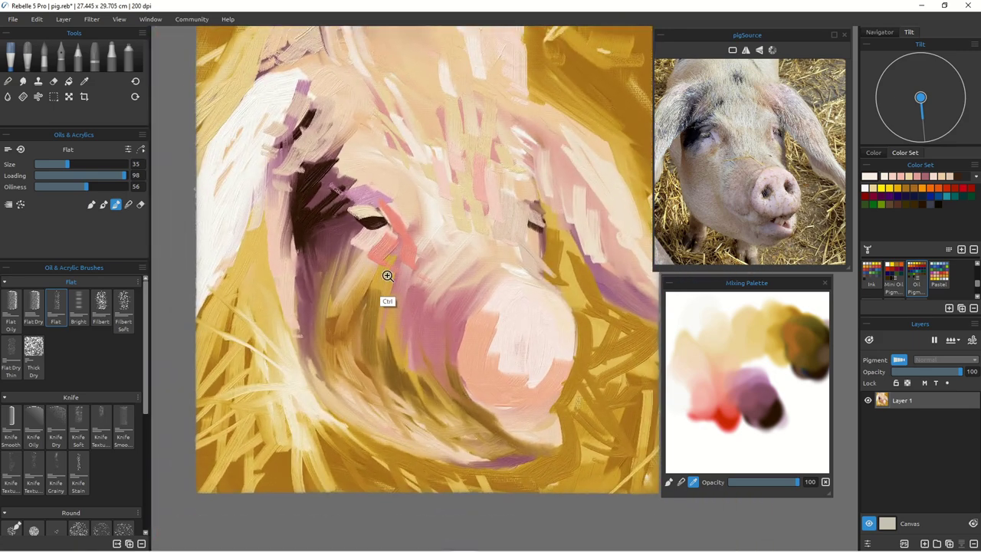
pyautogui.moveTo(379, 312); pyautogui.dragTo(371, 363)
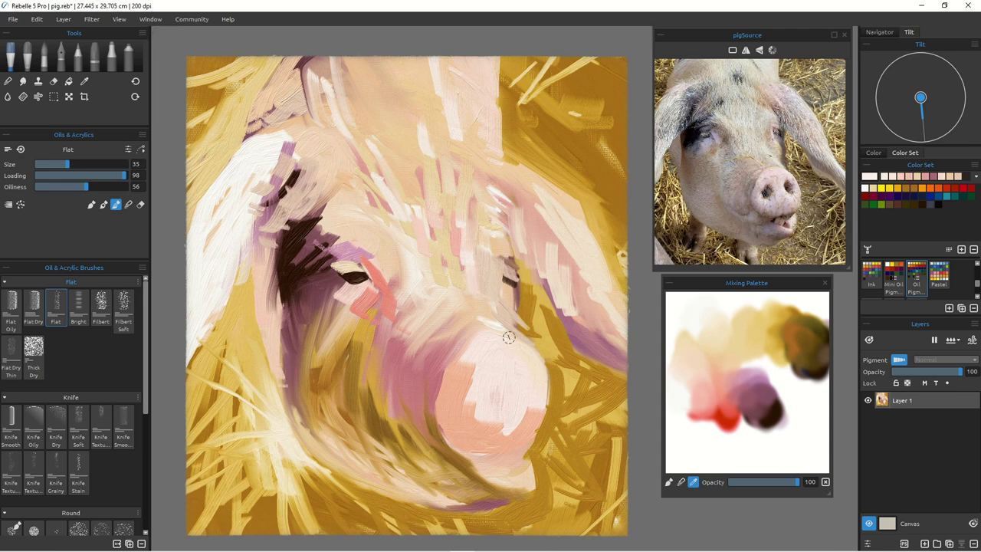
# Step: Switch the brush back to paint mode and lay near-white strokes along the snout bridge, beside the far eye and up the forehead
pyautogui.press('b')
pyautogui.moveTo(504, 316); pyautogui.dragTo(534, 349)
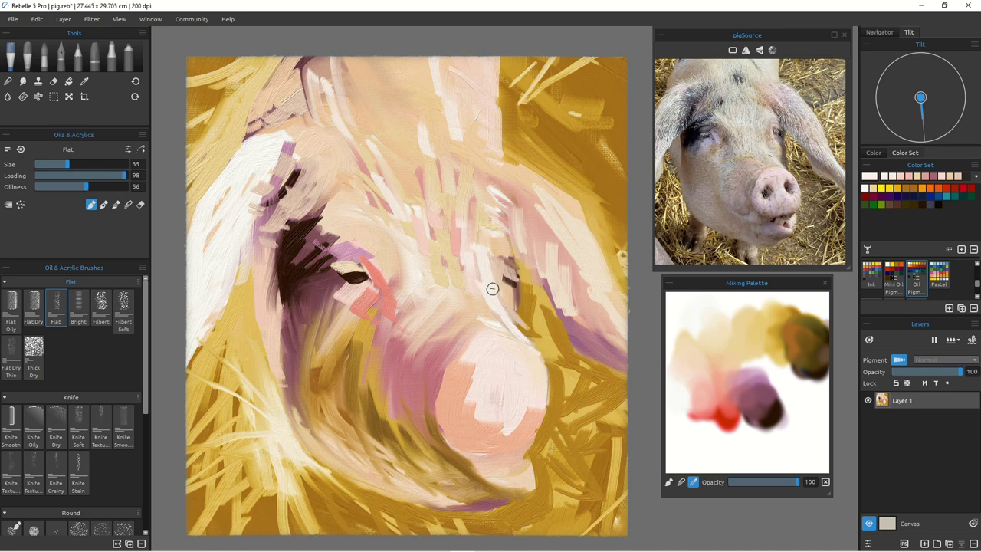
pyautogui.moveTo(466, 253); pyautogui.dragTo(481, 305)
pyautogui.moveTo(471, 232); pyautogui.dragTo(473, 258)
pyautogui.moveTo(460, 197); pyautogui.dragTo(463, 252)
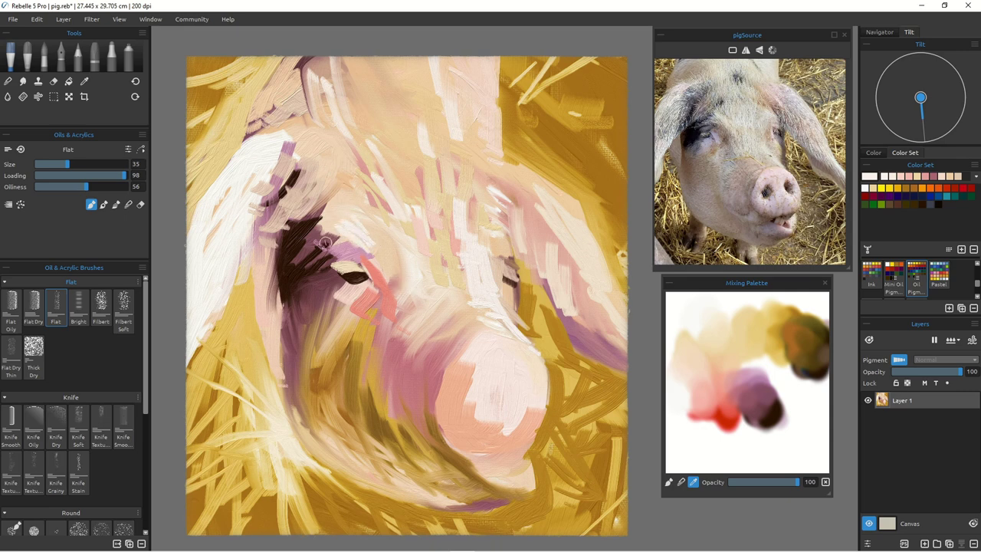
# Step: Add near-white highlight strokes above the near eye, along the far ear's upper edge and down the side of the neck
pyautogui.moveTo(353, 245); pyautogui.dragTo(329, 246)
pyautogui.moveTo(371, 251); pyautogui.dragTo(403, 305)
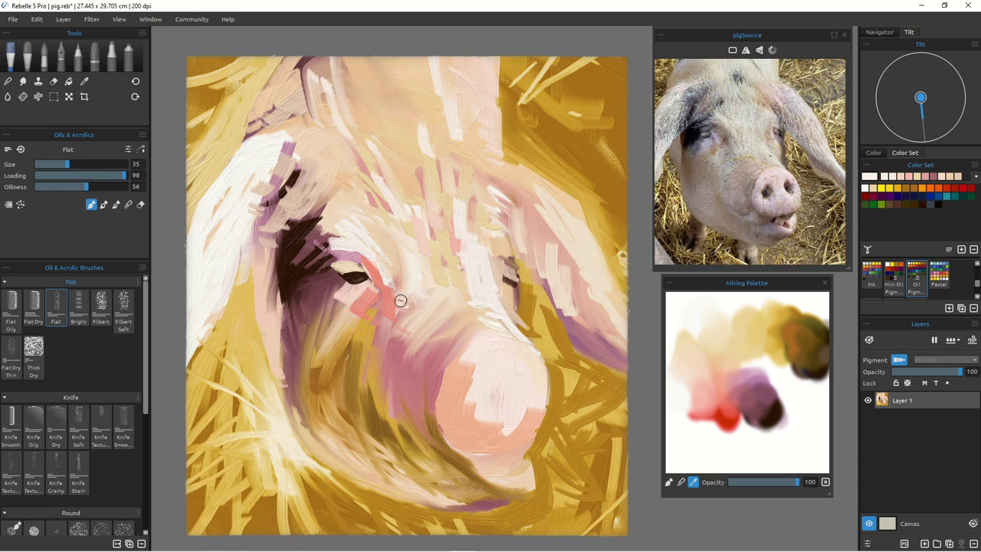
pyautogui.moveTo(526, 175); pyautogui.dragTo(538, 204)
pyautogui.moveTo(526, 170)
pyautogui.mouseDown()
pyautogui.moveTo(565, 194)
pyautogui.moveTo(562, 213)
pyautogui.moveTo(569, 200)
pyautogui.moveTo(572, 223)
pyautogui.moveTo(578, 207)
pyautogui.moveTo(582, 244)
pyautogui.moveTo(614, 287)
pyautogui.mouseUp()
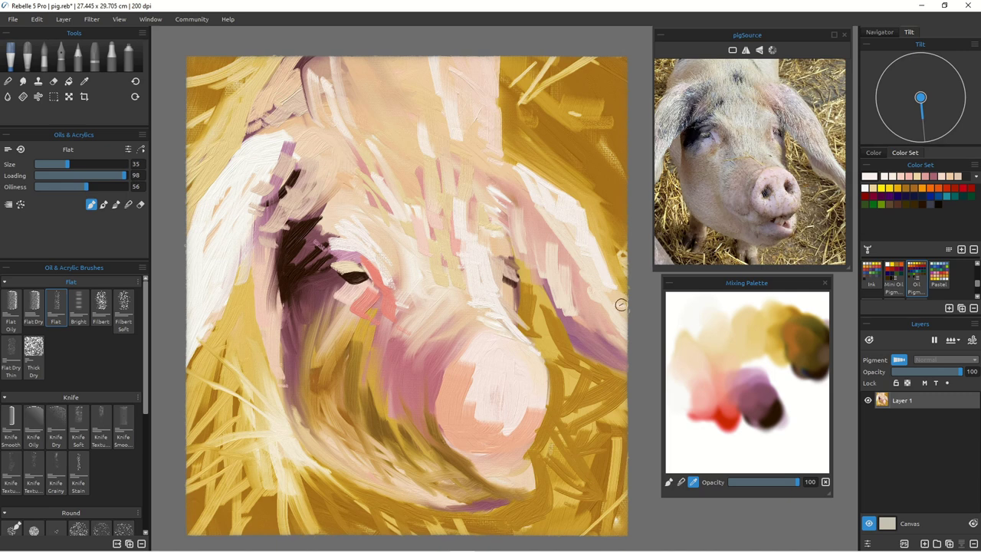
pyautogui.moveTo(469, 60)
pyautogui.mouseDown()
pyautogui.moveTo(482, 81)
pyautogui.moveTo(459, 51)
pyautogui.moveTo(471, 80)
pyautogui.moveTo(447, 55)
pyautogui.moveTo(462, 100)
pyautogui.moveTo(480, 86)
pyautogui.moveTo(482, 58)
pyautogui.moveTo(490, 101)
pyautogui.moveTo(495, 57)
pyautogui.moveTo(495, 126)
pyautogui.mouseUp()
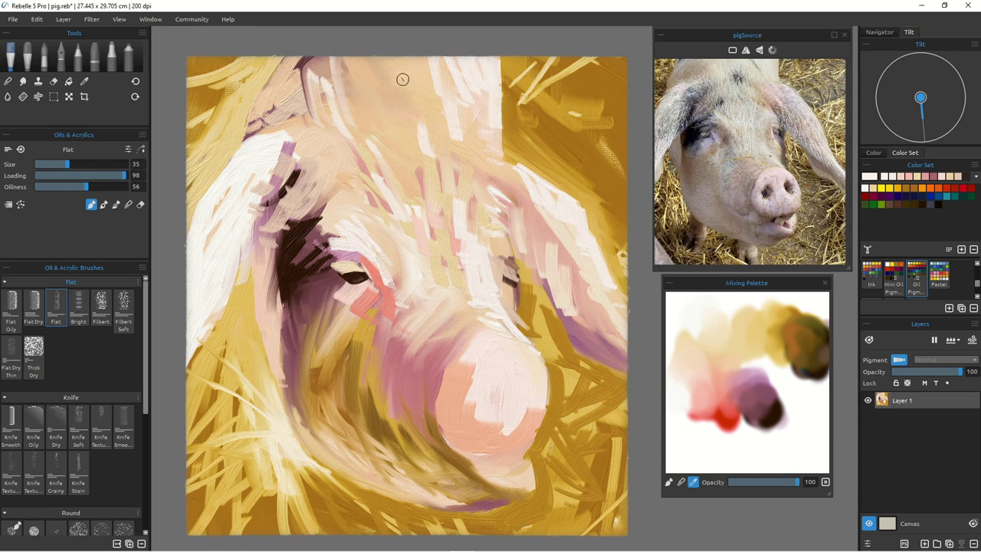
pyautogui.moveTo(481, 112); pyautogui.dragTo(501, 161)
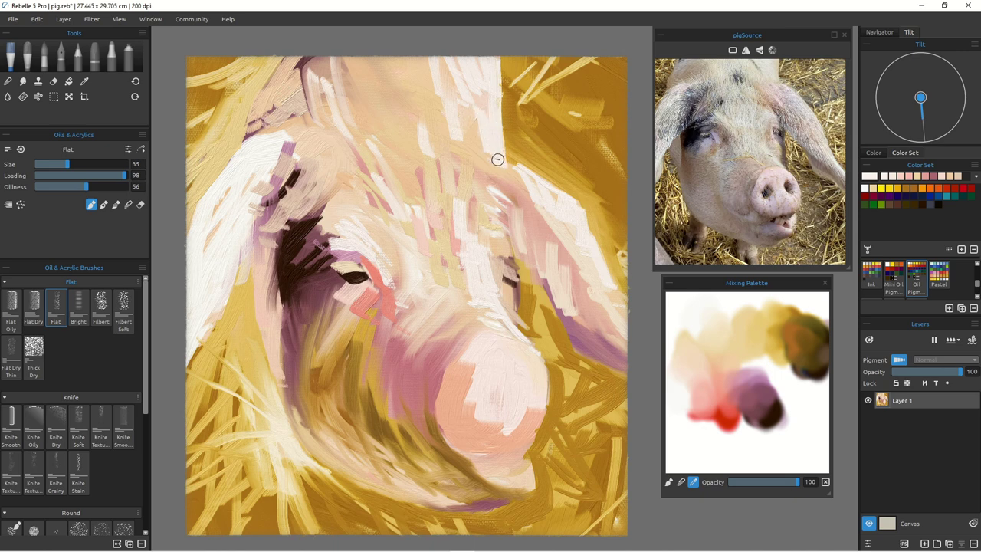
# Step: Sample salmon pink from the mixing palette and paint accents at the base of the far ear and beside the near eye
pyautogui.click(720, 376)
pyautogui.moveTo(502, 162); pyautogui.dragTo(533, 174)
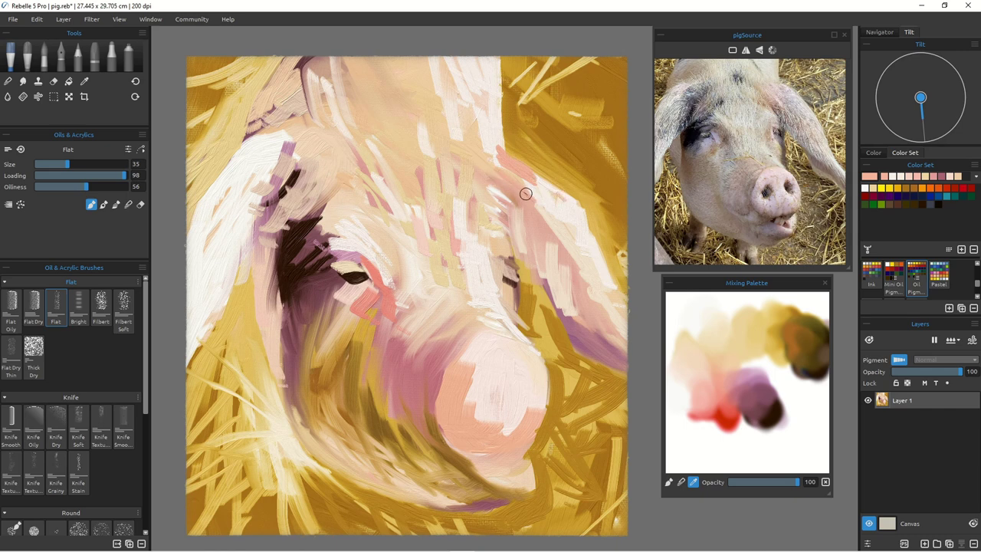
pyautogui.moveTo(512, 186); pyautogui.dragTo(542, 212)
pyautogui.moveTo(367, 265); pyautogui.dragTo(380, 293)
# Step: Sample pale pink from below the near eye, reduce the brush size to 16 and paint a small mark over the dark pupil
pyautogui.keyDown('alt'); pyautogui.click(346, 298); pyautogui.keyUp('alt')
pyautogui.press('[')
pyautogui.press('[')
pyautogui.press('[')
pyautogui.press('[')
pyautogui.press('[')
pyautogui.press('[')
pyautogui.press('[')
pyautogui.press('[')
pyautogui.press('[')
pyautogui.press('[')
pyautogui.press('[')
pyautogui.press('[')
pyautogui.press('[')
pyautogui.press('[')
pyautogui.press('[')
pyautogui.press('[')
pyautogui.press('[')
pyautogui.press('[')
pyautogui.press('[')
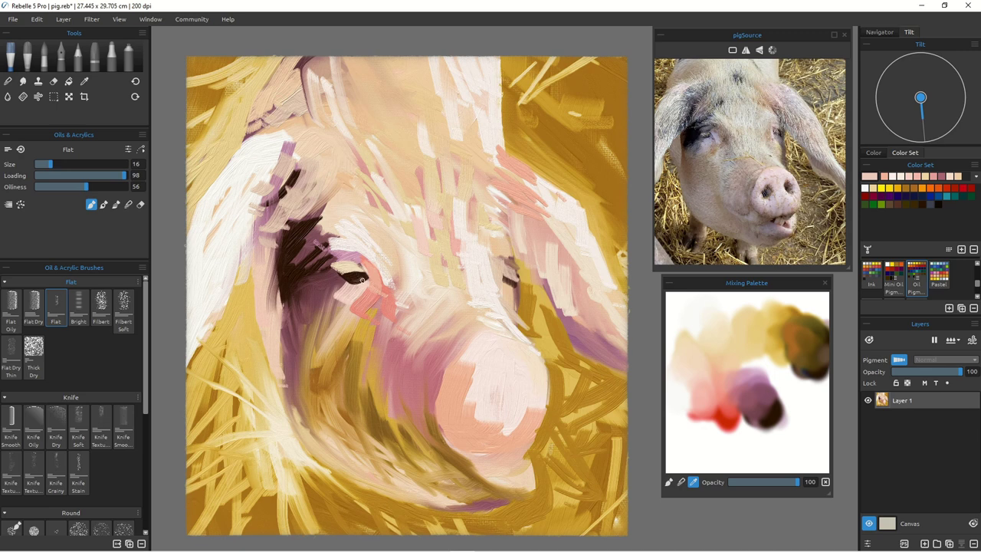
pyautogui.moveTo(364, 273); pyautogui.dragTo(366, 279)
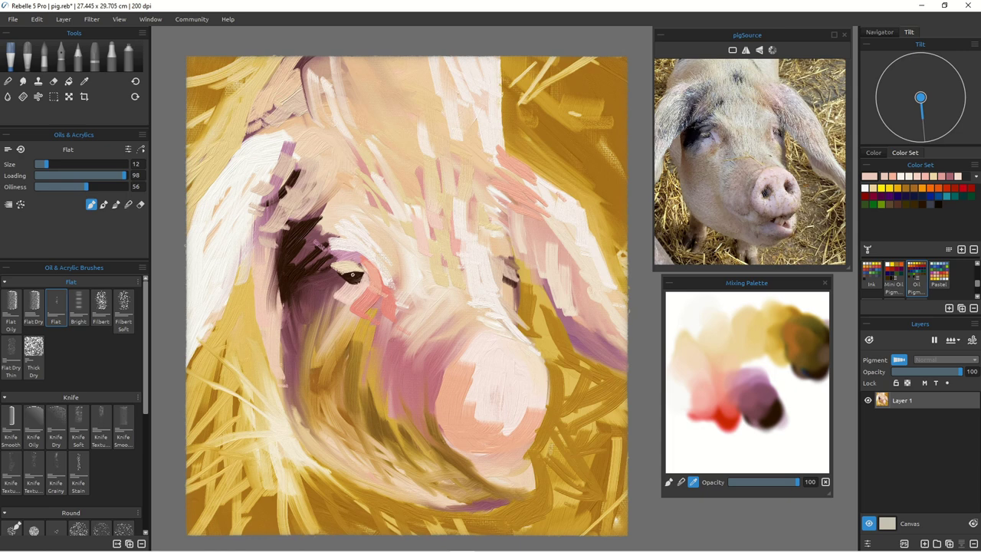
# Step: Sample dark brown from the near eye and rework its inner corner with fine strokes, undoing the misplaced ones
pyautogui.keyDown('alt'); pyautogui.click(354, 276); pyautogui.keyUp('alt')
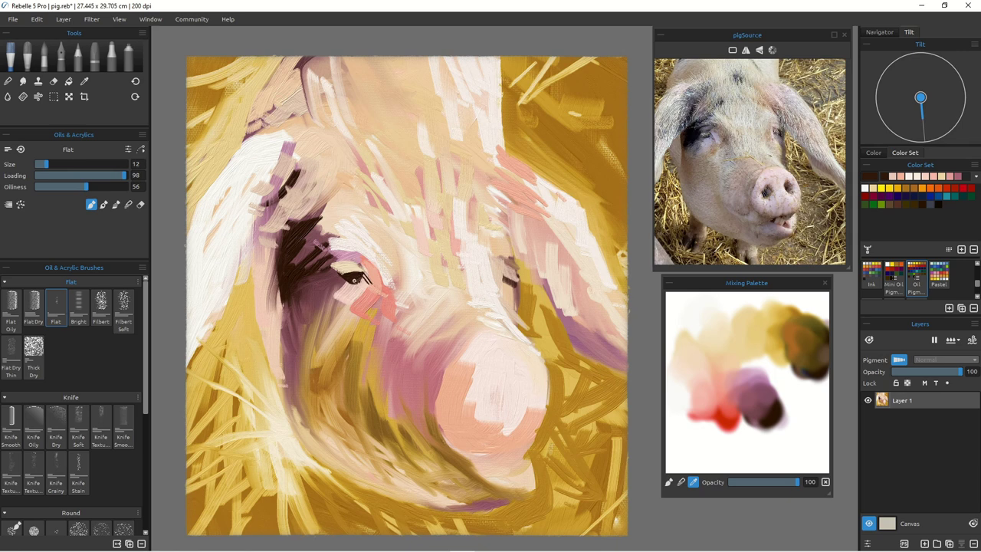
pyautogui.hotkey('ctrl', 'z')
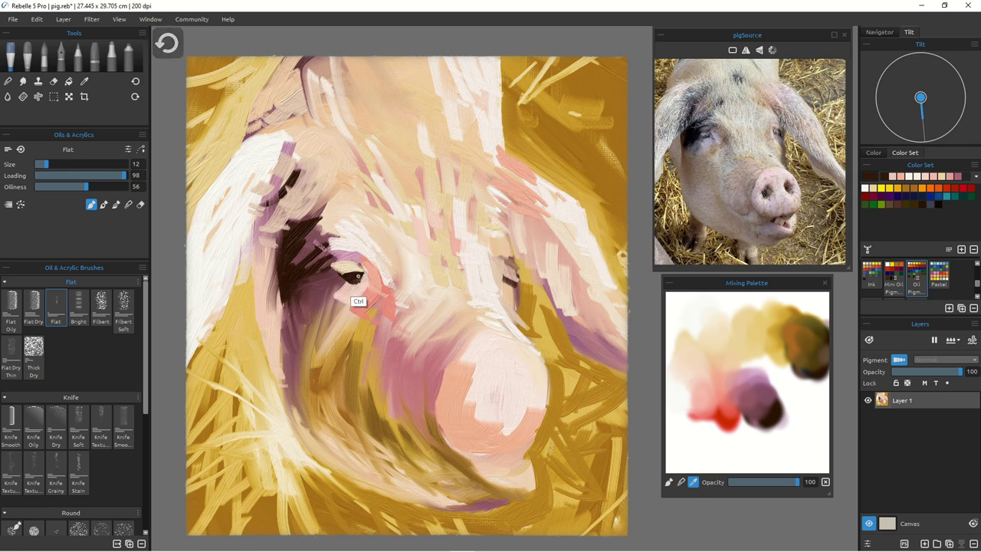
pyautogui.hotkey('ctrl', 'y')
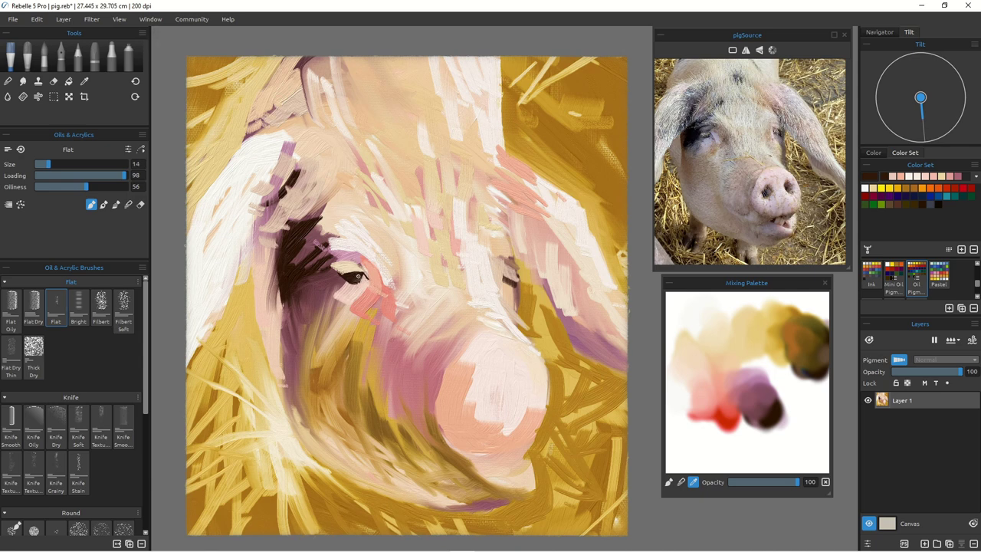
pyautogui.hotkey('ctrl', 'z')
pyautogui.hotkey('ctrl', 'z')
pyautogui.hotkey('ctrl', 'z')
# Step: Sample mauve from the mixing palette, set the brush size to 35 and paint purple shading beside the near eye's inner corner
pyautogui.click(743, 383)
pyautogui.press(']')
pyautogui.press(']')
pyautogui.press(']')
pyautogui.press(']')
pyautogui.press('[')
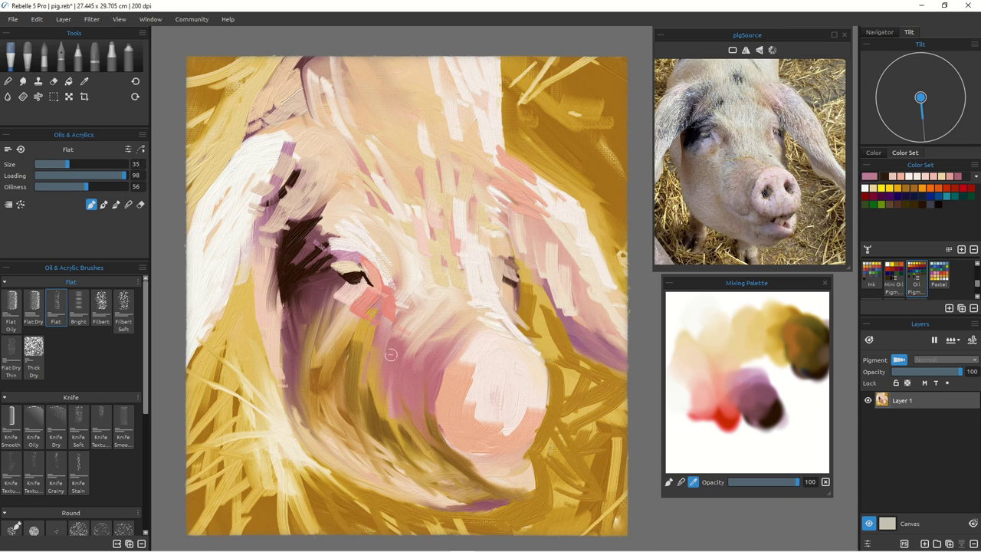
pyautogui.keyDown('alt'); pyautogui.click(385, 279); pyautogui.keyUp('alt')
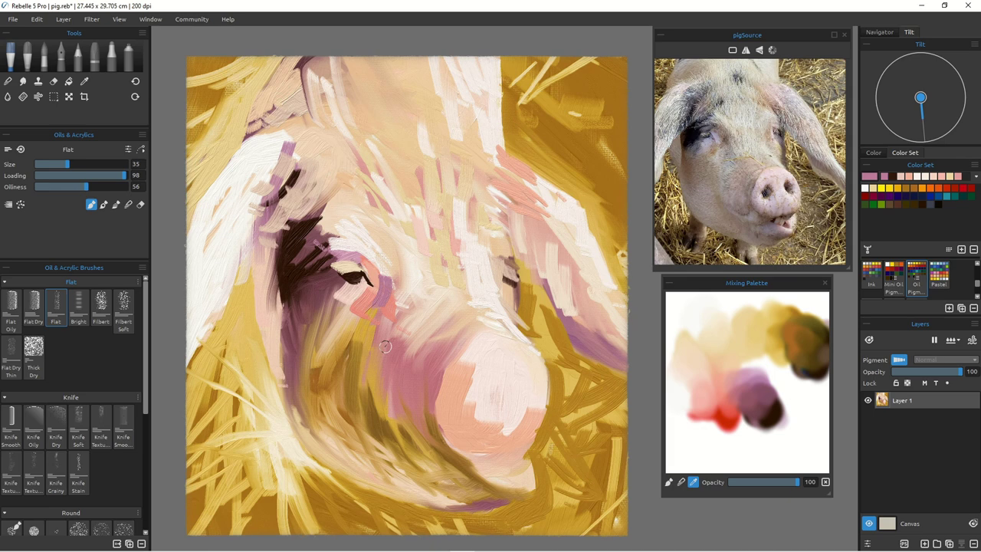
# Step: Block in both nostrils with mauve strokes and deepen them with dark plum from the mixing palette
pyautogui.moveTo(519, 374)
pyautogui.mouseDown()
pyautogui.moveTo(525, 388)
pyautogui.moveTo(466, 386)
pyautogui.moveTo(462, 396)
pyautogui.mouseUp()
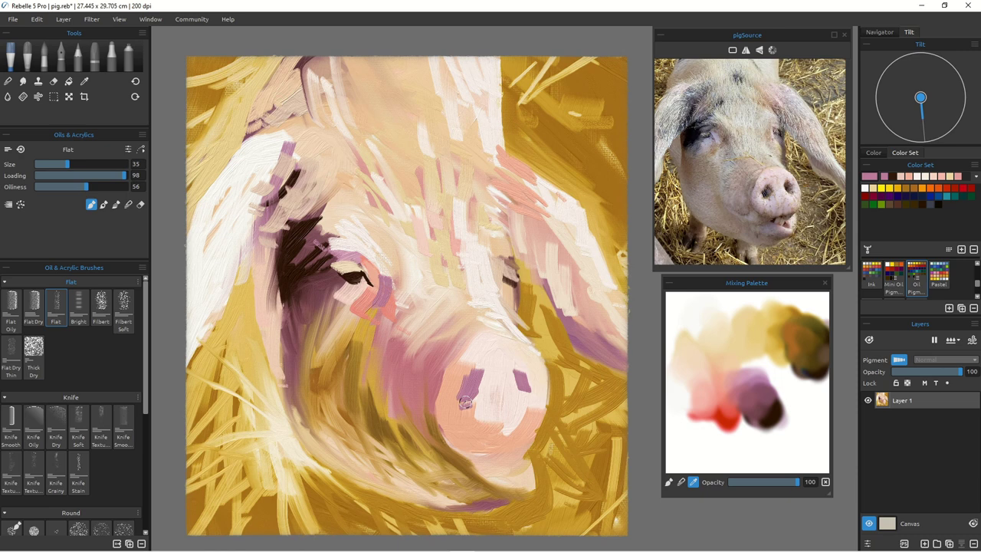
pyautogui.click(766, 402)
pyautogui.moveTo(469, 376)
pyautogui.mouseDown()
pyautogui.moveTo(465, 400)
pyautogui.moveTo(526, 397)
pyautogui.mouseUp()
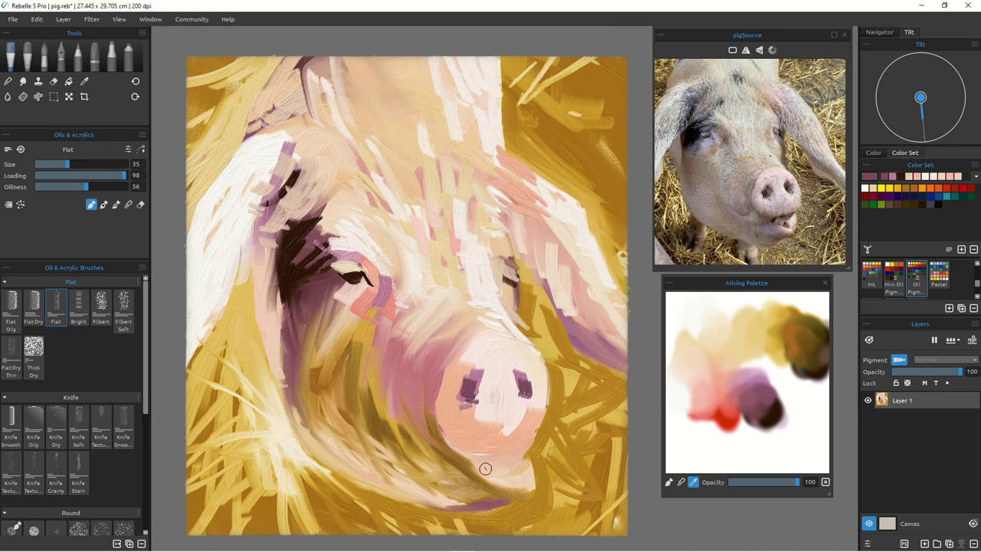
# Step: Paint the mouth opening under the snout in dark plum and the lower lip in pale pink sampled from the snout
pyautogui.moveTo(543, 418)
pyautogui.mouseDown()
pyautogui.moveTo(511, 435)
pyautogui.moveTo(528, 440)
pyautogui.mouseUp()
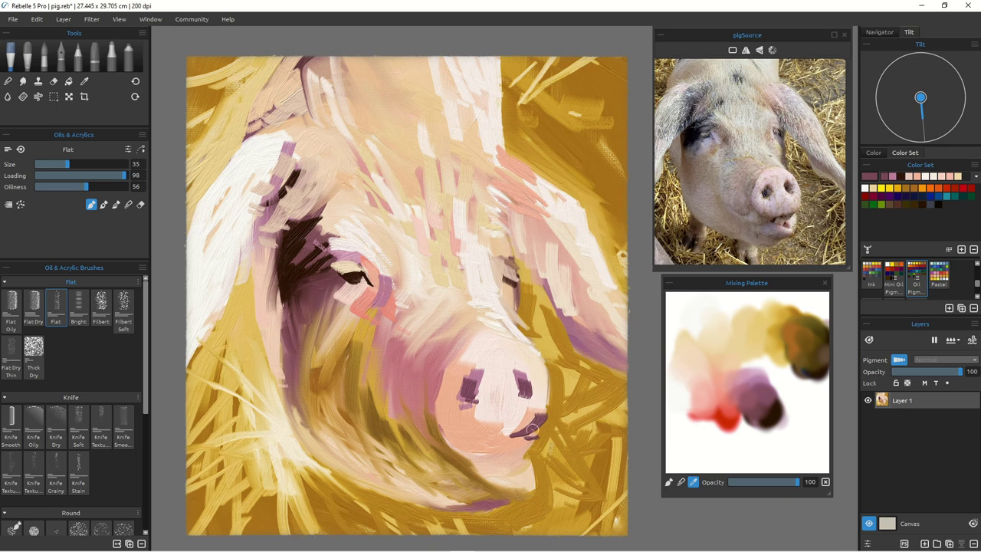
pyautogui.moveTo(542, 419); pyautogui.dragTo(510, 445)
pyautogui.keyDown('alt'); pyautogui.click(483, 351); pyautogui.keyUp('alt')
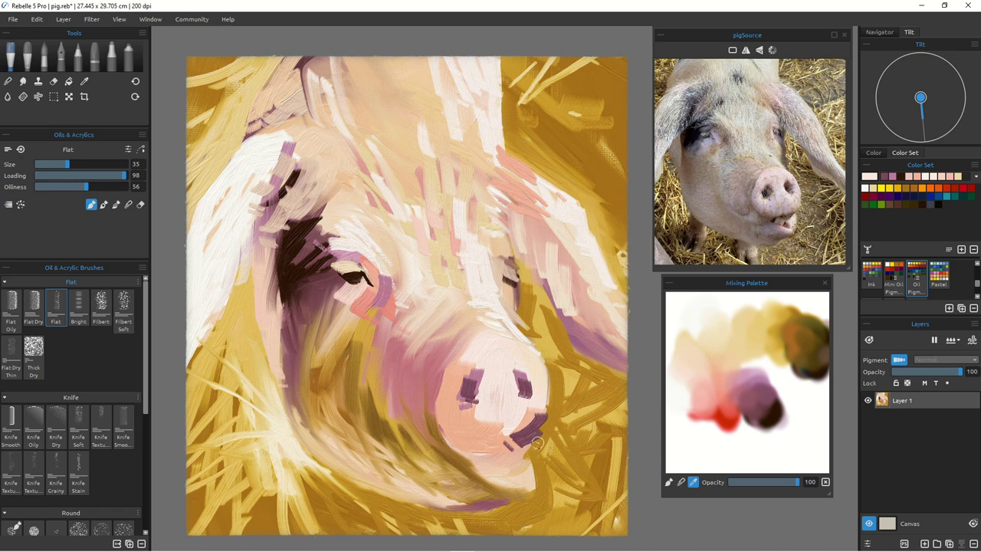
pyautogui.moveTo(525, 453)
pyautogui.mouseDown()
pyautogui.moveTo(539, 446)
pyautogui.moveTo(532, 466)
pyautogui.mouseUp()
# Step: Sample ochre from the straw background and paint around the lower lip and chin to sharpen their outline
pyautogui.keyDown('alt'); pyautogui.click(547, 474); pyautogui.keyUp('alt')
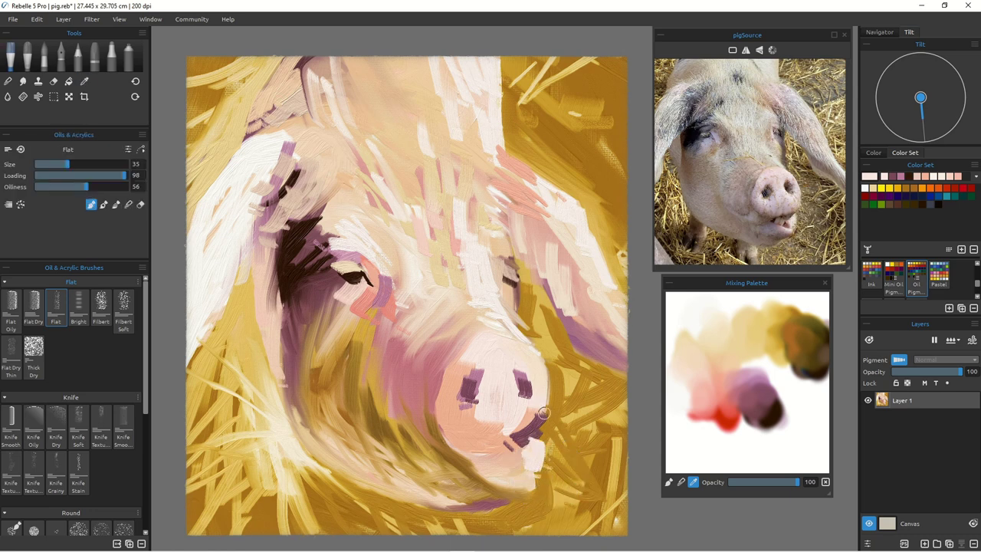
pyautogui.keyDown('alt'); pyautogui.click(544, 446); pyautogui.keyUp('alt')
pyautogui.moveTo(544, 446); pyautogui.dragTo(549, 475)
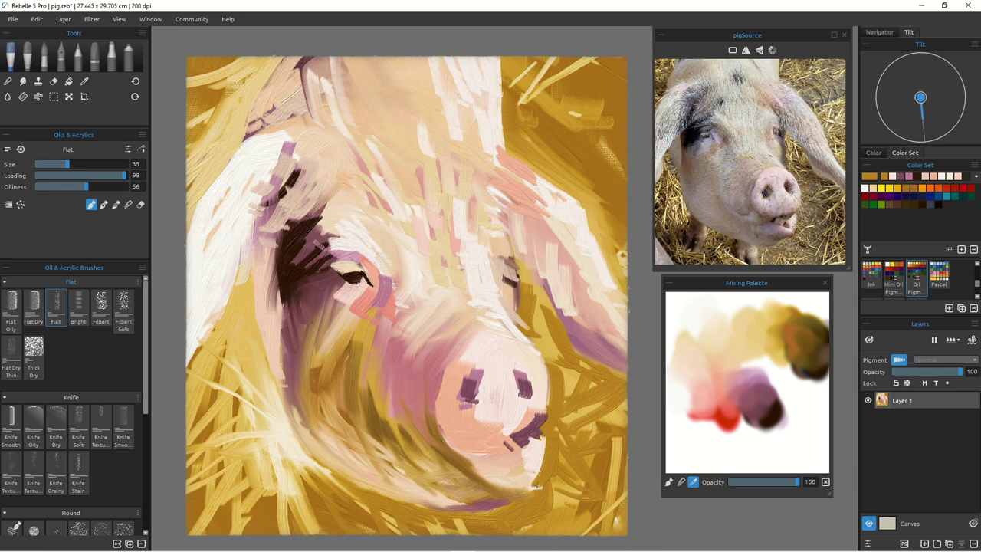
pyautogui.moveTo(538, 480)
pyautogui.mouseDown()
pyautogui.moveTo(500, 503)
pyautogui.moveTo(517, 503)
pyautogui.mouseUp()
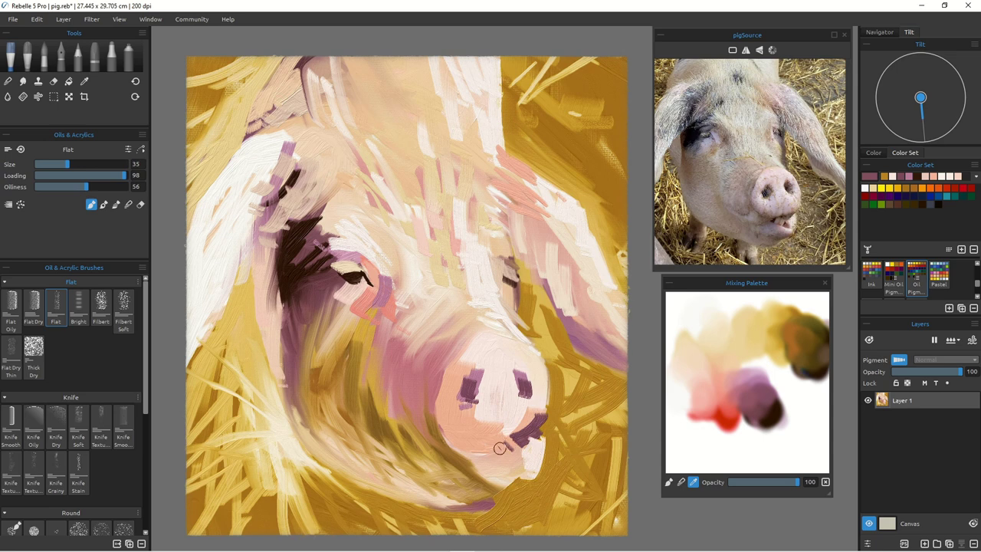
# Step: Extend the dark plum mouth into the lower lip and shade the chin and snout underside with dusty pink sampled from the cheek
pyautogui.moveTo(517, 446)
pyautogui.mouseDown()
pyautogui.moveTo(529, 458)
pyautogui.moveTo(510, 451)
pyautogui.moveTo(520, 458)
pyautogui.mouseUp()
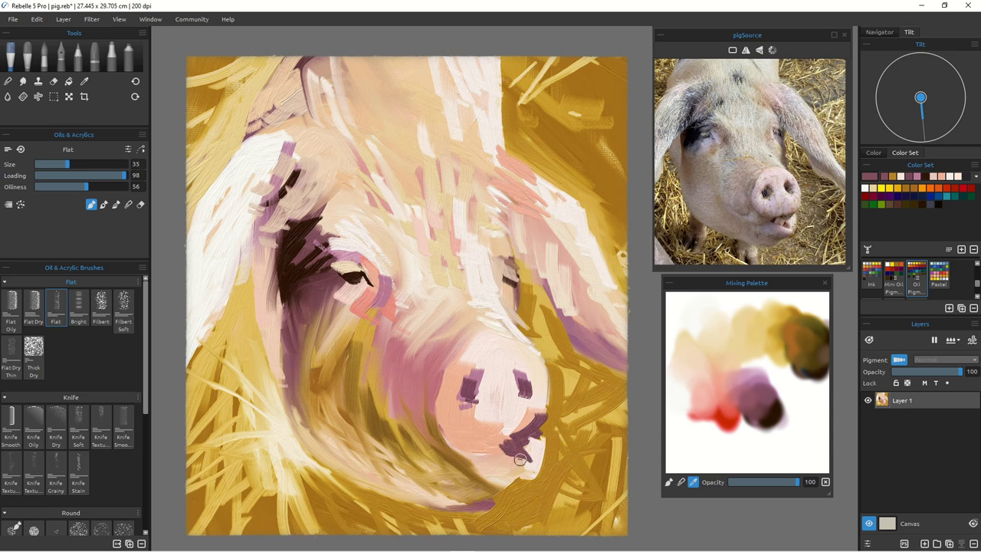
pyautogui.moveTo(522, 446); pyautogui.dragTo(532, 460)
pyautogui.keyDown('alt'); pyautogui.click(408, 399); pyautogui.keyUp('alt')
pyautogui.moveTo(483, 506)
pyautogui.mouseDown()
pyautogui.moveTo(504, 479)
pyautogui.moveTo(469, 477)
pyautogui.moveTo(510, 474)
pyautogui.mouseUp()
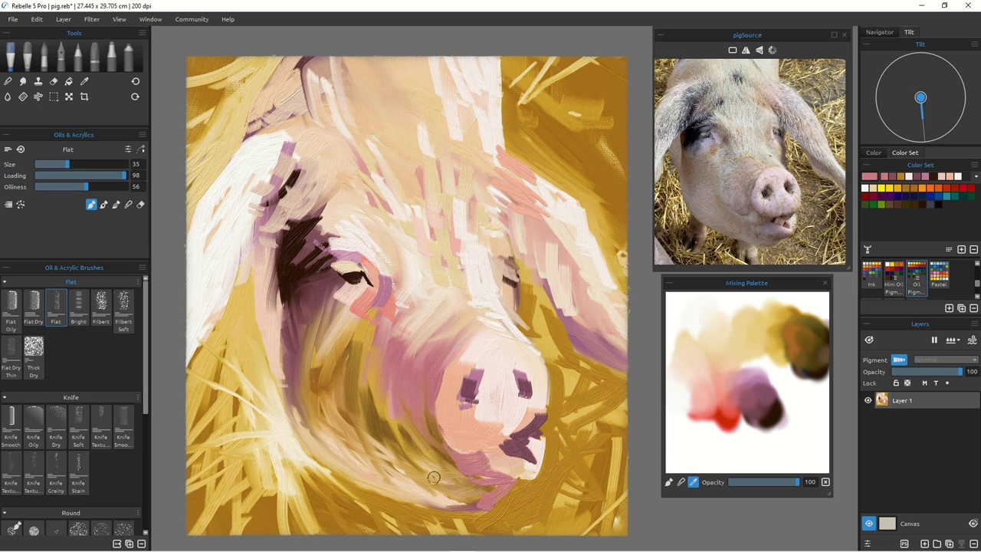
pyautogui.moveTo(439, 432)
pyautogui.mouseDown()
pyautogui.moveTo(470, 454)
pyautogui.moveTo(489, 452)
pyautogui.mouseUp()
# Step: Sample salmon from the snout disc and repaint the disc's edge on the cheek side
pyautogui.keyDown('alt'); pyautogui.click(458, 430); pyautogui.keyUp('alt')
pyautogui.moveTo(446, 427); pyautogui.dragTo(445, 423)
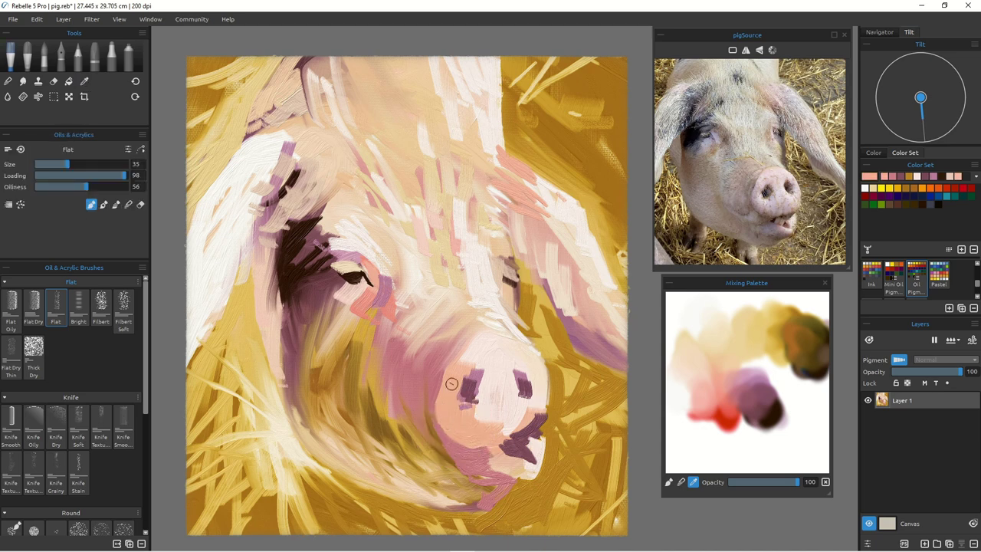
pyautogui.moveTo(447, 382); pyautogui.dragTo(443, 412)
# Step: Paint the snout's upper rim in sampled pale pink and add near-white and peach strokes from the mixing palette around the nostrils
pyautogui.keyDown('alt'); pyautogui.click(477, 351); pyautogui.keyUp('alt')
pyautogui.moveTo(482, 341)
pyautogui.mouseDown()
pyautogui.moveTo(455, 370)
pyautogui.moveTo(446, 389)
pyautogui.moveTo(473, 363)
pyautogui.moveTo(455, 396)
pyautogui.mouseUp()
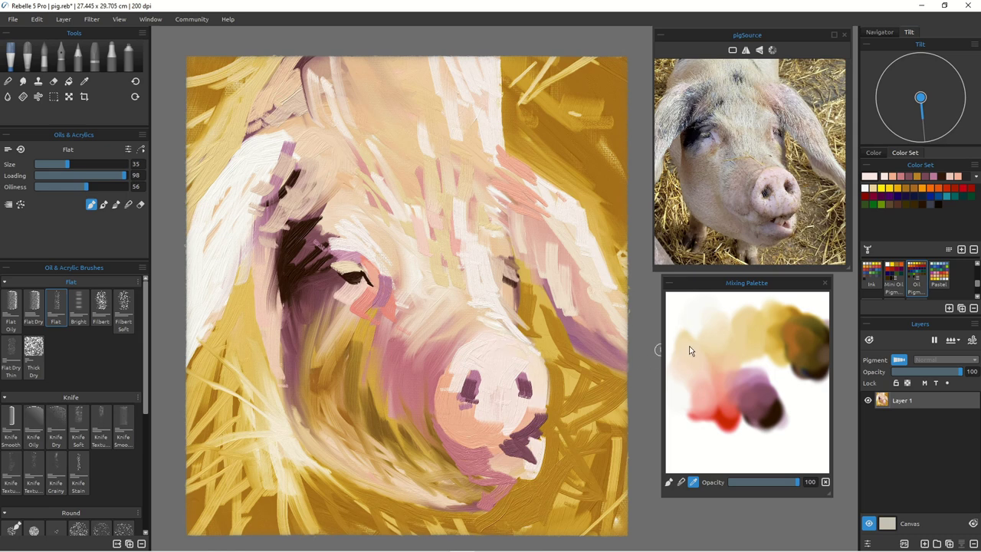
pyautogui.click(682, 315)
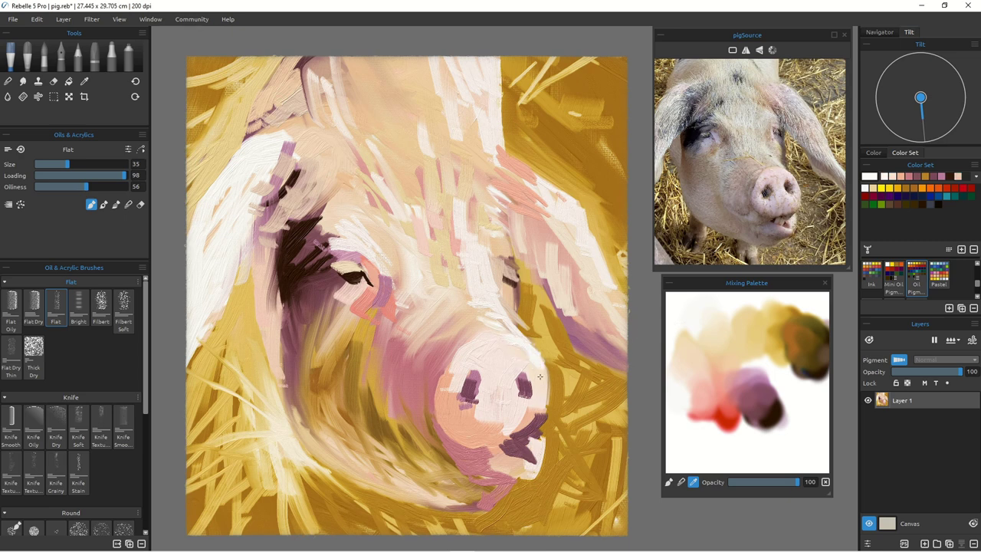
pyautogui.click(692, 391)
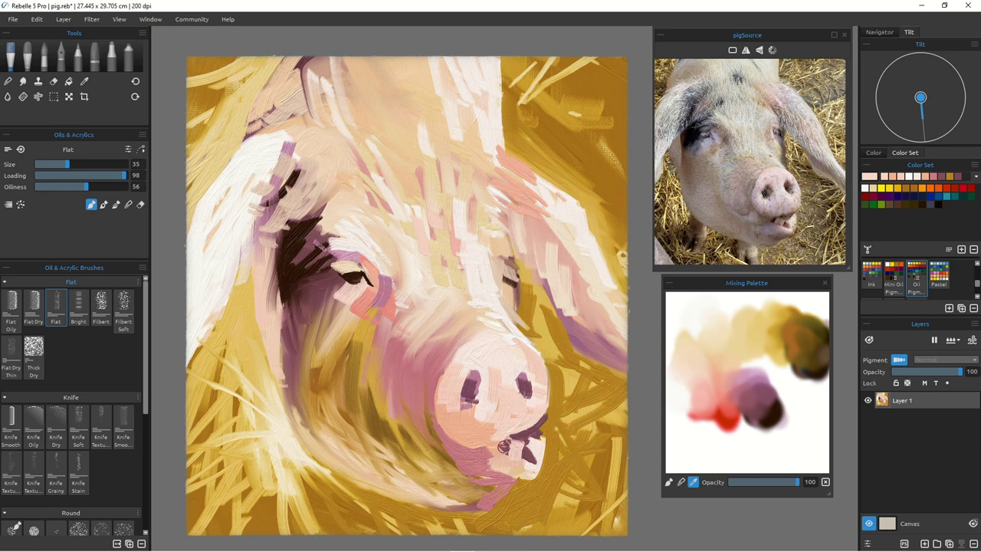
# Step: Undo the last stroke, reduce the brush size to 25 and paint pale peach strokes across the mouth and chin
pyautogui.hotkey('ctrl', 'z')
pyautogui.press('[')
pyautogui.press('[')
pyautogui.moveTo(520, 441); pyautogui.dragTo(505, 476)
# Step: Paint long pale peach strokes down the outer edge of the jaw below the near ear
pyautogui.scroll(-3, 345, 432)
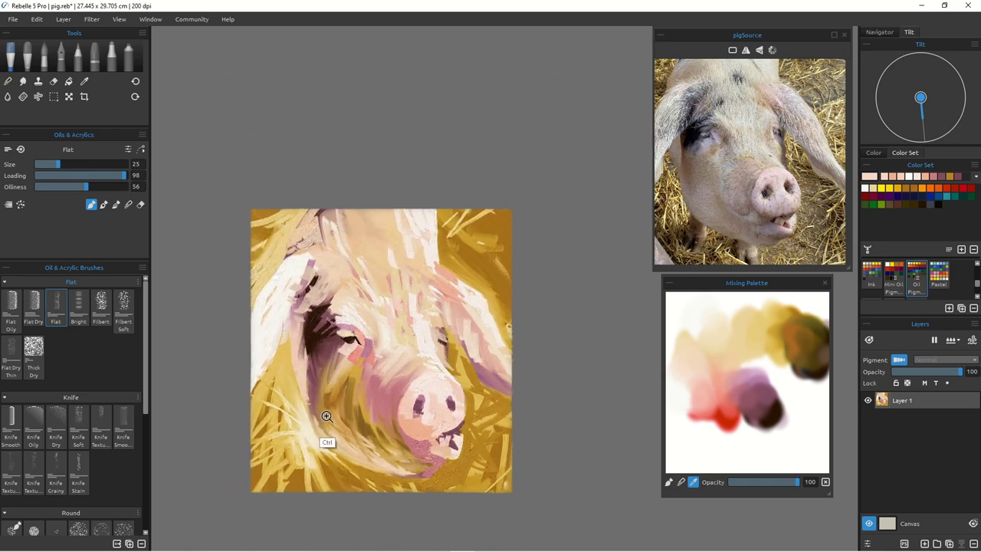
pyautogui.scroll(3, 330, 423)
pyautogui.moveTo(331, 422); pyautogui.dragTo(342, 393)
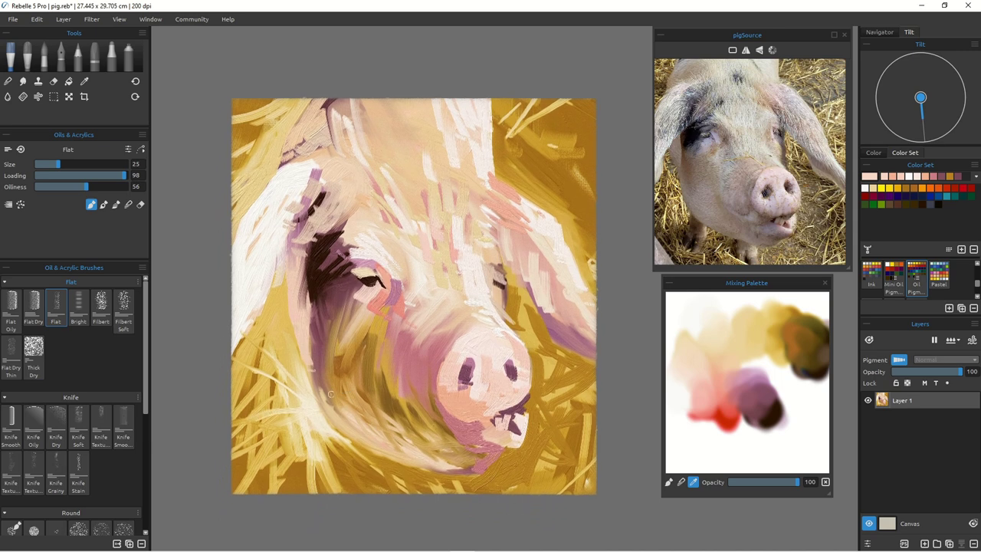
pyautogui.moveTo(308, 326); pyautogui.dragTo(315, 401)
pyautogui.moveTo(310, 363)
pyautogui.mouseDown()
pyautogui.moveTo(320, 410)
pyautogui.moveTo(344, 435)
pyautogui.mouseUp()
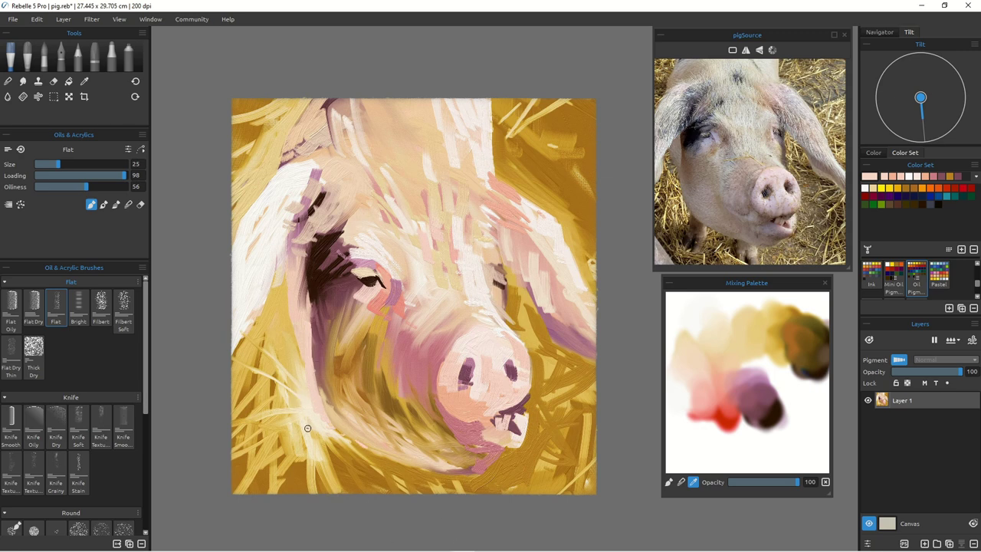
# Step: Sample plum from the shadow beside the near ear and block in the dark leg below the jaw
pyautogui.keyDown('alt'); pyautogui.click(317, 324); pyautogui.keyUp('alt')
pyautogui.moveTo(325, 423)
pyautogui.mouseDown()
pyautogui.moveTo(329, 453)
pyautogui.moveTo(343, 440)
pyautogui.moveTo(339, 460)
pyautogui.moveTo(346, 458)
pyautogui.mouseUp()
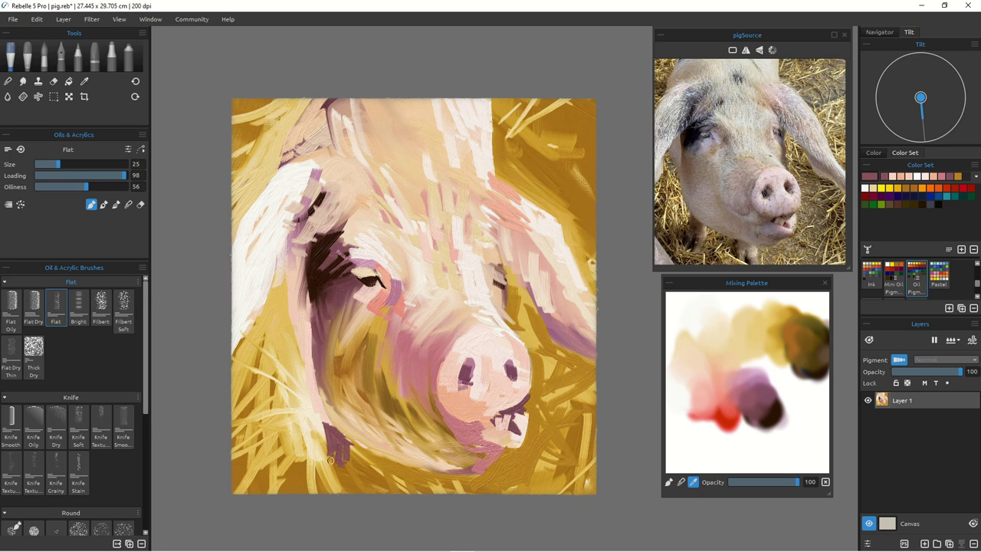
pyautogui.moveTo(332, 453); pyautogui.dragTo(344, 479)
# Step: Sample pale pink from the jaw edge and paint the foot below the chin and light strokes over the dark leg
pyautogui.keyDown('alt'); pyautogui.click(316, 399); pyautogui.keyUp('alt')
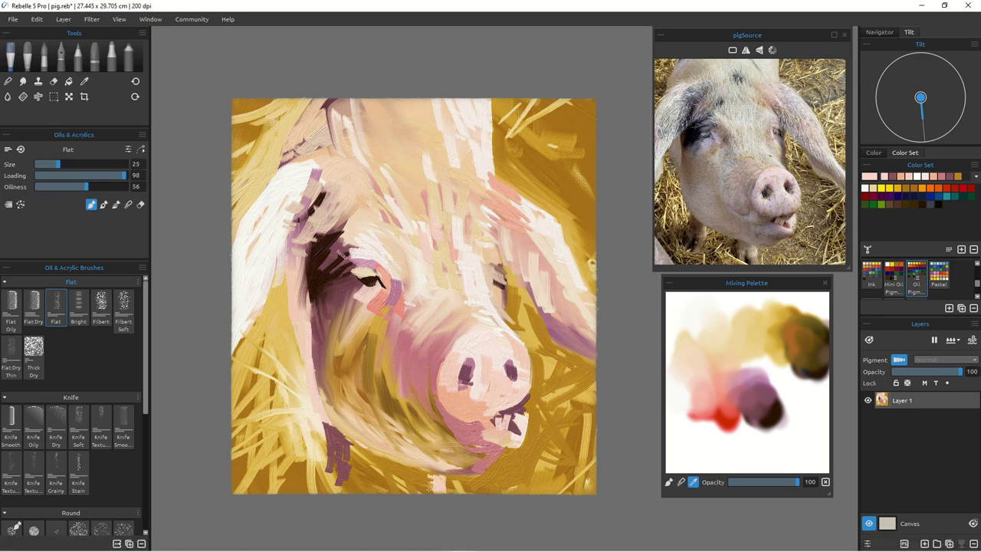
pyautogui.moveTo(428, 476)
pyautogui.mouseDown()
pyautogui.moveTo(430, 495)
pyautogui.moveTo(450, 494)
pyautogui.mouseUp()
pyautogui.moveTo(345, 440); pyautogui.dragTo(346, 465)
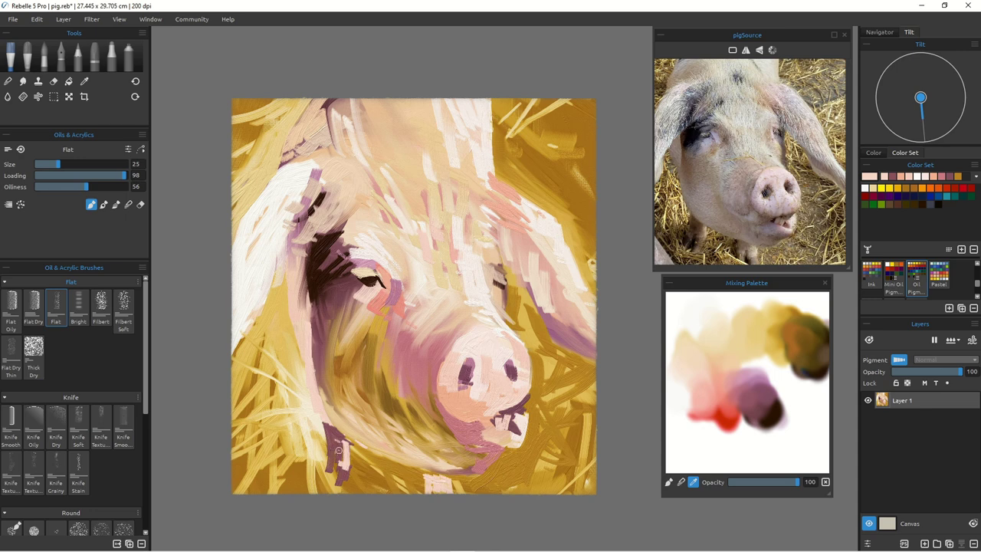
# Step: Sample straw yellow and ochre from the background and trim the lower edges of the leg below the jaw
pyautogui.keyDown('alt'); pyautogui.click(341, 440); pyautogui.keyUp('alt')
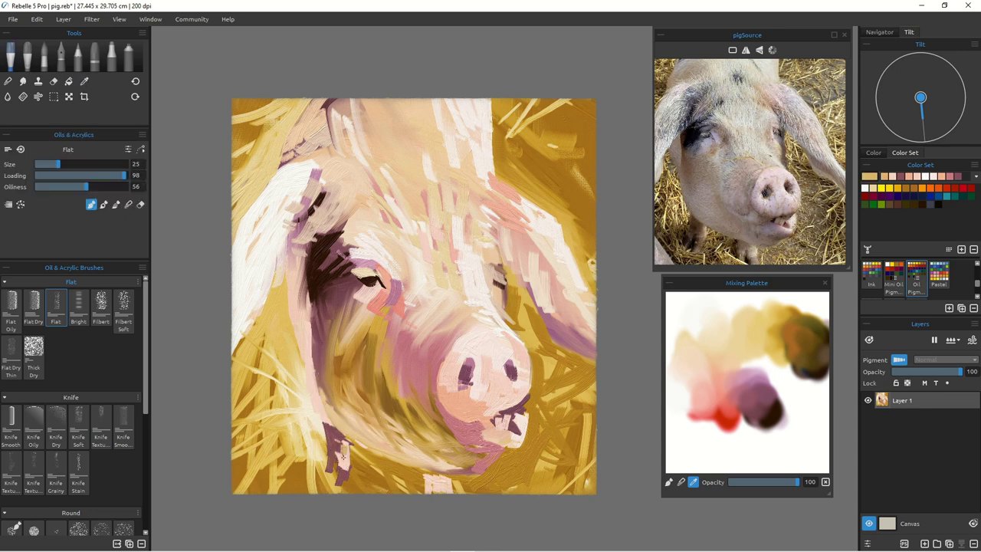
pyautogui.moveTo(336, 459); pyautogui.dragTo(334, 482)
pyautogui.keyDown('alt'); pyautogui.click(320, 487); pyautogui.keyUp('alt')
pyautogui.moveTo(351, 469); pyautogui.dragTo(338, 485)
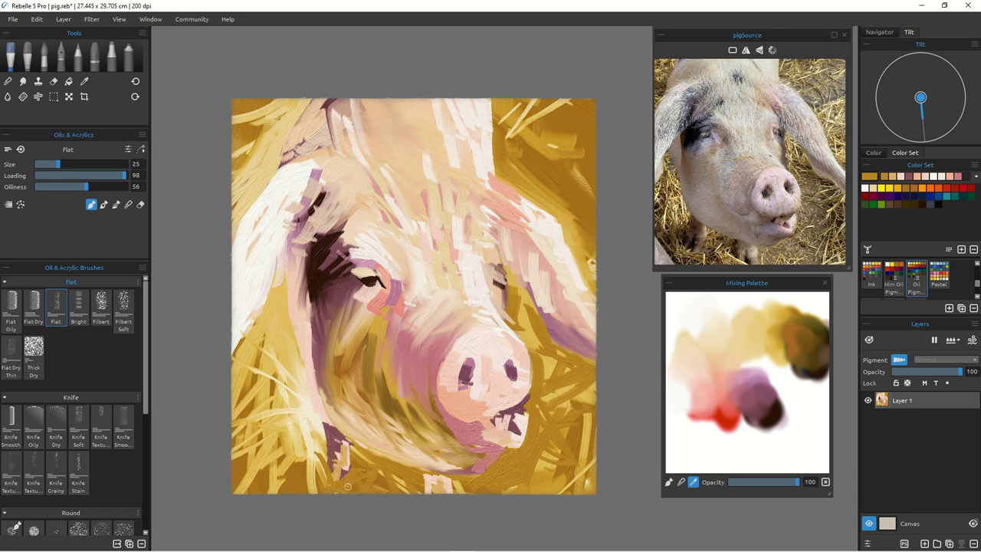
# Step: Sample plum from the leg below the jaw, deepen the leg's shadow, and set the brush size to 12
pyautogui.keyDown('alt'); pyautogui.click(322, 442); pyautogui.keyUp('alt')
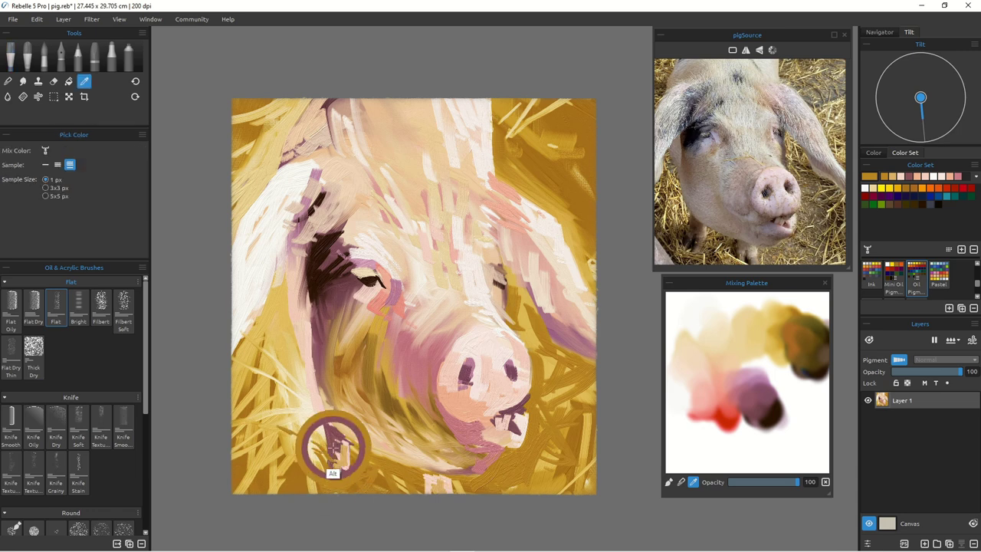
pyautogui.moveTo(330, 455); pyautogui.dragTo(330, 473)
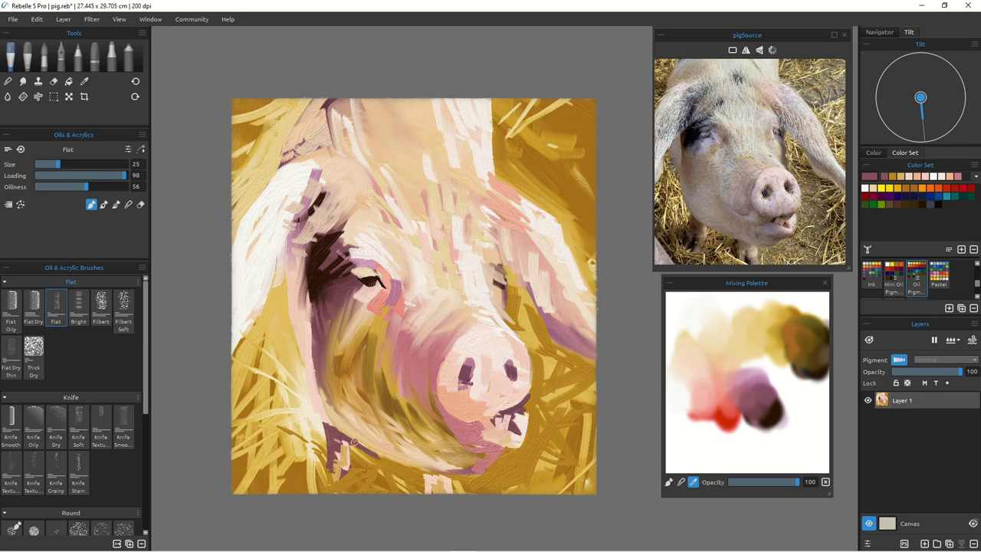
pyautogui.press('[')
pyautogui.press('[')
pyautogui.moveTo(376, 455); pyautogui.dragTo(445, 476)
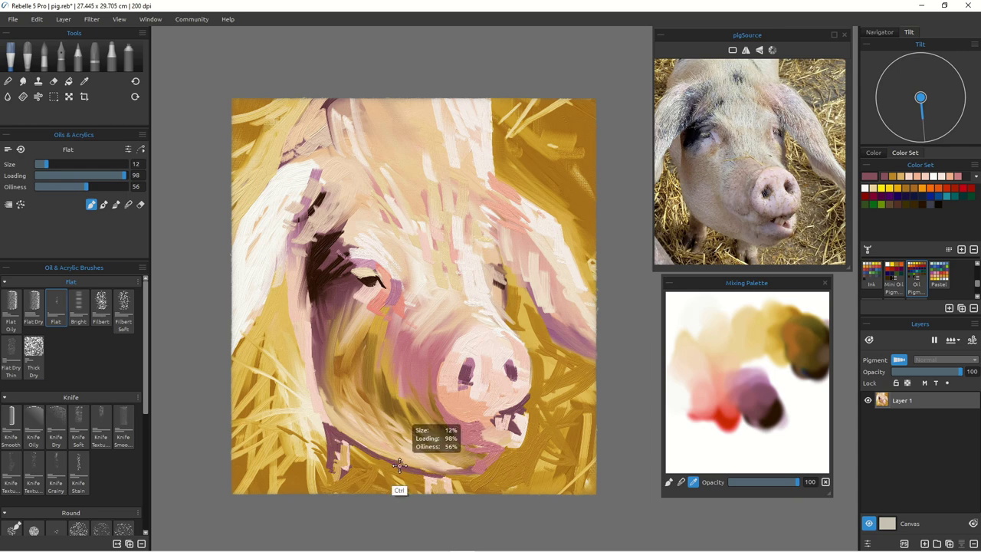
pyautogui.hotkey('ctrl', 'z')
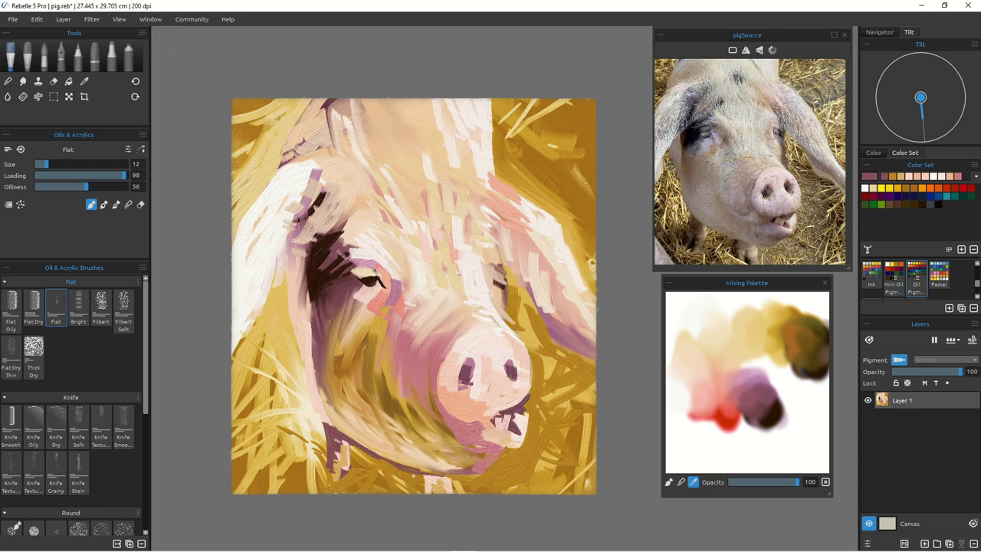
pyautogui.hotkey('ctrl', 'z')
pyautogui.hotkey('ctrl', 'z')
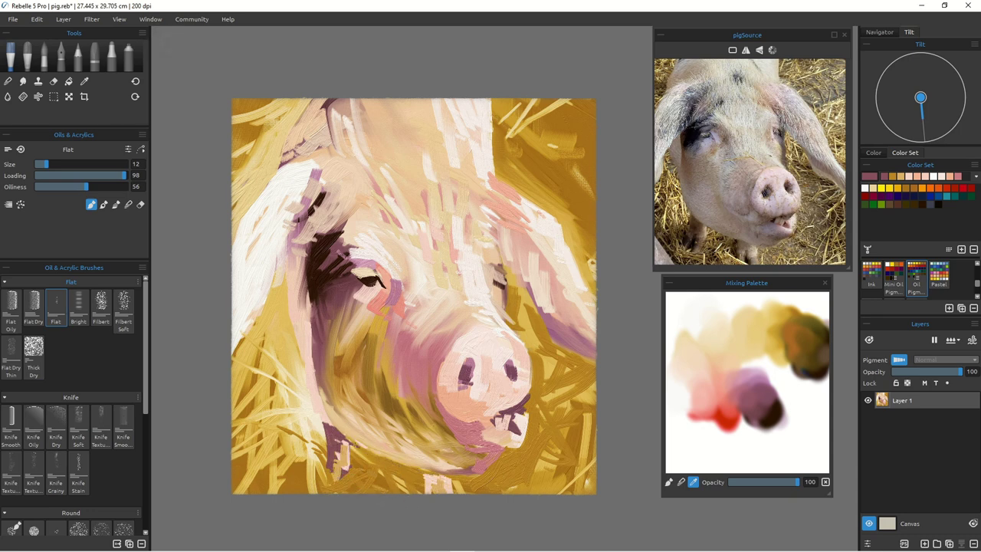
# Step: Paint a thin plum line along the underside of the jaw from the leg towards the chin
pyautogui.moveTo(361, 449); pyautogui.dragTo(385, 459)
pyautogui.moveTo(453, 473)
pyautogui.mouseDown()
pyautogui.moveTo(380, 454)
pyautogui.moveTo(430, 475)
pyautogui.mouseUp()
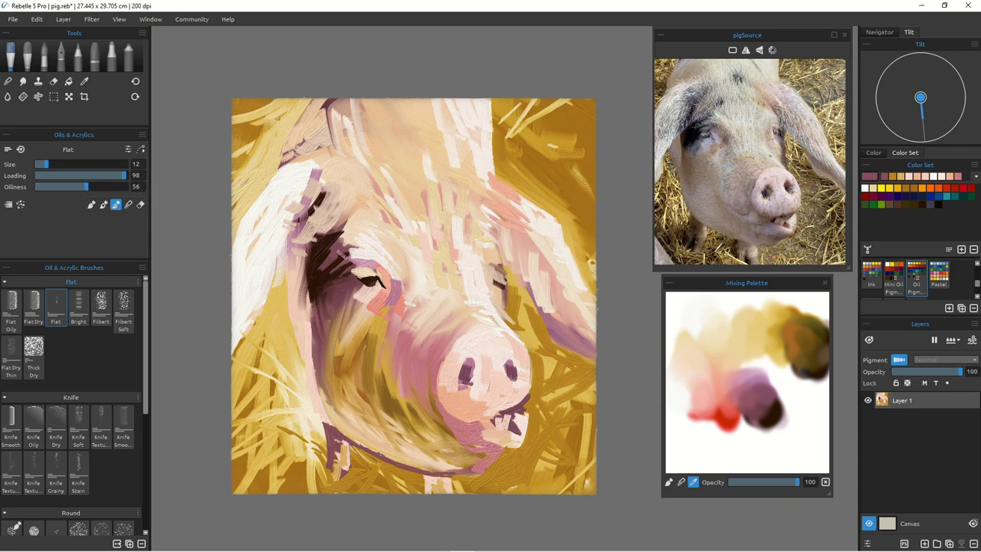
# Step: With a size 40 blending brush, break up the plum line under the jaw and paint plum down the outer cheek edge
pyautogui.press(']')
pyautogui.press(']')
pyautogui.press(']')
pyautogui.press(']')
pyautogui.press(']')
pyautogui.press(']')
pyautogui.press(']')
pyautogui.press(']')
pyautogui.press(']')
pyautogui.press(']')
pyautogui.press(']')
pyautogui.press(']')
pyautogui.press(']')
pyautogui.press(']')
pyautogui.press(']')
pyautogui.press(']')
pyautogui.press(']')
pyautogui.press(']')
pyautogui.moveTo(371, 455)
pyautogui.mouseDown()
pyautogui.moveTo(359, 474)
pyautogui.moveTo(379, 463)
pyautogui.moveTo(393, 485)
pyautogui.moveTo(409, 477)
pyautogui.moveTo(400, 477)
pyautogui.moveTo(419, 495)
pyautogui.mouseUp()
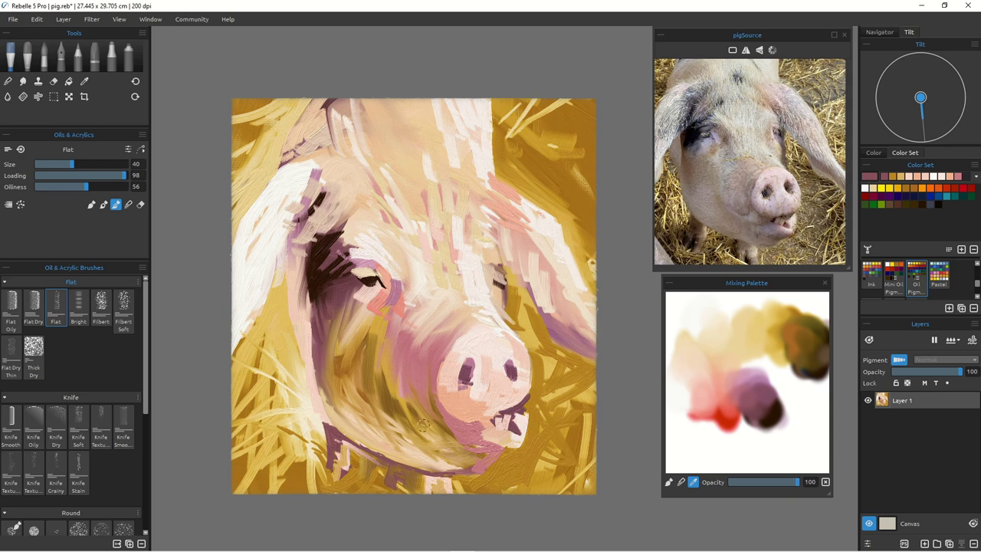
pyautogui.moveTo(419, 457); pyautogui.dragTo(427, 481)
pyautogui.moveTo(393, 456)
pyautogui.mouseDown()
pyautogui.moveTo(364, 436)
pyautogui.moveTo(360, 446)
pyautogui.moveTo(377, 468)
pyautogui.mouseUp()
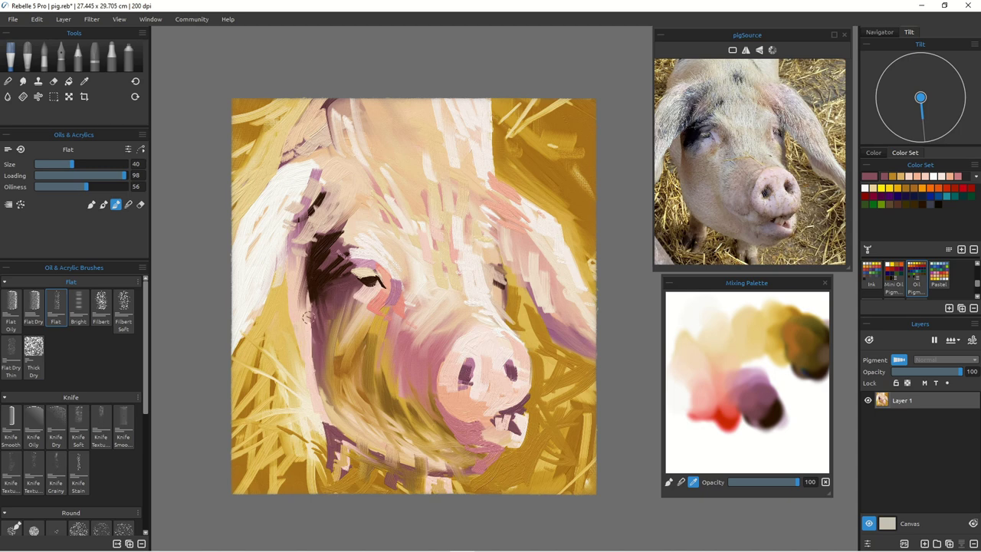
pyautogui.moveTo(301, 314)
pyautogui.mouseDown()
pyautogui.moveTo(310, 381)
pyautogui.moveTo(300, 330)
pyautogui.moveTo(273, 326)
pyautogui.moveTo(312, 362)
pyautogui.moveTo(314, 331)
pyautogui.moveTo(337, 421)
pyautogui.mouseUp()
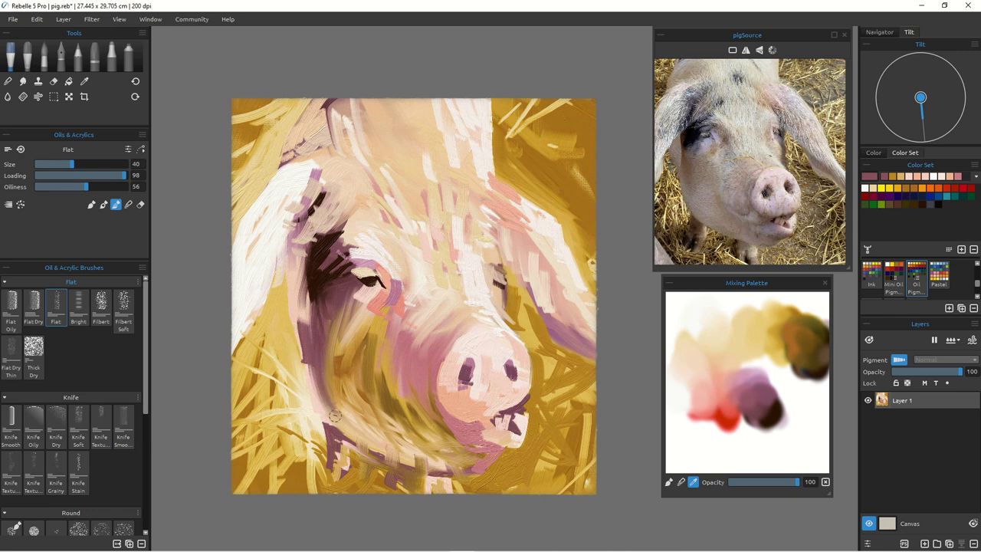
# Step: Sample pale pink from the outer jaw edge and blend diagonal strokes across the lower cheek
pyautogui.keyDown('alt'); pyautogui.click(296, 307); pyautogui.keyUp('alt')
pyautogui.moveTo(342, 376); pyautogui.dragTo(374, 409)
pyautogui.keyDown('alt'); pyautogui.click(297, 313); pyautogui.keyUp('alt')
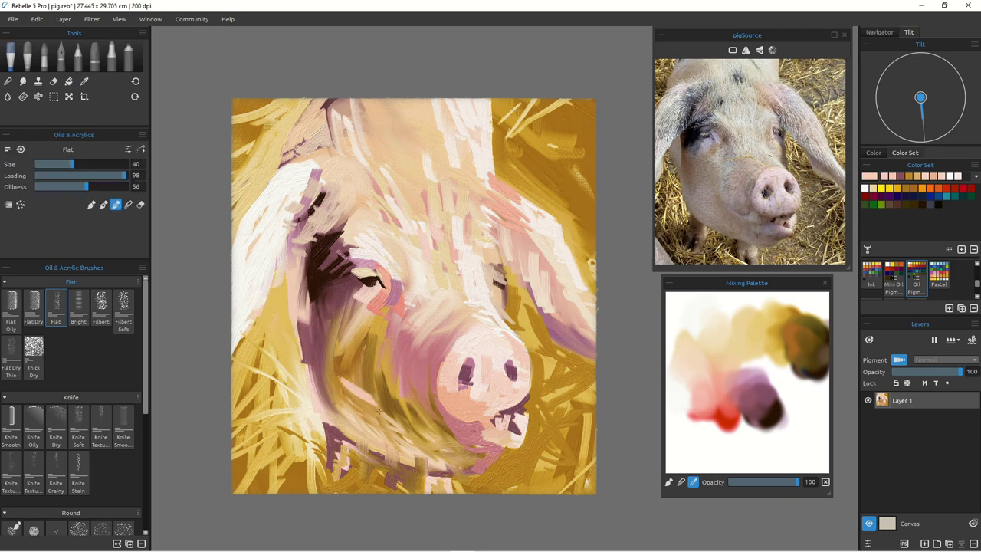
pyautogui.moveTo(328, 379); pyautogui.dragTo(382, 423)
pyautogui.moveTo(331, 396); pyautogui.dragTo(371, 419)
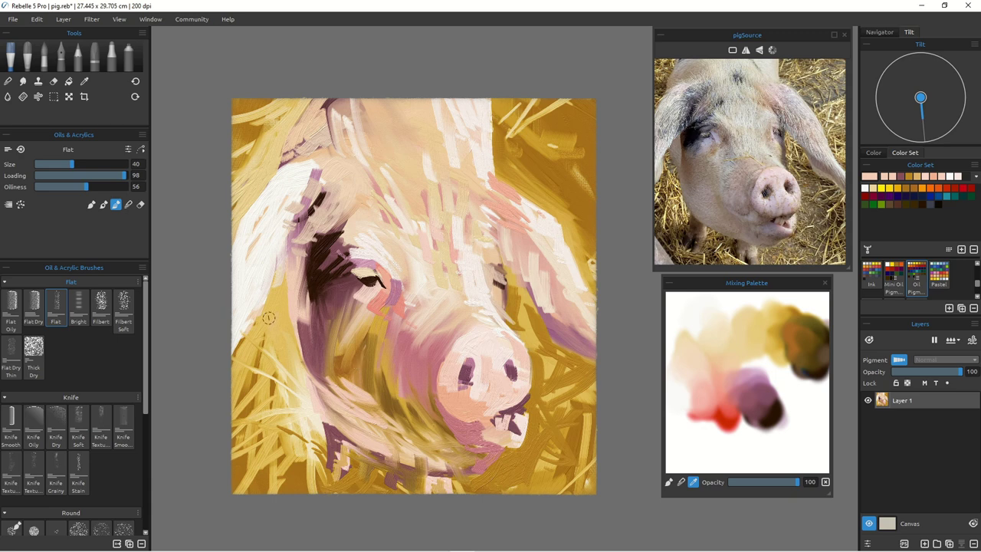
# Step: Blend curved strokes across the yellow cheek and lay pale pink along the snout's near edge
pyautogui.moveTo(342, 351)
pyautogui.mouseDown()
pyautogui.moveTo(372, 362)
pyautogui.moveTo(375, 374)
pyautogui.moveTo(341, 378)
pyautogui.mouseUp()
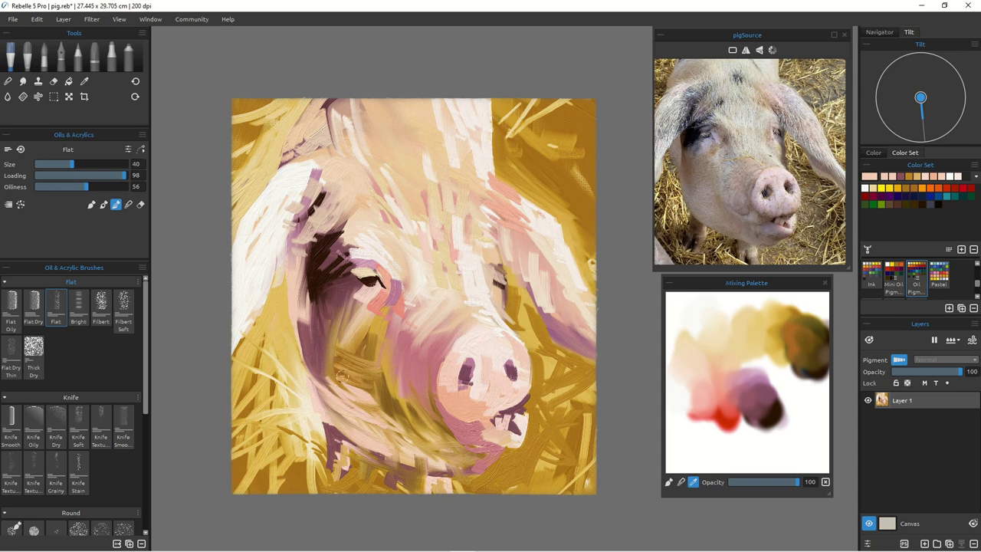
pyautogui.moveTo(346, 383)
pyautogui.mouseDown()
pyautogui.moveTo(390, 410)
pyautogui.moveTo(342, 394)
pyautogui.mouseUp()
pyautogui.moveTo(444, 350); pyautogui.dragTo(440, 378)
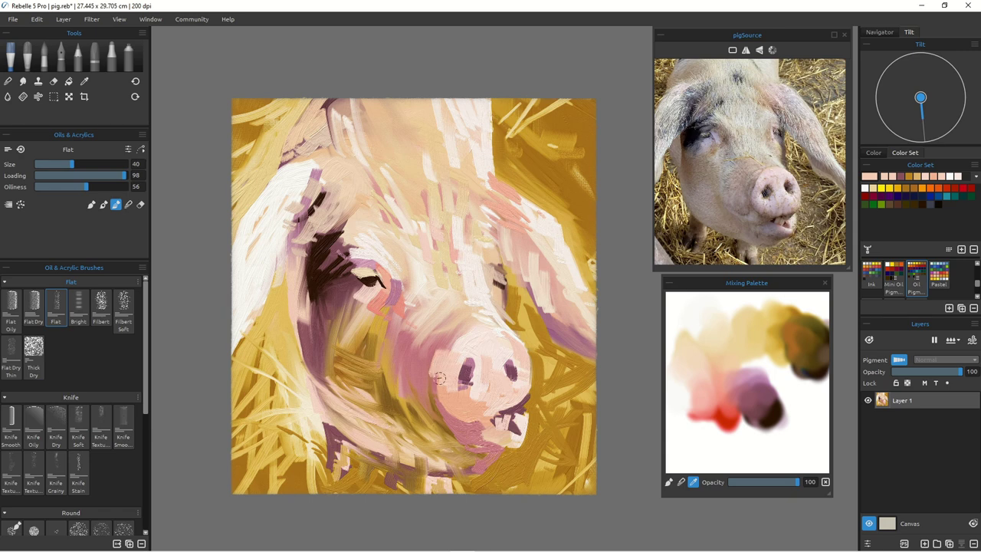
# Step: Sample dark plum from the shadow beside the near eye and shade the muzzle around the snout's near and lower edges
pyautogui.keyDown('alt'); pyautogui.click(335, 293); pyautogui.keyUp('alt')
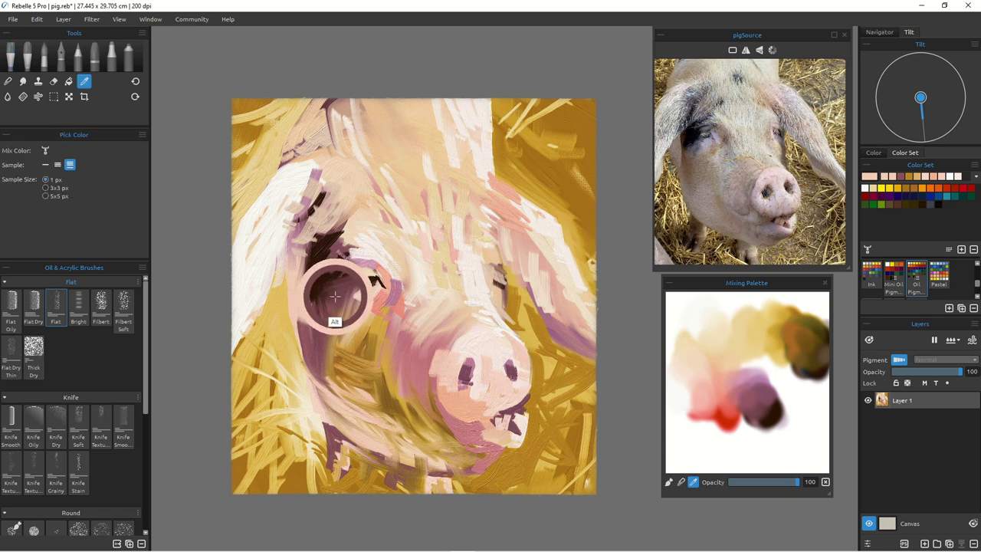
pyautogui.moveTo(445, 347); pyautogui.dragTo(435, 391)
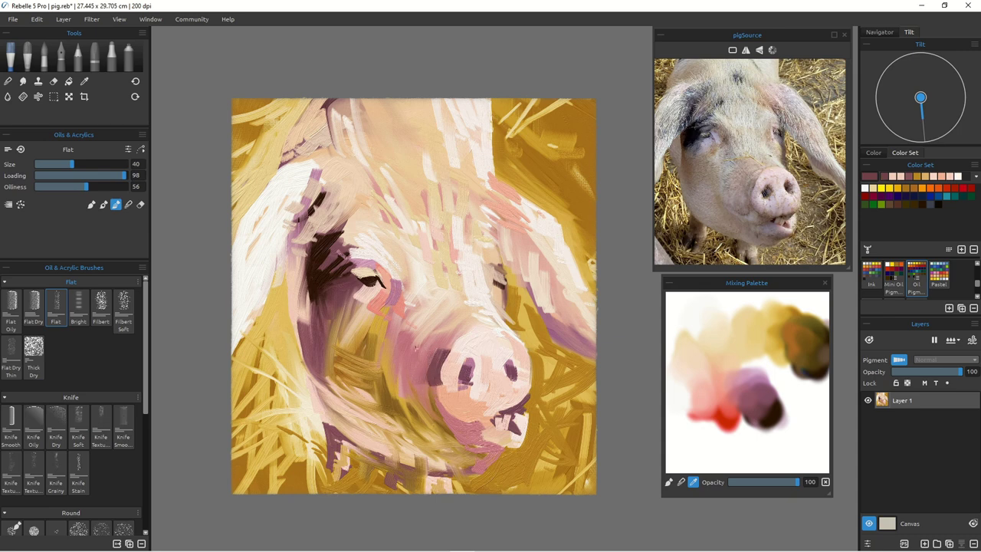
pyautogui.moveTo(426, 349); pyautogui.dragTo(418, 377)
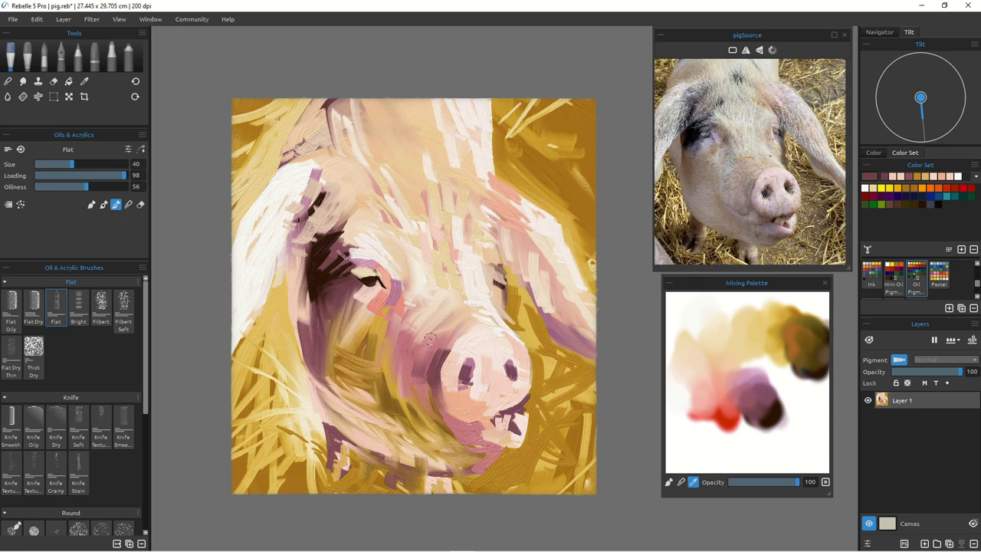
pyautogui.moveTo(455, 417)
pyautogui.mouseDown()
pyautogui.moveTo(521, 424)
pyautogui.moveTo(521, 415)
pyautogui.mouseUp()
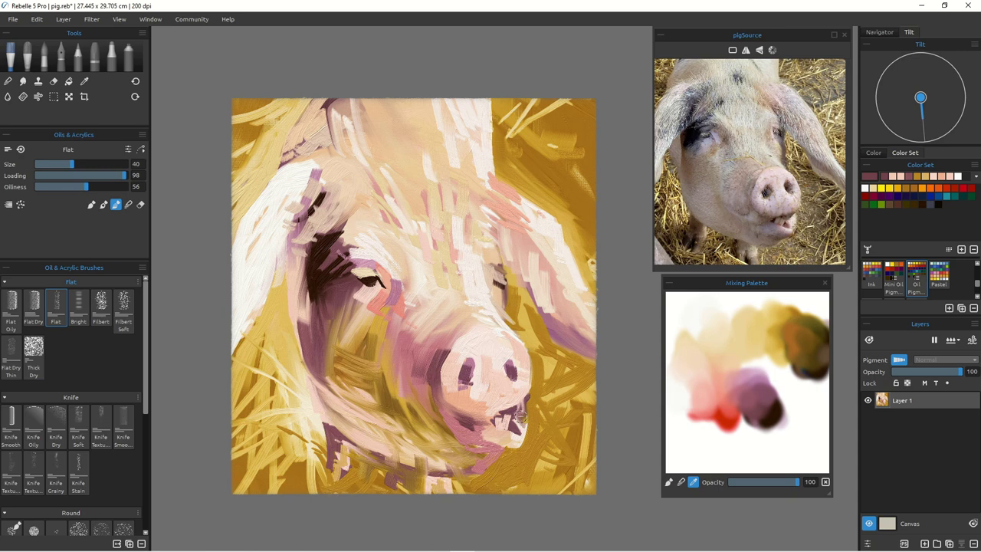
pyautogui.hotkey('ctrl', 'z')
pyautogui.hotkey('ctrl', 'z')
# Step: Switch the brush to plain painting, reduce its size, and define the snout's lower edge above the mouth in dark plum
pyautogui.click(92, 204)
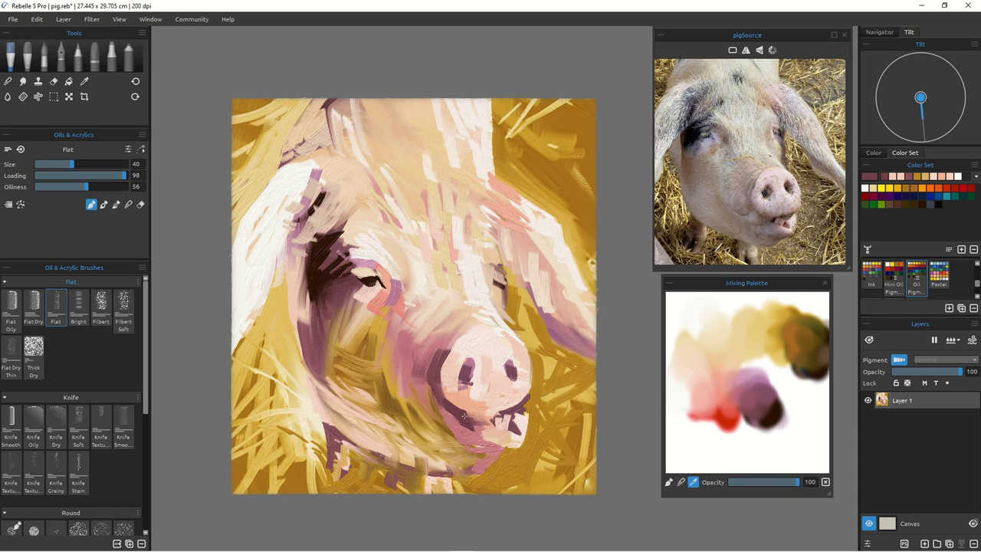
pyautogui.press('[')
pyautogui.press('[')
pyautogui.press('[')
pyautogui.press('[')
pyautogui.press('[')
pyautogui.press('[')
pyautogui.moveTo(483, 417); pyautogui.dragTo(461, 414)
# Step: Pick ochre from the mixing palette and paint short strokes on the bridge above the snout, reducing the brush from size 40 to 25
pyautogui.click(773, 334)
pyautogui.press(']')
pyautogui.press(']')
pyautogui.press(']')
pyautogui.press(']')
pyautogui.moveTo(488, 322)
pyautogui.mouseDown()
pyautogui.moveTo(466, 323)
pyautogui.moveTo(467, 295)
pyautogui.mouseUp()
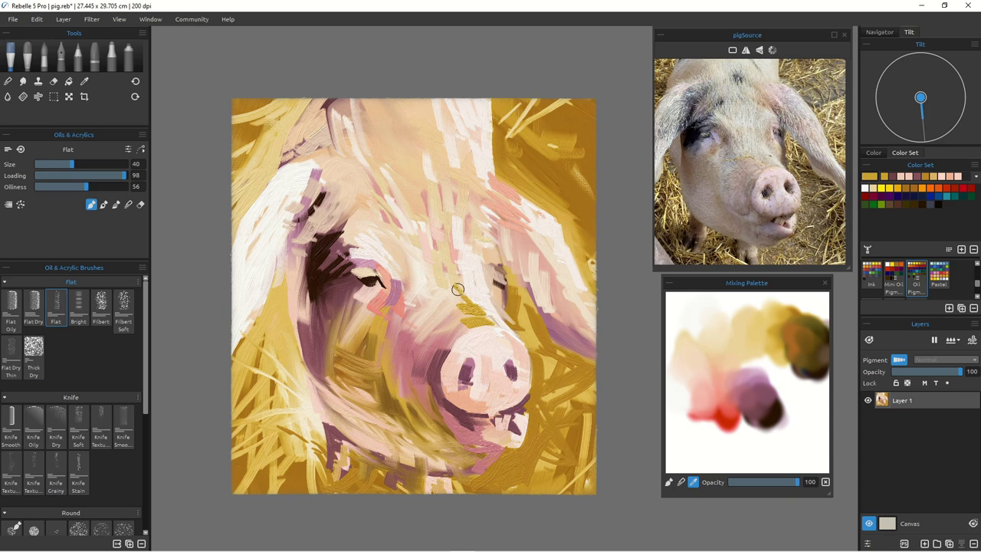
pyautogui.press('[')
pyautogui.press('[')
pyautogui.press('[')
pyautogui.moveTo(475, 327); pyautogui.dragTo(469, 311)
# Step: Pick salmon and plum from the mixing palette and paint strokes around the far eye and along the far ear's lower edge
pyautogui.click(721, 395)
pyautogui.moveTo(500, 291); pyautogui.dragTo(506, 324)
pyautogui.click(753, 386)
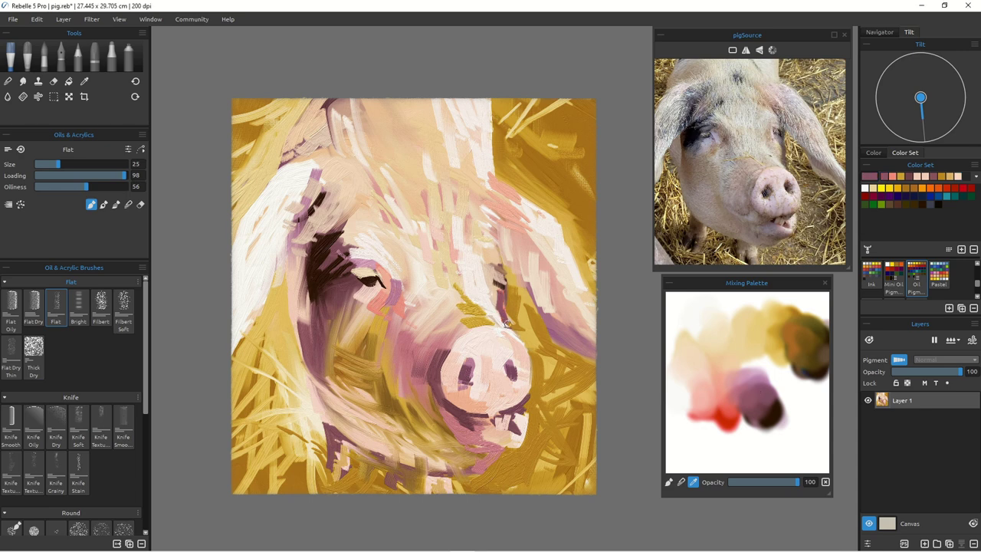
pyautogui.moveTo(494, 269); pyautogui.dragTo(501, 300)
pyautogui.moveTo(498, 245); pyautogui.dragTo(498, 263)
pyautogui.moveTo(543, 289)
pyautogui.mouseDown()
pyautogui.moveTo(552, 330)
pyautogui.moveTo(574, 340)
pyautogui.mouseUp()
pyautogui.moveTo(572, 293); pyautogui.dragTo(592, 357)
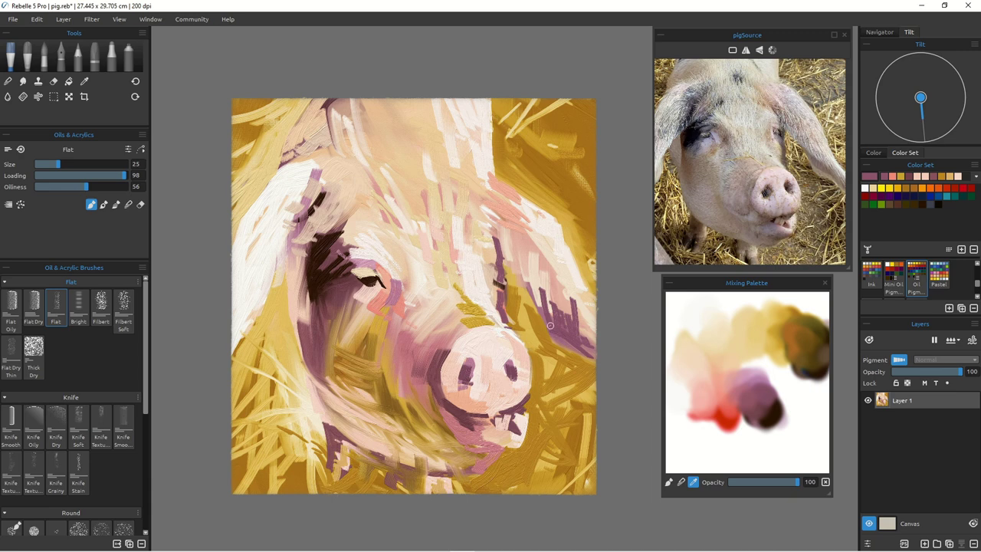
# Step: Sample off-white from the face and cream from the near eyelid to lighten the area around the far eye
pyautogui.keyDown('alt'); pyautogui.click(465, 260); pyautogui.keyUp('alt')
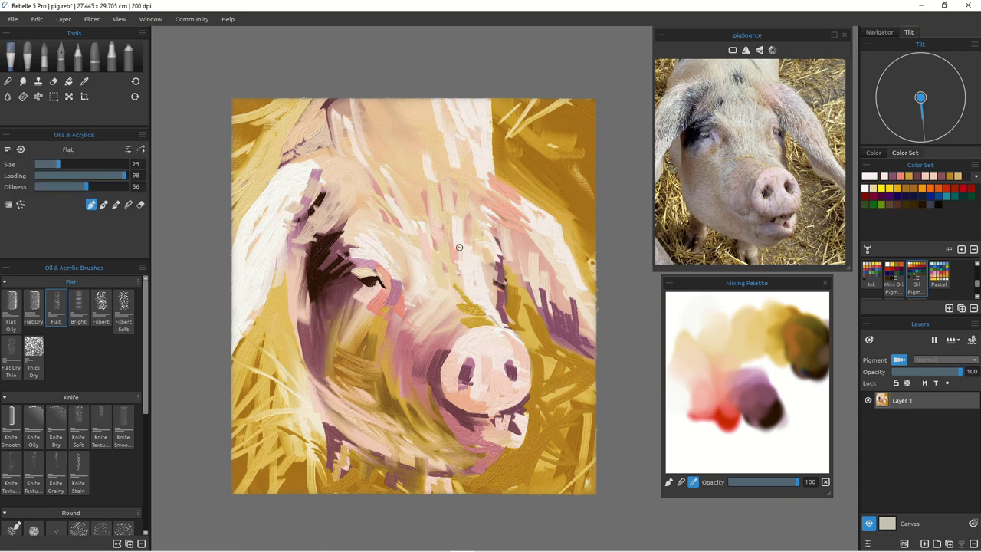
pyautogui.moveTo(483, 247); pyautogui.dragTo(489, 266)
pyautogui.keyDown('alt'); pyautogui.click(361, 274); pyautogui.keyUp('alt')
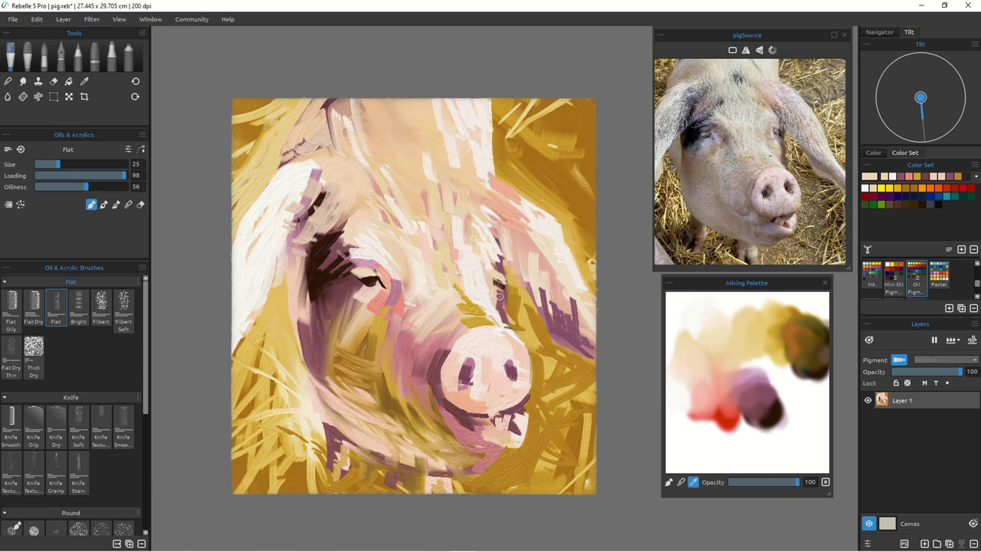
# Step: Sample dark brown from the near eye's shadow and dab dark patches above that eye and on the forehead
pyautogui.keyDown('alt'); pyautogui.click(323, 247); pyautogui.keyUp('alt')
pyautogui.moveTo(350, 205); pyautogui.dragTo(335, 223)
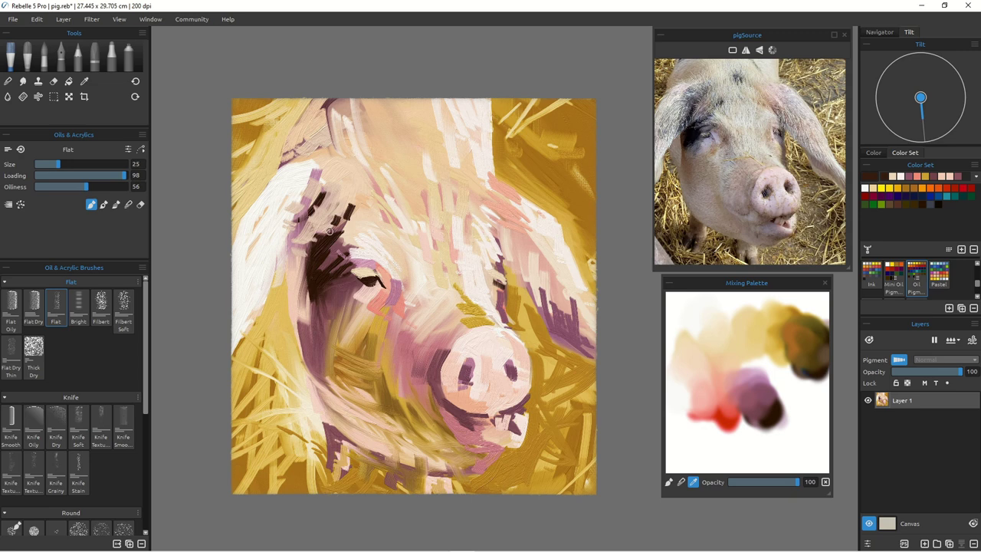
pyautogui.moveTo(388, 161)
pyautogui.mouseDown()
pyautogui.moveTo(403, 189)
pyautogui.moveTo(406, 168)
pyautogui.moveTo(409, 181)
pyautogui.moveTo(415, 174)
pyautogui.moveTo(392, 169)
pyautogui.mouseUp()
# Step: Pick plum from the mixing palette and pale cream from the forehead, and break up the dark forehead patch
pyautogui.click(761, 401)
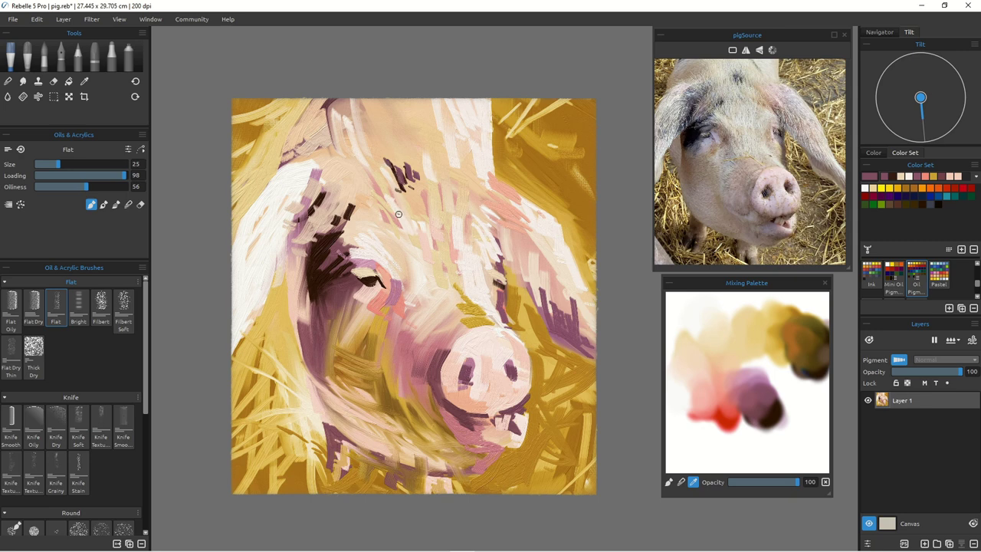
pyautogui.keyDown('alt'); pyautogui.click(386, 212); pyautogui.keyUp('alt')
pyautogui.moveTo(401, 175)
pyautogui.mouseDown()
pyautogui.moveTo(414, 189)
pyautogui.moveTo(392, 177)
pyautogui.moveTo(404, 205)
pyautogui.moveTo(389, 187)
pyautogui.mouseUp()
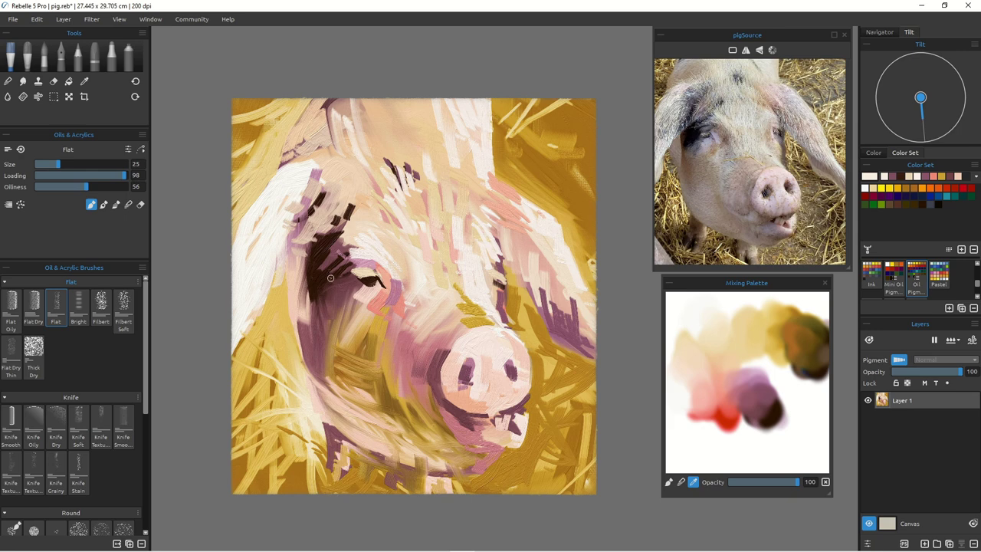
# Step: Sample dusky pink from the muzzle beside the cheek and enlarge the brush
pyautogui.keyDown('alt'); pyautogui.click(405, 342); pyautogui.keyUp('alt')
pyautogui.press(']')
pyautogui.press(']')
pyautogui.press(']')
pyautogui.press(']')
pyautogui.press(']')
pyautogui.press('[')
pyautogui.moveTo(291, 179); pyautogui.dragTo(282, 195)
pyautogui.press('[')
pyautogui.press('[')
pyautogui.press('ctrl')
pyautogui.hotkey('ctrl', 'z')
pyautogui.hotkey('ctrl', 'z')
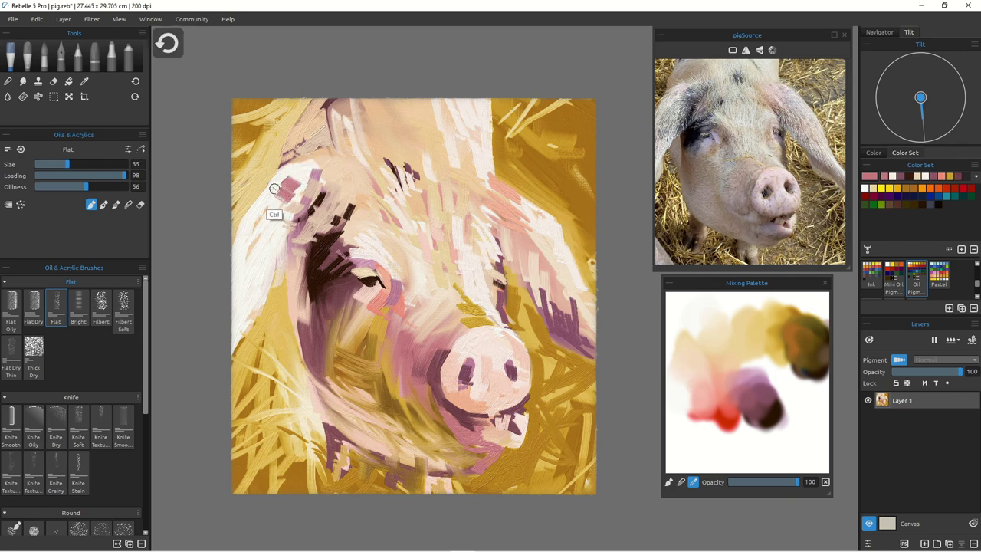
pyautogui.moveTo(295, 185); pyautogui.dragTo(250, 253)
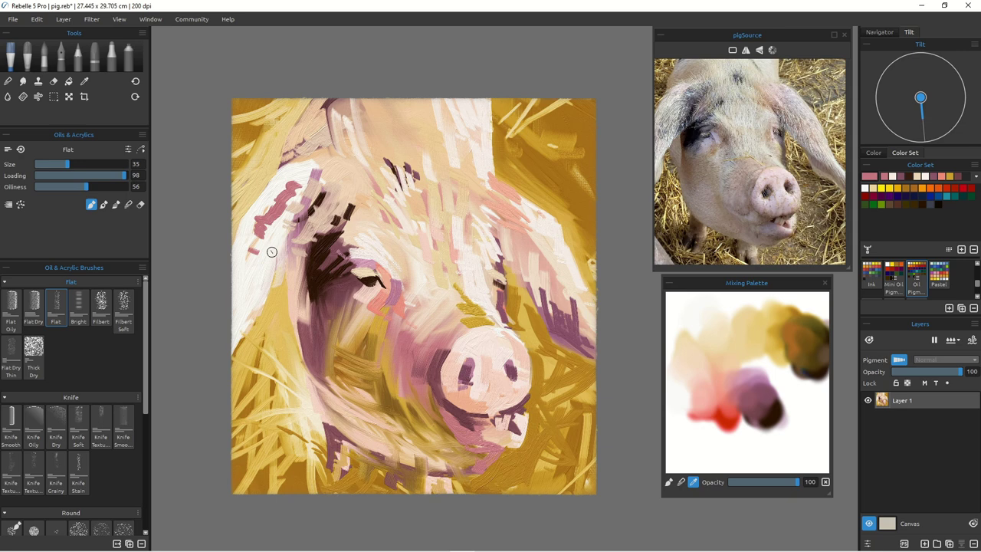
pyautogui.hotkey('ctrl', 'z')
pyautogui.hotkey('ctrl', 'z')
pyautogui.hotkey('ctrl', 'z')
pyautogui.hotkey('ctrl', 'z')
pyautogui.press('[')
pyautogui.press('[')
pyautogui.press('[')
pyautogui.press('[')
pyautogui.press('[')
pyautogui.moveTo(275, 190)
pyautogui.mouseDown()
pyautogui.moveTo(285, 192)
pyautogui.moveTo(264, 221)
pyautogui.moveTo(277, 207)
pyautogui.mouseUp()
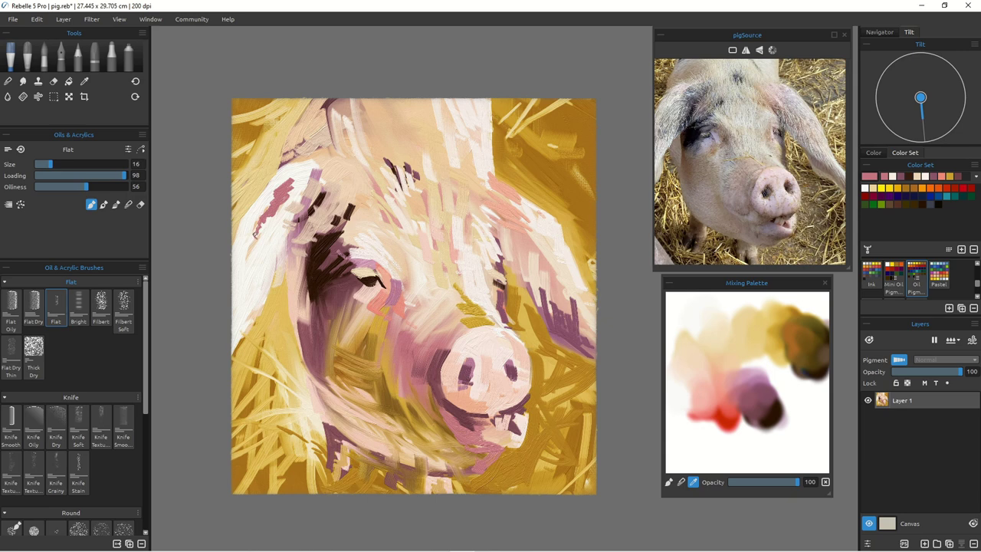
pyautogui.hotkey('ctrl', 'z')
pyautogui.hotkey('ctrl', 'z')
pyautogui.hotkey('ctrl', 'z')
pyautogui.moveTo(295, 173); pyautogui.dragTo(267, 206)
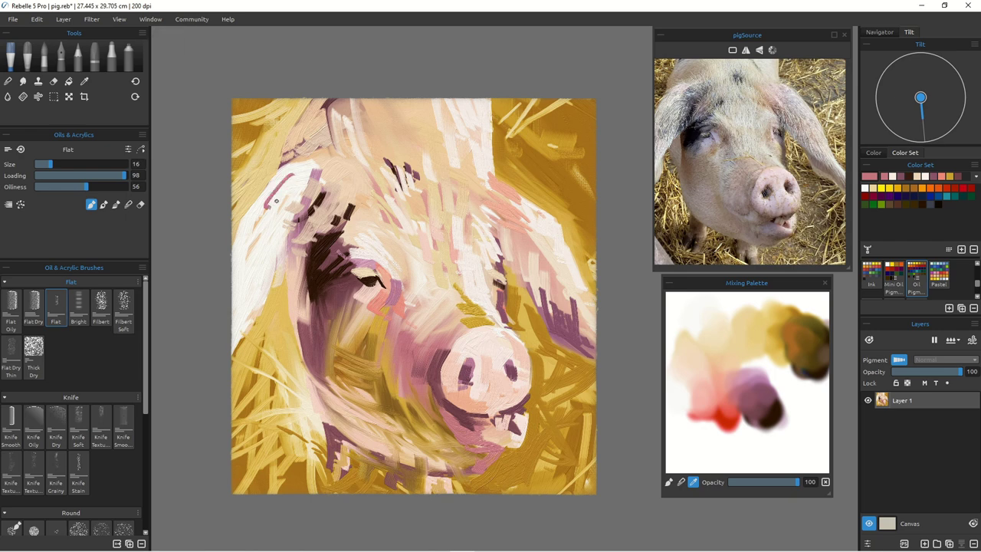
pyautogui.hotkey('ctrl', 'z')
pyautogui.hotkey('ctrl', 'z')
# Step: Set the brush size to 30 and paint dusky pink strokes at the top of the near ear's inner edge
pyautogui.press(']')
pyautogui.press(']')
pyautogui.press(']')
pyautogui.press(']')
pyautogui.press(']')
pyautogui.press(']')
pyautogui.press(']')
pyautogui.press(']')
pyautogui.press(']')
pyautogui.press(']')
pyautogui.press(']')
pyautogui.press(']')
pyautogui.press(']')
pyautogui.press(']')
pyautogui.moveTo(311, 175); pyautogui.dragTo(306, 184)
pyautogui.hotkey('ctrl', 'z')
pyautogui.moveTo(321, 174); pyautogui.dragTo(299, 182)
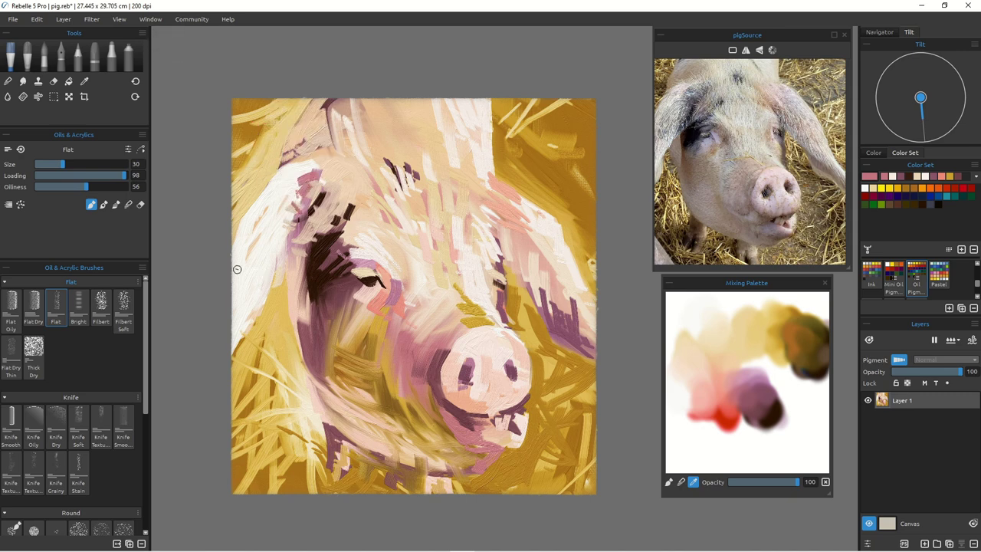
# Step: Set the brush size to 20 and oiliness to 32, and continue the pink strokes down the near ear's inner edge
pyautogui.press('[')
pyautogui.moveTo(86, 187); pyautogui.dragTo(65, 187)
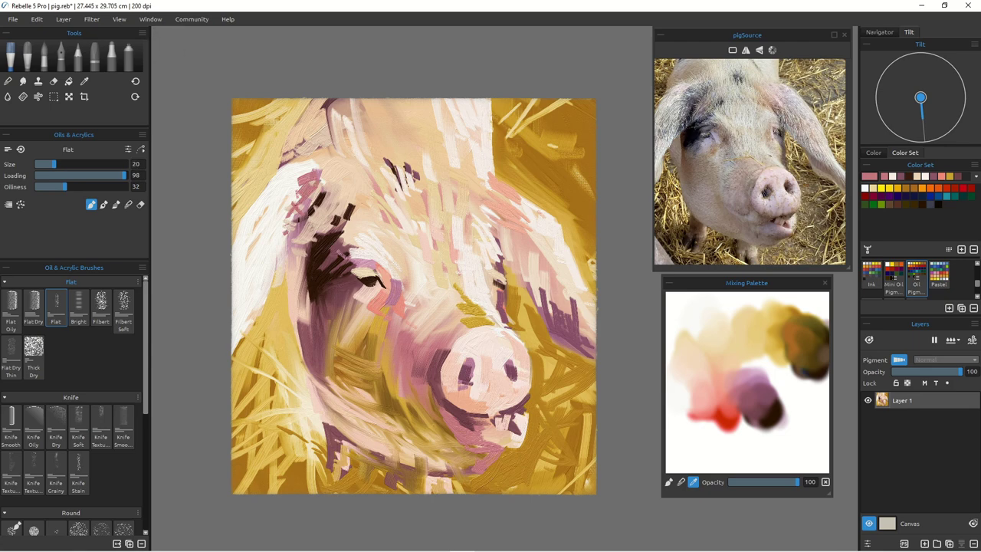
pyautogui.moveTo(292, 215); pyautogui.dragTo(286, 228)
pyautogui.moveTo(330, 311); pyautogui.dragTo(352, 308)
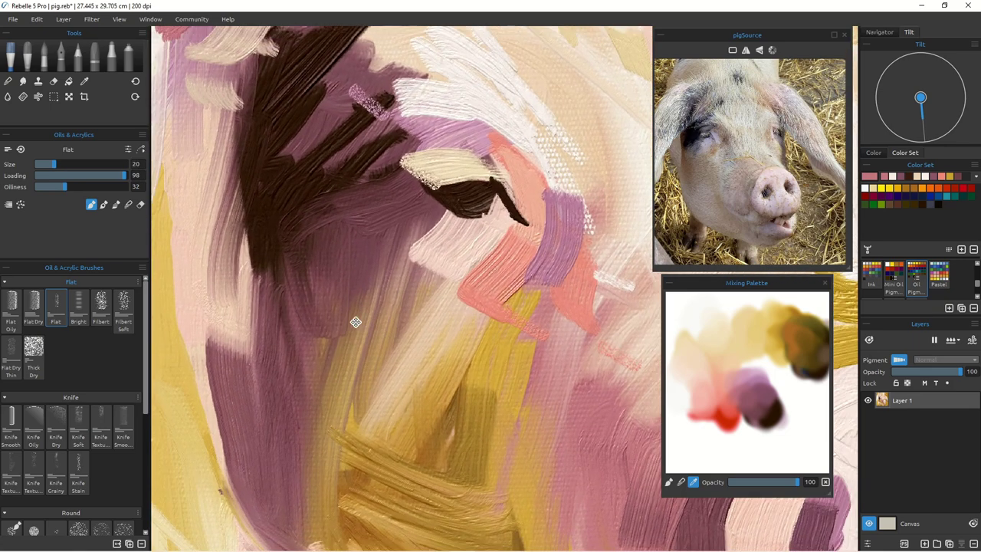
pyautogui.scroll(2, 357, 328)
pyautogui.scroll(-1, 357, 326)
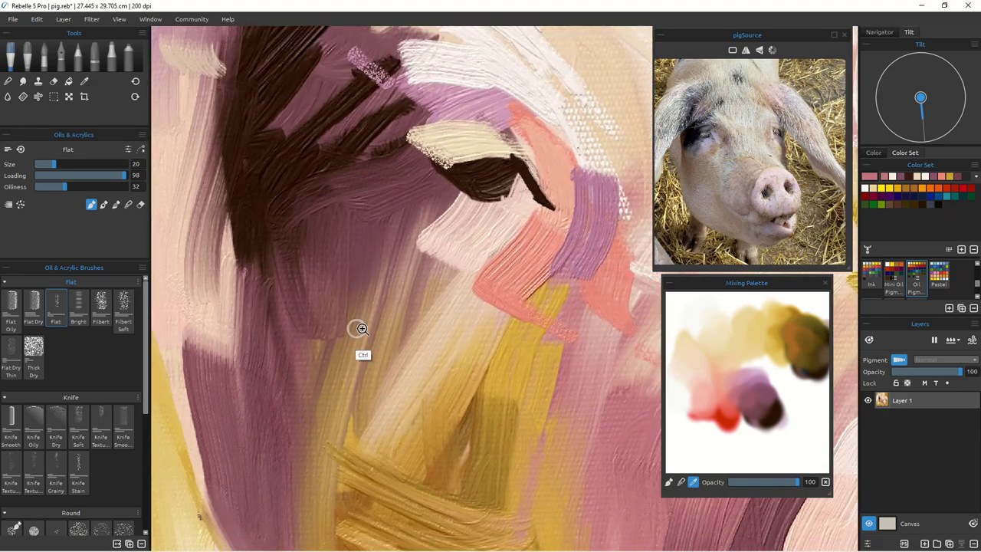
pyautogui.scroll(-2, 360, 329)
pyautogui.scroll(2, 356, 330)
pyautogui.scroll(-5, 352, 337)
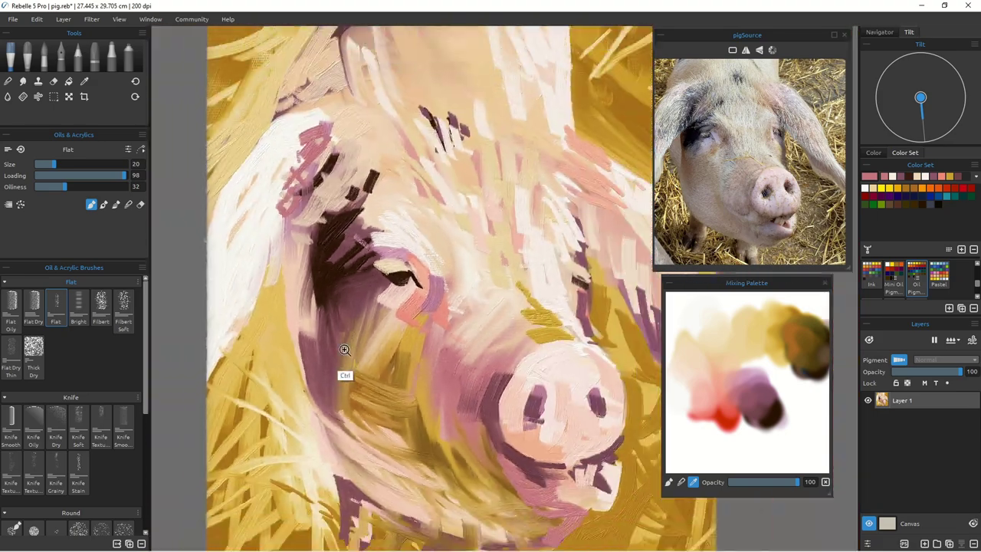
# Step: Set the brush size to 60 and paint salmon pink strokes over the inner part of the near ear
pyautogui.scroll(1, 340, 351)
pyautogui.scroll(1, 340, 351)
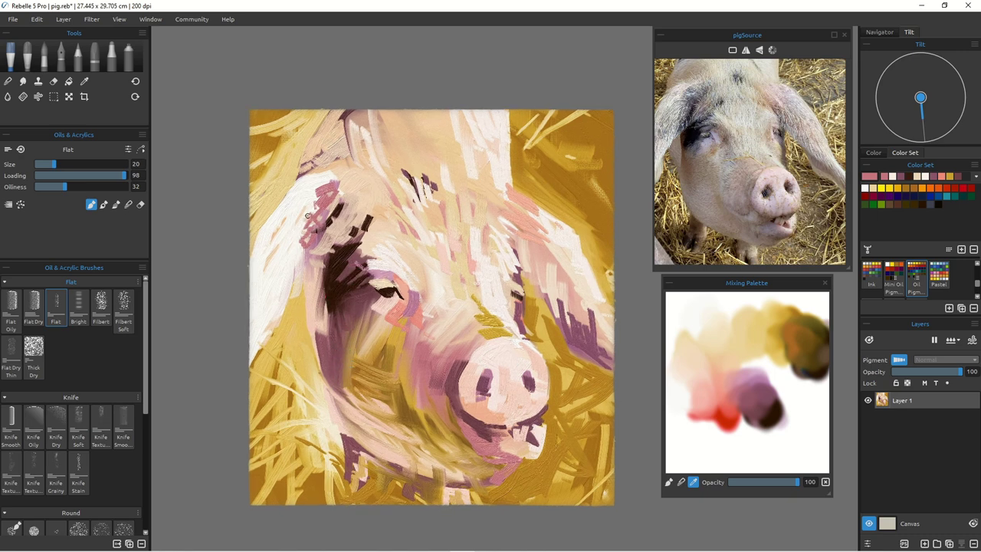
pyautogui.press(']')
pyautogui.press(']')
pyautogui.press(']')
pyautogui.press(']')
pyautogui.press(']')
pyautogui.press(']')
pyautogui.press(']')
pyautogui.press(']')
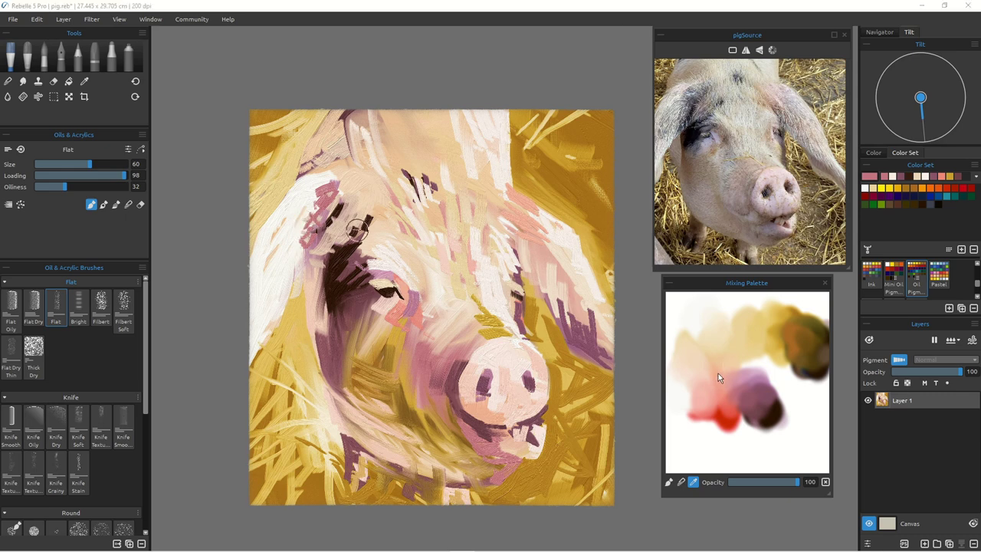
pyautogui.moveTo(289, 220)
pyautogui.mouseDown()
pyautogui.moveTo(285, 261)
pyautogui.moveTo(300, 244)
pyautogui.moveTo(279, 280)
pyautogui.moveTo(301, 248)
pyautogui.moveTo(274, 299)
pyautogui.moveTo(296, 210)
pyautogui.mouseUp()
# Step: Sample white from the near ear, set the brush size to 16, and paint thin hair strokes down over the ear's pink area
pyautogui.keyDown('alt'); pyautogui.click(294, 204); pyautogui.keyUp('alt')
pyautogui.press('[')
pyautogui.press('[')
pyautogui.press('[')
pyautogui.press('[')
pyautogui.press('[')
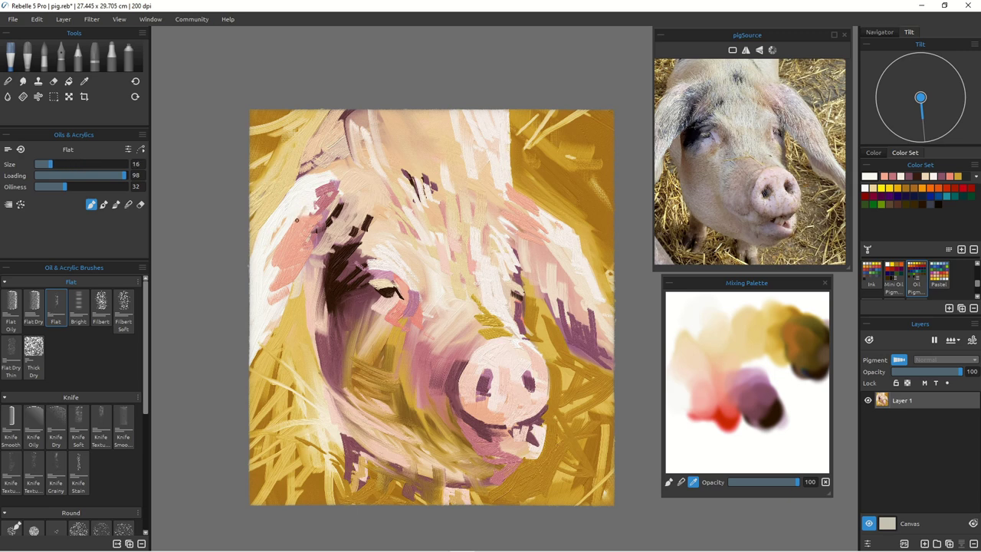
pyautogui.moveTo(305, 219)
pyautogui.mouseDown()
pyautogui.moveTo(279, 265)
pyautogui.moveTo(296, 234)
pyautogui.moveTo(279, 253)
pyautogui.moveTo(287, 228)
pyautogui.moveTo(283, 280)
pyautogui.moveTo(313, 230)
pyautogui.moveTo(285, 287)
pyautogui.mouseUp()
pyautogui.moveTo(296, 243); pyautogui.dragTo(272, 297)
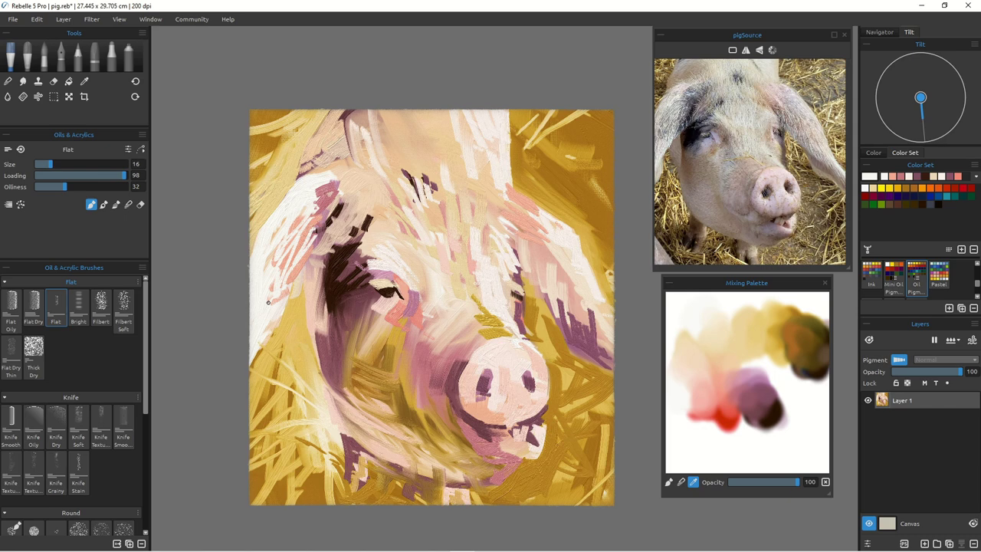
# Step: Paint thin white hair strokes down the far ear, and add pale straw yellow from the mixing palette along its lower edge
pyautogui.moveTo(537, 217)
pyautogui.mouseDown()
pyautogui.moveTo(551, 283)
pyautogui.moveTo(549, 225)
pyautogui.moveTo(552, 280)
pyautogui.moveTo(560, 234)
pyautogui.moveTo(564, 298)
pyautogui.mouseUp()
pyautogui.moveTo(512, 195)
pyautogui.mouseDown()
pyautogui.moveTo(552, 219)
pyautogui.moveTo(515, 190)
pyautogui.moveTo(496, 144)
pyautogui.moveTo(527, 206)
pyautogui.moveTo(517, 202)
pyautogui.moveTo(512, 194)
pyautogui.moveTo(560, 220)
pyautogui.moveTo(595, 278)
pyautogui.mouseUp()
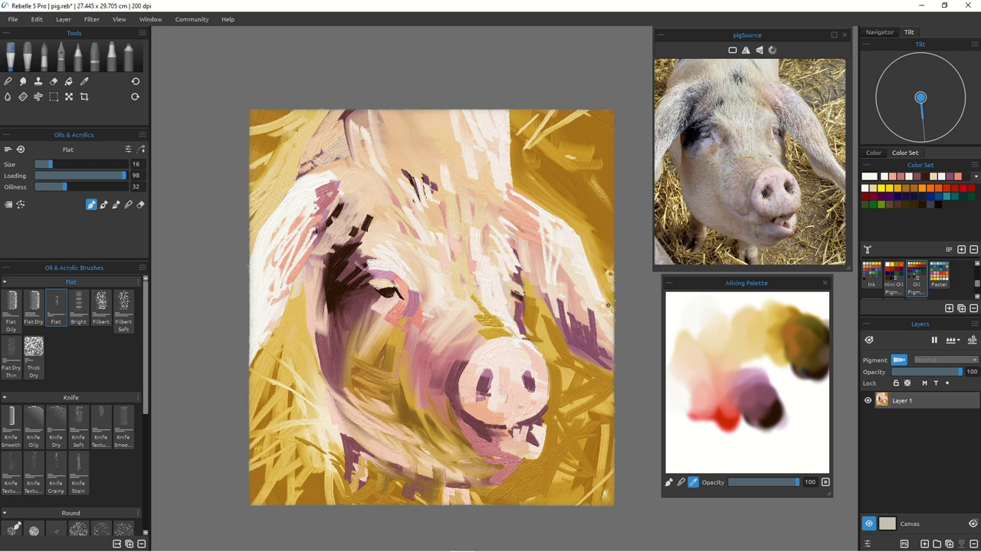
pyautogui.moveTo(508, 200); pyautogui.dragTo(544, 230)
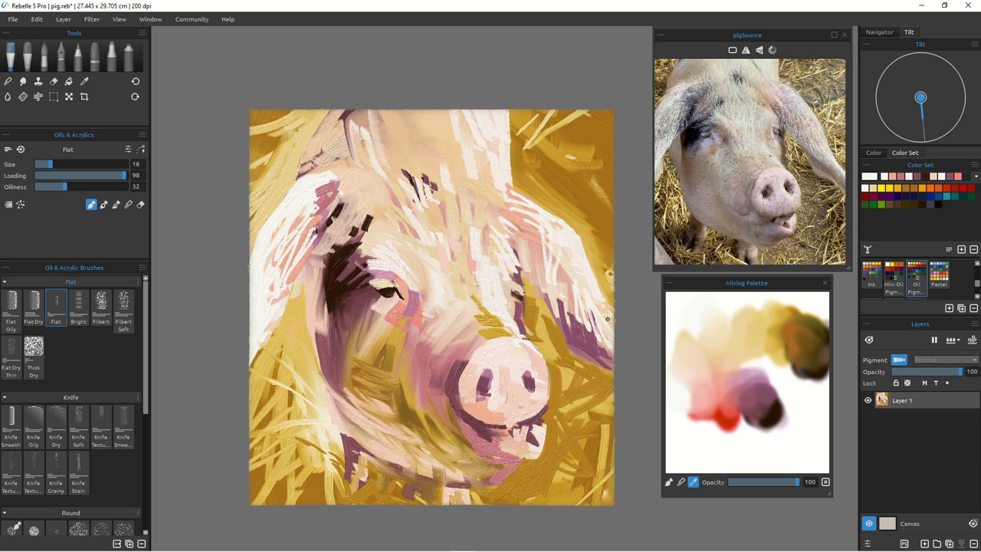
pyautogui.click(744, 349)
pyautogui.moveTo(561, 329); pyautogui.dragTo(615, 374)
# Step: Set the brush size to 30, pick salmon pink from the mixing palette, and paint strokes on the back behind the head
pyautogui.press(']')
pyautogui.press(']')
pyautogui.press(']')
pyautogui.press(']')
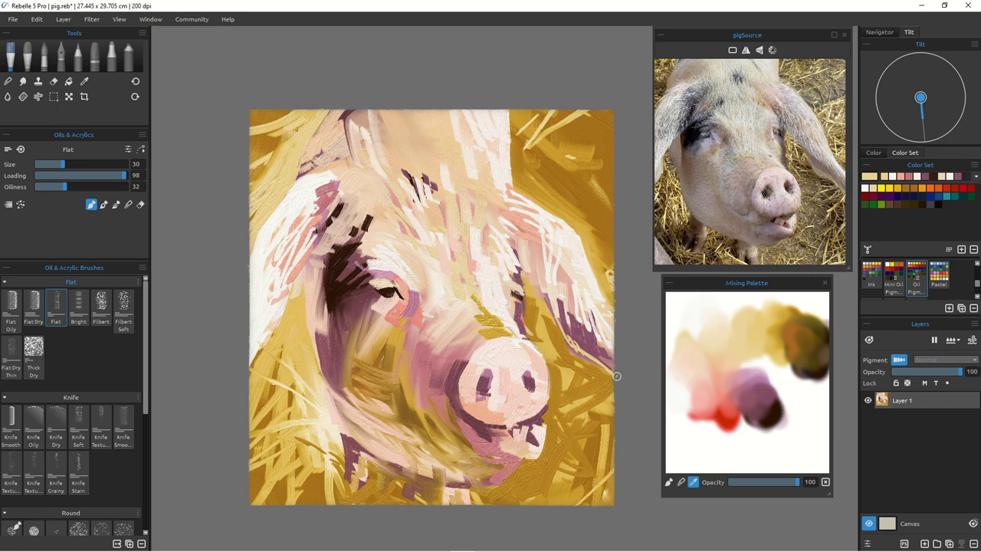
pyautogui.click(721, 386)
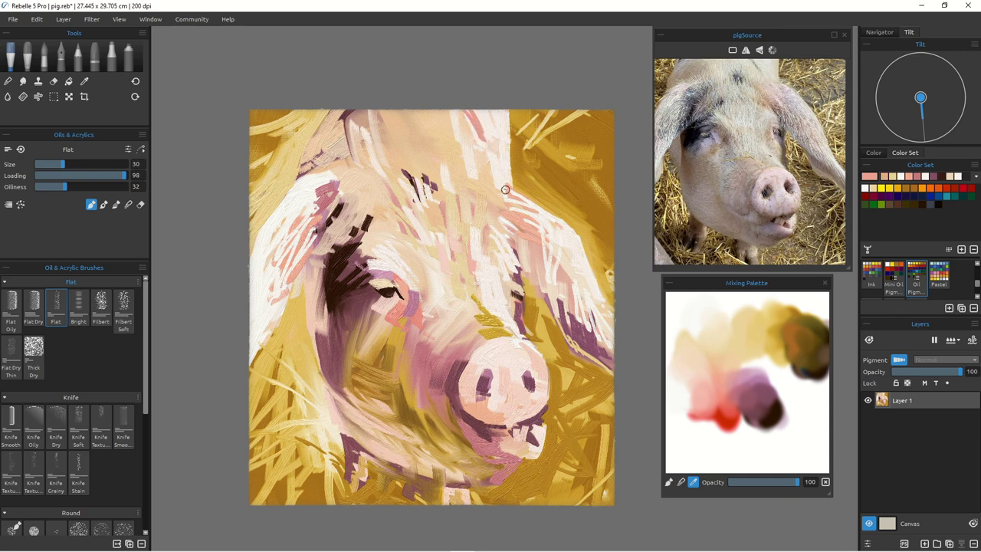
pyautogui.moveTo(466, 119); pyautogui.dragTo(474, 150)
# Step: Pick plum and dark brown from the mixing palette and extend the dark eye patch down the cheek's outer edge
pyautogui.click(756, 391)
pyautogui.moveTo(321, 264)
pyautogui.mouseDown()
pyautogui.moveTo(326, 297)
pyautogui.moveTo(413, 296)
pyautogui.moveTo(316, 282)
pyautogui.moveTo(330, 290)
pyautogui.moveTo(326, 265)
pyautogui.moveTo(322, 349)
pyautogui.moveTo(323, 305)
pyautogui.moveTo(323, 342)
pyautogui.mouseUp()
pyautogui.click(769, 407)
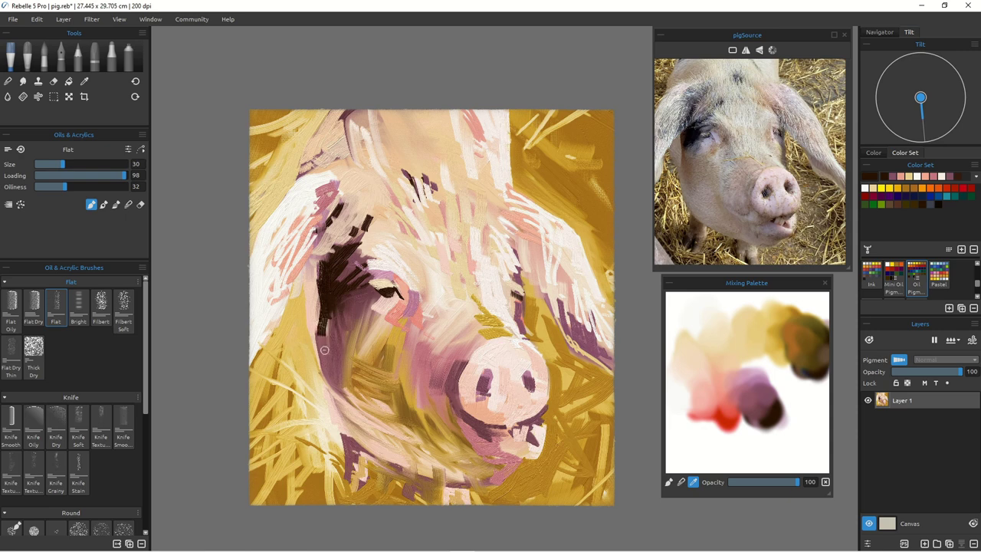
# Step: Pick salmon pink from the mixing palette, paint strokes down the cheek's outer edge, and soften them in Paint & Blend mode
pyautogui.click(723, 390)
pyautogui.moveTo(328, 298); pyautogui.dragTo(327, 358)
pyautogui.moveTo(322, 323); pyautogui.dragTo(320, 354)
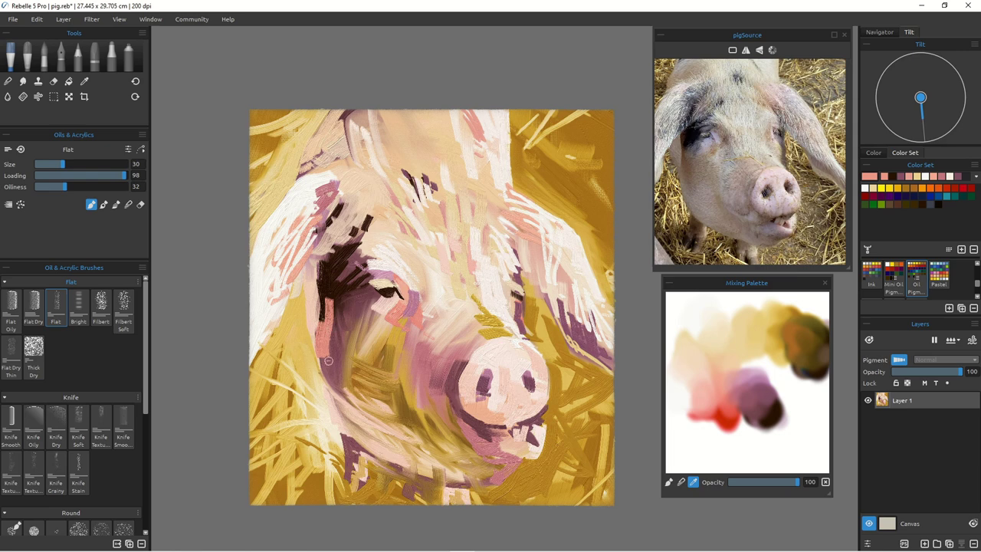
pyautogui.click(116, 204)
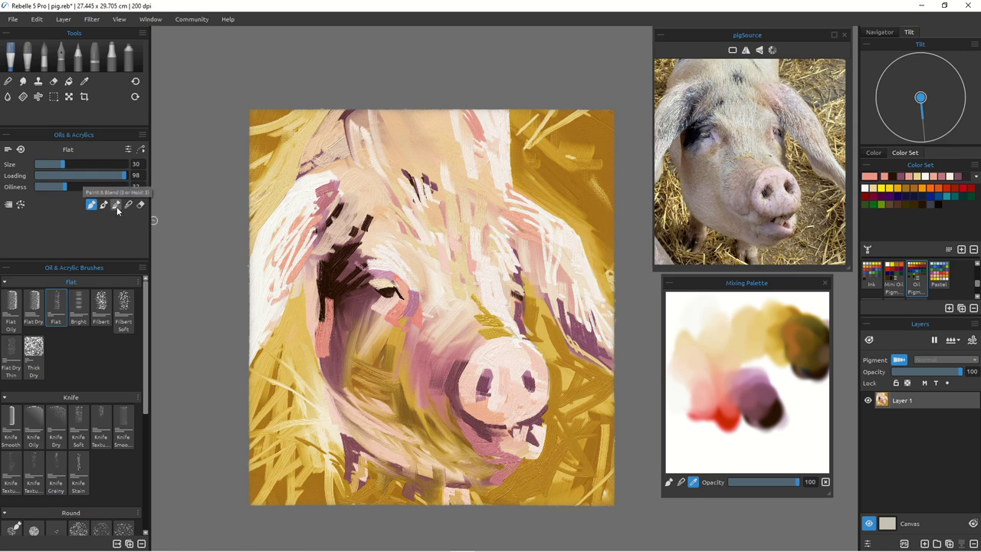
pyautogui.moveTo(327, 296)
pyautogui.mouseDown()
pyautogui.moveTo(328, 371)
pyautogui.moveTo(336, 345)
pyautogui.mouseUp()
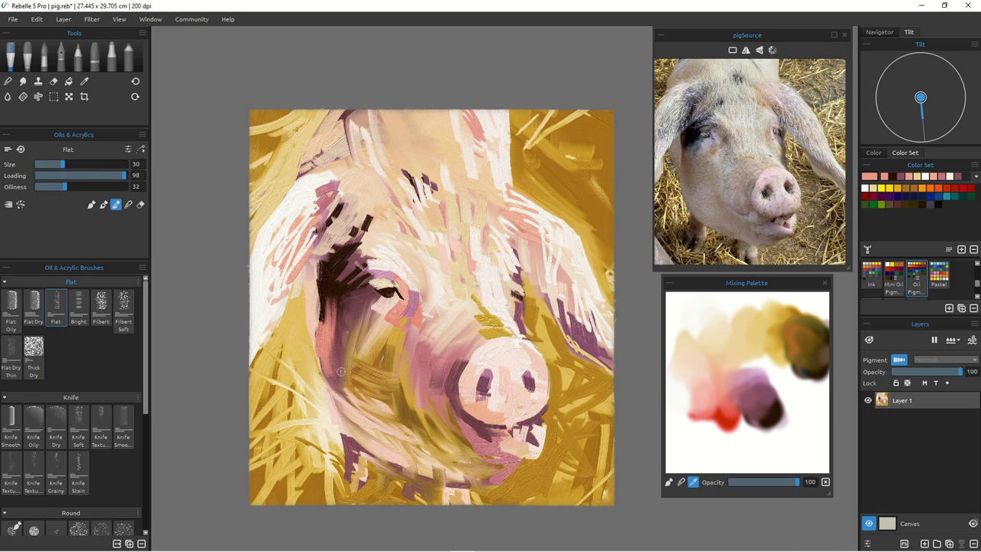
# Step: Return to plain paint mode, pick plum from the mixing palette, and rework the outer contour of the cheek below the eye patch
pyautogui.click(90, 206)
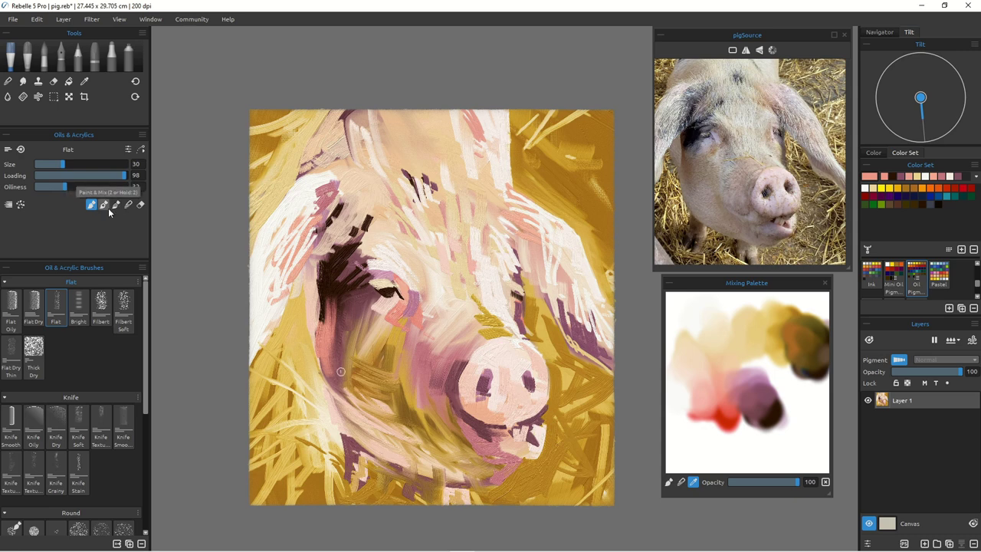
pyautogui.click(743, 397)
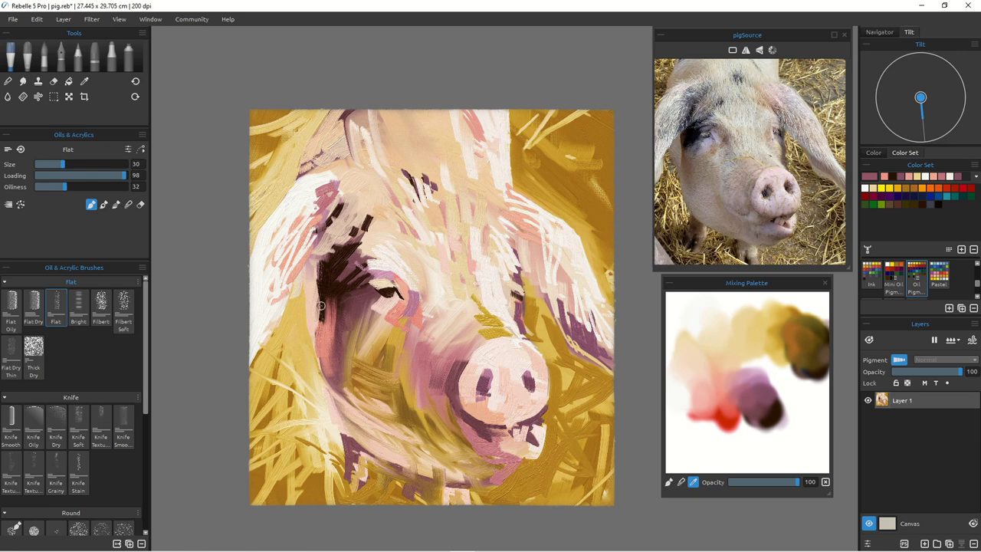
pyautogui.moveTo(320, 307); pyautogui.dragTo(316, 344)
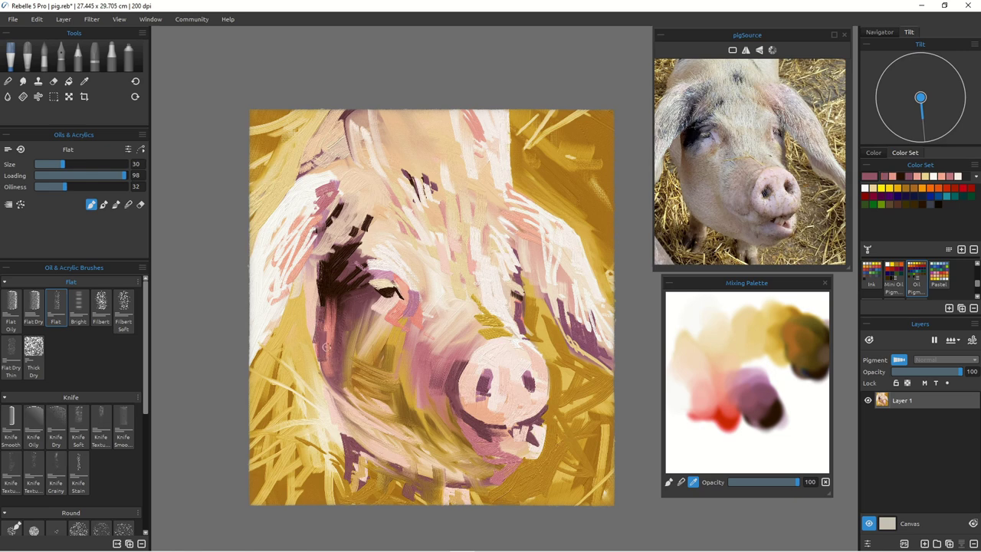
pyautogui.moveTo(318, 333); pyautogui.dragTo(317, 361)
pyautogui.hotkey('ctrl', 'z')
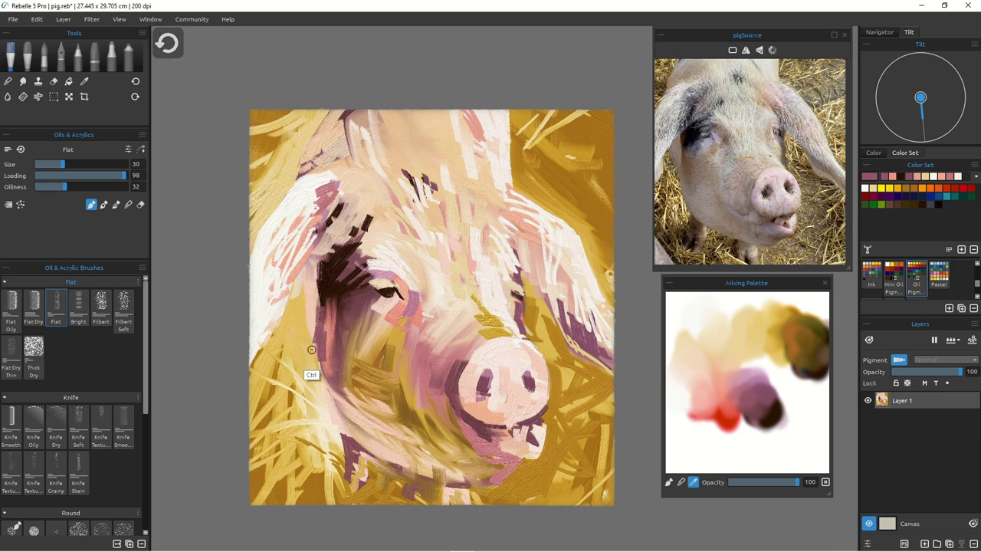
pyautogui.moveTo(322, 295); pyautogui.dragTo(319, 349)
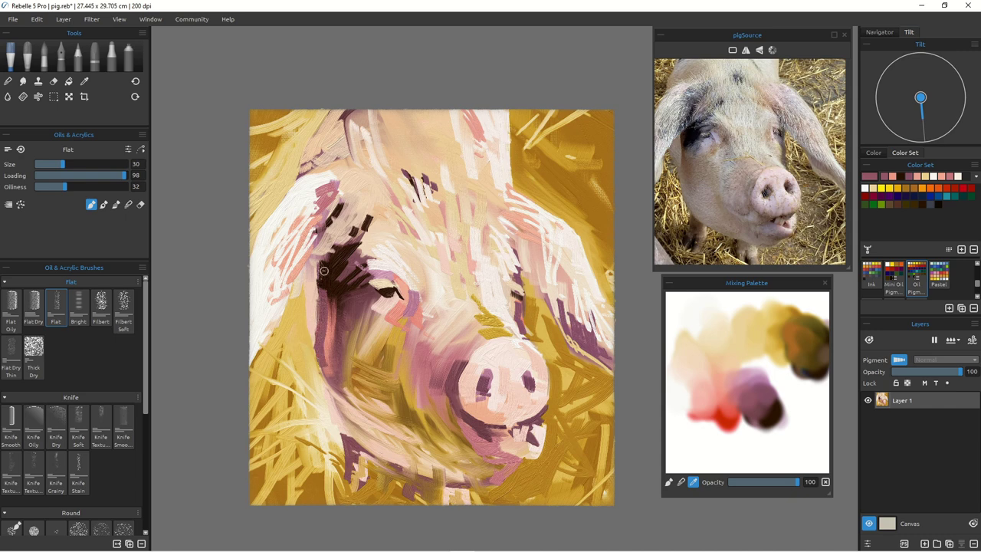
# Step: Sample dark brown from the eye patch and paint strokes down the outer edge of the cheek
pyautogui.press('alt')
pyautogui.keyDown('alt'); pyautogui.click(332, 289); pyautogui.keyUp('alt')
pyautogui.keyDown('alt'); pyautogui.click(333, 290); pyautogui.keyUp('alt')
pyautogui.moveTo(324, 263)
pyautogui.mouseDown()
pyautogui.moveTo(328, 306)
pyautogui.moveTo(322, 265)
pyautogui.moveTo(321, 355)
pyautogui.mouseUp()
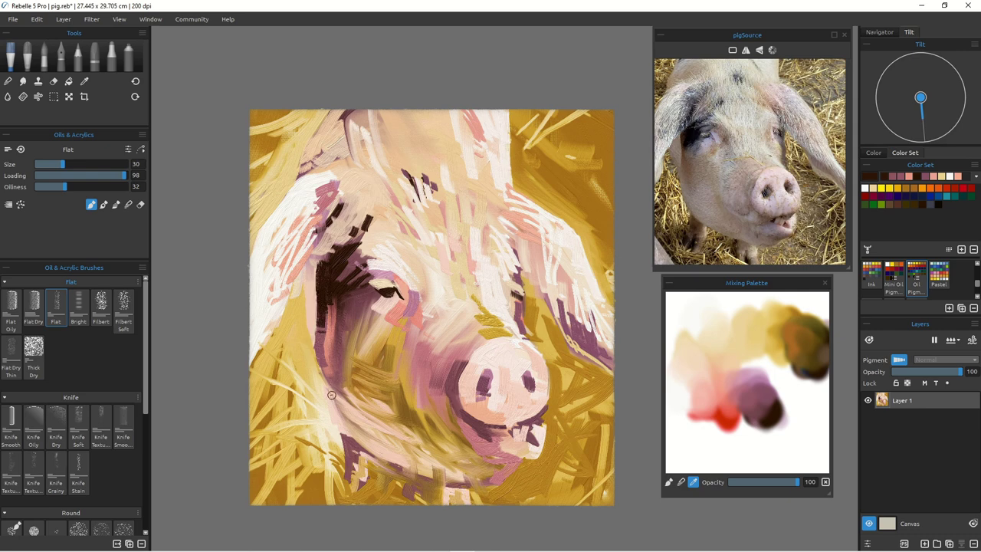
# Step: Sample pale pink from the jaw and paint strokes down the lower cheek and along the snout's lower rim
pyautogui.keyDown('alt'); pyautogui.click(340, 403); pyautogui.keyUp('alt')
pyautogui.moveTo(330, 351)
pyautogui.mouseDown()
pyautogui.moveTo(344, 397)
pyautogui.moveTo(335, 415)
pyautogui.mouseUp()
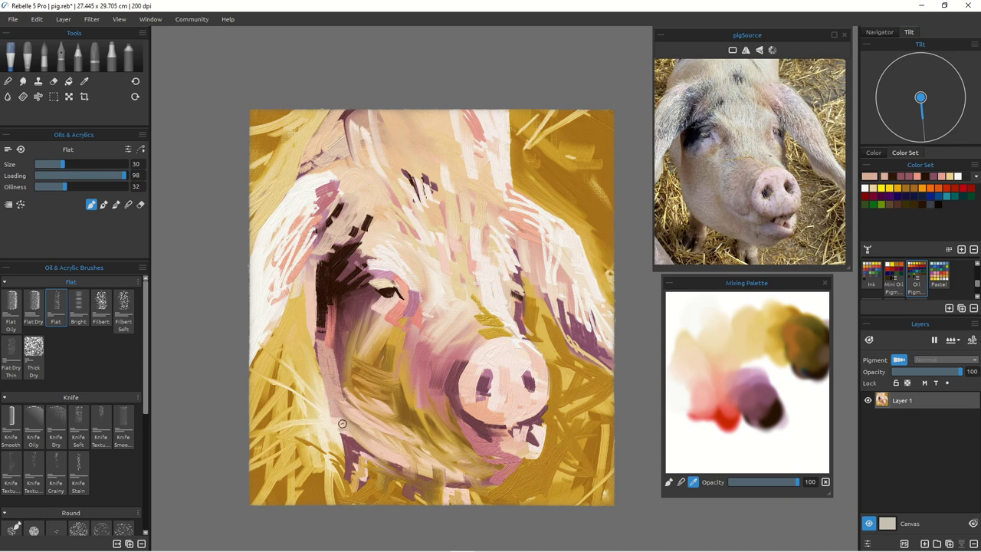
pyautogui.moveTo(343, 358)
pyautogui.mouseDown()
pyautogui.moveTo(358, 419)
pyautogui.moveTo(358, 409)
pyautogui.mouseUp()
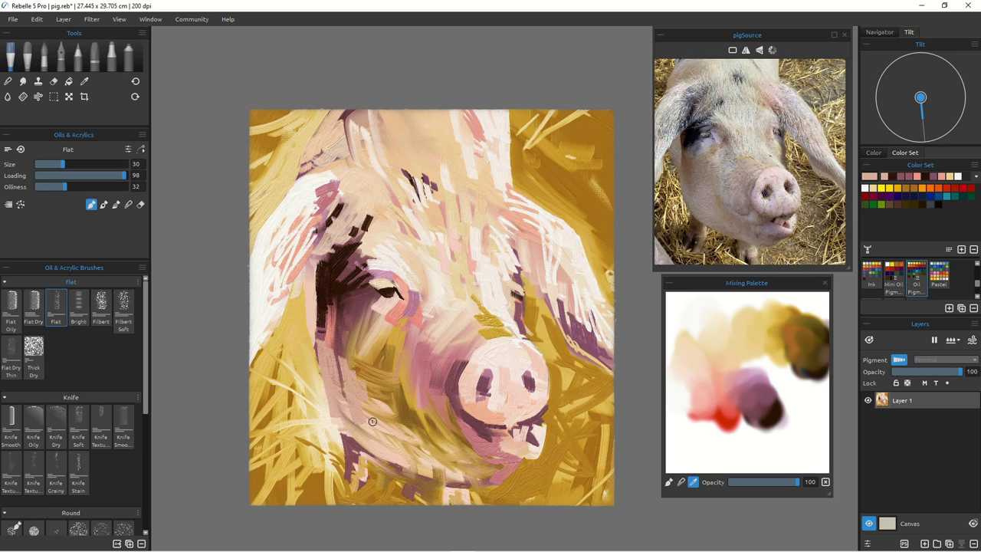
pyautogui.moveTo(520, 404); pyautogui.dragTo(512, 421)
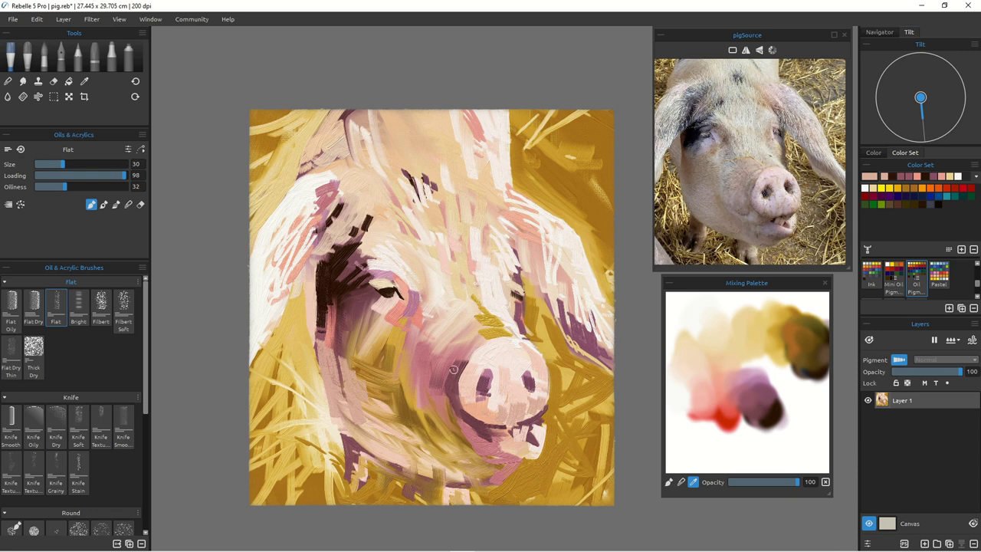
# Step: Sample plum from a nostril to darken both nostrils, and trim their shapes with pale pink sampled from the snout
pyautogui.keyDown('alt'); pyautogui.click(527, 388); pyautogui.keyUp('alt')
pyautogui.moveTo(526, 362)
pyautogui.mouseDown()
pyautogui.moveTo(475, 394)
pyautogui.moveTo(492, 368)
pyautogui.mouseUp()
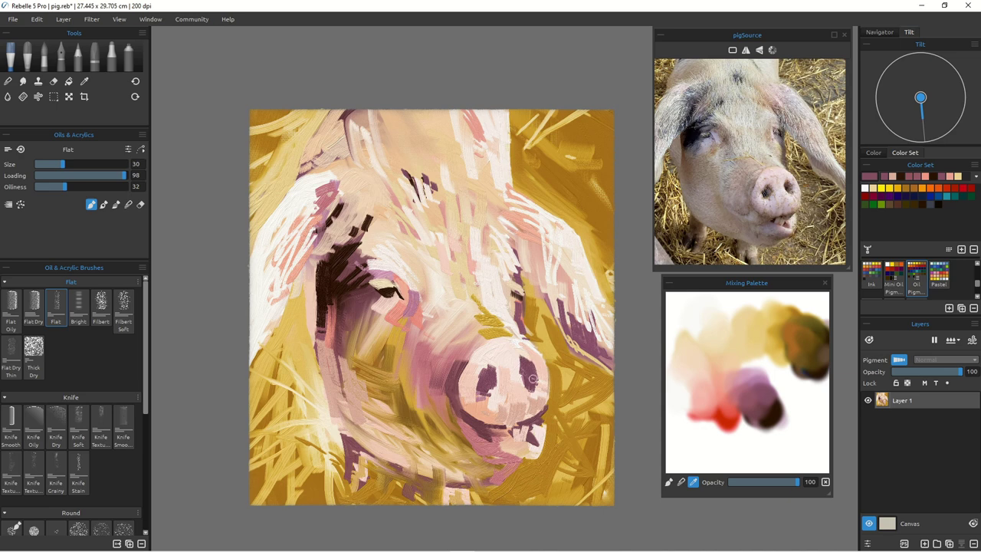
pyautogui.keyDown('alt'); pyautogui.click(516, 383); pyautogui.keyUp('alt')
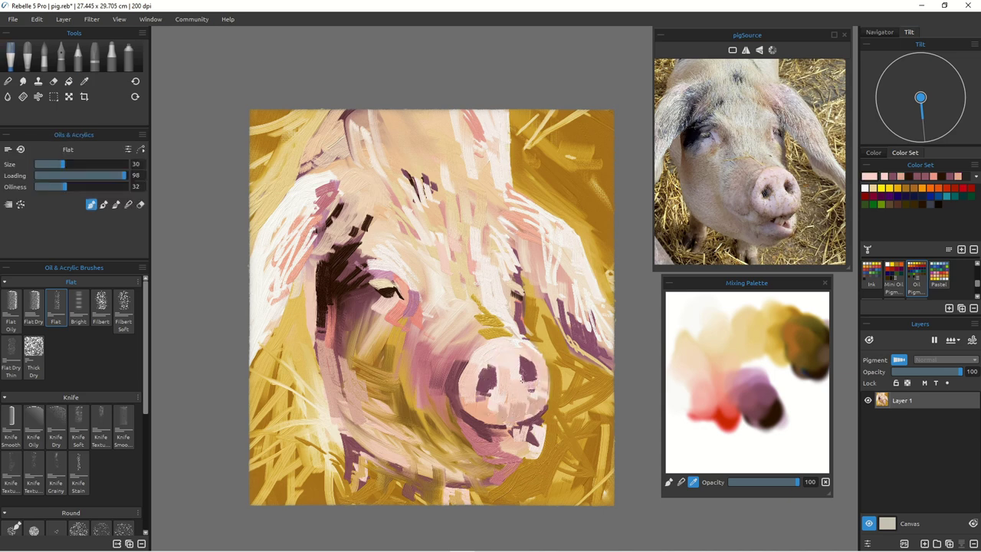
pyautogui.moveTo(495, 392)
pyautogui.mouseDown()
pyautogui.moveTo(477, 379)
pyautogui.moveTo(479, 391)
pyautogui.mouseUp()
# Step: Shade the snout below the nostrils with sampled muted pink, and refine the nostril edges with light pink from the mixing palette
pyautogui.keyDown('alt'); pyautogui.click(516, 414); pyautogui.keyUp('alt')
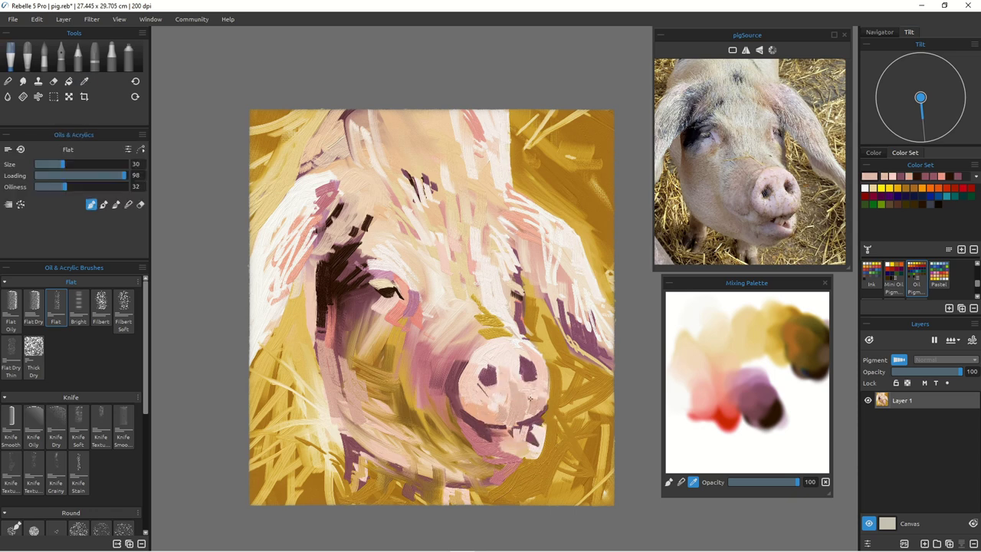
pyautogui.moveTo(503, 392); pyautogui.dragTo(496, 414)
pyautogui.moveTo(473, 381); pyautogui.dragTo(492, 402)
pyautogui.click(689, 381)
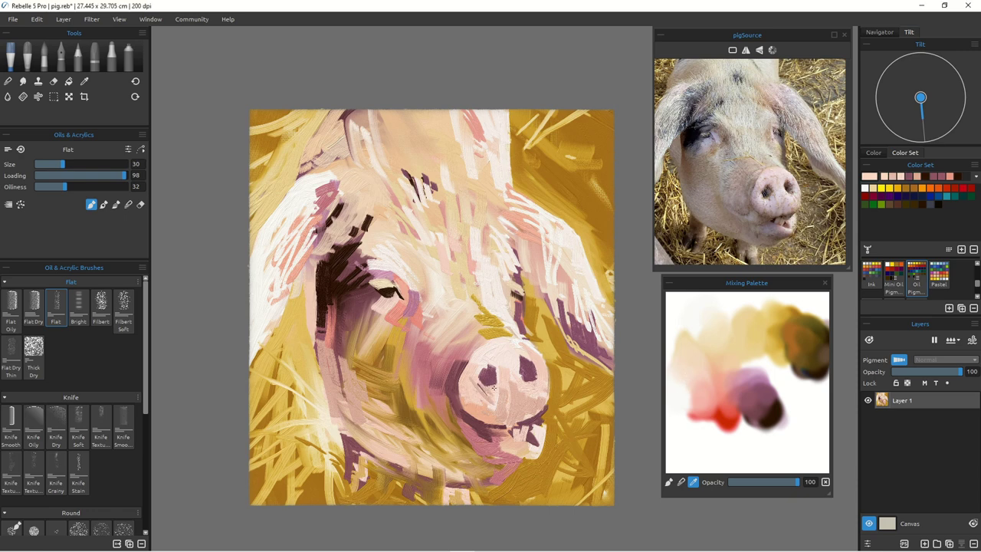
pyautogui.moveTo(519, 370); pyautogui.dragTo(535, 387)
# Step: Sample pale pink from the snout, pick white from the mixing palette, and paint highlights around the snout's rim
pyautogui.keyDown('alt'); pyautogui.click(505, 350); pyautogui.keyUp('alt')
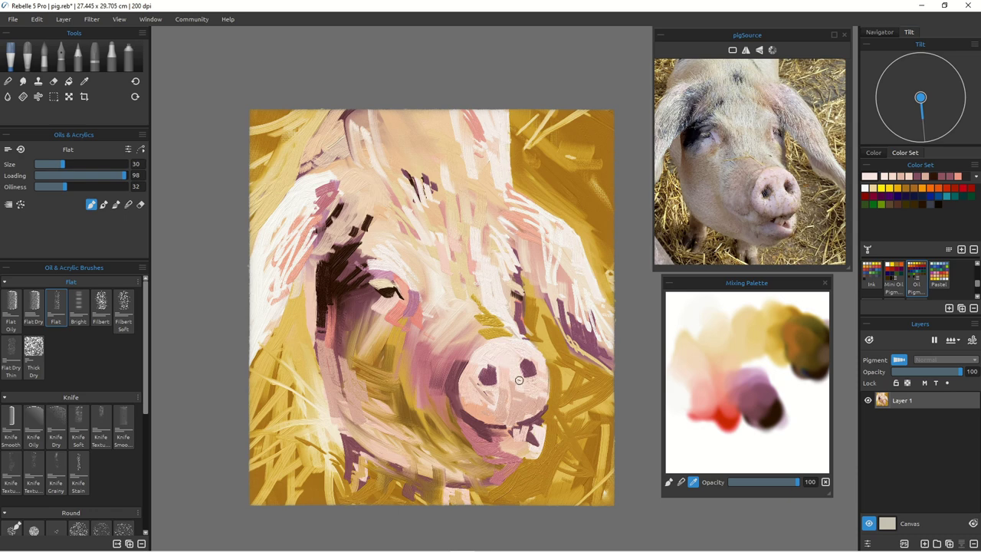
pyautogui.keyDown('alt'); pyautogui.click(683, 318); pyautogui.keyUp('alt')
pyautogui.moveTo(524, 342)
pyautogui.mouseDown()
pyautogui.moveTo(546, 370)
pyautogui.moveTo(547, 395)
pyautogui.mouseUp()
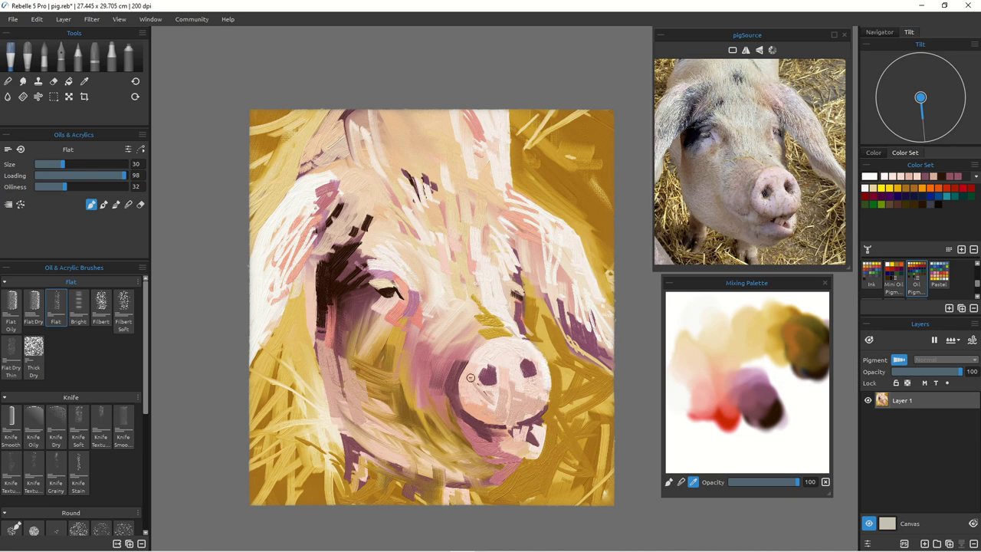
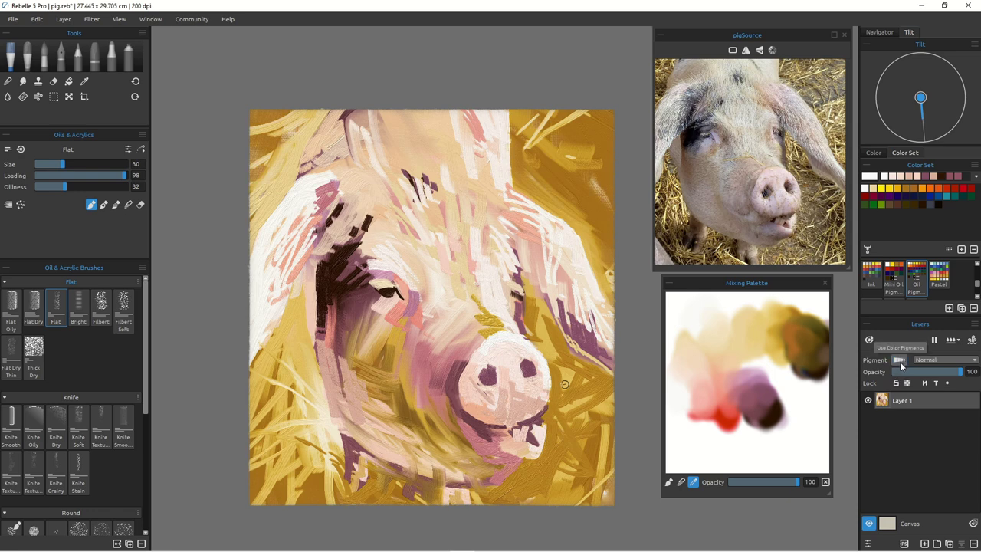
# Step: Add a new layer above the painting, turn off its color pigments, and set its blend mode to Multiply
pyautogui.click(900, 361)
pyautogui.click(926, 545)
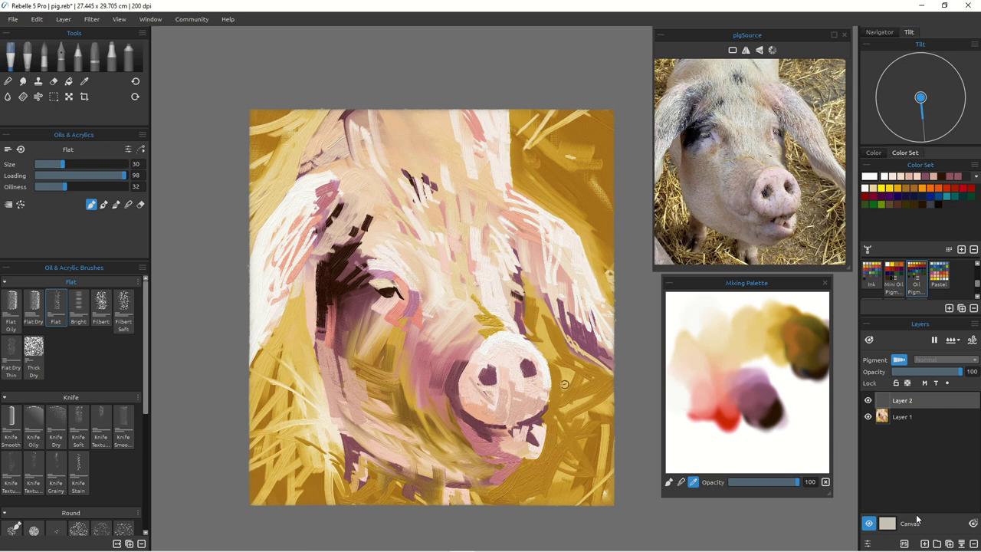
pyautogui.click(899, 360)
pyautogui.click(947, 360)
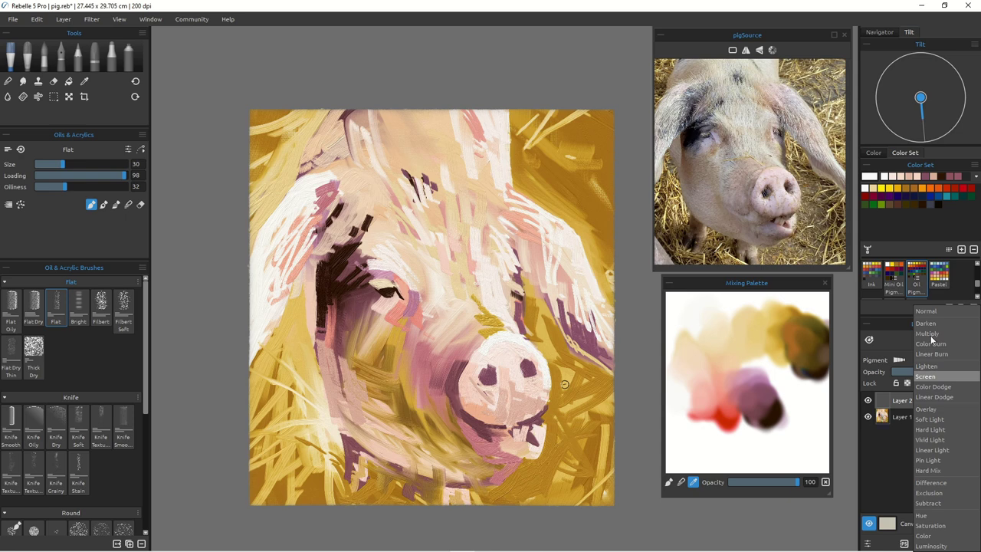
pyautogui.click(927, 335)
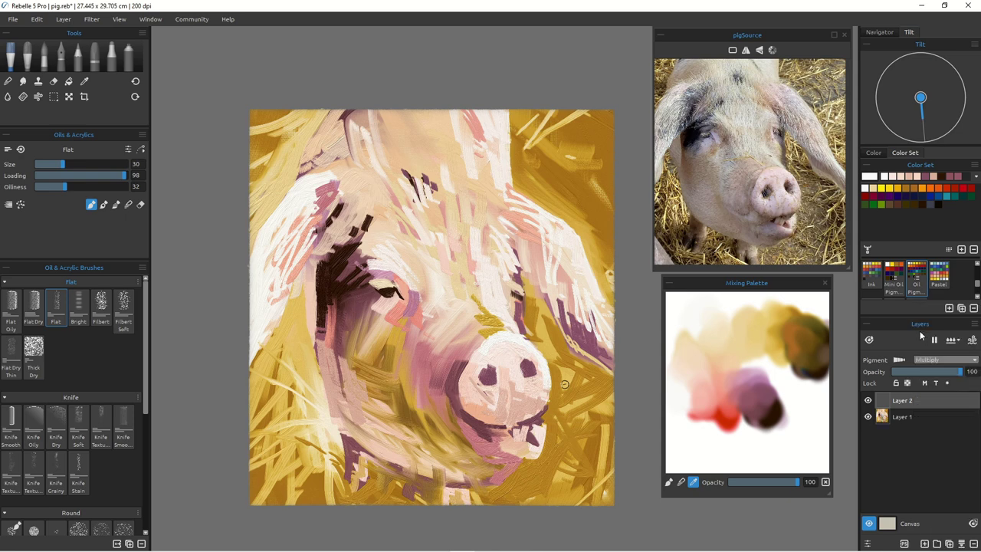
# Step: Pick dusky pink from the mixing palette and glaze shadows beside the far eye and along the far ear's inner edge
pyautogui.click(730, 380)
pyautogui.moveTo(510, 260)
pyautogui.mouseDown()
pyautogui.moveTo(517, 297)
pyautogui.moveTo(519, 330)
pyautogui.mouseUp()
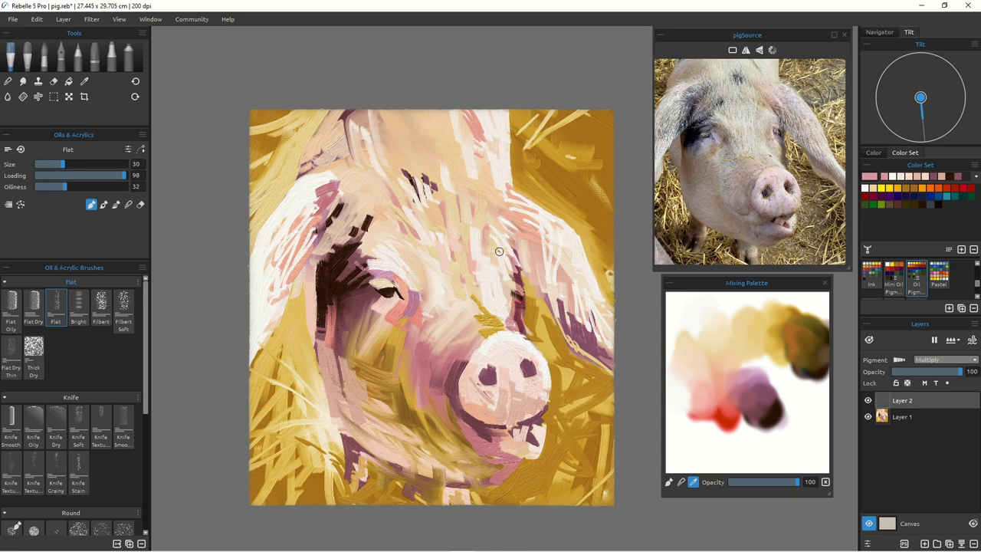
pyautogui.moveTo(506, 224); pyautogui.dragTo(515, 254)
# Step: Set the brush size to 45 and glaze dusky pink shading over the lower, middle and upper parts of the far ear
pyautogui.press(']')
pyautogui.press(']')
pyautogui.press(']')
pyautogui.press(']')
pyautogui.press('[')
pyautogui.moveTo(547, 287)
pyautogui.mouseDown()
pyautogui.moveTo(575, 336)
pyautogui.moveTo(565, 315)
pyautogui.moveTo(623, 370)
pyautogui.moveTo(569, 339)
pyautogui.moveTo(591, 343)
pyautogui.mouseUp()
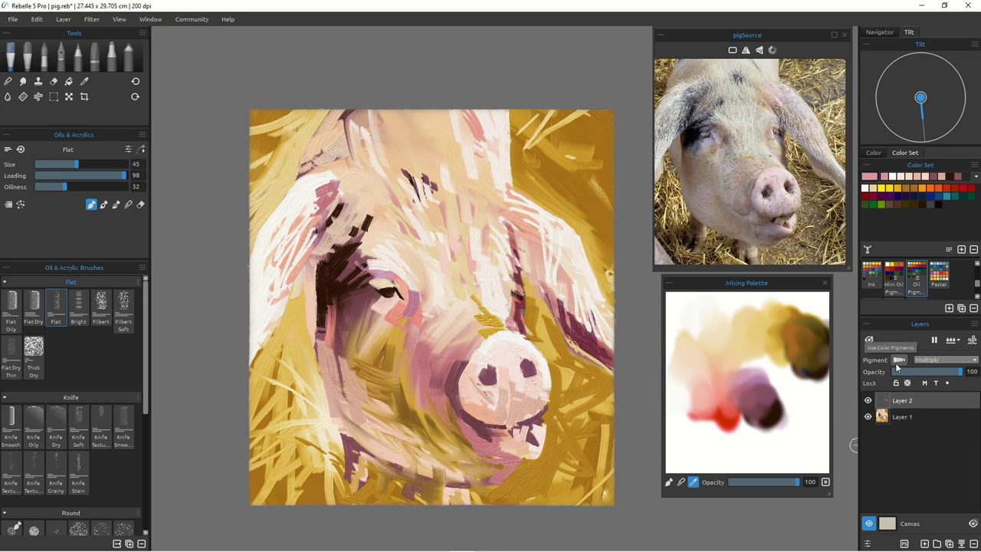
pyautogui.moveTo(582, 296)
pyautogui.mouseDown()
pyautogui.moveTo(594, 340)
pyautogui.moveTo(548, 265)
pyautogui.moveTo(545, 288)
pyautogui.mouseUp()
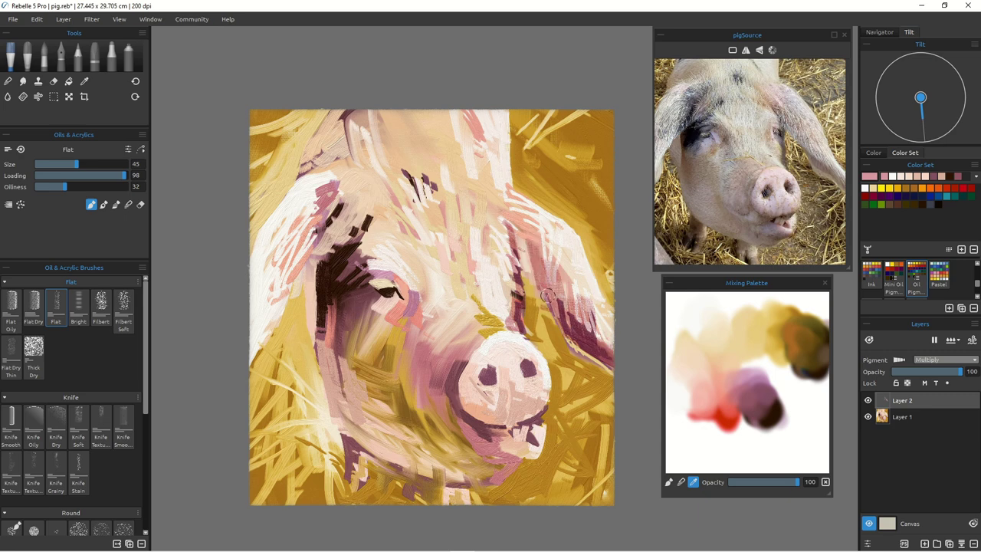
pyautogui.moveTo(506, 216); pyautogui.dragTo(542, 259)
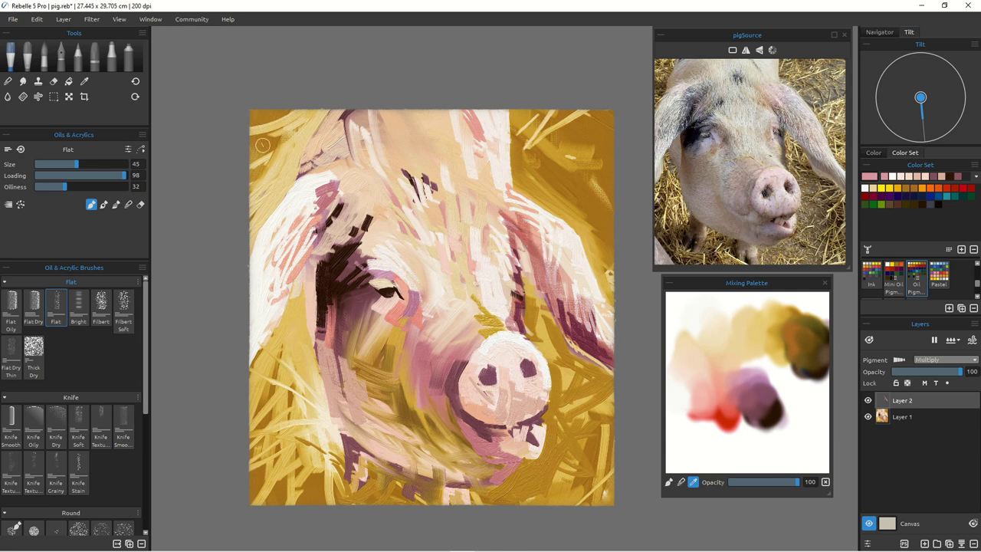
# Step: Glaze dusky pink shading over the inner base of the near ear and the shaded neck above it
pyautogui.moveTo(316, 171)
pyautogui.mouseDown()
pyautogui.moveTo(339, 123)
pyautogui.moveTo(307, 158)
pyautogui.moveTo(342, 107)
pyautogui.moveTo(303, 226)
pyautogui.moveTo(282, 222)
pyautogui.moveTo(315, 244)
pyautogui.moveTo(335, 184)
pyautogui.moveTo(352, 173)
pyautogui.moveTo(331, 198)
pyautogui.moveTo(350, 188)
pyautogui.moveTo(358, 239)
pyautogui.mouseUp()
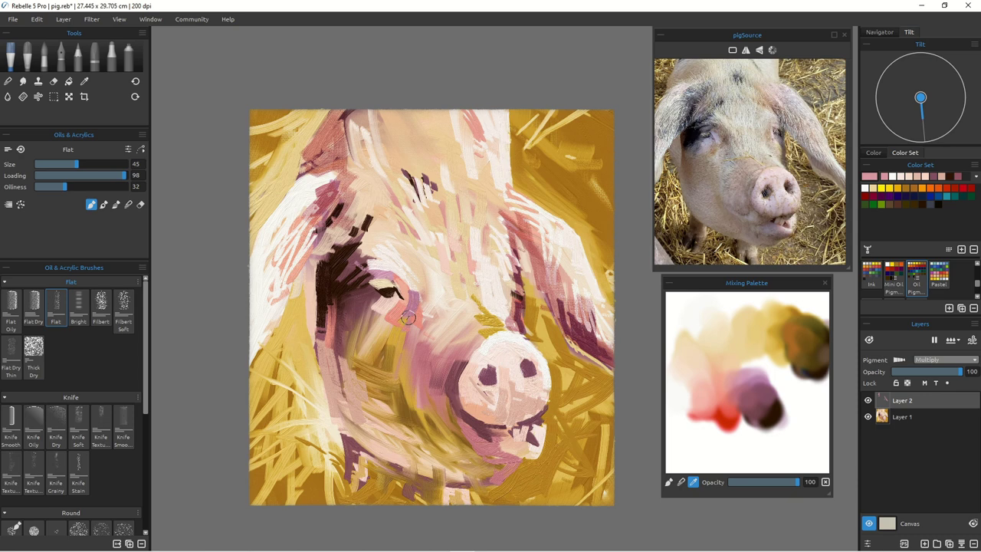
pyautogui.click(939, 195)
pyautogui.moveTo(523, 223); pyautogui.dragTo(543, 285)
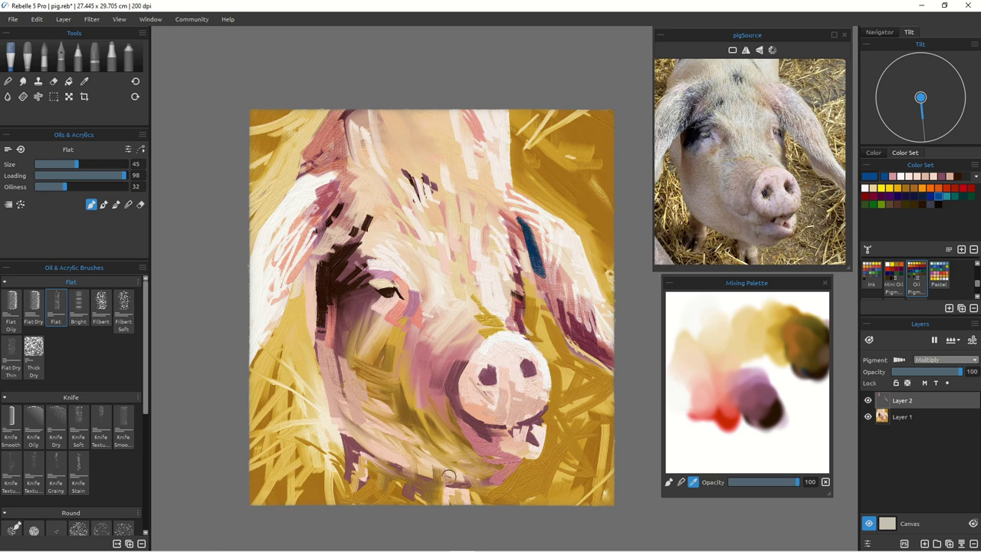
pyautogui.hotkey('ctrl', 'z')
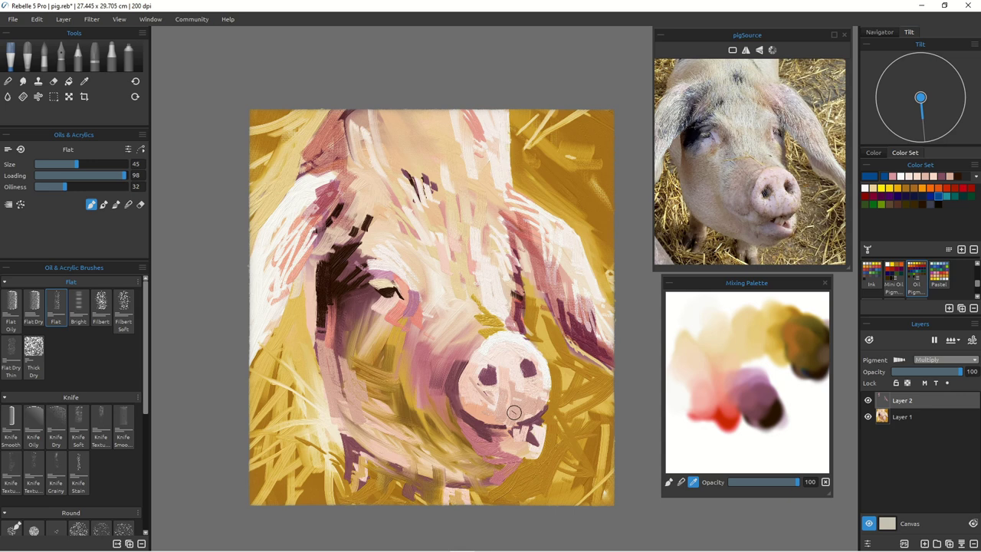
# Step: Choose a pale blue on the color wheel and glaze it over the far ear and along its inner edge
pyautogui.click(873, 153)
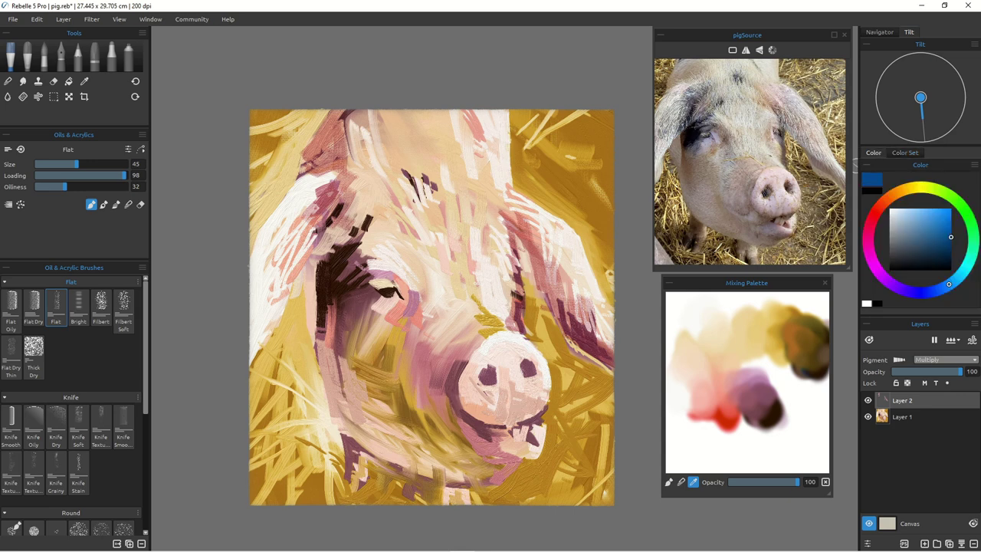
pyautogui.click(907, 213)
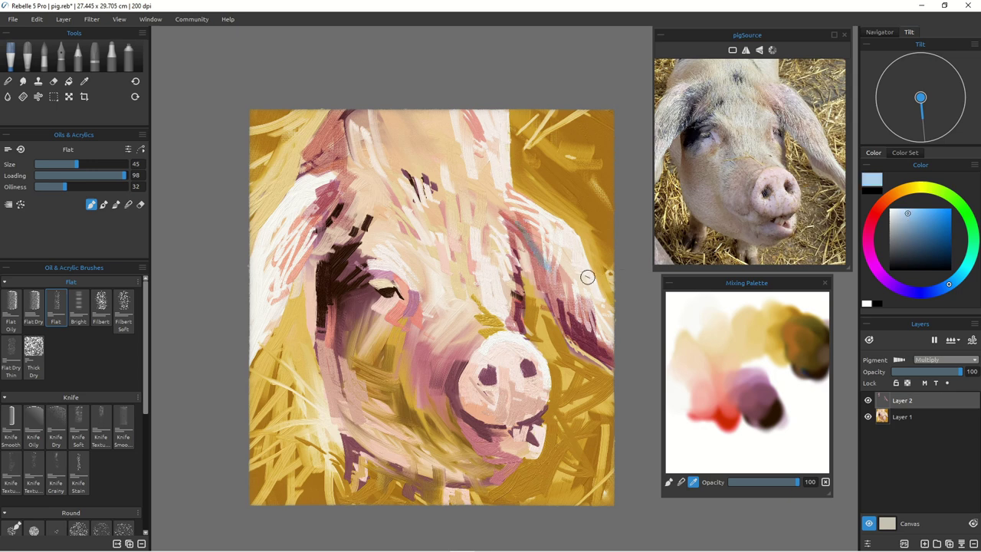
pyautogui.moveTo(520, 232); pyautogui.dragTo(533, 268)
pyautogui.click(900, 212)
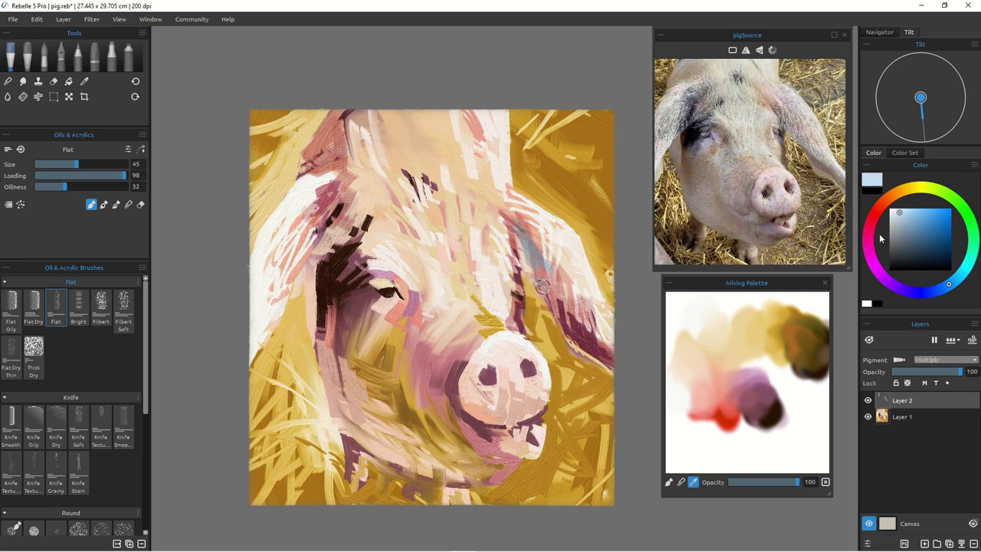
pyautogui.moveTo(526, 231)
pyautogui.mouseDown()
pyautogui.moveTo(549, 254)
pyautogui.moveTo(543, 234)
pyautogui.moveTo(549, 310)
pyautogui.moveTo(553, 284)
pyautogui.moveTo(588, 350)
pyautogui.mouseUp()
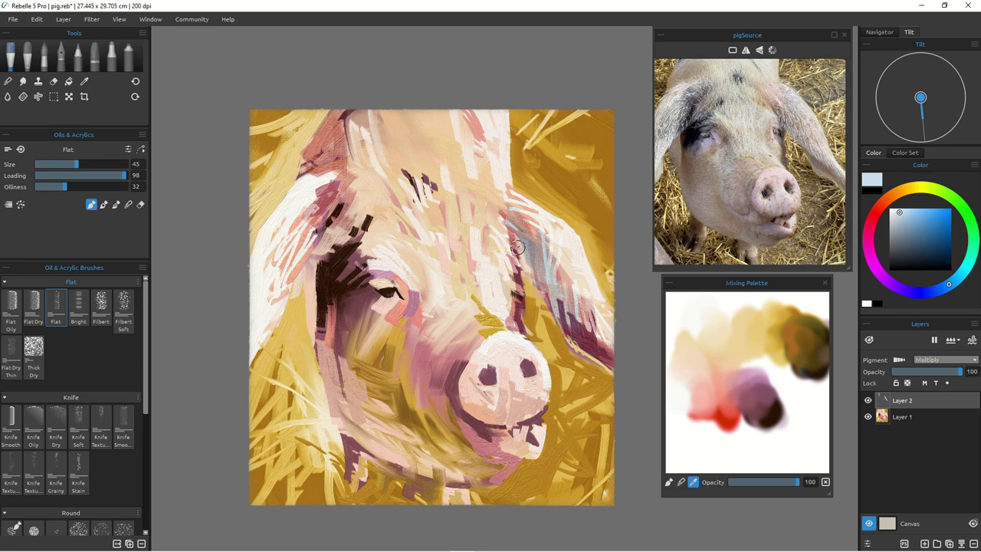
pyautogui.moveTo(499, 224); pyautogui.dragTo(510, 304)
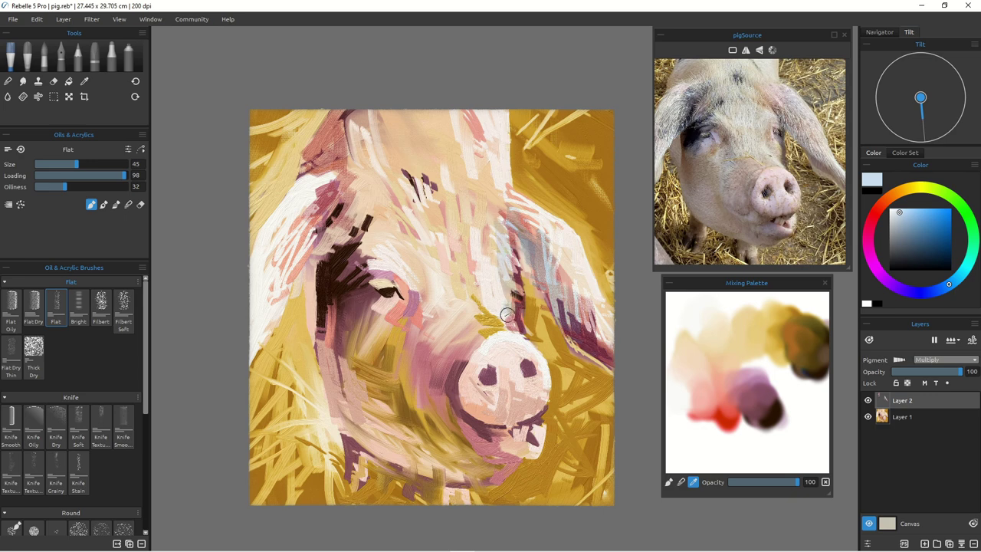
# Step: Glaze pale blue over the shaded neck above the near ear and along the neck's far edge
pyautogui.moveTo(346, 125); pyautogui.dragTo(342, 163)
pyautogui.moveTo(339, 122)
pyautogui.mouseDown()
pyautogui.moveTo(326, 161)
pyautogui.moveTo(313, 163)
pyautogui.mouseUp()
pyautogui.moveTo(352, 117); pyautogui.dragTo(359, 168)
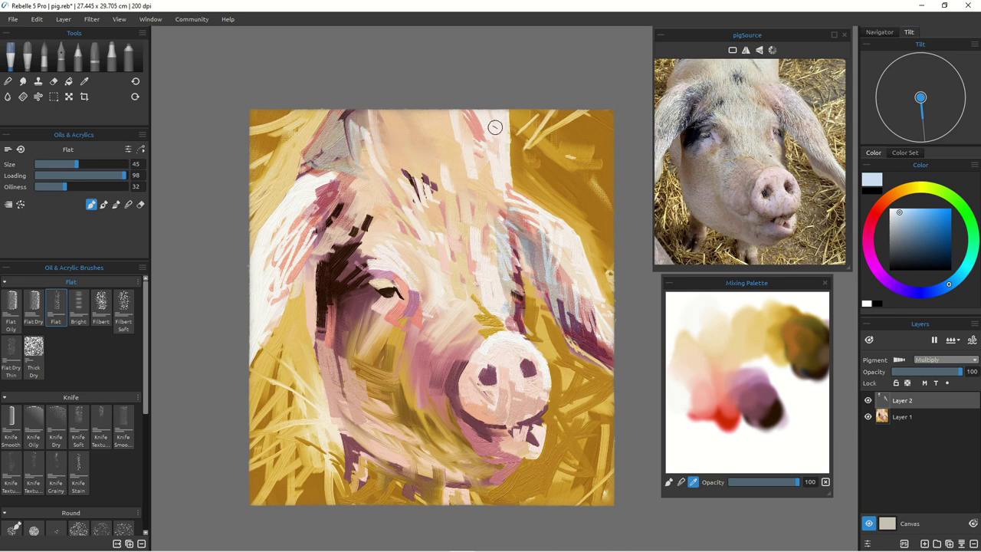
pyautogui.moveTo(495, 126); pyautogui.dragTo(506, 196)
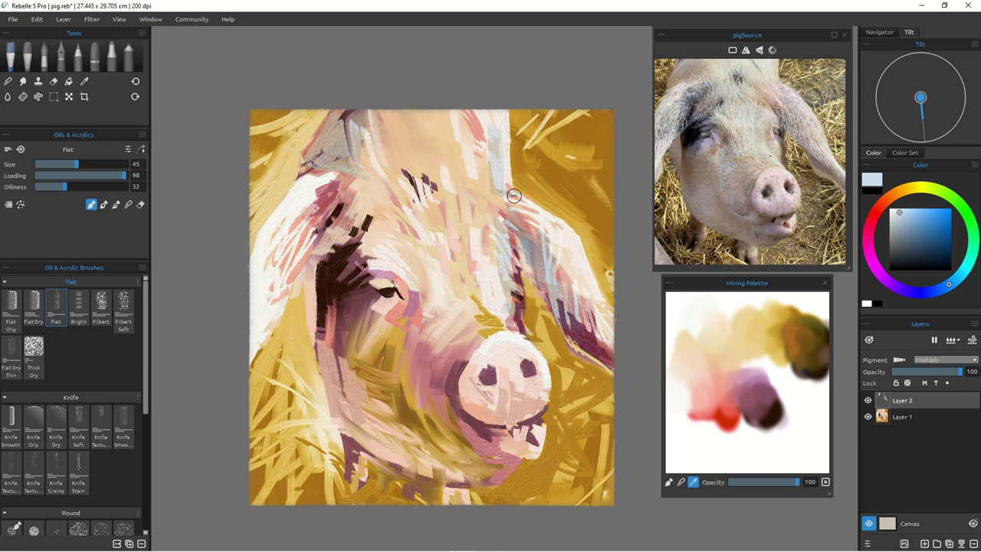
# Step: Glaze pale blue around the near eye and down the dark patch beside it
pyautogui.moveTo(346, 248); pyautogui.dragTo(348, 315)
pyautogui.moveTo(337, 246)
pyautogui.mouseDown()
pyautogui.moveTo(331, 323)
pyautogui.moveTo(317, 311)
pyautogui.moveTo(314, 276)
pyautogui.moveTo(322, 351)
pyautogui.mouseUp()
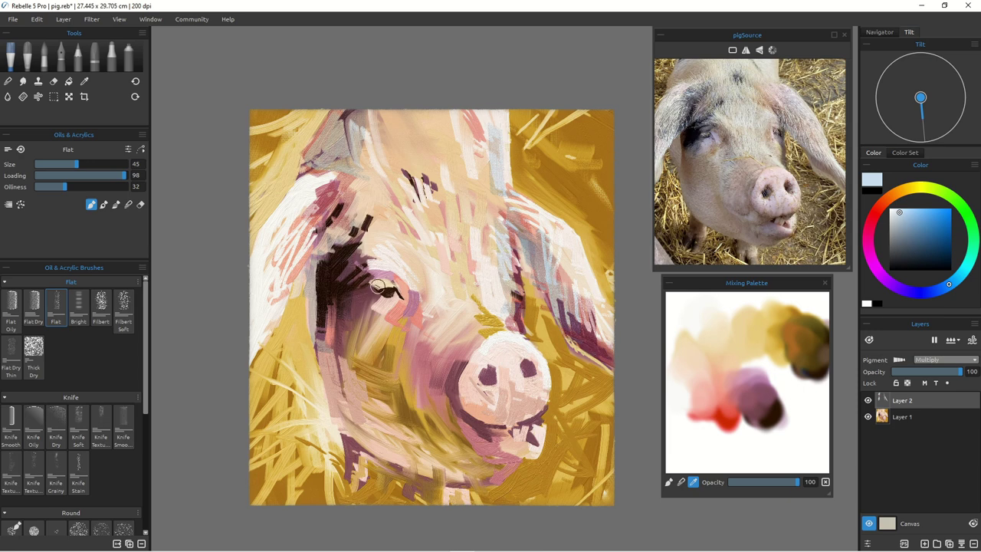
pyautogui.moveTo(372, 268)
pyautogui.mouseDown()
pyautogui.moveTo(359, 293)
pyautogui.moveTo(358, 266)
pyautogui.moveTo(397, 286)
pyautogui.moveTo(371, 264)
pyautogui.moveTo(389, 264)
pyautogui.moveTo(362, 286)
pyautogui.mouseUp()
# Step: Set the brush size to 70 and glaze pale blue over the temple and the cheek below the near eye
pyautogui.press(']')
pyautogui.press(']')
pyautogui.press(']')
pyautogui.press(']')
pyautogui.press(']')
pyautogui.moveTo(357, 242)
pyautogui.mouseDown()
pyautogui.moveTo(355, 265)
pyautogui.moveTo(363, 222)
pyautogui.moveTo(338, 237)
pyautogui.mouseUp()
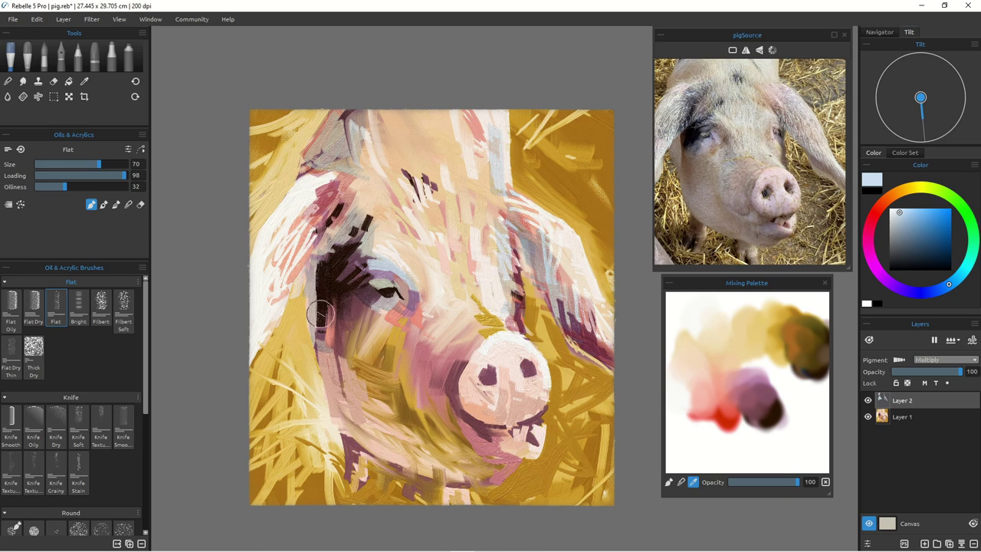
pyautogui.moveTo(334, 329); pyautogui.dragTo(344, 382)
pyautogui.moveTo(367, 309); pyautogui.dragTo(361, 365)
pyautogui.moveTo(387, 312); pyautogui.dragTo(367, 374)
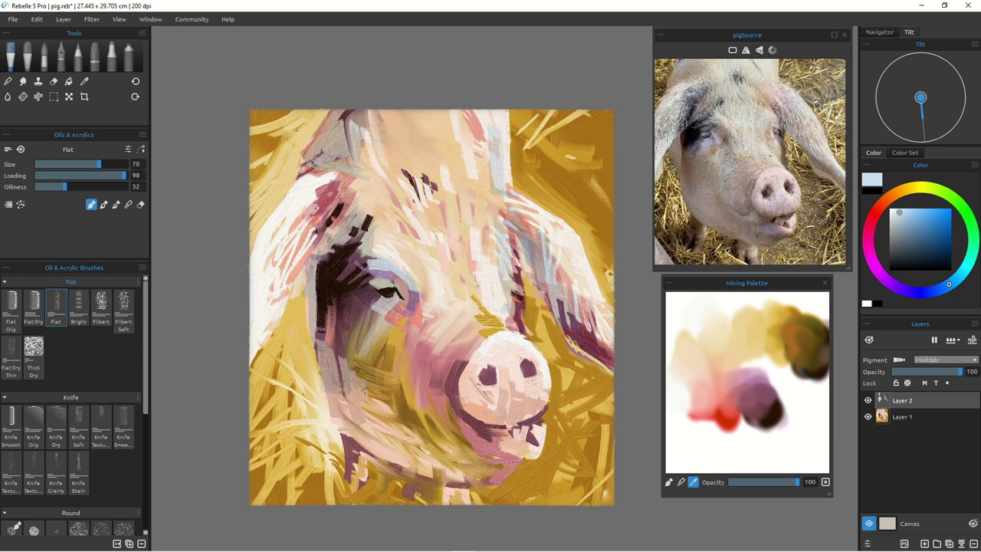
# Step: Glaze pale blue shadows beside and beneath the snout, along the jaw, and down the chest edge
pyautogui.moveTo(454, 363)
pyautogui.mouseDown()
pyautogui.moveTo(450, 428)
pyautogui.moveTo(424, 365)
pyautogui.moveTo(437, 433)
pyautogui.moveTo(414, 388)
pyautogui.moveTo(409, 415)
pyautogui.moveTo(422, 421)
pyautogui.moveTo(397, 405)
pyautogui.moveTo(392, 372)
pyautogui.moveTo(400, 450)
pyautogui.moveTo(349, 395)
pyautogui.moveTo(384, 456)
pyautogui.moveTo(349, 415)
pyautogui.moveTo(363, 436)
pyautogui.moveTo(444, 467)
pyautogui.mouseUp()
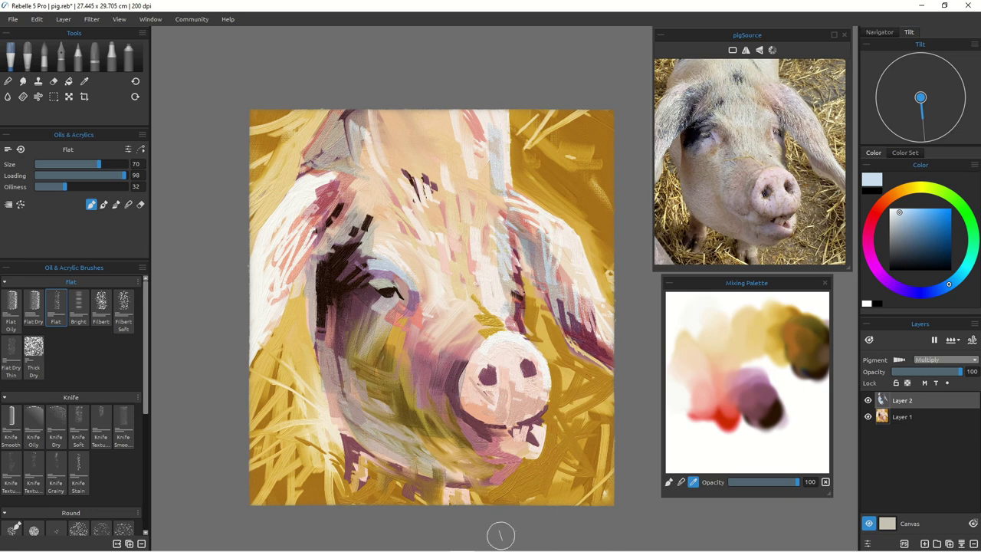
pyautogui.moveTo(489, 412)
pyautogui.mouseDown()
pyautogui.moveTo(465, 378)
pyautogui.moveTo(492, 423)
pyautogui.moveTo(469, 456)
pyautogui.moveTo(489, 453)
pyautogui.moveTo(519, 419)
pyautogui.moveTo(457, 503)
pyautogui.moveTo(492, 458)
pyautogui.moveTo(420, 468)
pyautogui.moveTo(414, 492)
pyautogui.moveTo(422, 484)
pyautogui.moveTo(423, 469)
pyautogui.moveTo(411, 489)
pyautogui.moveTo(451, 477)
pyautogui.mouseUp()
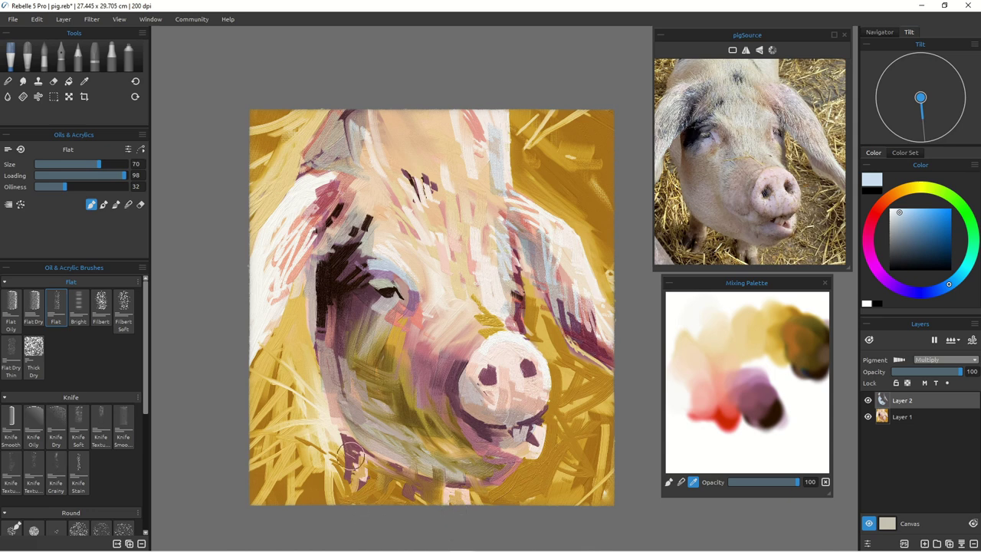
pyautogui.moveTo(347, 445); pyautogui.dragTo(345, 489)
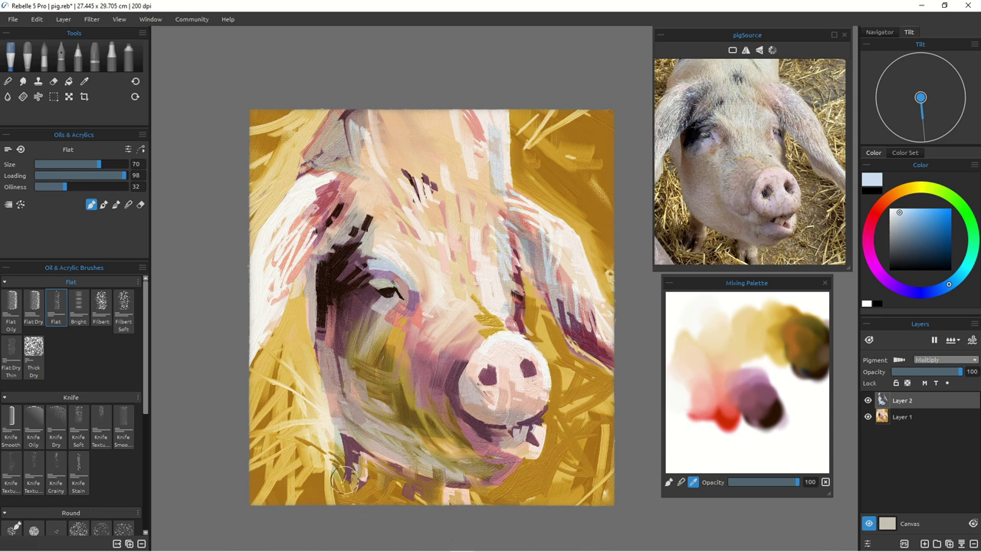
# Step: Glaze broad pale blue strokes down the near ear, then over the inner edge and lower part of the far ear
pyautogui.moveTo(358, 187); pyautogui.dragTo(285, 272)
pyautogui.moveTo(305, 223); pyautogui.dragTo(259, 310)
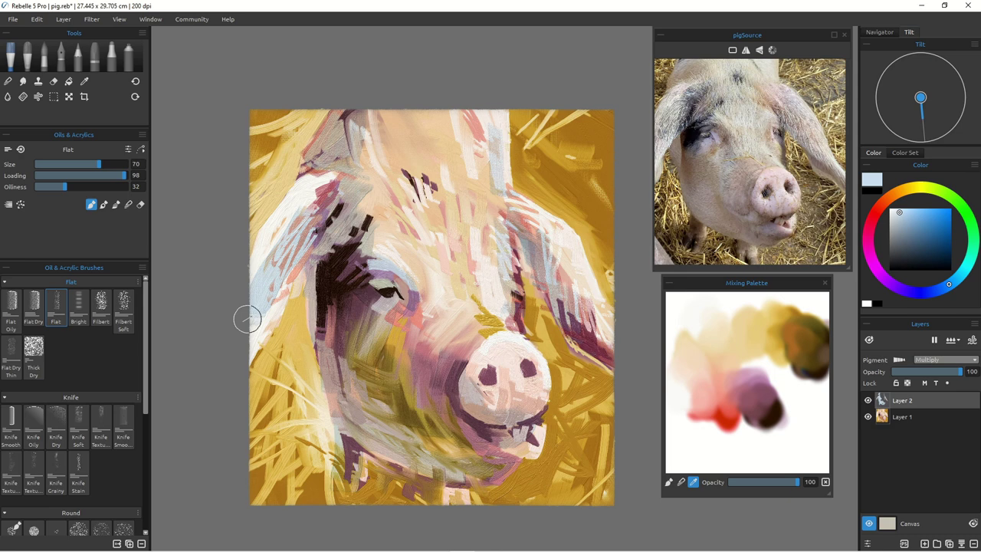
pyautogui.moveTo(506, 240)
pyautogui.mouseDown()
pyautogui.moveTo(507, 266)
pyautogui.moveTo(526, 270)
pyautogui.mouseUp()
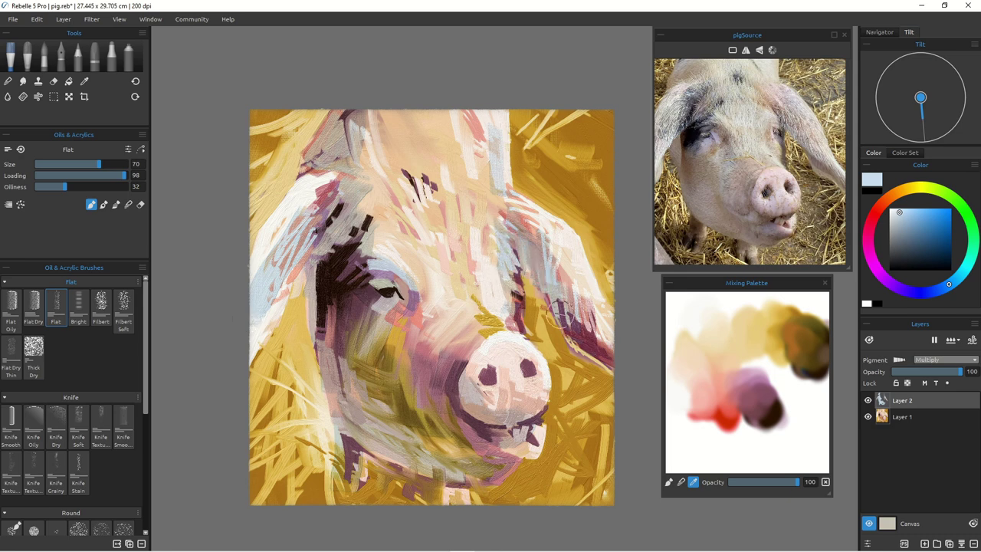
pyautogui.moveTo(578, 299)
pyautogui.mouseDown()
pyautogui.moveTo(603, 349)
pyautogui.moveTo(586, 318)
pyautogui.mouseUp()
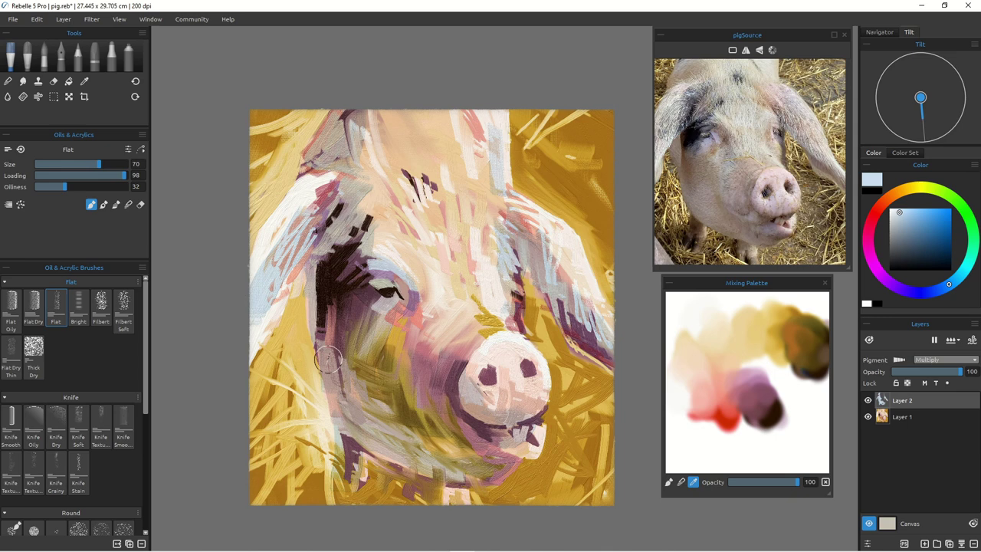
# Step: Shift the color to pale peach and glaze it over the snout, the cheek and the straw beside the snout
pyautogui.click(888, 199)
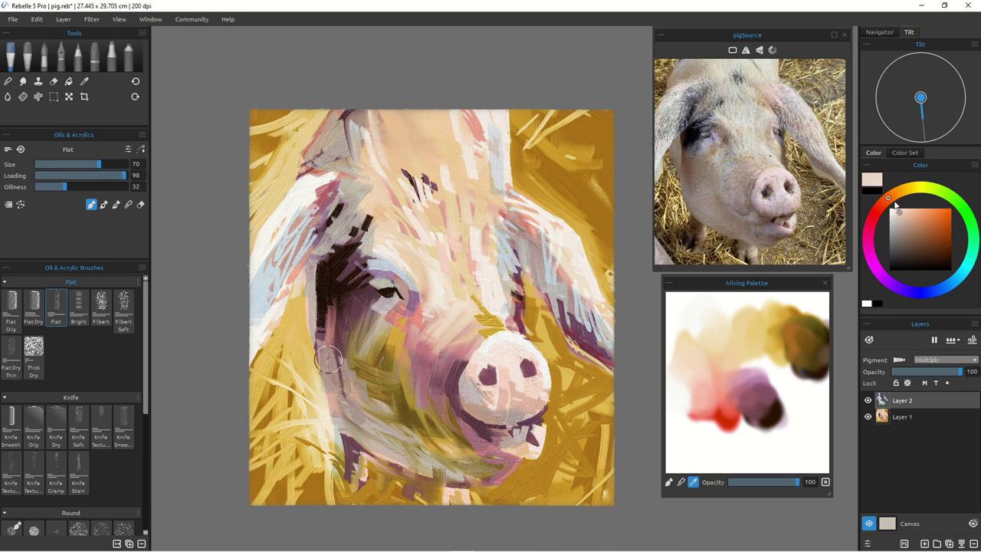
pyautogui.moveTo(534, 381); pyautogui.dragTo(525, 399)
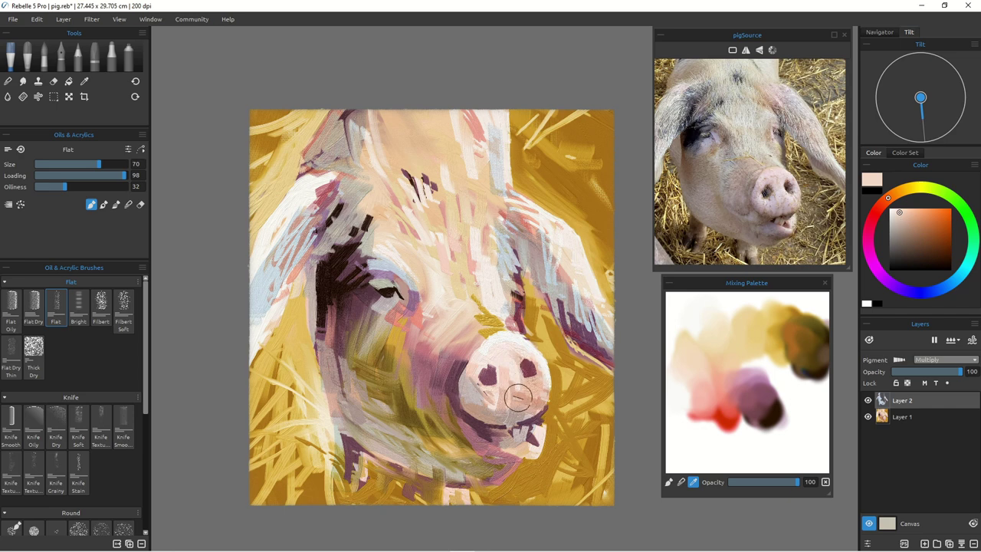
pyautogui.moveTo(505, 362)
pyautogui.mouseDown()
pyautogui.moveTo(492, 391)
pyautogui.moveTo(482, 373)
pyautogui.moveTo(480, 393)
pyautogui.mouseUp()
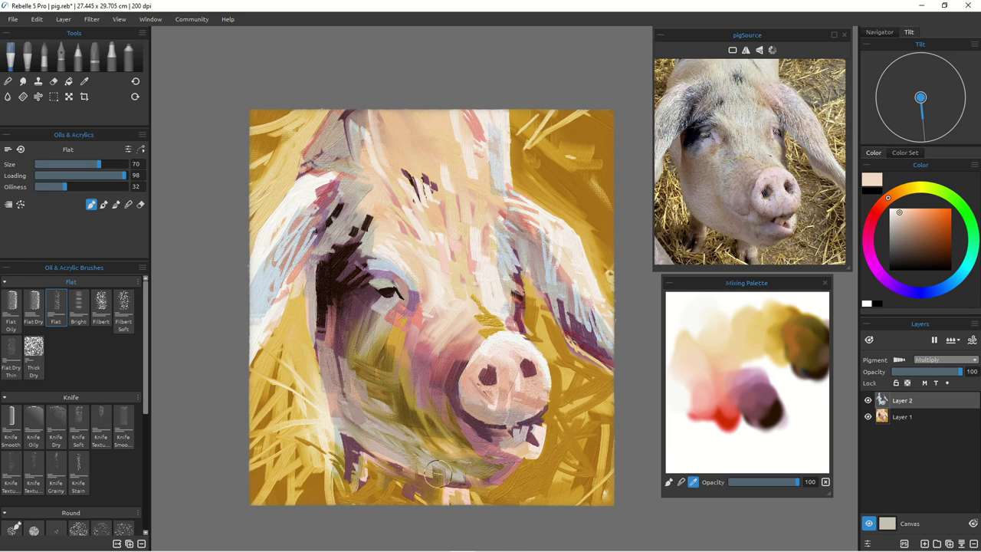
pyautogui.moveTo(427, 336); pyautogui.dragTo(410, 380)
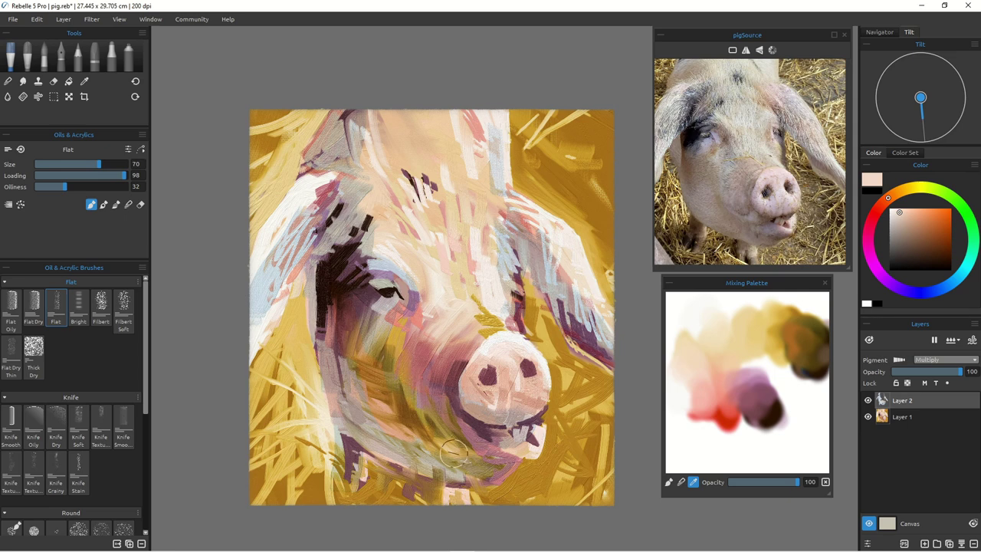
pyautogui.moveTo(570, 356)
pyautogui.mouseDown()
pyautogui.moveTo(581, 413)
pyautogui.moveTo(561, 418)
pyautogui.mouseUp()
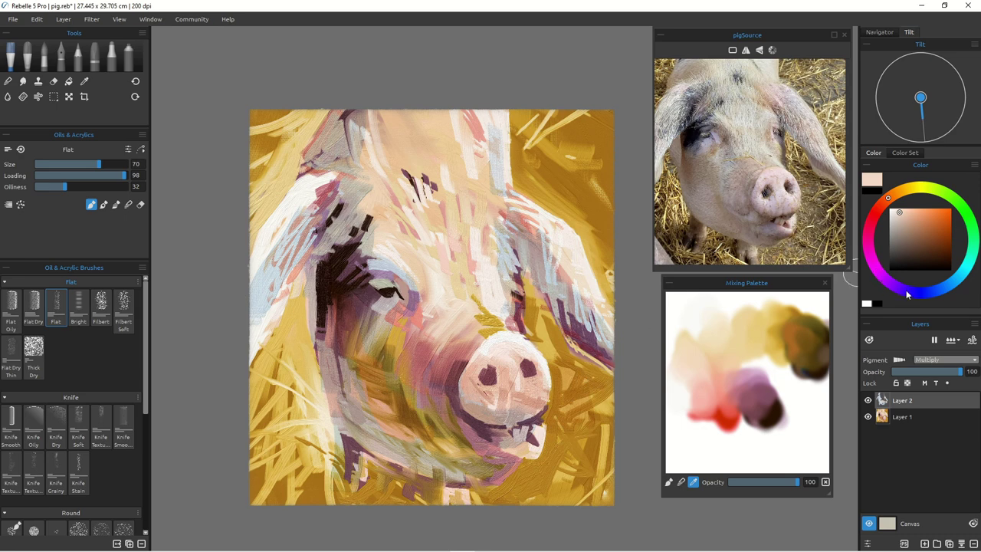
pyautogui.moveTo(907, 290); pyautogui.dragTo(899, 289)
pyautogui.click(964, 276)
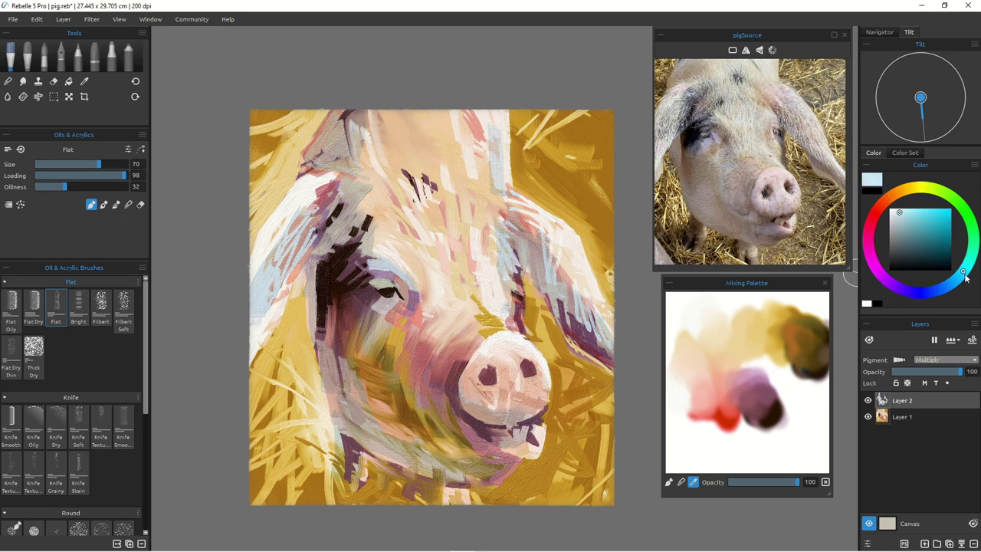
pyautogui.click(958, 280)
pyautogui.click(897, 219)
pyautogui.moveTo(549, 333)
pyautogui.mouseDown()
pyautogui.moveTo(565, 359)
pyautogui.moveTo(588, 370)
pyautogui.moveTo(588, 360)
pyautogui.moveTo(580, 377)
pyautogui.moveTo(585, 357)
pyautogui.moveTo(611, 386)
pyautogui.moveTo(581, 426)
pyautogui.moveTo(606, 427)
pyautogui.moveTo(584, 445)
pyautogui.moveTo(578, 371)
pyautogui.moveTo(563, 386)
pyautogui.moveTo(559, 435)
pyautogui.mouseUp()
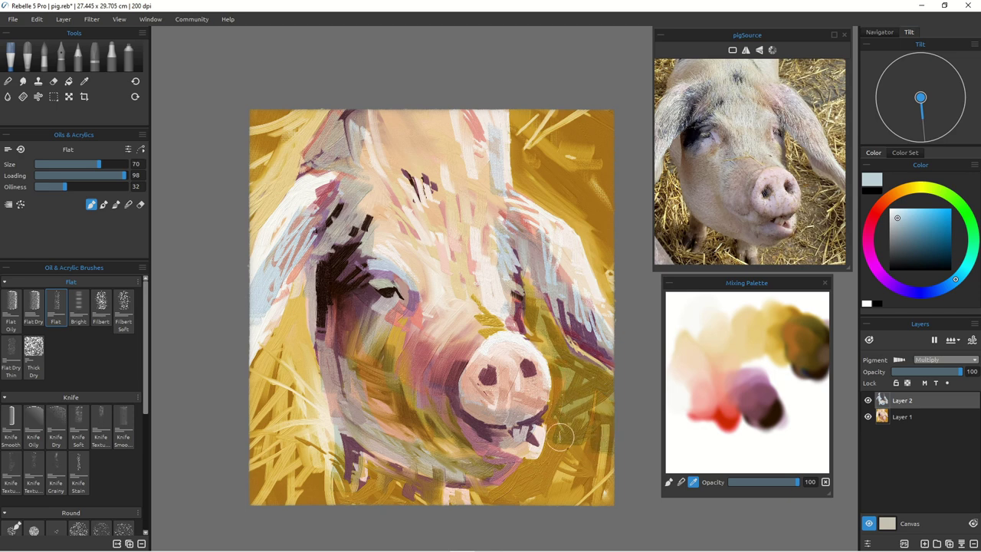
pyautogui.hotkey('ctrl', 'z')
pyautogui.hotkey('ctrl', 'z')
pyautogui.hotkey('ctrl', 'z')
pyautogui.hotkey('ctrl', 'z')
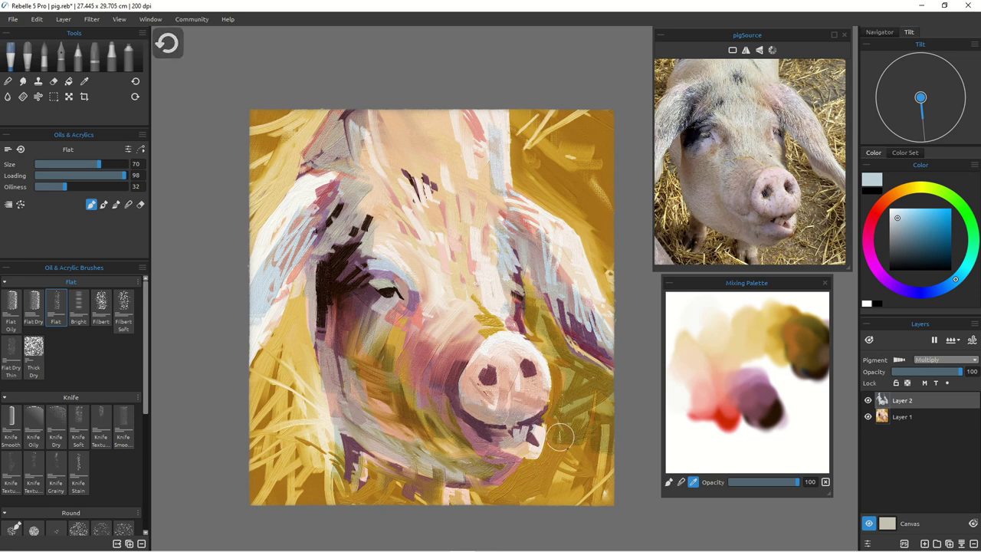
pyautogui.hotkey('ctrl', 'z')
pyautogui.hotkey('ctrl', 'z')
pyautogui.hotkey('ctrl', 'z')
pyautogui.hotkey('ctrl', 'z')
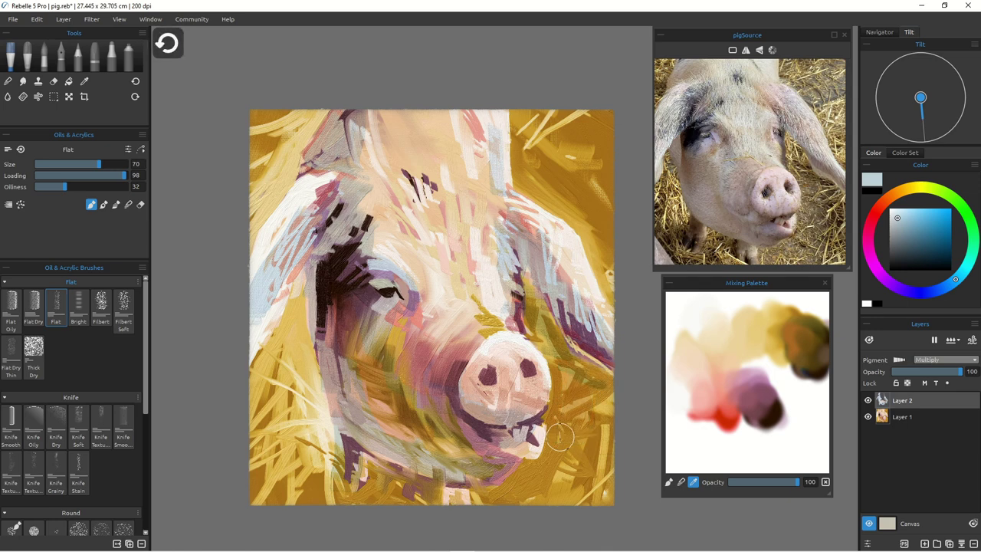
pyautogui.hotkey('ctrl', 'z')
pyautogui.hotkey('ctrl', 'z')
pyautogui.hotkey('ctrl', 'z')
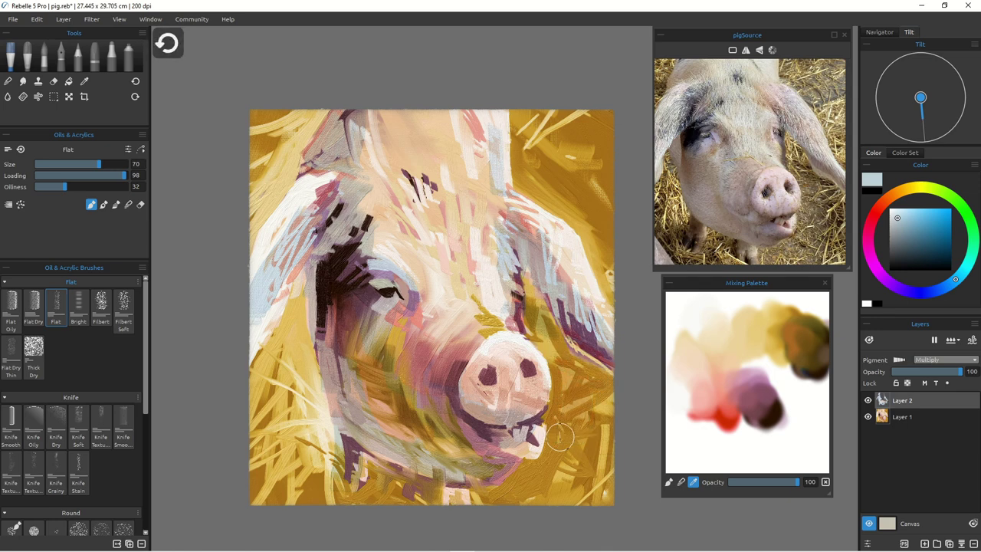
# Step: Shift the color to a pale dusty pink and glaze it over the straw beside and below the snout
pyautogui.click(874, 211)
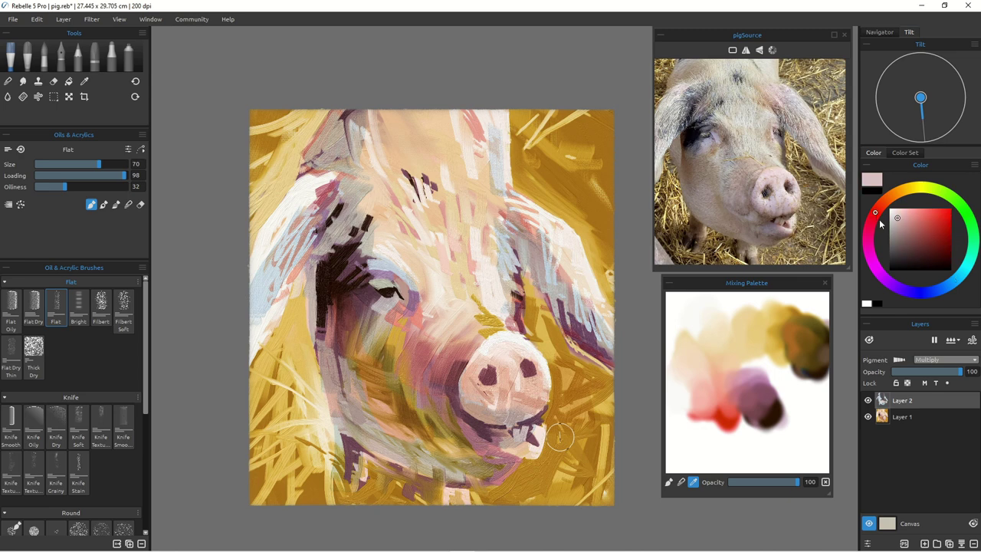
pyautogui.moveTo(573, 371)
pyautogui.mouseDown()
pyautogui.moveTo(591, 385)
pyautogui.moveTo(603, 377)
pyautogui.moveTo(561, 492)
pyautogui.mouseUp()
pyautogui.moveTo(598, 430)
pyautogui.mouseDown()
pyautogui.moveTo(588, 481)
pyautogui.moveTo(555, 469)
pyautogui.moveTo(547, 476)
pyautogui.mouseUp()
pyautogui.moveTo(551, 411)
pyautogui.mouseDown()
pyautogui.moveTo(550, 474)
pyautogui.moveTo(519, 480)
pyautogui.mouseUp()
pyautogui.hotkey('ctrl', 'z')
pyautogui.hotkey('ctrl', 'z')
pyautogui.hotkey('ctrl', 'z')
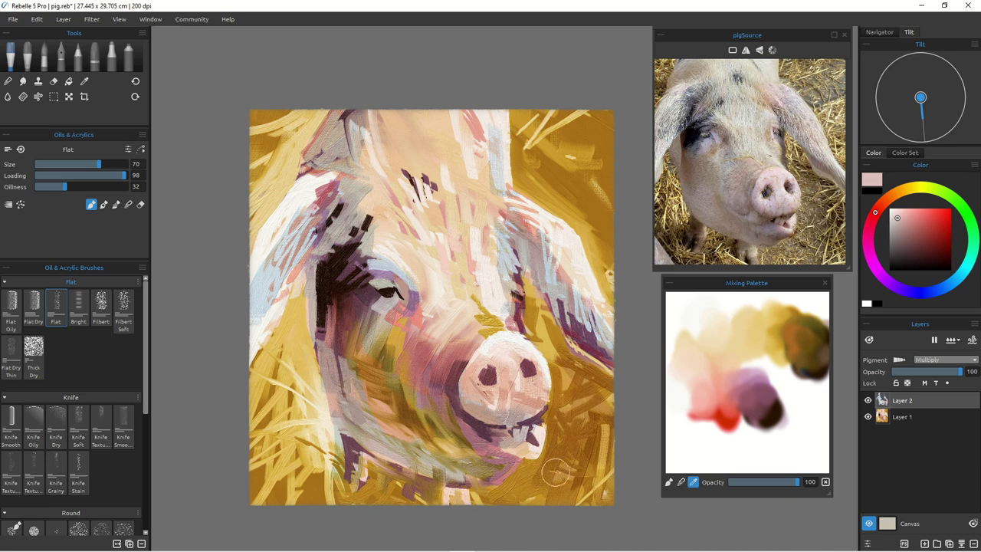
pyautogui.moveTo(529, 473); pyautogui.dragTo(516, 494)
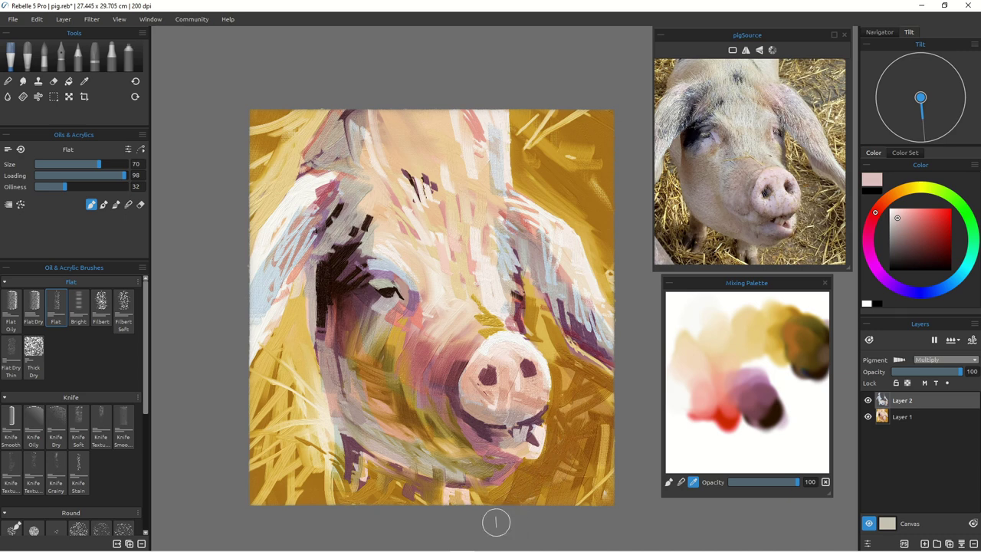
# Step: Glaze dusty pink over the straw in the lower-left corner of the painting
pyautogui.moveTo(317, 434)
pyautogui.mouseDown()
pyautogui.moveTo(337, 464)
pyautogui.moveTo(331, 479)
pyautogui.moveTo(316, 487)
pyautogui.moveTo(297, 465)
pyautogui.moveTo(286, 490)
pyautogui.mouseUp()
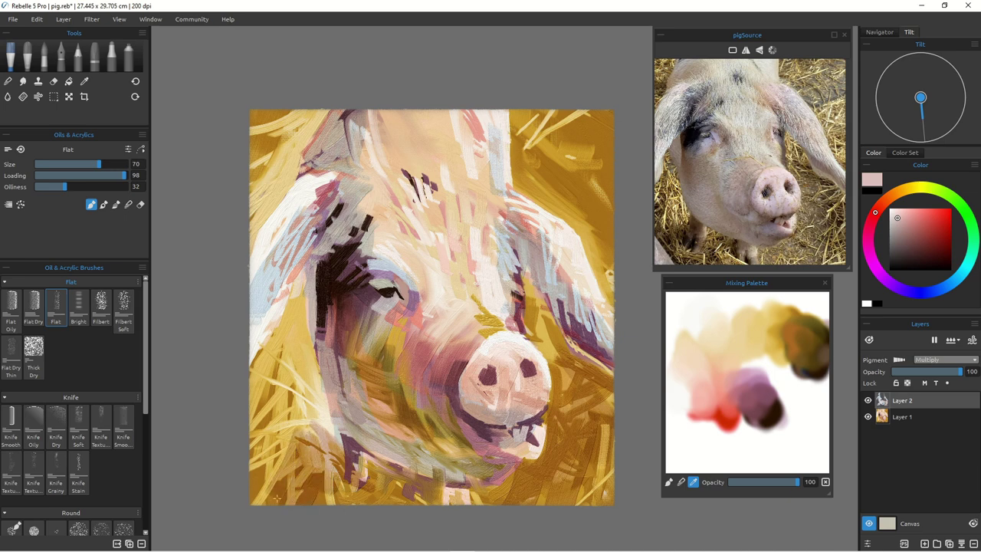
pyautogui.moveTo(256, 406); pyautogui.dragTo(287, 475)
pyautogui.moveTo(256, 444)
pyautogui.mouseDown()
pyautogui.moveTo(283, 501)
pyautogui.moveTo(256, 501)
pyautogui.mouseUp()
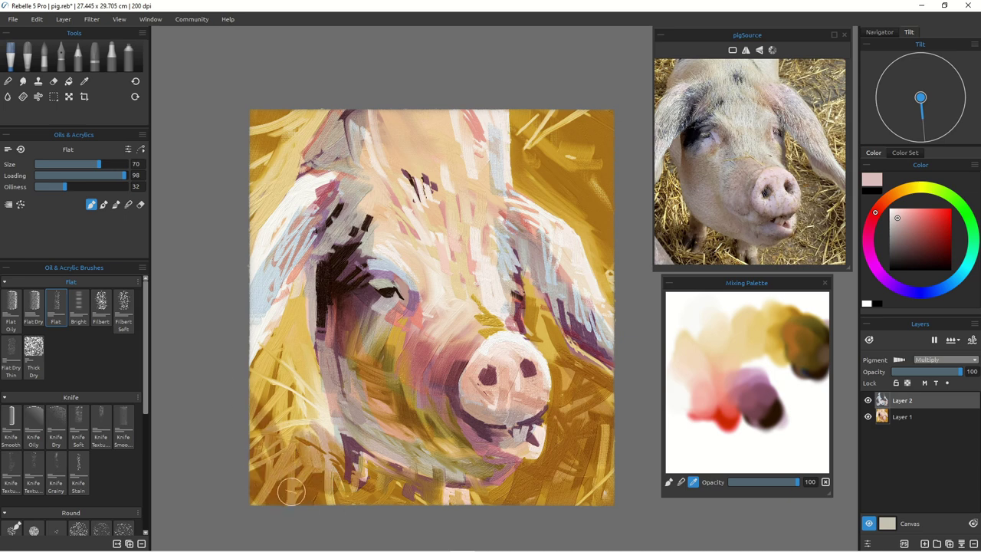
# Step: Shift the color to terracotta and glaze thin strokes at brush size 35 over the straw in the lower-left part of the painting
pyautogui.press('[')
pyautogui.press('[')
pyautogui.press('[')
pyautogui.press('[')
pyautogui.press('[')
pyautogui.press('[')
pyautogui.press('[')
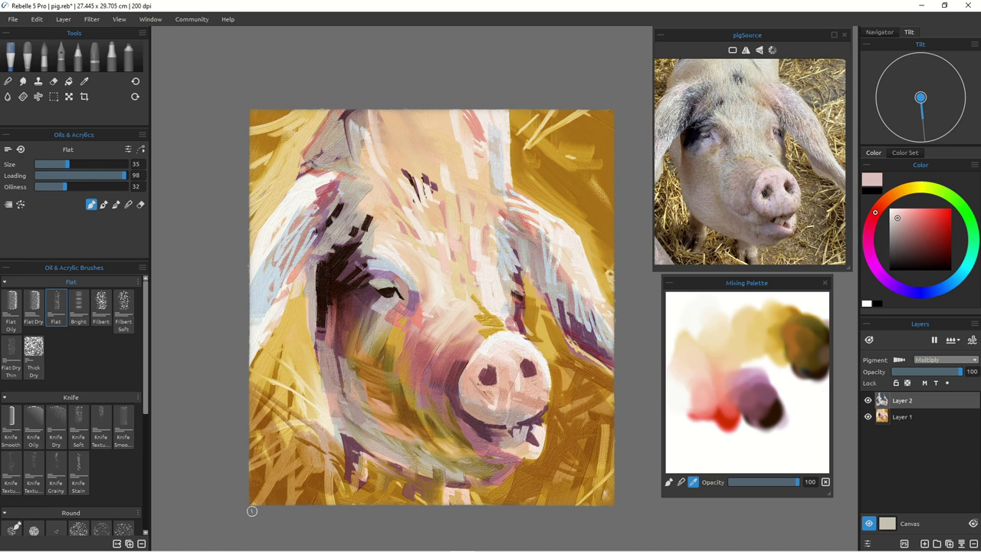
pyautogui.click(910, 220)
pyautogui.click(887, 200)
pyautogui.click(916, 226)
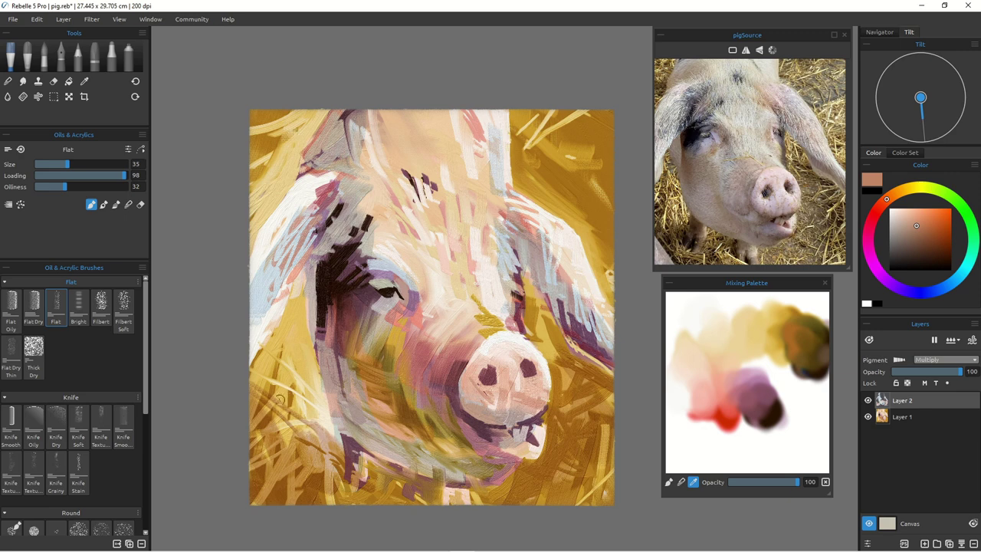
pyautogui.moveTo(262, 419); pyautogui.dragTo(275, 449)
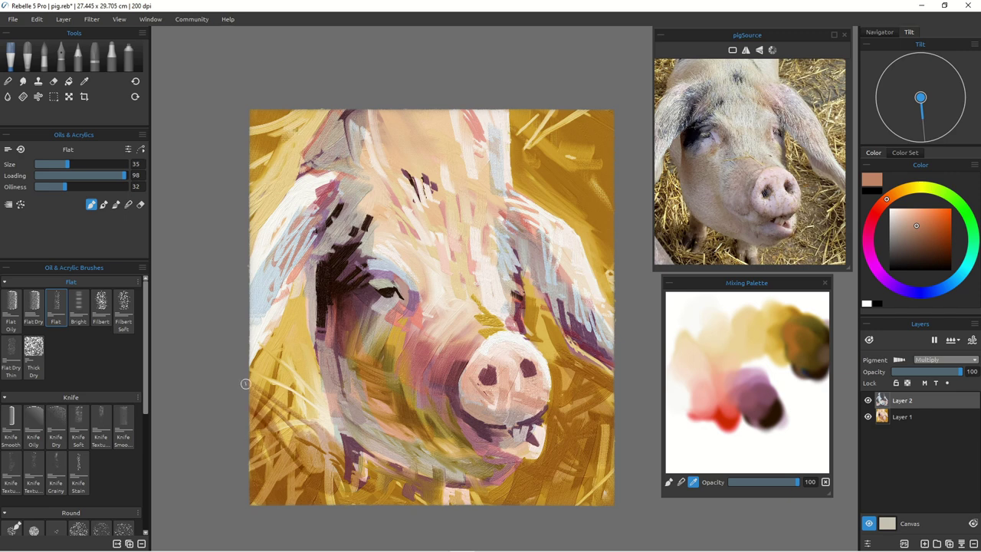
# Step: Glaze broad terracotta strokes at brush size 70 over the straw in both lower corners and under the jaw
pyautogui.press(']')
pyautogui.press(']')
pyautogui.press(']')
pyautogui.press(']')
pyautogui.press(']')
pyautogui.press(']')
pyautogui.press(']')
pyautogui.moveTo(247, 433); pyautogui.dragTo(312, 484)
pyautogui.moveTo(251, 454)
pyautogui.mouseDown()
pyautogui.moveTo(301, 497)
pyautogui.moveTo(250, 501)
pyautogui.mouseUp()
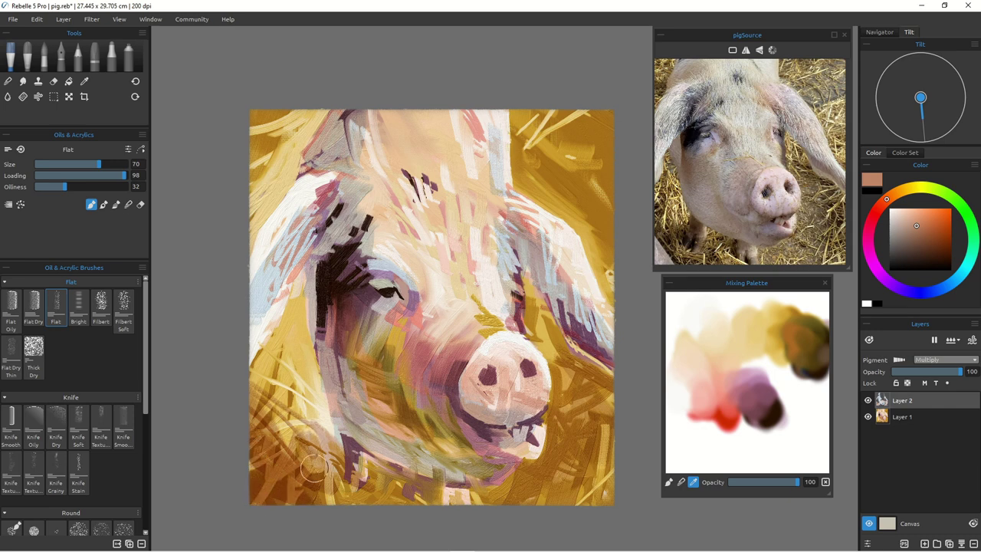
pyautogui.moveTo(331, 444)
pyautogui.mouseDown()
pyautogui.moveTo(353, 500)
pyautogui.moveTo(294, 500)
pyautogui.moveTo(365, 500)
pyautogui.mouseUp()
pyautogui.moveTo(620, 403)
pyautogui.mouseDown()
pyautogui.moveTo(570, 471)
pyautogui.moveTo(536, 496)
pyautogui.mouseUp()
pyautogui.moveTo(571, 441)
pyautogui.mouseDown()
pyautogui.moveTo(527, 501)
pyautogui.moveTo(513, 494)
pyautogui.moveTo(503, 503)
pyautogui.mouseUp()
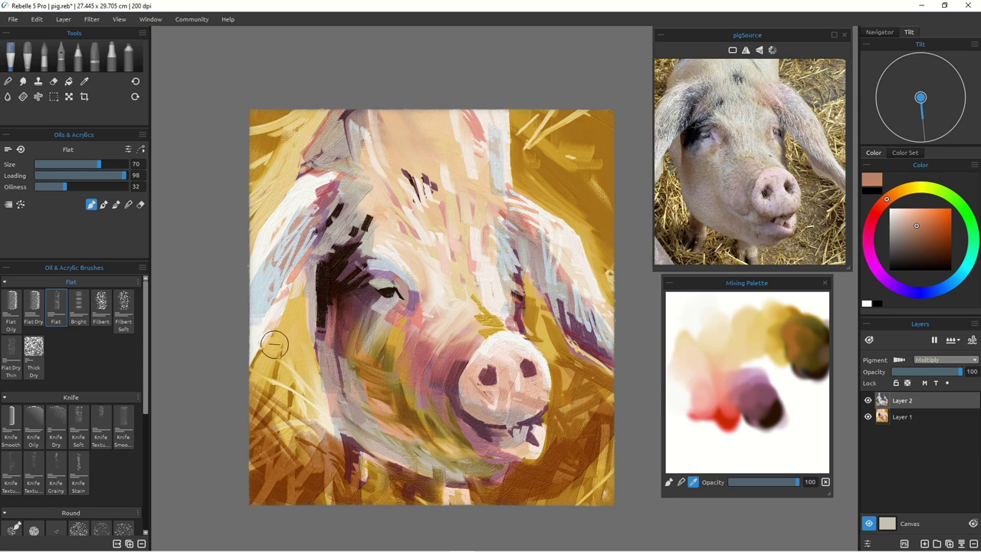
# Step: Glaze terracotta over the straw below the near ear, enlarging the brush from size 30 to 60
pyautogui.press('[')
pyautogui.press('[')
pyautogui.press('[')
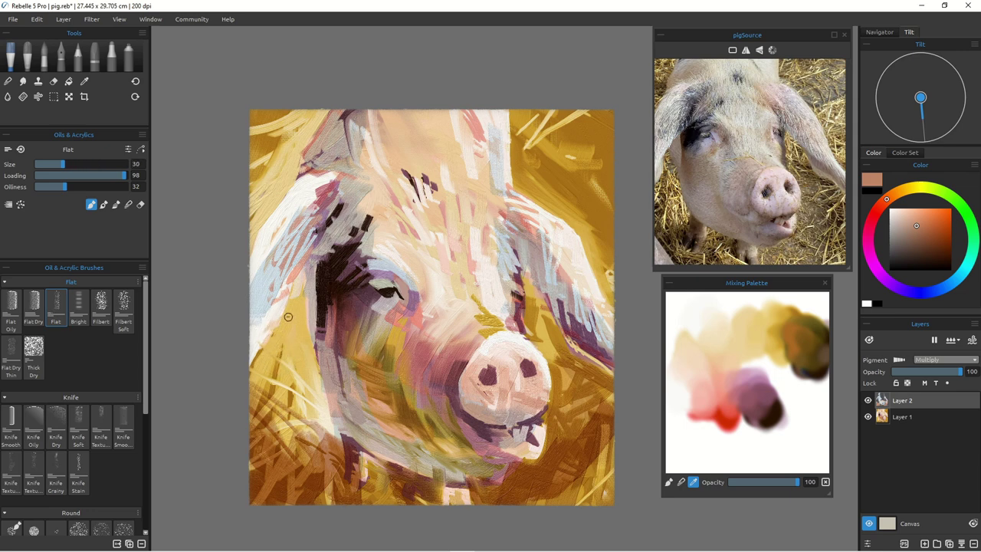
pyautogui.moveTo(296, 307); pyautogui.dragTo(251, 386)
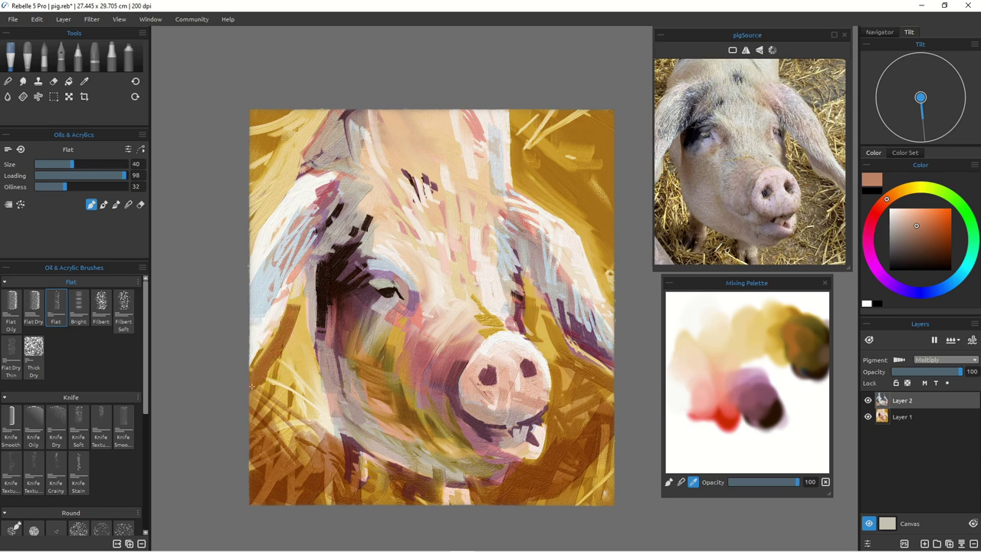
pyautogui.moveTo(299, 286)
pyautogui.mouseDown()
pyautogui.moveTo(303, 335)
pyautogui.moveTo(287, 345)
pyautogui.moveTo(291, 321)
pyautogui.moveTo(270, 408)
pyautogui.mouseUp()
pyautogui.moveTo(278, 353); pyautogui.dragTo(254, 411)
pyautogui.press(']')
pyautogui.press(']')
pyautogui.press(']')
pyautogui.press(']')
pyautogui.moveTo(282, 355)
pyautogui.mouseDown()
pyautogui.moveTo(288, 416)
pyautogui.moveTo(257, 403)
pyautogui.mouseUp()
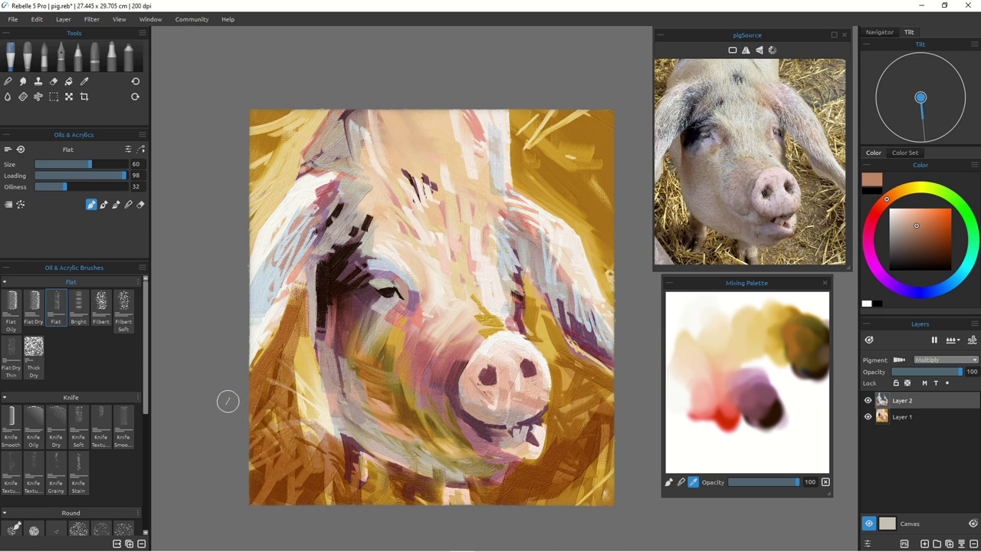
# Step: Glaze terracotta over the straw background above the near ear, out to the upper-left corner of the painting
pyautogui.moveTo(292, 156); pyautogui.dragTo(257, 228)
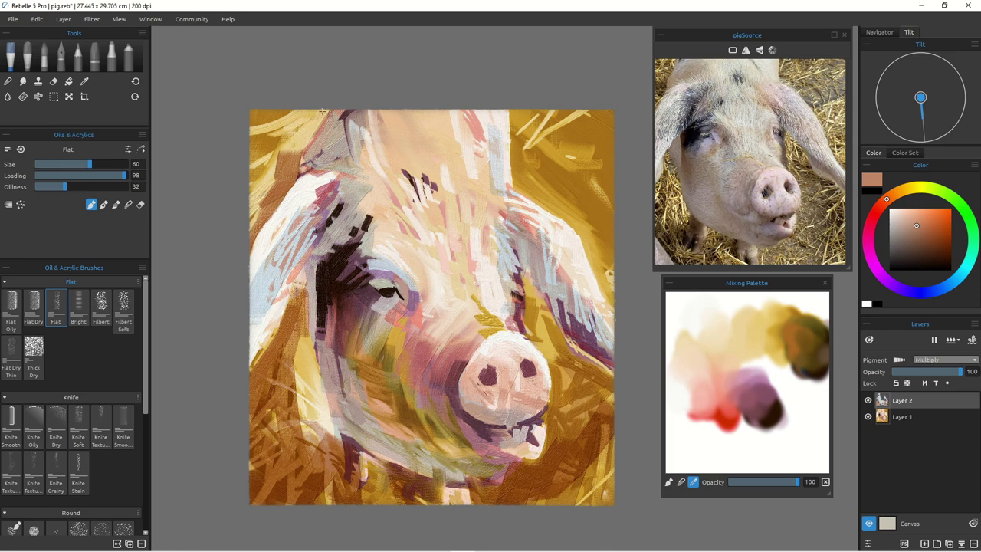
pyautogui.moveTo(319, 109); pyautogui.dragTo(286, 171)
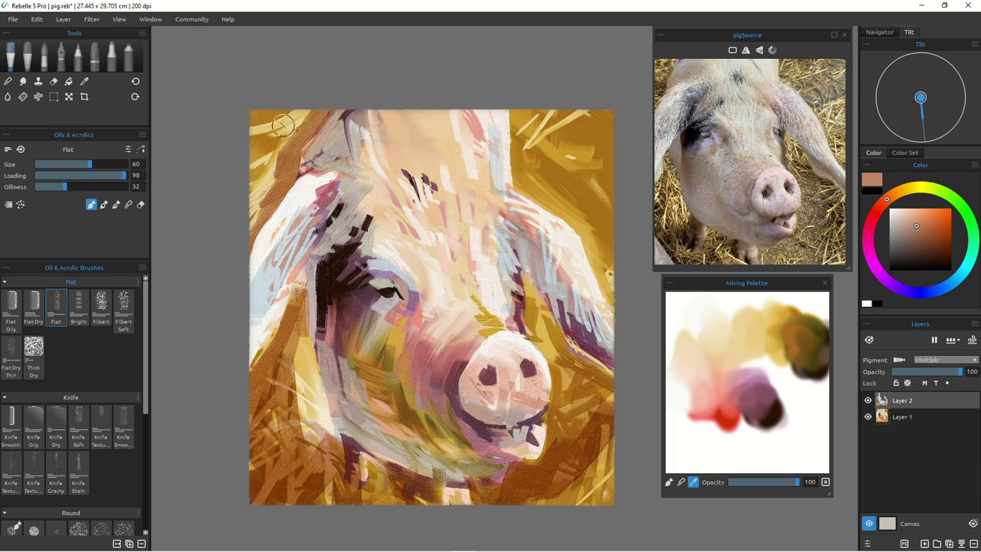
pyautogui.moveTo(307, 114)
pyautogui.mouseDown()
pyautogui.moveTo(276, 135)
pyautogui.moveTo(288, 151)
pyautogui.moveTo(253, 195)
pyautogui.mouseUp()
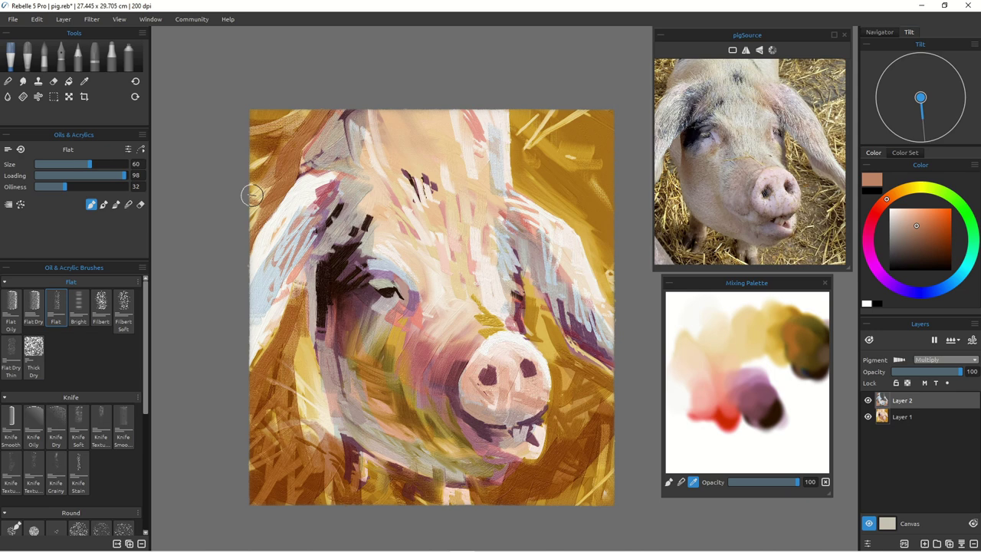
# Step: Reduce the brush to size 25 and add a new layer above Layer 2 with pigment color mixing enabled
pyautogui.press('[')
pyautogui.press('[')
pyautogui.press('[')
pyautogui.press('[')
pyautogui.press('[')
pyautogui.press('[')
pyautogui.press('[')
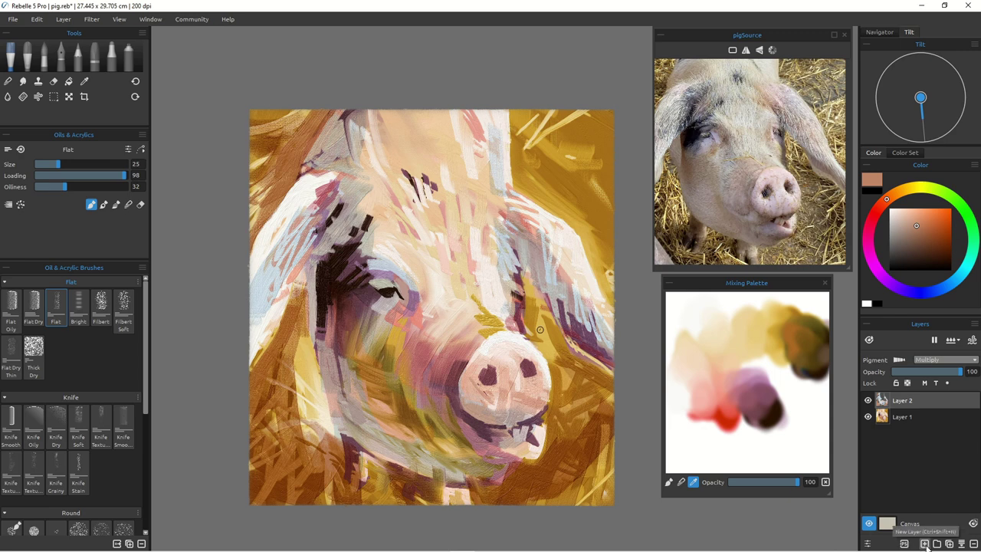
pyautogui.click(925, 544)
pyautogui.click(899, 360)
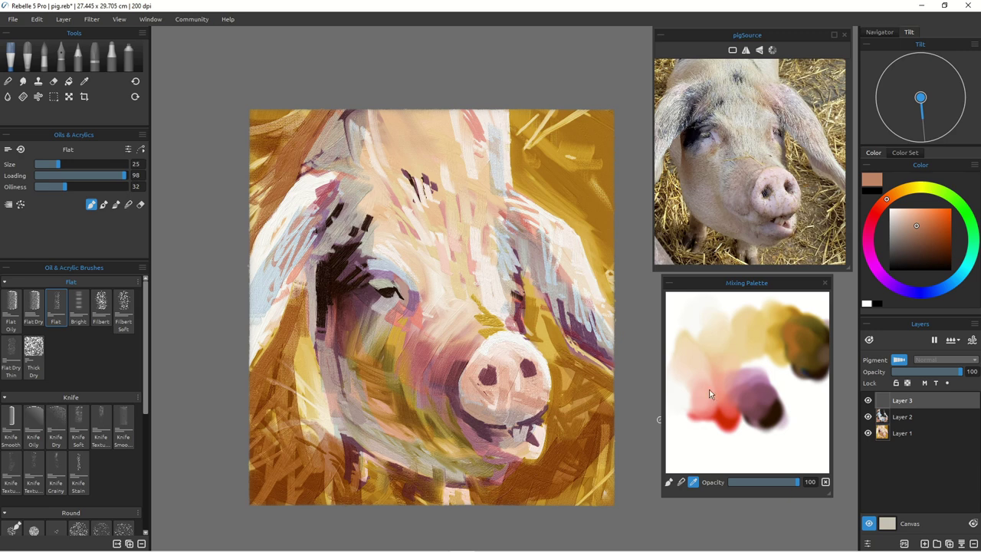
# Step: Pick an off-white from the mixing palette and paint highlights on the snout's edge and the lower lip
pyautogui.click(732, 380)
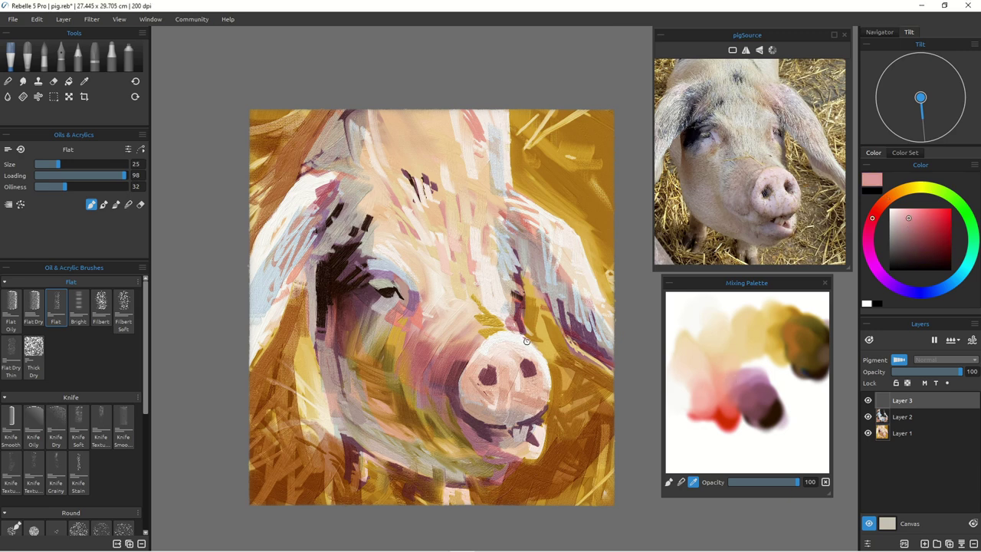
pyautogui.click(686, 379)
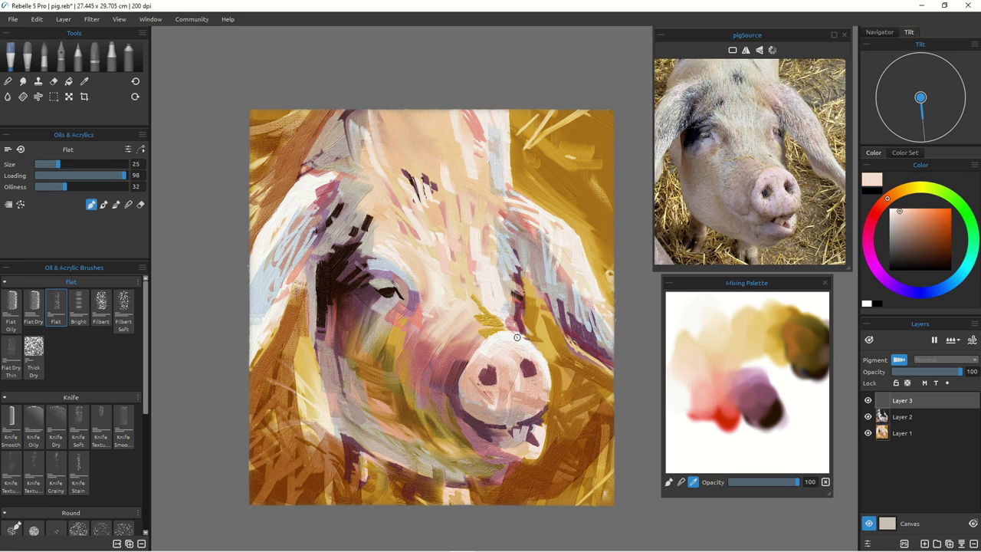
pyautogui.click(678, 385)
pyautogui.hotkey('ctrl', 'z')
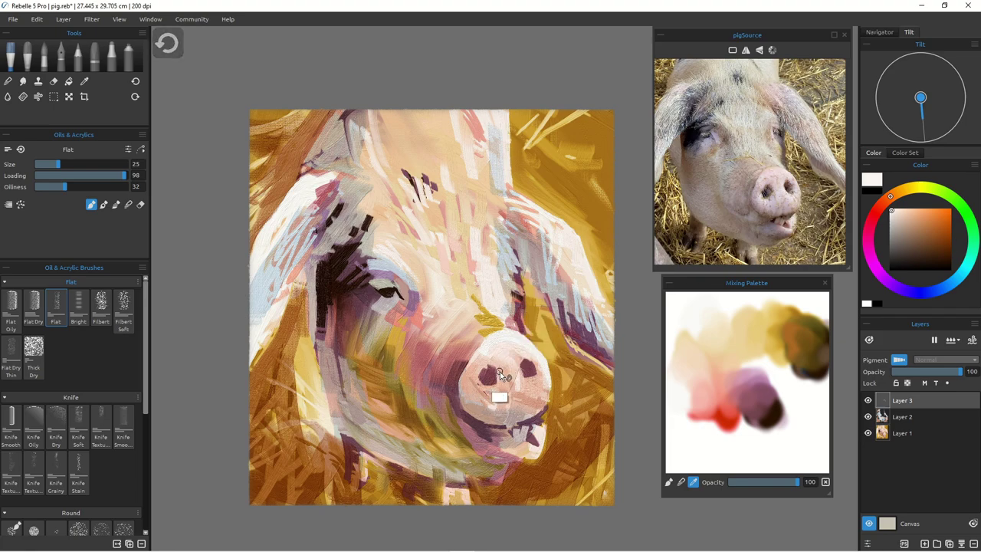
pyautogui.scroll(3, 456, 398)
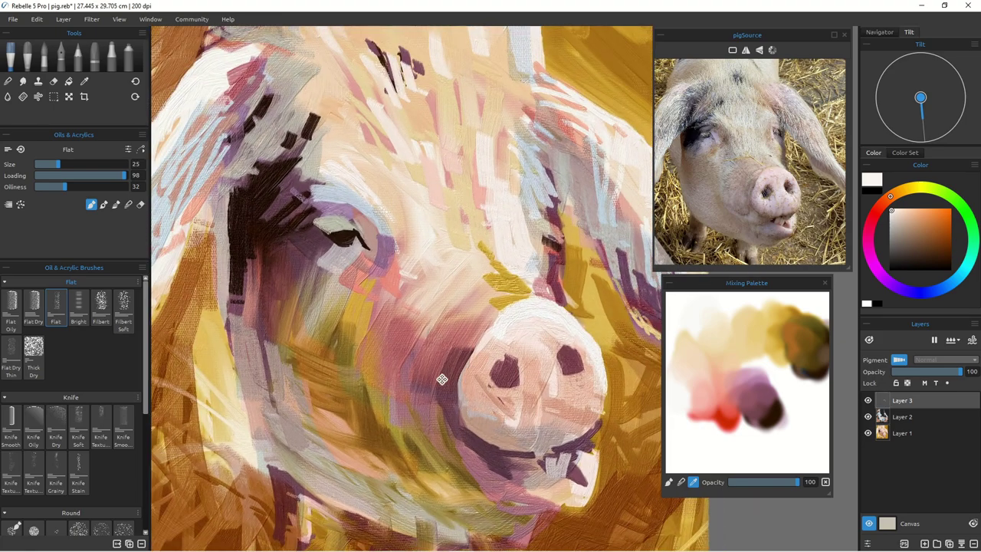
pyautogui.scroll(5, 442, 378)
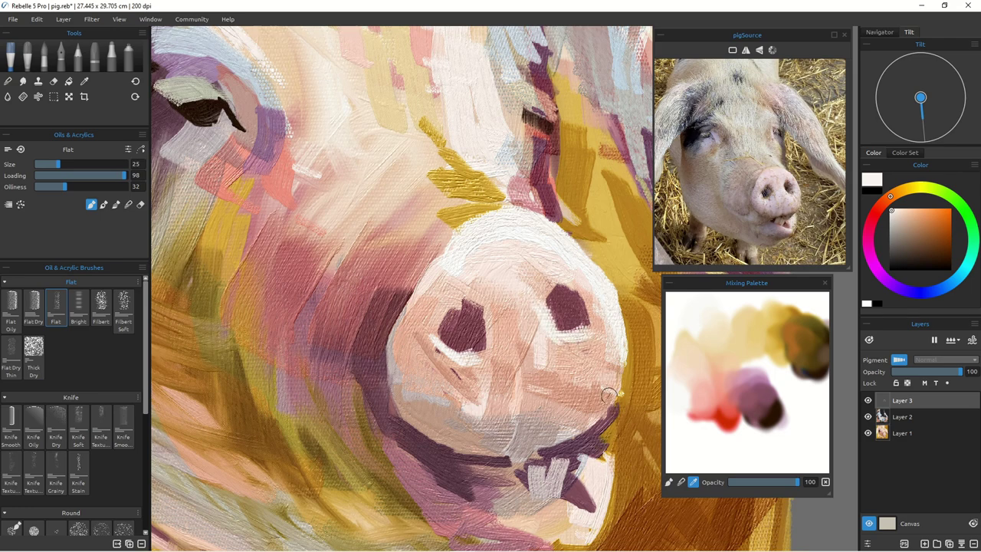
pyautogui.moveTo(598, 453); pyautogui.dragTo(607, 467)
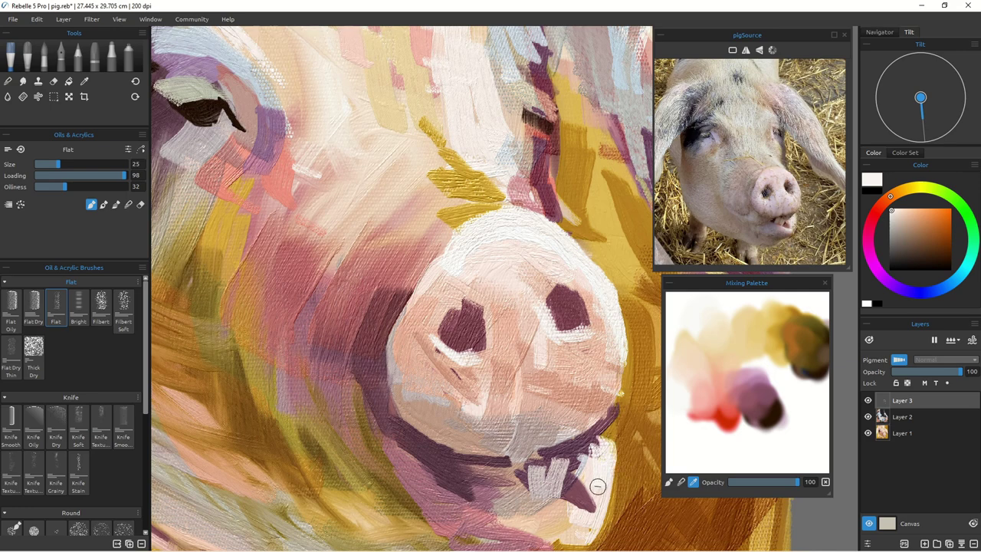
pyautogui.moveTo(580, 513); pyautogui.dragTo(558, 502)
# Step: Paint off-white strokes at brush size 45 along both sides of the snout's rim and on the bridge above it
pyautogui.press(']')
pyautogui.press(']')
pyautogui.press(']')
pyautogui.press(']')
pyautogui.moveTo(431, 286)
pyautogui.mouseDown()
pyautogui.moveTo(438, 278)
pyautogui.moveTo(418, 308)
pyautogui.mouseUp()
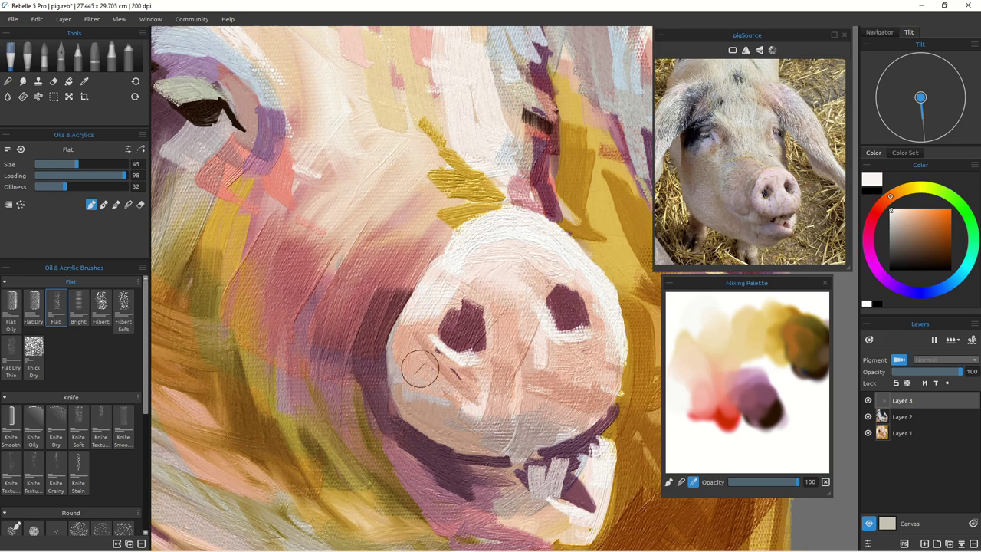
pyautogui.moveTo(478, 160); pyautogui.dragTo(488, 201)
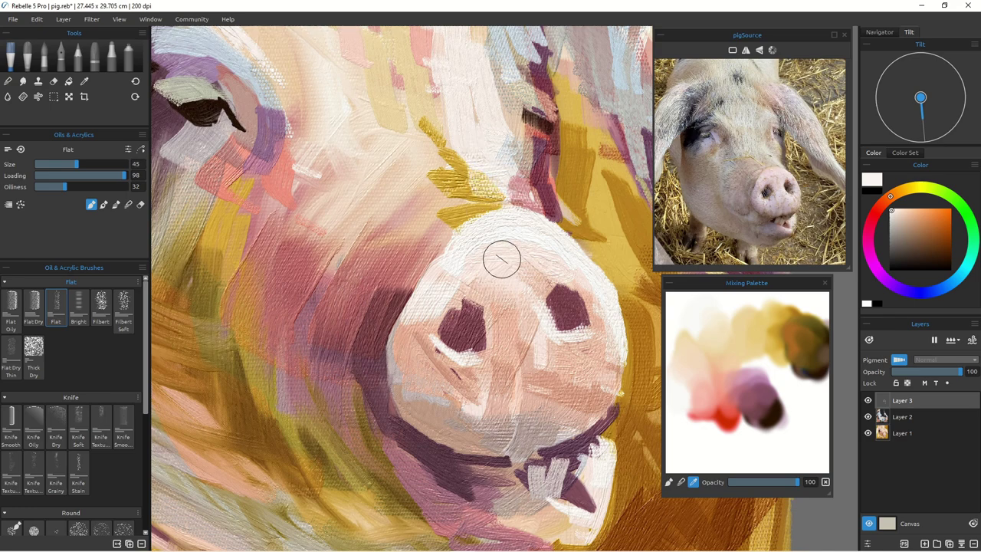
pyautogui.moveTo(582, 269); pyautogui.dragTo(592, 305)
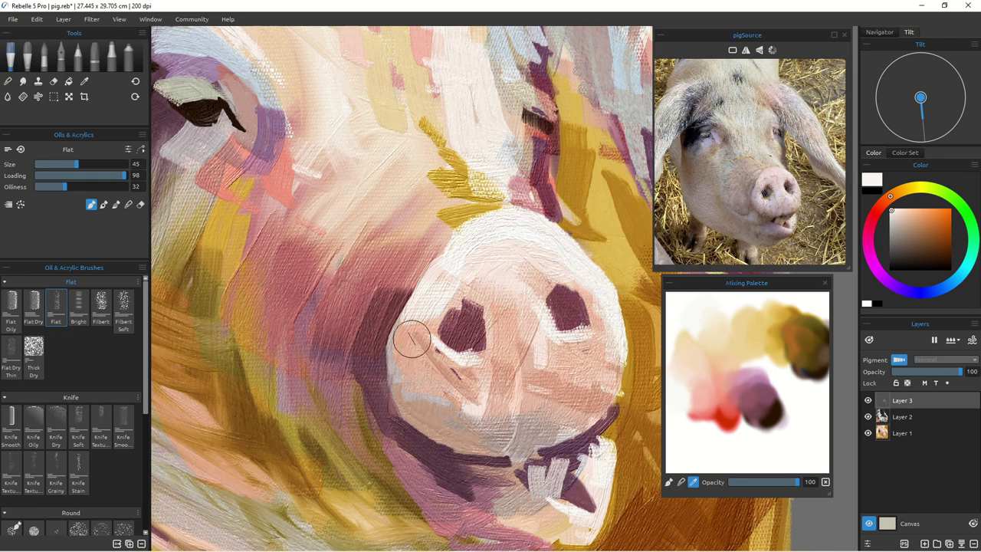
# Step: Outline the lower edge of the near nostril in off-white at brush size 16
pyautogui.press('[')
pyautogui.press('[')
pyautogui.press('[')
pyautogui.press('[')
pyautogui.press('[')
pyautogui.press('[')
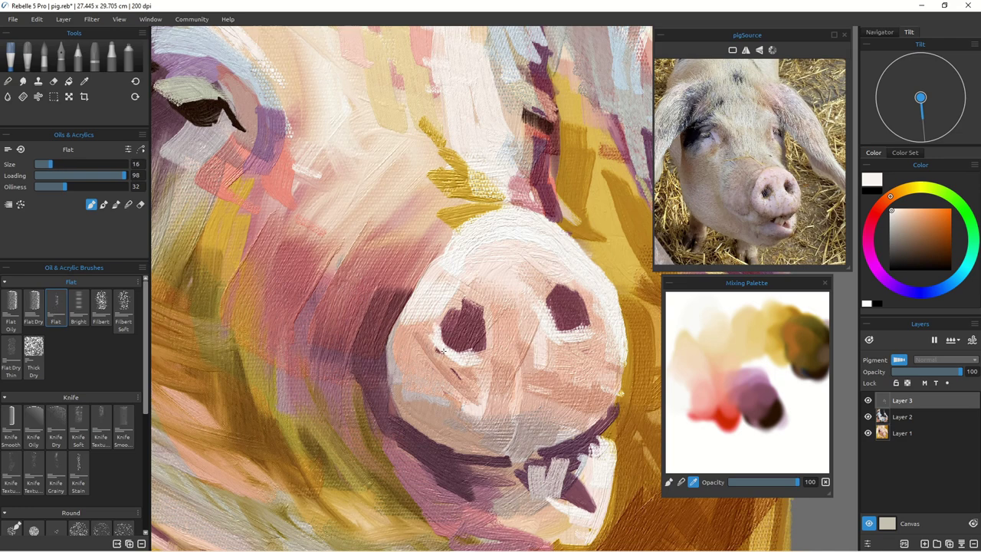
pyautogui.moveTo(484, 347); pyautogui.dragTo(478, 355)
# Step: Pick a very dark brown from the mixing palette and paint the shadowed cores of both nostrils at brush size 18
pyautogui.keyDown('alt'); pyautogui.click(468, 327); pyautogui.keyUp('alt')
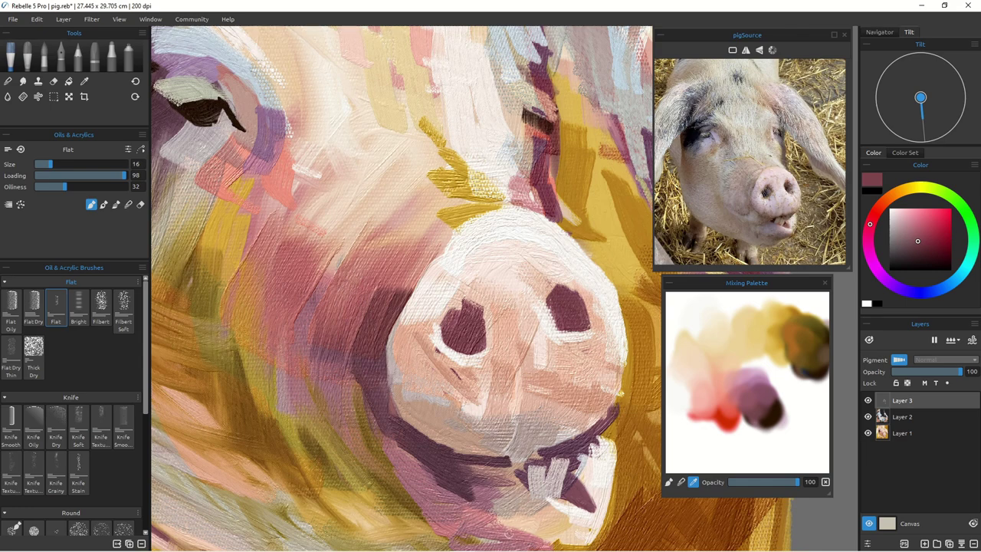
pyautogui.click(771, 410)
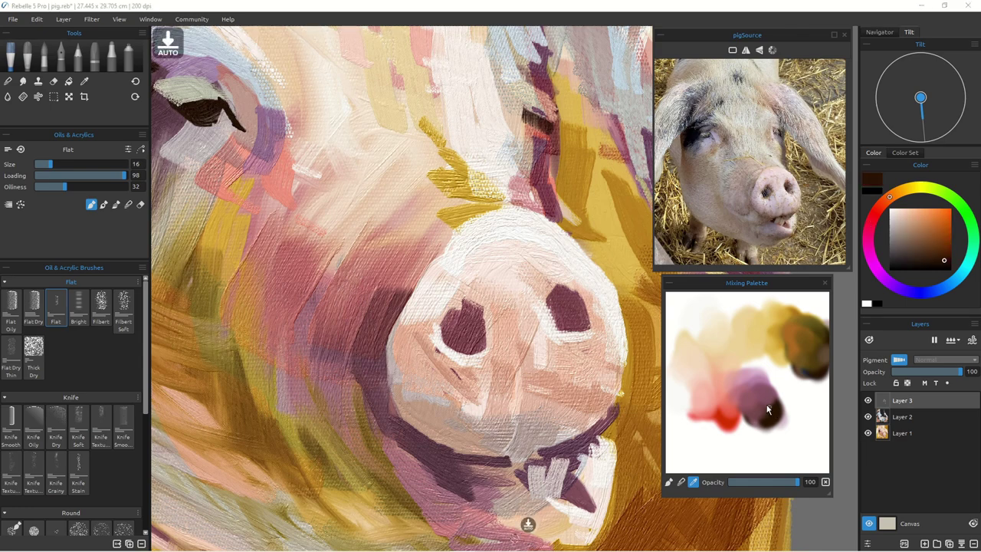
pyautogui.moveTo(567, 286)
pyautogui.mouseDown()
pyautogui.moveTo(560, 322)
pyautogui.moveTo(565, 328)
pyautogui.moveTo(558, 305)
pyautogui.moveTo(571, 326)
pyautogui.mouseUp()
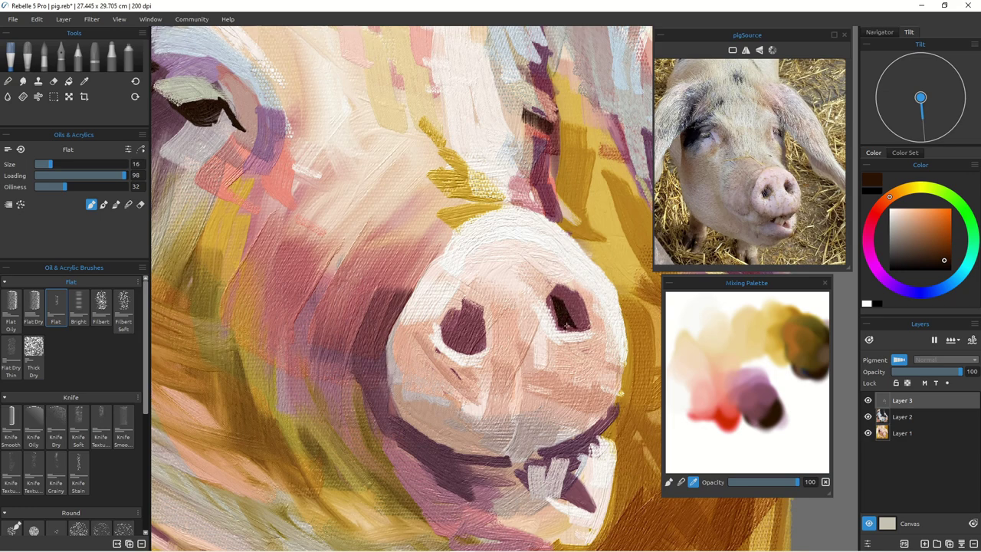
pyautogui.press('ctrl')
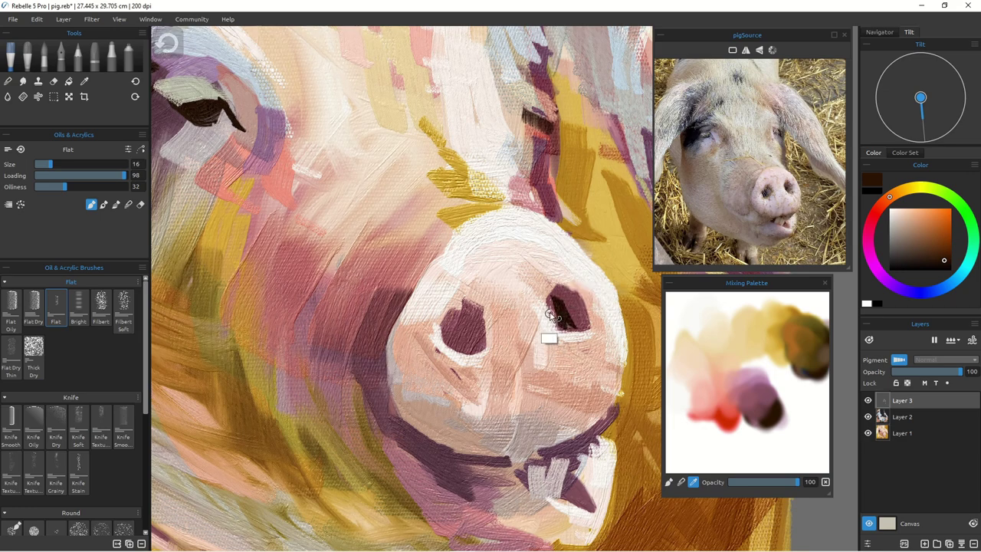
pyautogui.press(']')
pyautogui.press(']')
pyautogui.press(']')
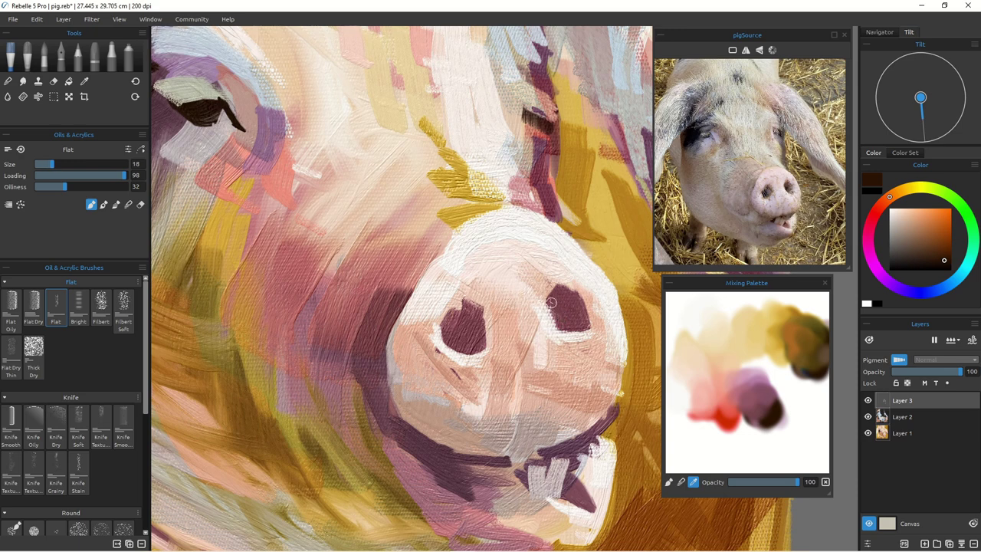
pyautogui.moveTo(553, 299)
pyautogui.mouseDown()
pyautogui.moveTo(573, 322)
pyautogui.moveTo(560, 322)
pyautogui.mouseUp()
pyautogui.moveTo(456, 317)
pyautogui.mouseDown()
pyautogui.moveTo(471, 346)
pyautogui.moveTo(443, 322)
pyautogui.mouseUp()
pyautogui.press('ctrl+super')
pyautogui.moveTo(458, 401); pyautogui.dragTo(436, 422)
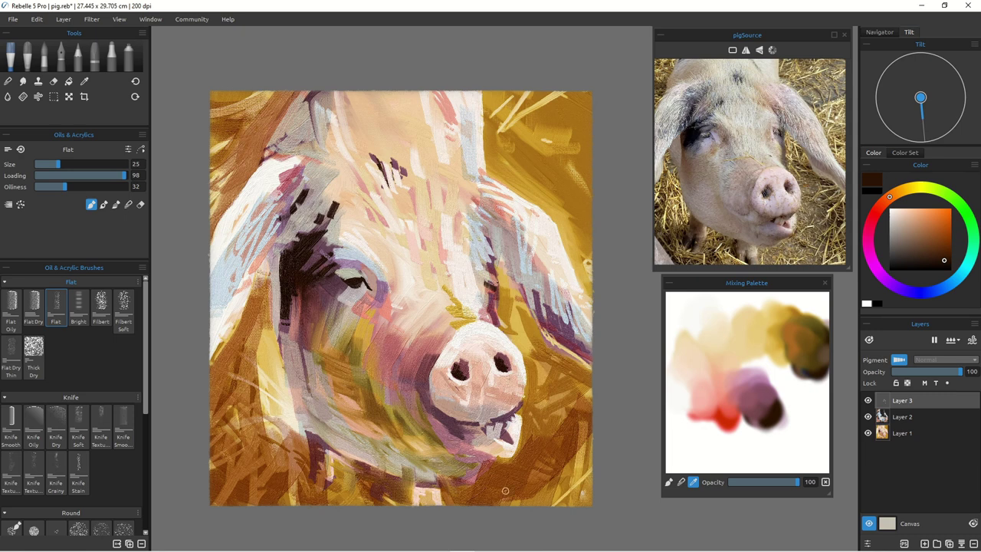
# Step: Sample ochre and try strokes up to brush size 60 over the gray edge above the near ear
pyautogui.press('alt')
pyautogui.keyDown('alt'); pyautogui.click(359, 341); pyautogui.keyUp('alt')
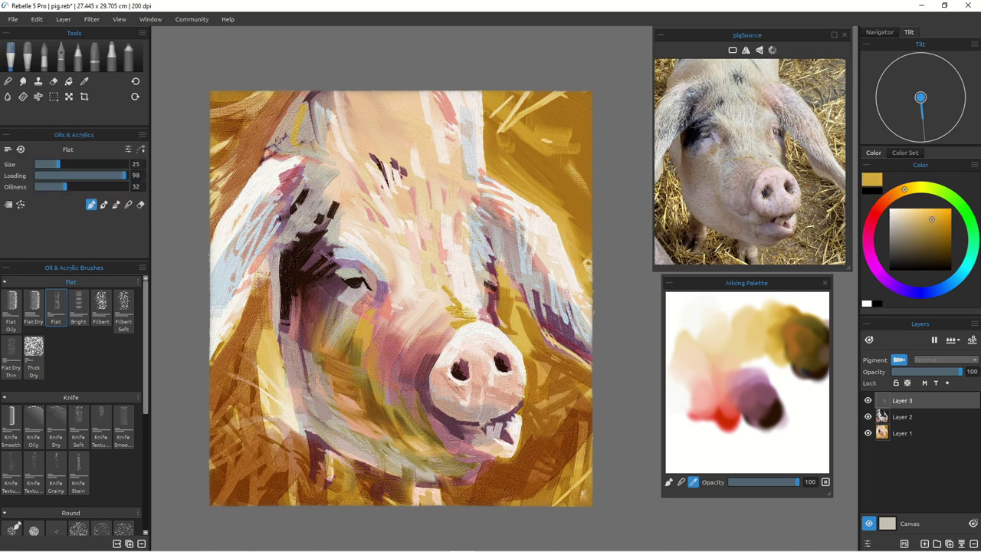
pyautogui.press(']')
pyautogui.press(']')
pyautogui.press(']')
pyautogui.press(']')
pyautogui.press(']')
pyautogui.press(']')
pyautogui.press(']')
pyautogui.moveTo(294, 122); pyautogui.dragTo(282, 148)
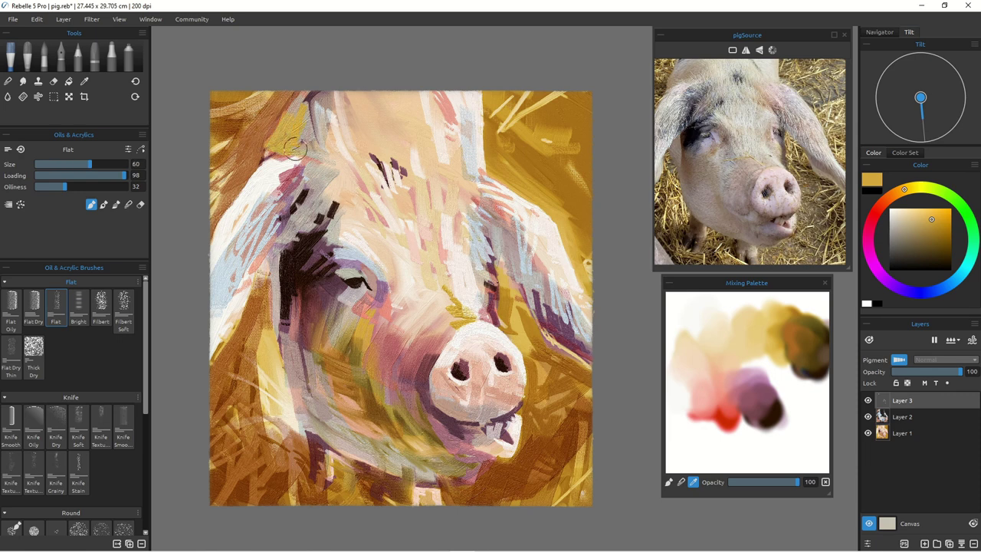
pyautogui.hotkey('ctrl', 'z')
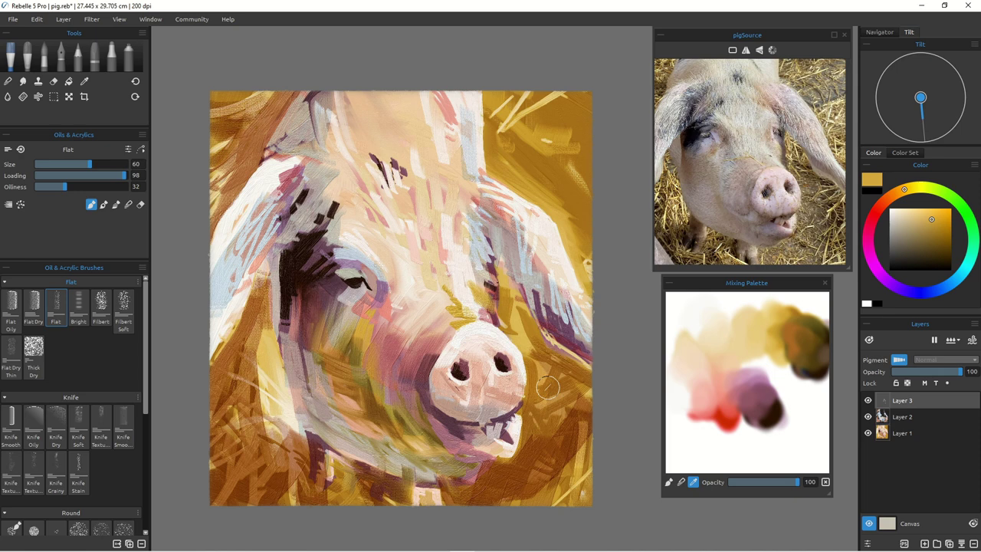
# Step: Pick salmon pink from the mixing palette and paint strokes at brush size 60 down the face beside the far eye
pyautogui.click(717, 391)
pyautogui.moveTo(470, 279); pyautogui.dragTo(488, 317)
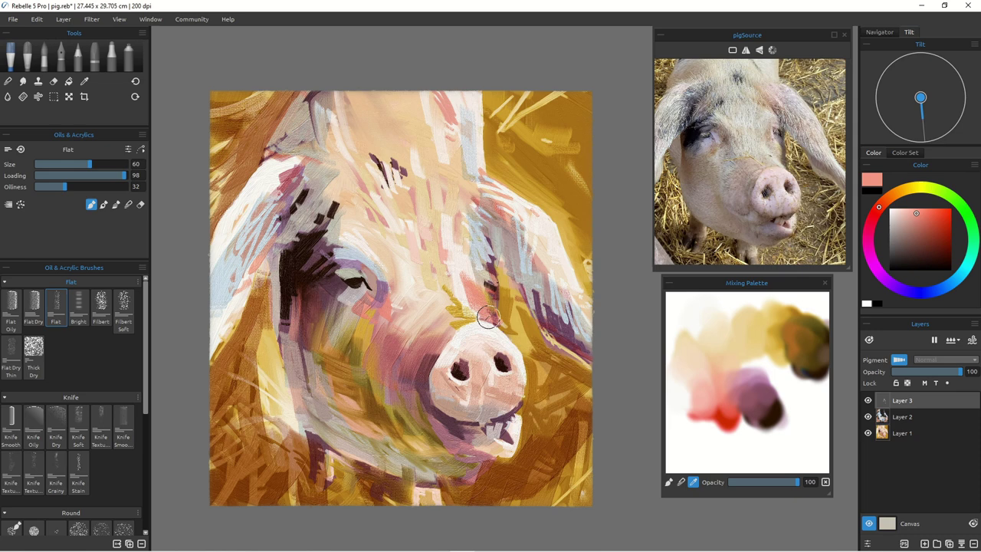
pyautogui.moveTo(475, 254); pyautogui.dragTo(489, 310)
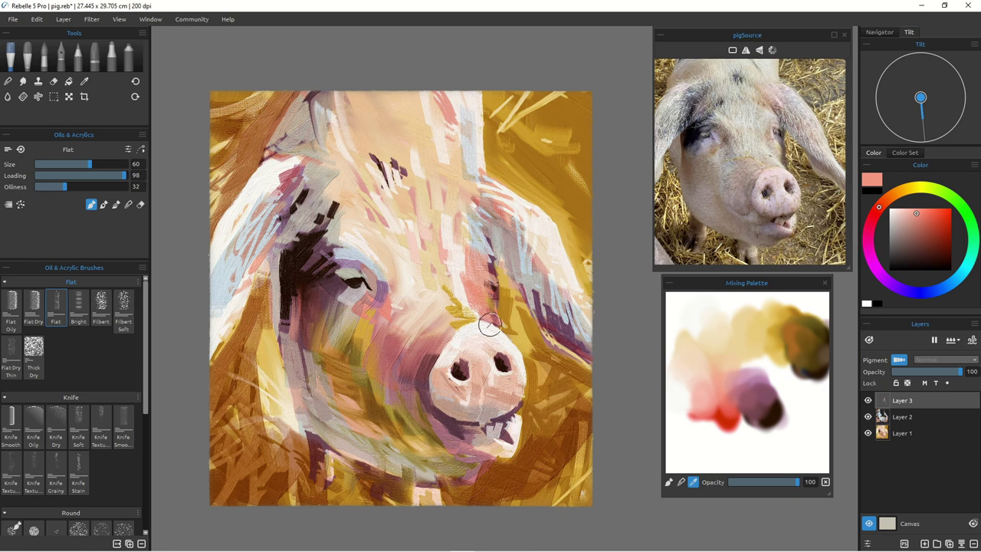
pyautogui.press('alt')
pyautogui.keyDown('alt'); pyautogui.click(450, 250); pyautogui.keyUp('alt')
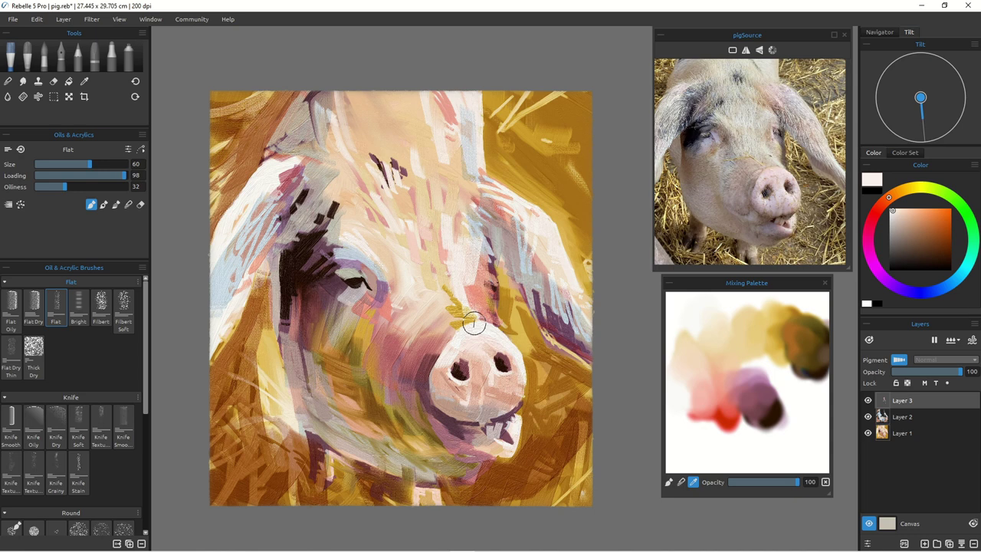
# Step: Sample dark brown from the near eye, reduce the brush size to 35 and rework the far eye, sampling peach beside it
pyautogui.keyDown('alt'); pyautogui.click(354, 280); pyautogui.keyUp('alt')
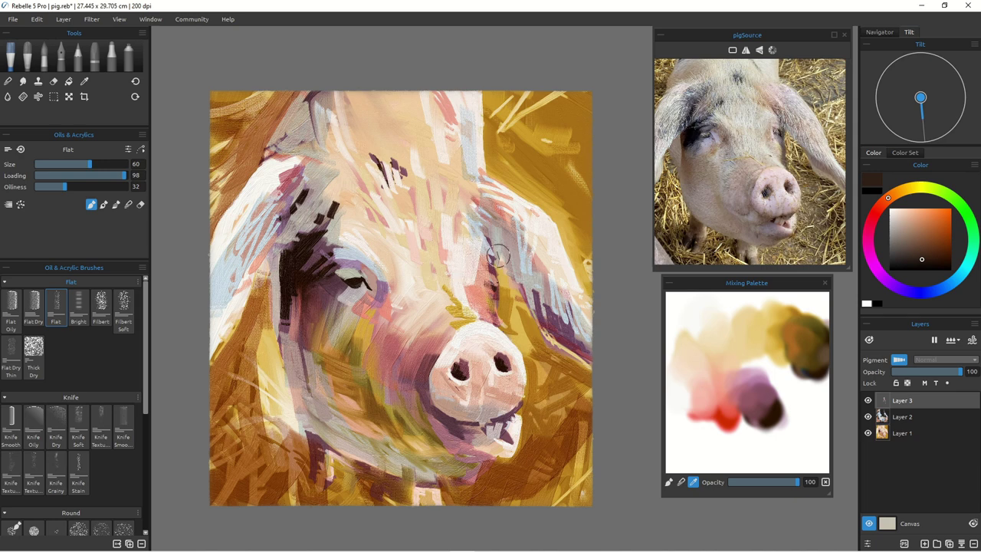
pyautogui.press(']')
pyautogui.press('[')
pyautogui.press('[')
pyautogui.press('[')
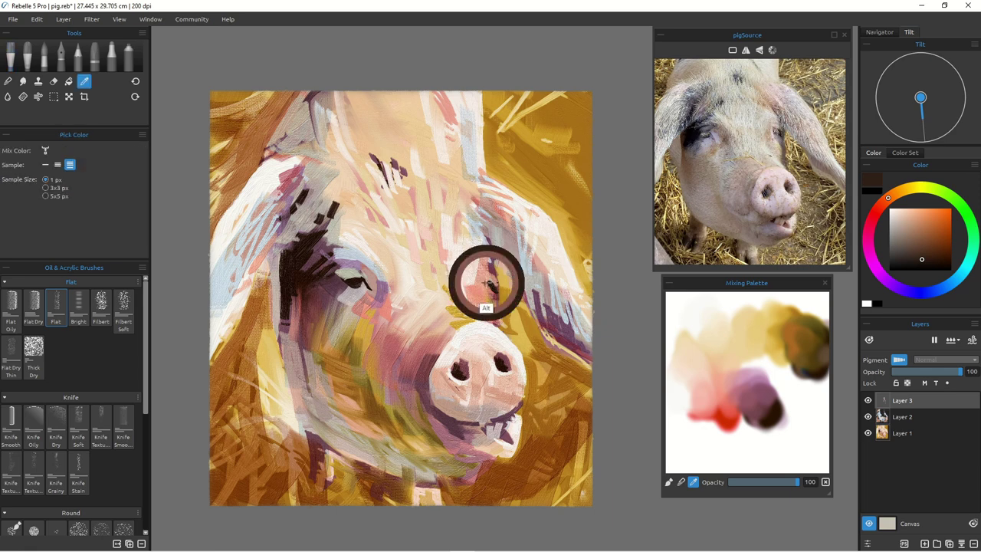
pyautogui.keyDown('alt'); pyautogui.click(487, 278); pyautogui.keyUp('alt')
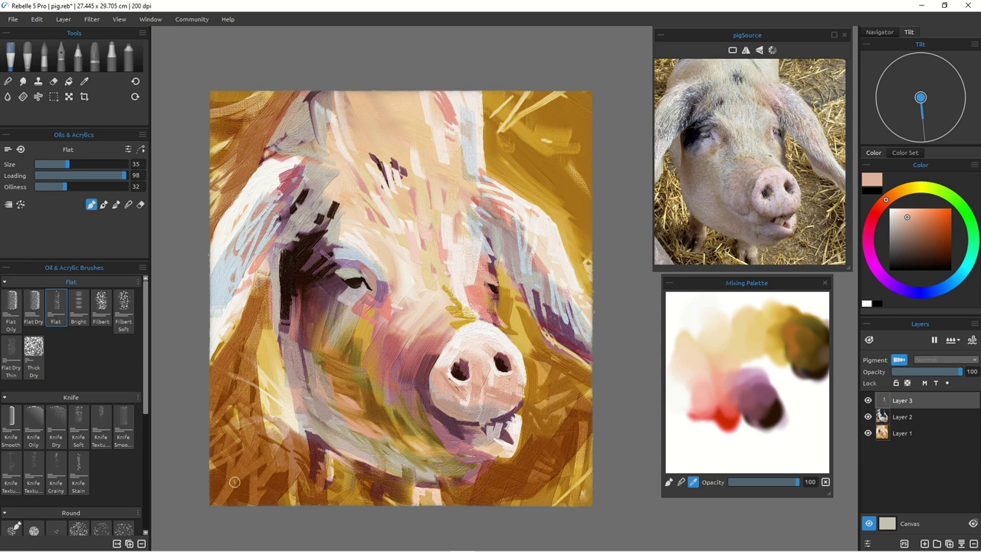
# Step: Sign the painting with the artist's name in peach at brush size 12 in the canvas's lower-left corner
pyautogui.press('[')
pyautogui.press('[')
pyautogui.press('[')
pyautogui.press('[')
pyautogui.press('[')
pyautogui.moveTo(227, 485); pyautogui.dragTo(218, 496)
pyautogui.hotkey('ctrl', 'z')
pyautogui.moveTo(229, 483)
pyautogui.mouseDown()
pyautogui.moveTo(220, 494)
pyautogui.moveTo(259, 486)
pyautogui.moveTo(278, 500)
pyautogui.mouseUp()
pyautogui.moveTo(285, 488)
pyautogui.mouseDown()
pyautogui.moveTo(287, 499)
pyautogui.moveTo(309, 490)
pyautogui.mouseUp()
pyautogui.moveTo(306, 492); pyautogui.dragTo(315, 498)
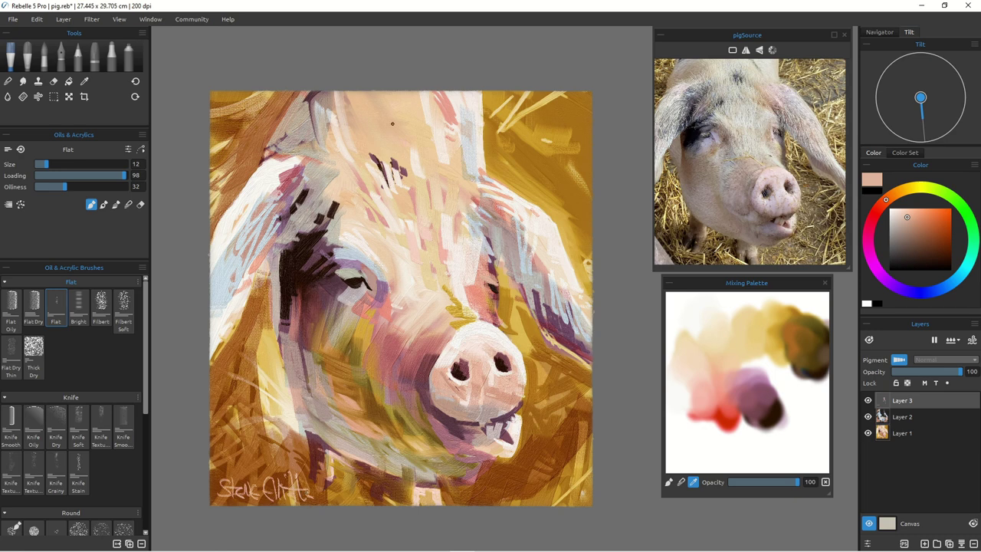
# Step: Paint fine peach hair strokes at brush size 12 over the forehead and both ears
pyautogui.moveTo(414, 147); pyautogui.dragTo(430, 170)
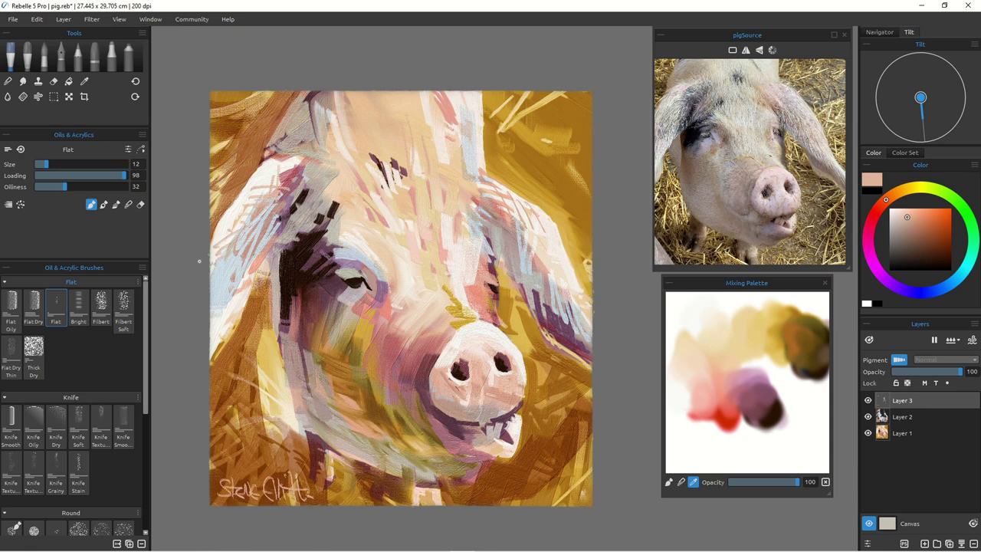
pyautogui.moveTo(566, 269)
pyautogui.mouseDown()
pyautogui.moveTo(575, 306)
pyautogui.moveTo(569, 320)
pyautogui.moveTo(562, 314)
pyautogui.mouseUp()
pyautogui.moveTo(549, 268); pyautogui.dragTo(555, 300)
# Step: Sample off-white from the face and paint fine hair strokes over both ears and the near brow at brush size 12
pyautogui.keyDown('alt'); pyautogui.click(527, 239); pyautogui.keyUp('alt')
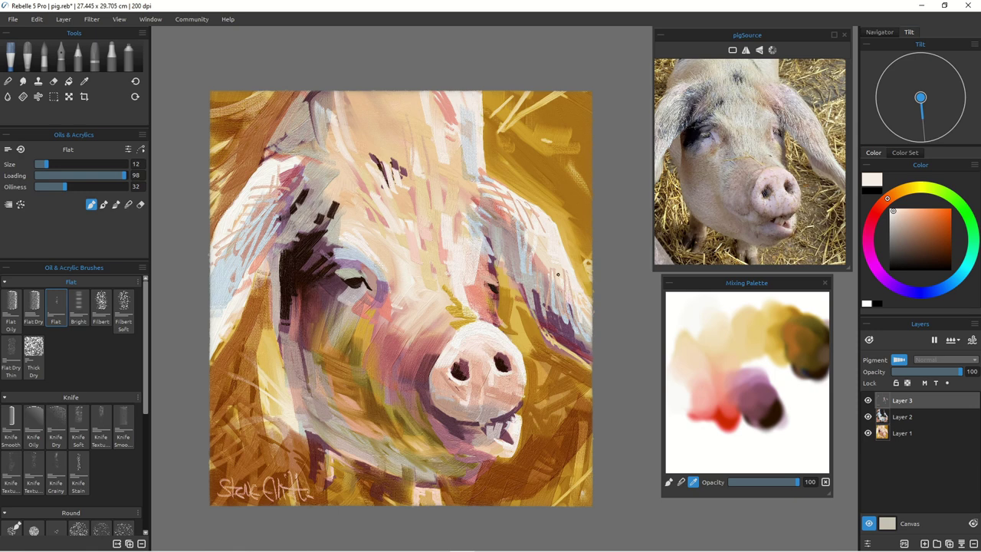
pyautogui.moveTo(222, 249); pyautogui.dragTo(220, 309)
pyautogui.keyDown('alt'); pyautogui.click(452, 292); pyautogui.keyUp('alt')
pyautogui.moveTo(230, 241)
pyautogui.mouseDown()
pyautogui.moveTo(237, 293)
pyautogui.moveTo(225, 304)
pyautogui.mouseUp()
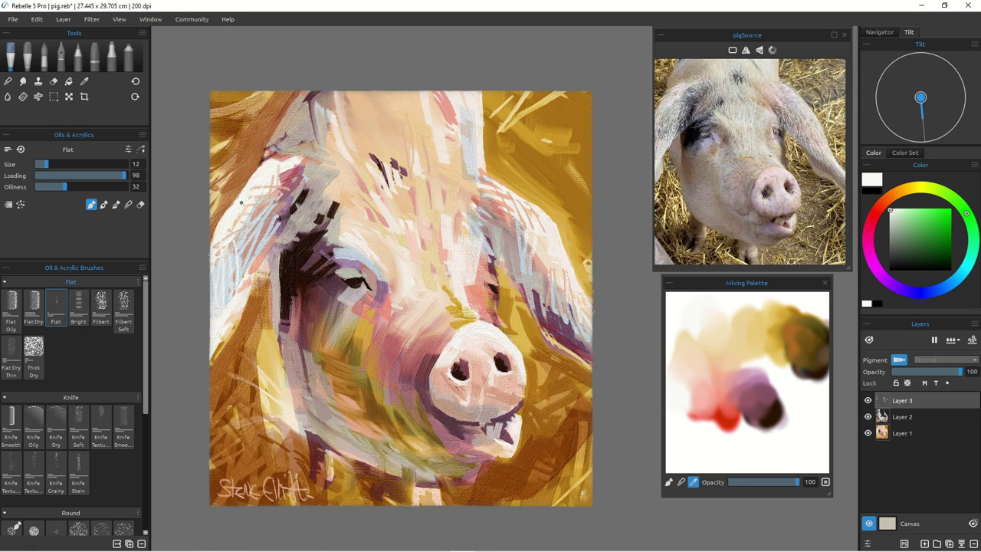
pyautogui.moveTo(311, 174)
pyautogui.mouseDown()
pyautogui.moveTo(286, 170)
pyautogui.moveTo(279, 187)
pyautogui.mouseUp()
pyautogui.moveTo(335, 203)
pyautogui.mouseDown()
pyautogui.moveTo(351, 224)
pyautogui.moveTo(330, 218)
pyautogui.mouseUp()
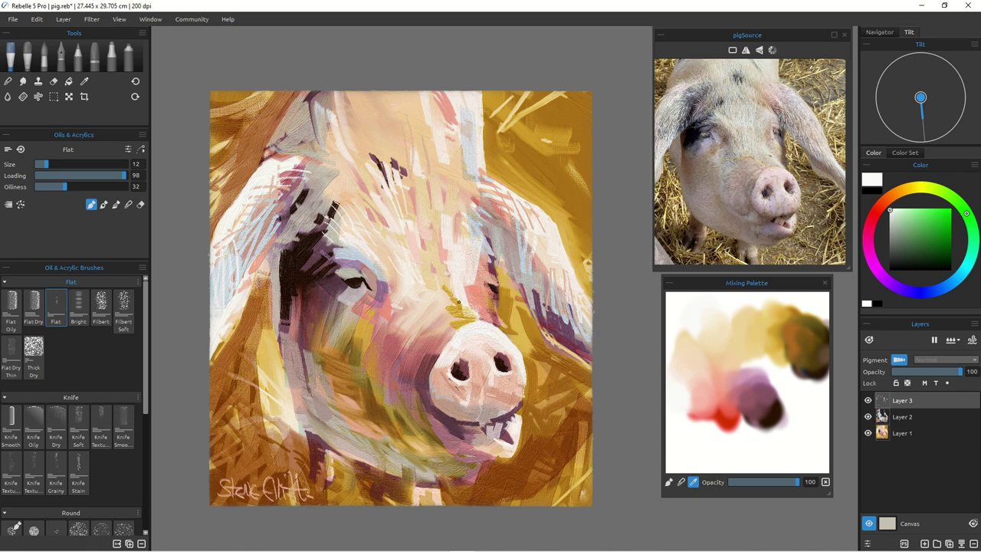
# Step: Add thin off-white hairs down the face beside the far eye and light lashes on both eyes
pyautogui.moveTo(468, 274); pyautogui.dragTo(470, 310)
pyautogui.moveTo(475, 276); pyautogui.dragTo(484, 324)
pyautogui.moveTo(497, 284); pyautogui.dragTo(487, 284)
pyautogui.moveTo(355, 281)
pyautogui.mouseDown()
pyautogui.moveTo(364, 273)
pyautogui.moveTo(353, 272)
pyautogui.mouseUp()
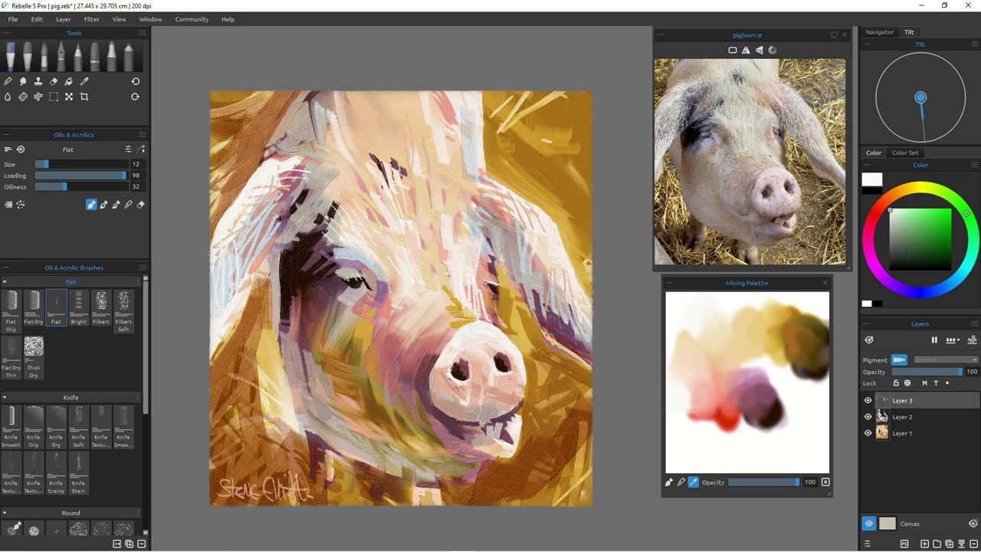
pyautogui.moveTo(494, 284); pyautogui.dragTo(480, 275)
# Step: Paint fine off-white hairs around the top of the snout and near cheek, and undo a trial stroke at the mouth
pyautogui.moveTo(488, 312)
pyautogui.mouseDown()
pyautogui.moveTo(470, 301)
pyautogui.moveTo(503, 330)
pyautogui.mouseUp()
pyautogui.moveTo(460, 322)
pyautogui.mouseDown()
pyautogui.moveTo(440, 350)
pyautogui.moveTo(436, 330)
pyautogui.mouseUp()
pyautogui.moveTo(448, 321); pyautogui.dragTo(414, 350)
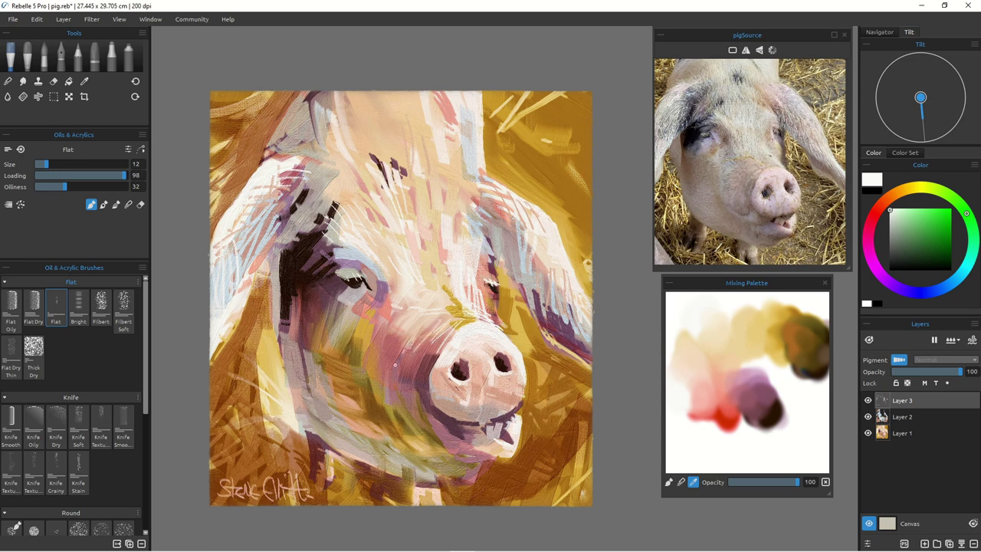
pyautogui.moveTo(448, 426); pyautogui.dragTo(456, 434)
pyautogui.hotkey('ctrl', 'z')
# Step: Pick salmon pink from the mixing palette and set the brush size to 20
pyautogui.click(722, 380)
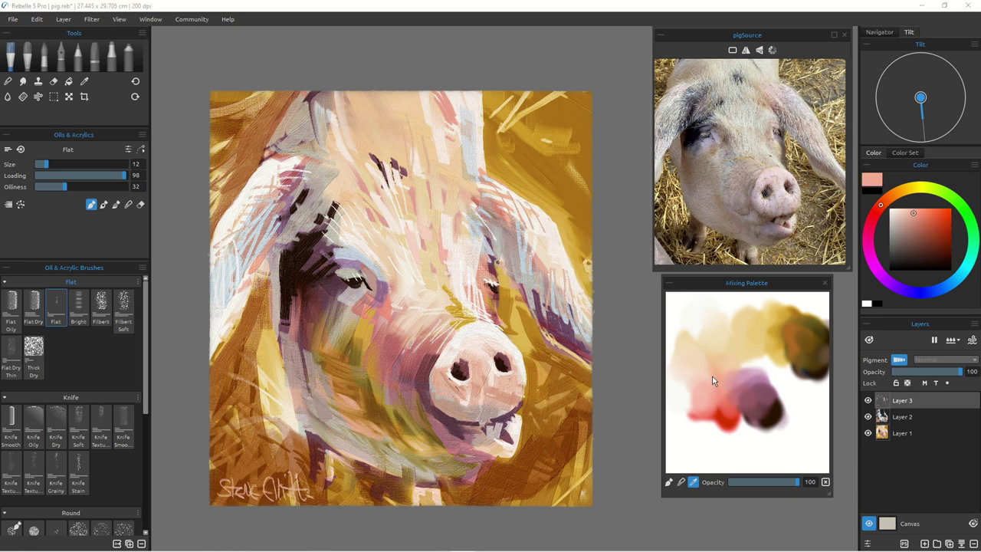
pyautogui.press(']')
pyautogui.press(']')
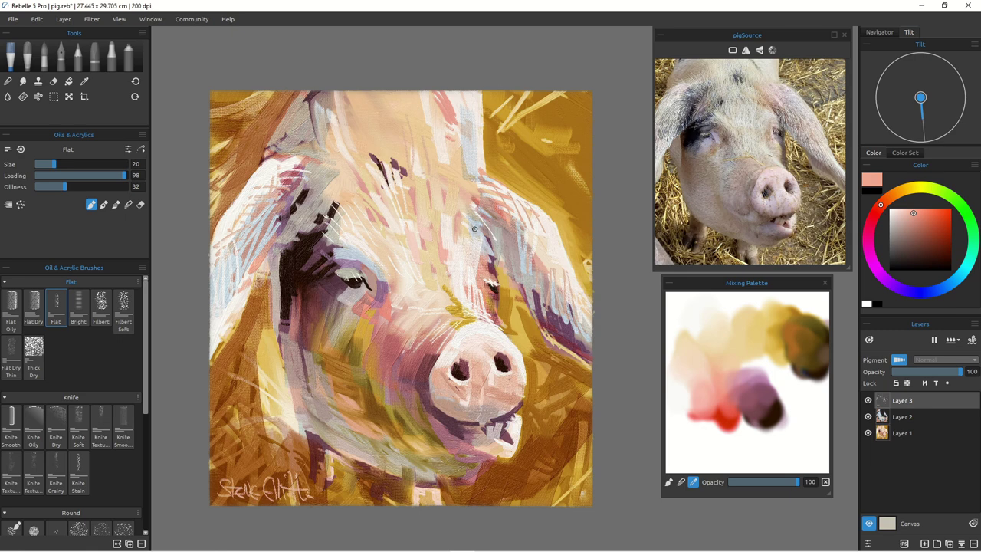